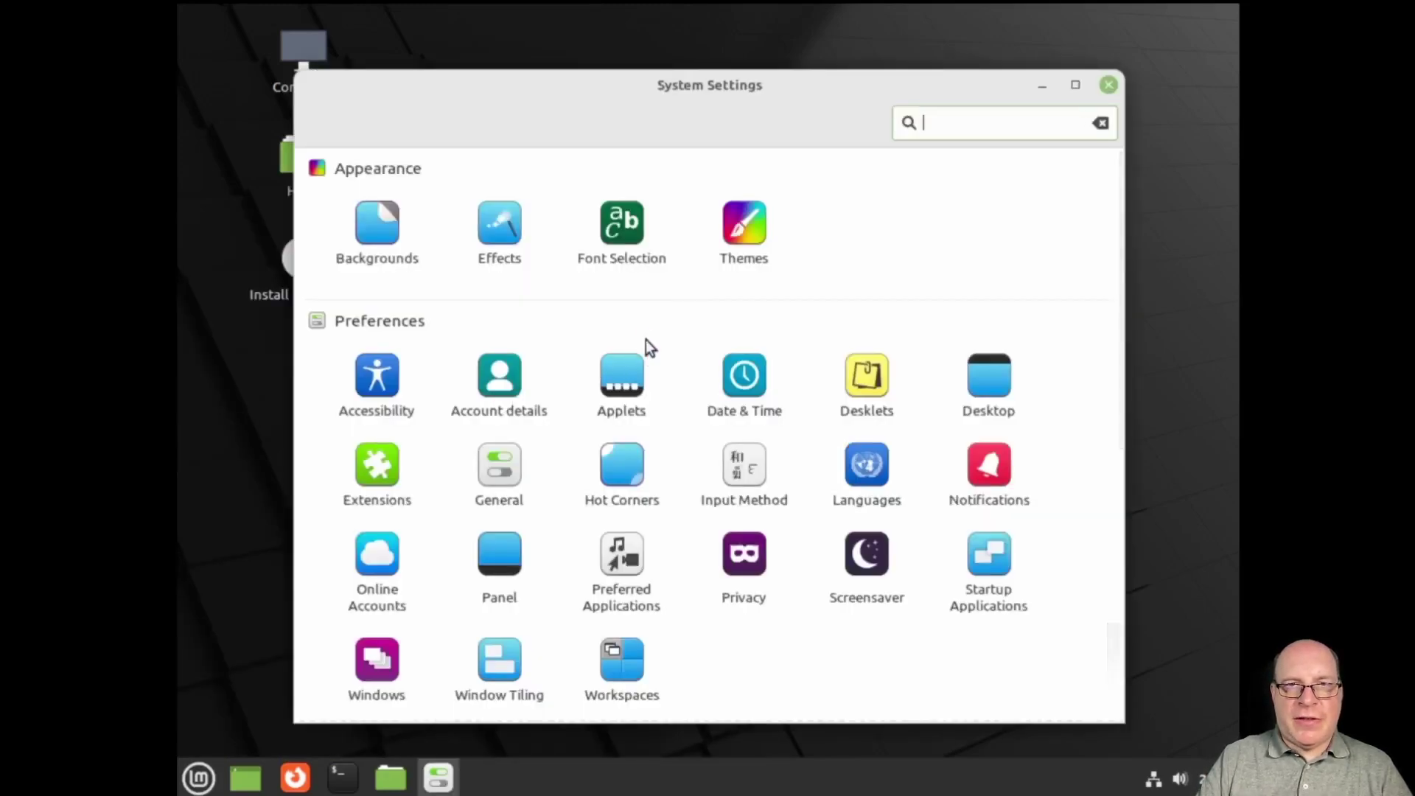
Step: Set the display resolution to 1920 x 1080 (16:9), apply it and keep the new configuration
{"action": "scroll", "coordinate": [637, 331], "scroll_direction": "down", "scroll_amount": 5}
{"action": "left_click", "coordinate": [741, 447]}
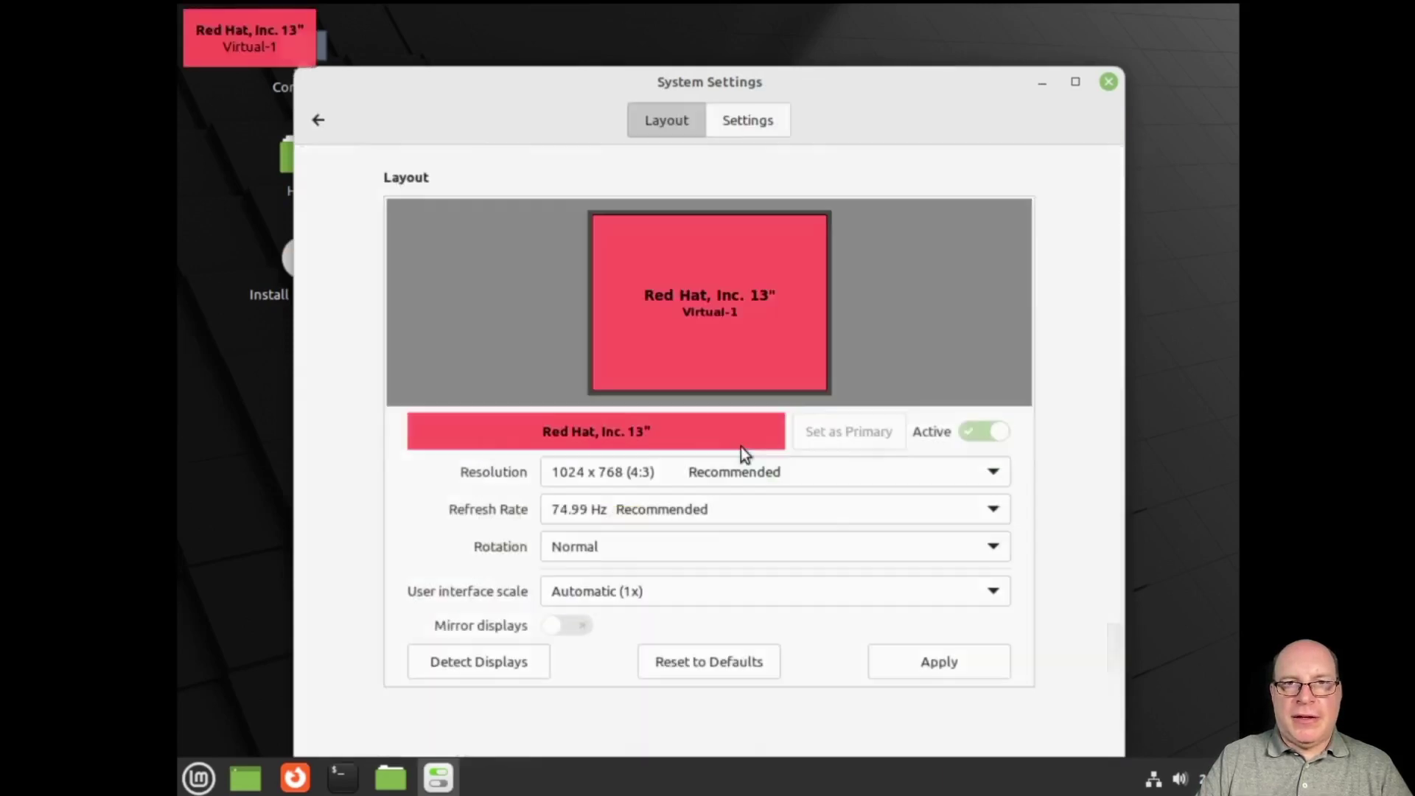
{"action": "left_click", "coordinate": [743, 476]}
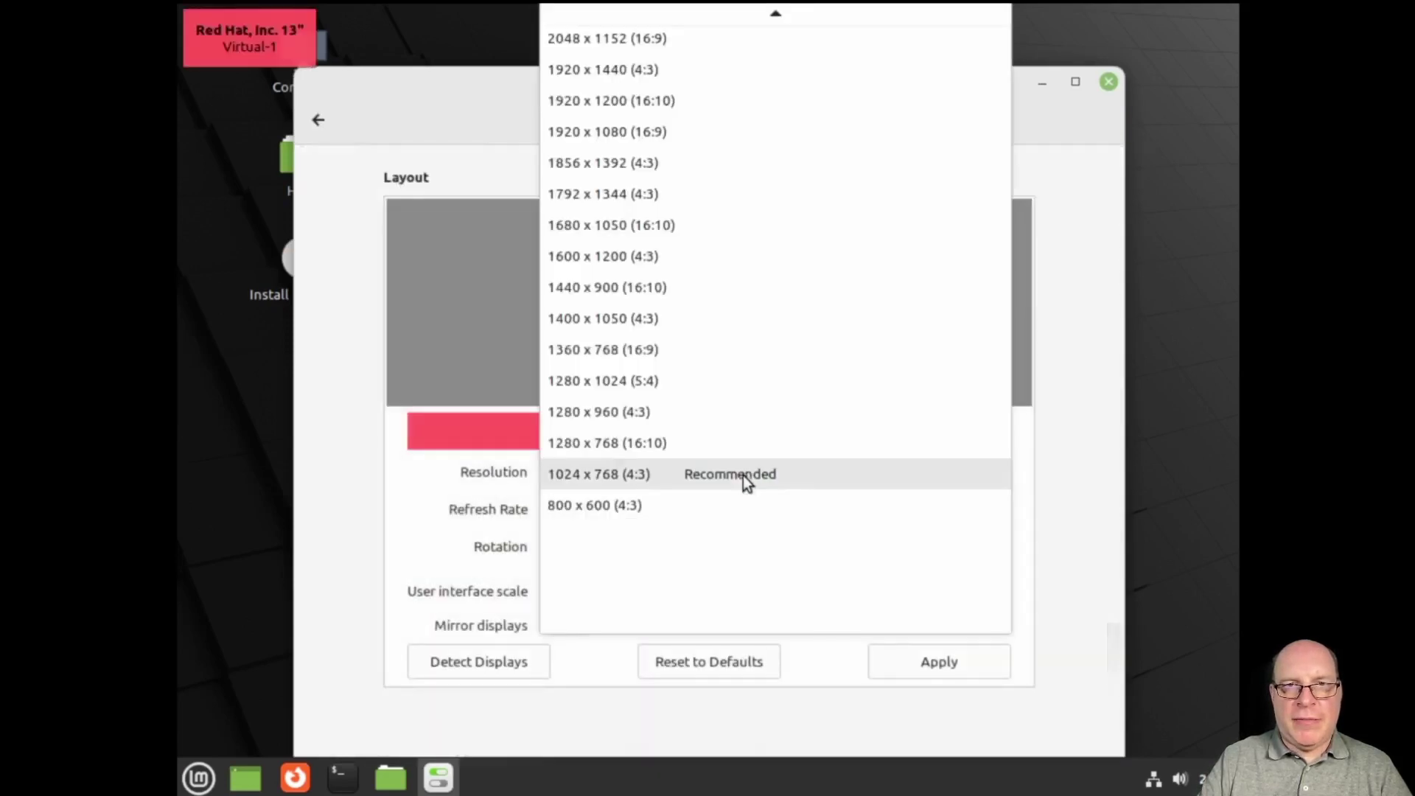
{"action": "left_click", "coordinate": [647, 135]}
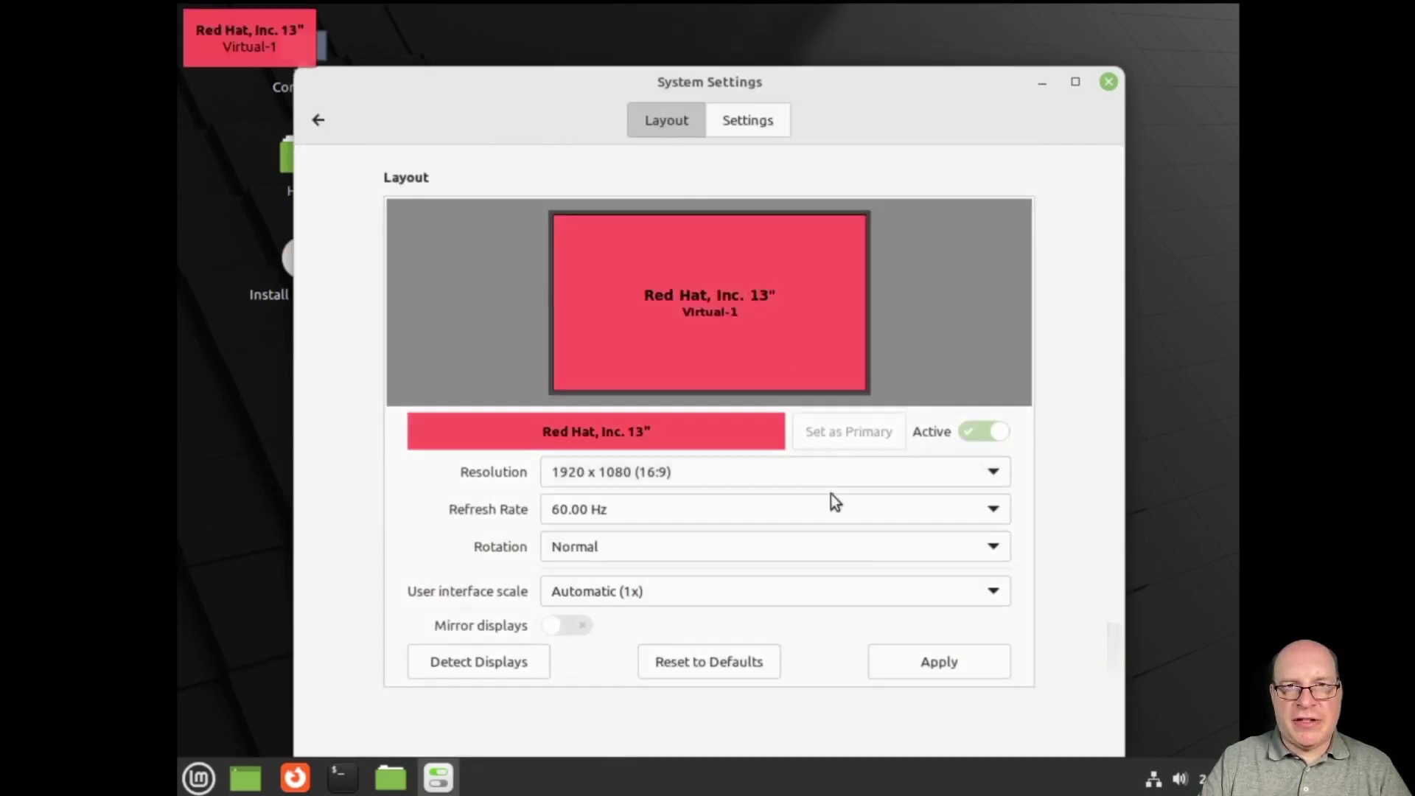
{"action": "left_click", "coordinate": [912, 656]}
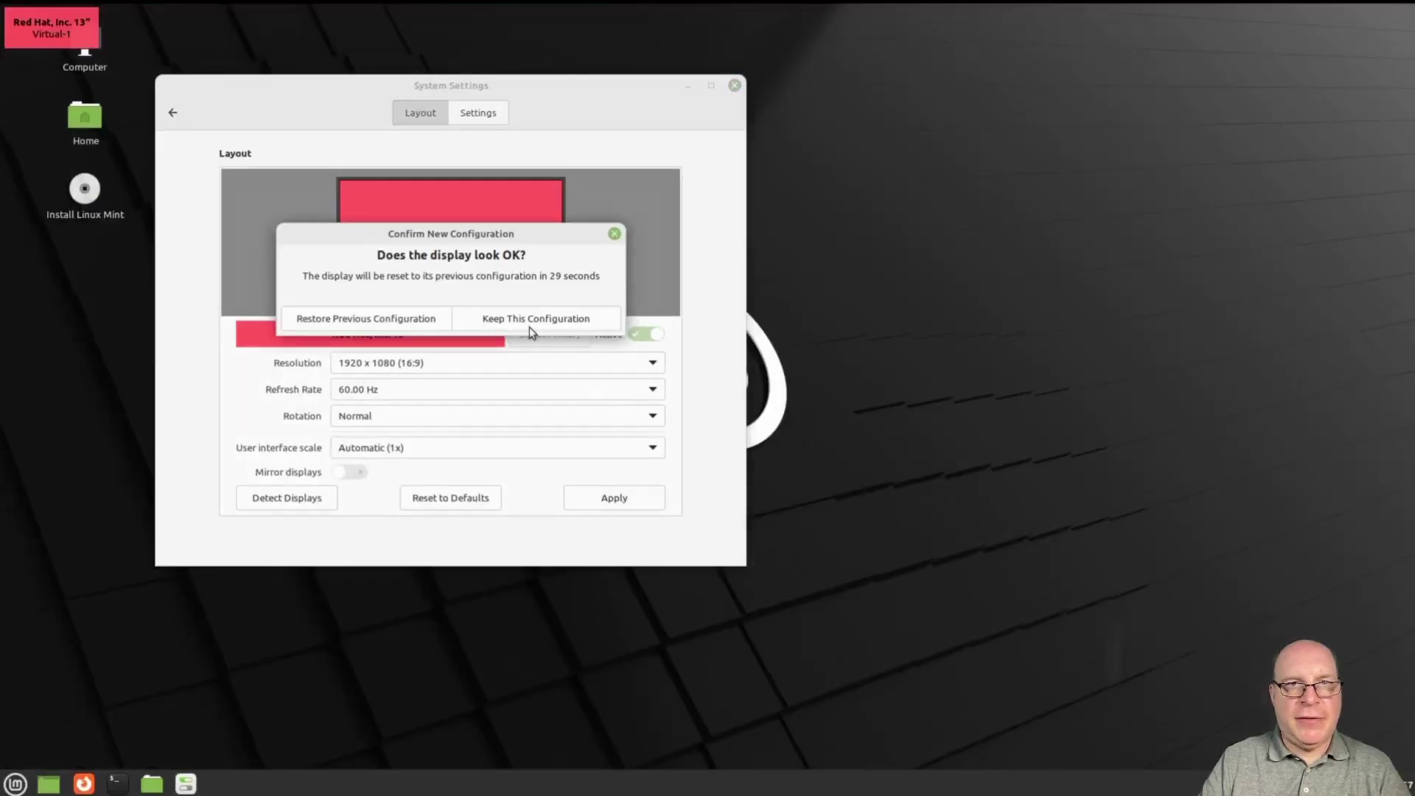
{"action": "left_click", "coordinate": [529, 325]}
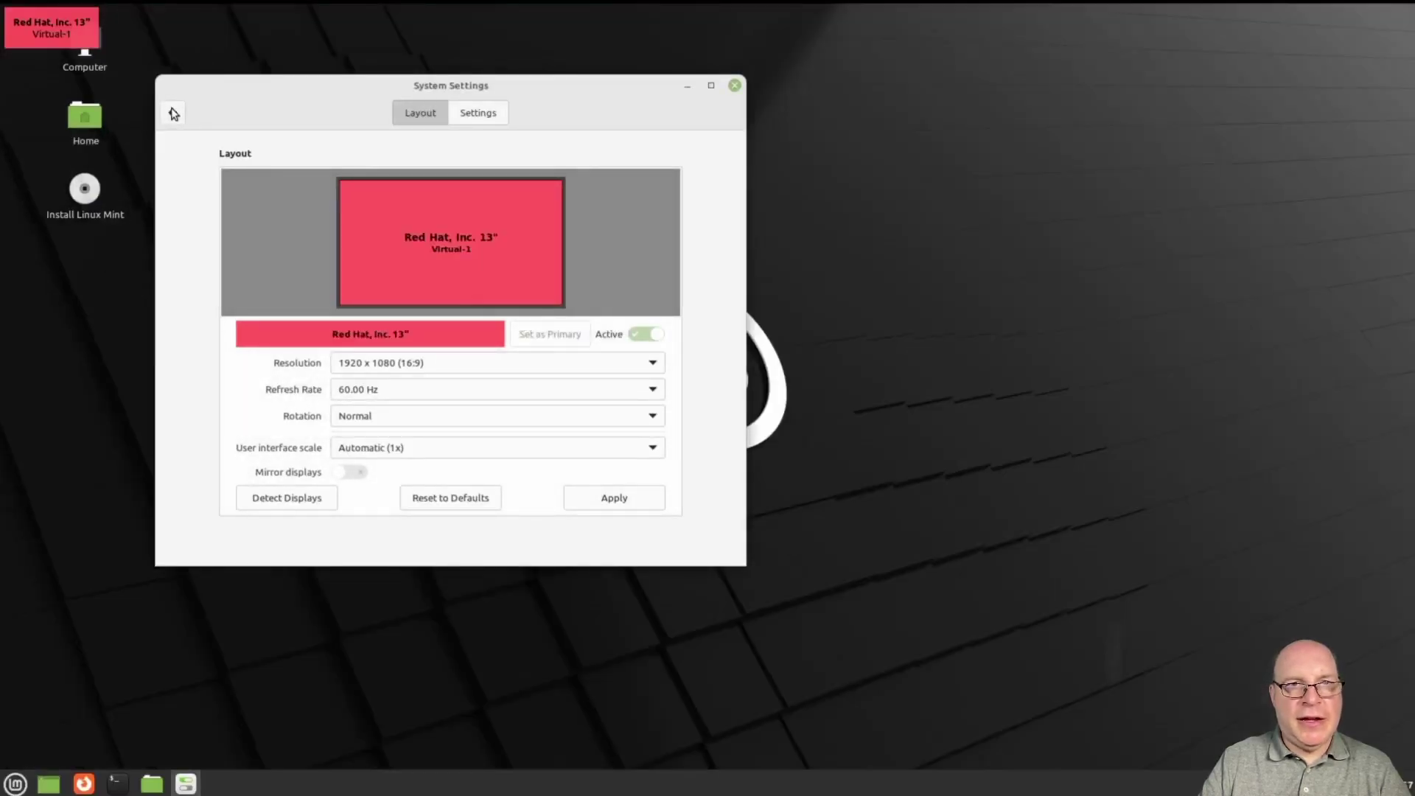
Step: Set the text scaling factor to 1.2 in the font settings and close System Settings
{"action": "left_click", "coordinate": [172, 112]}
{"action": "scroll", "coordinate": [376, 258], "scroll_direction": "up", "scroll_amount": 5}
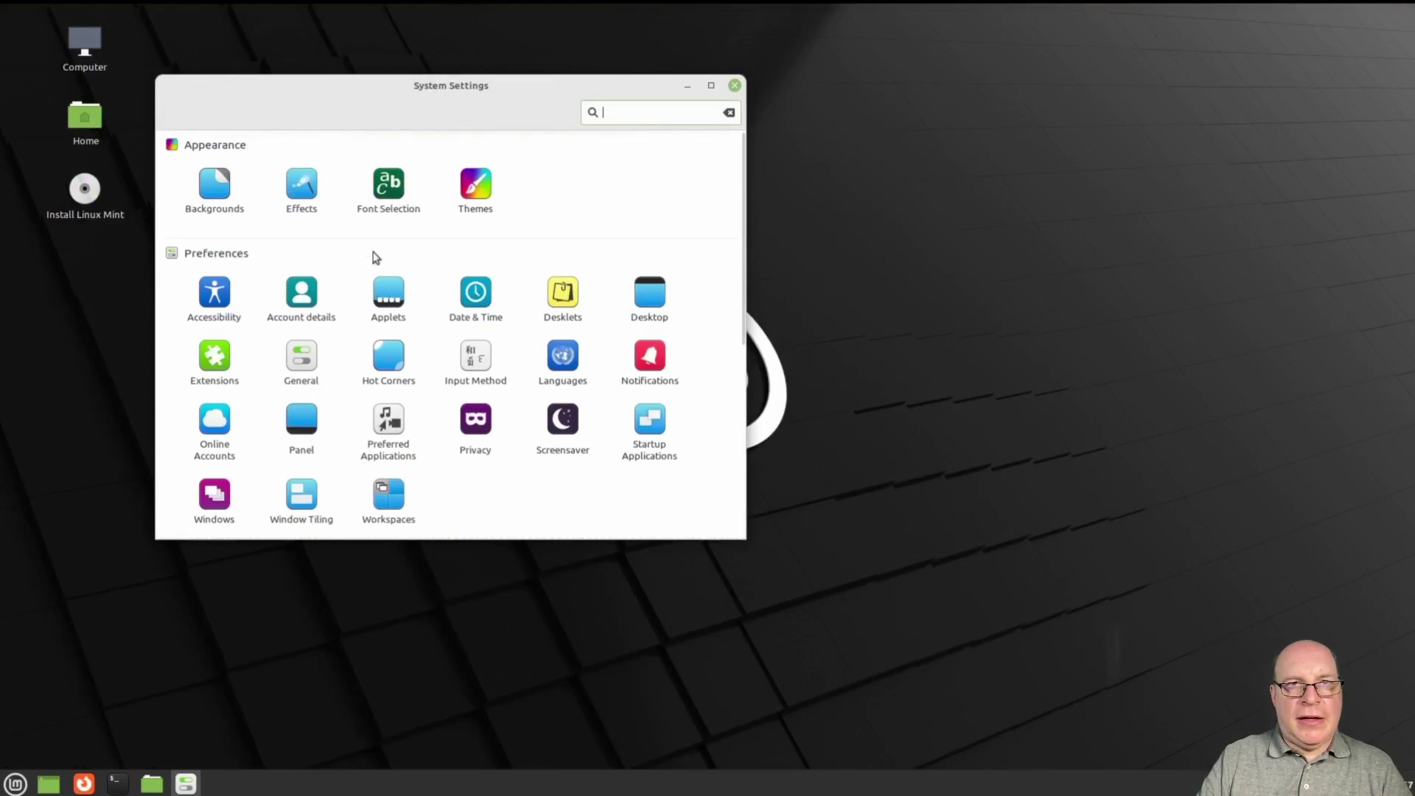
{"action": "left_click", "coordinate": [390, 188]}
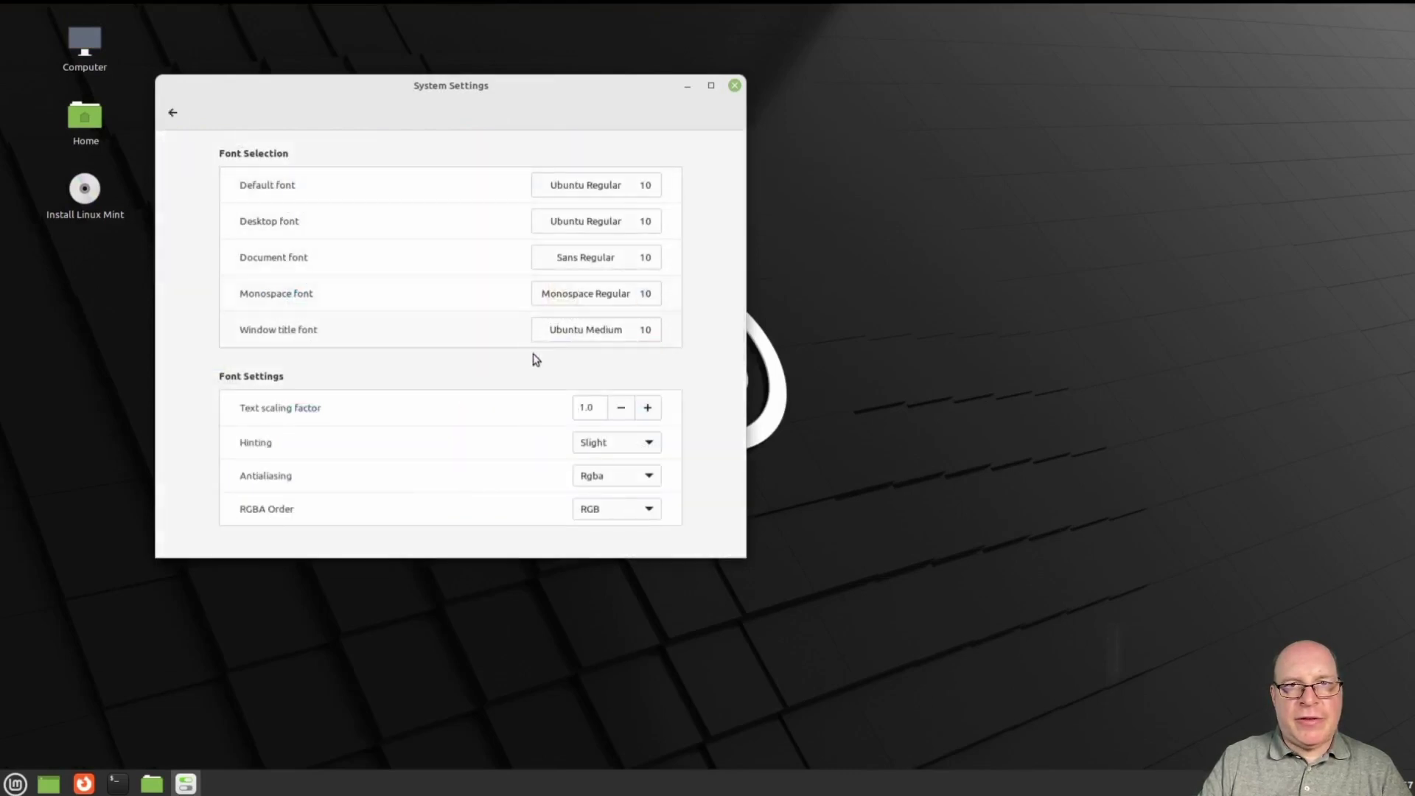
{"action": "left_click", "coordinate": [648, 409]}
{"action": "left_click", "coordinate": [648, 409]}
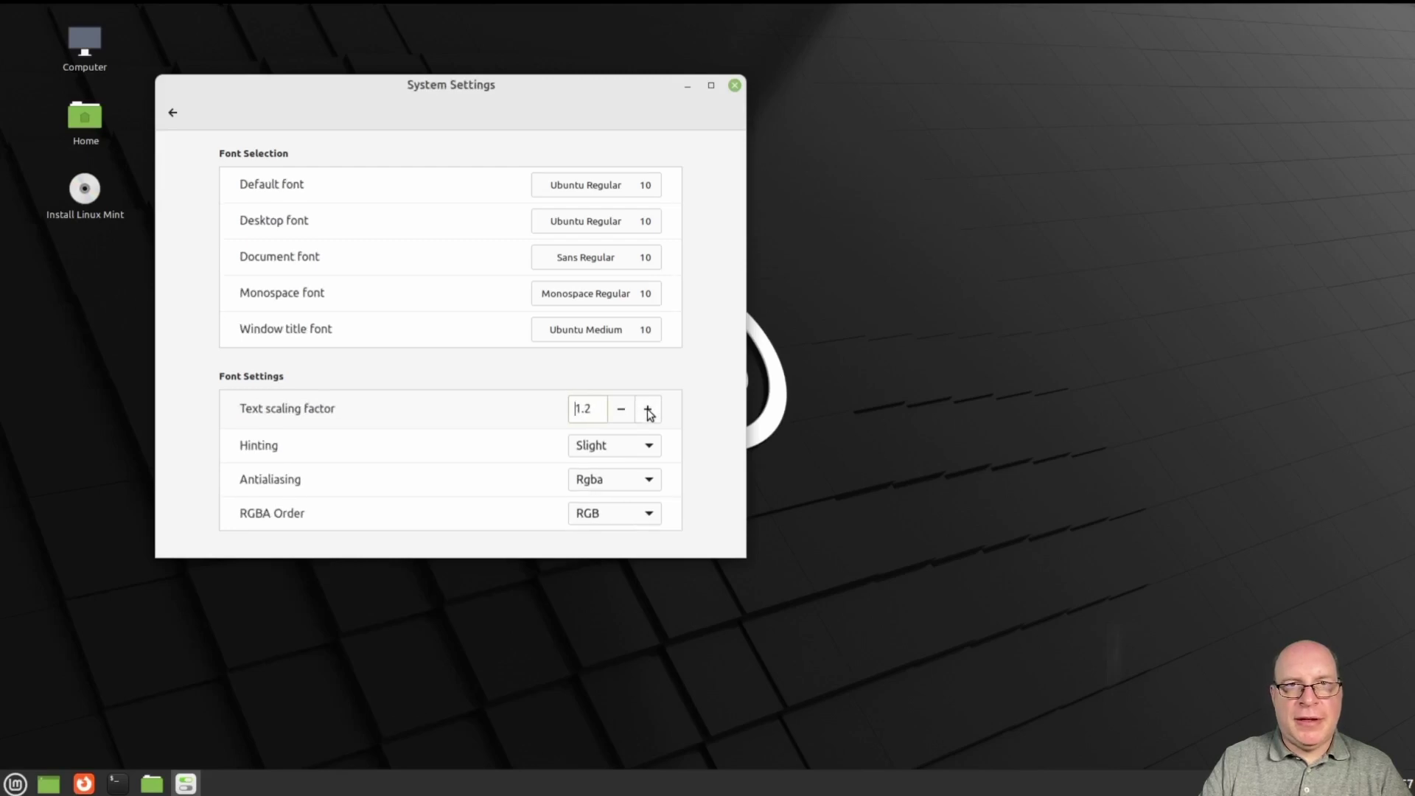
{"action": "left_click", "coordinate": [735, 86]}
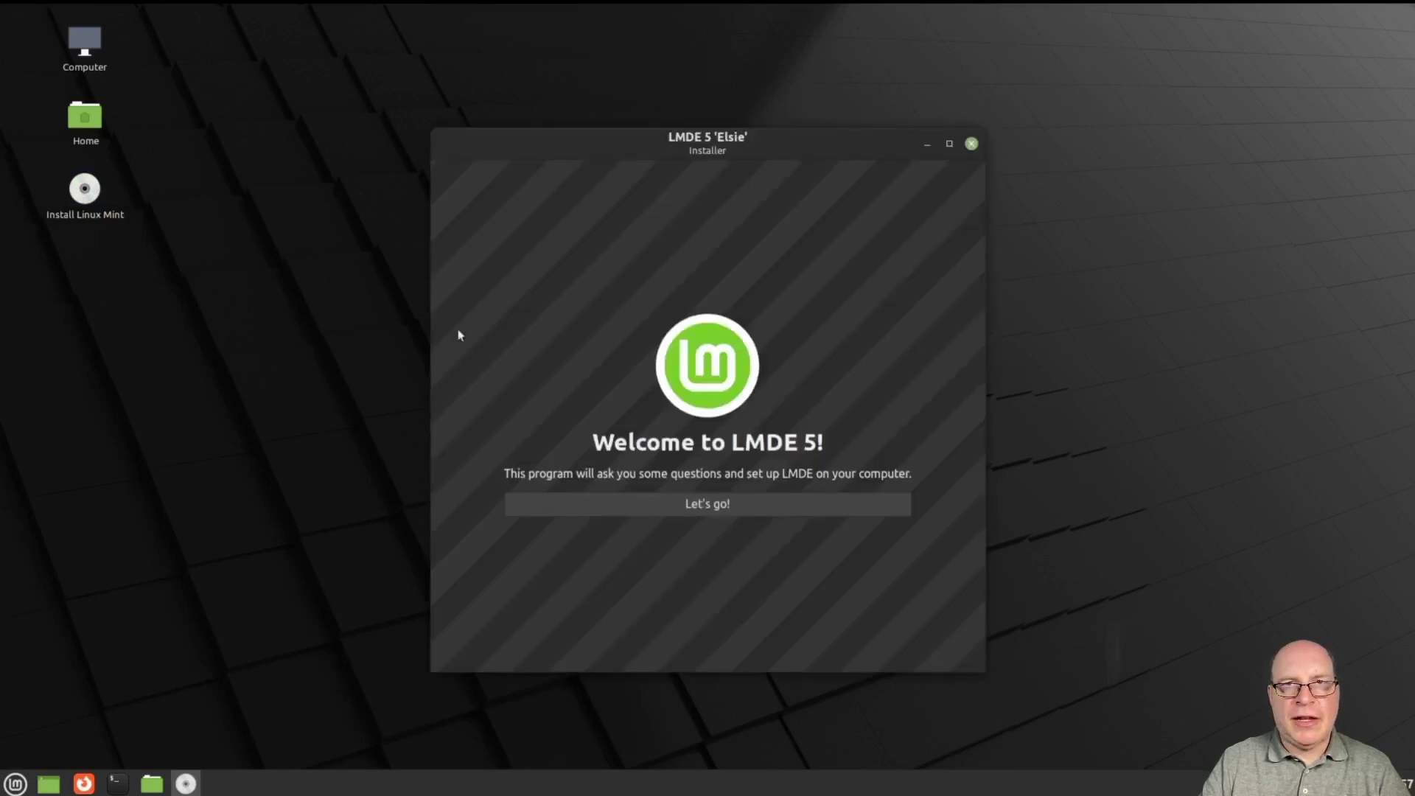
Step: Begin the LMDE 5 installer and accept English (United States), the America/Los Angeles timezone and the English (US) keyboard layout
{"action": "left_click", "coordinate": [819, 508]}
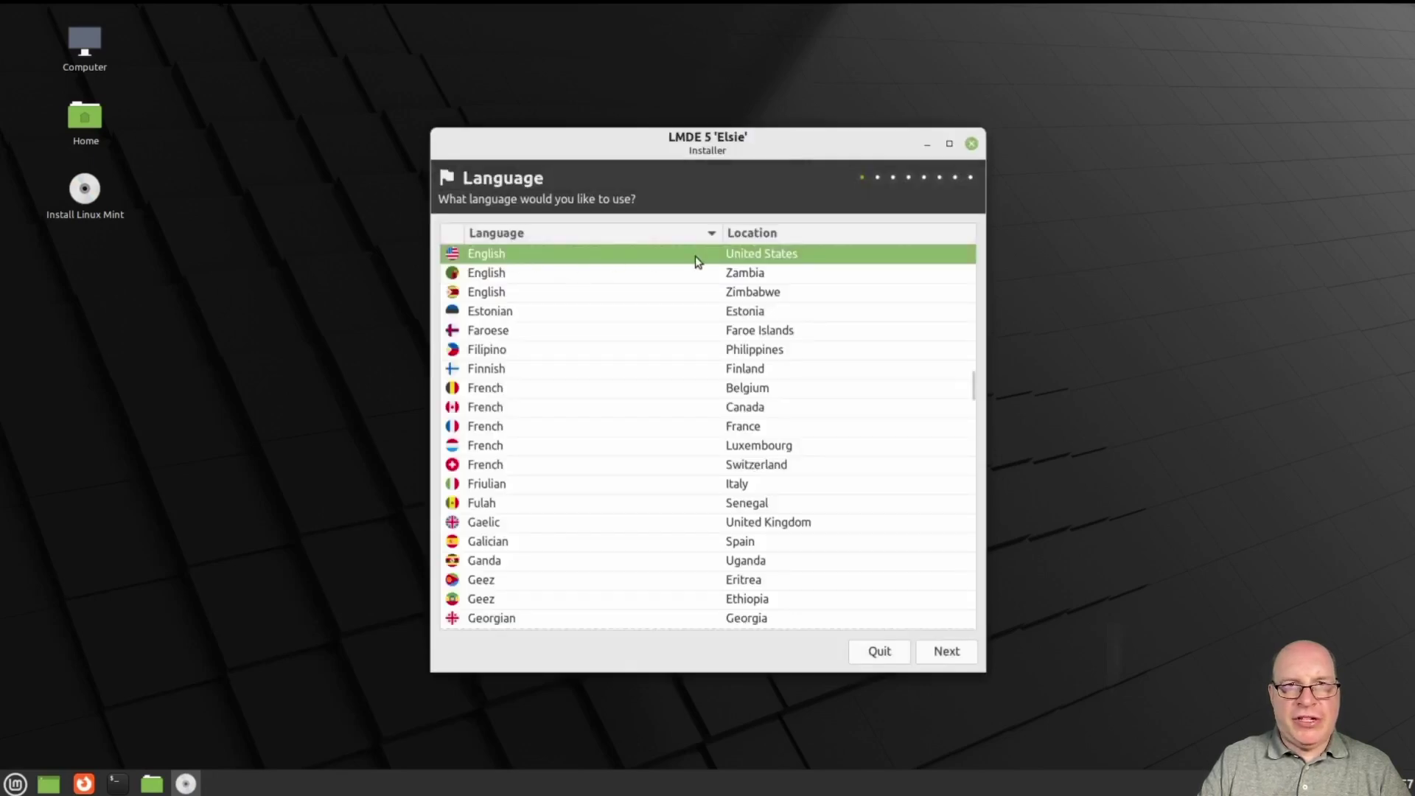
{"action": "left_click", "coordinate": [955, 657]}
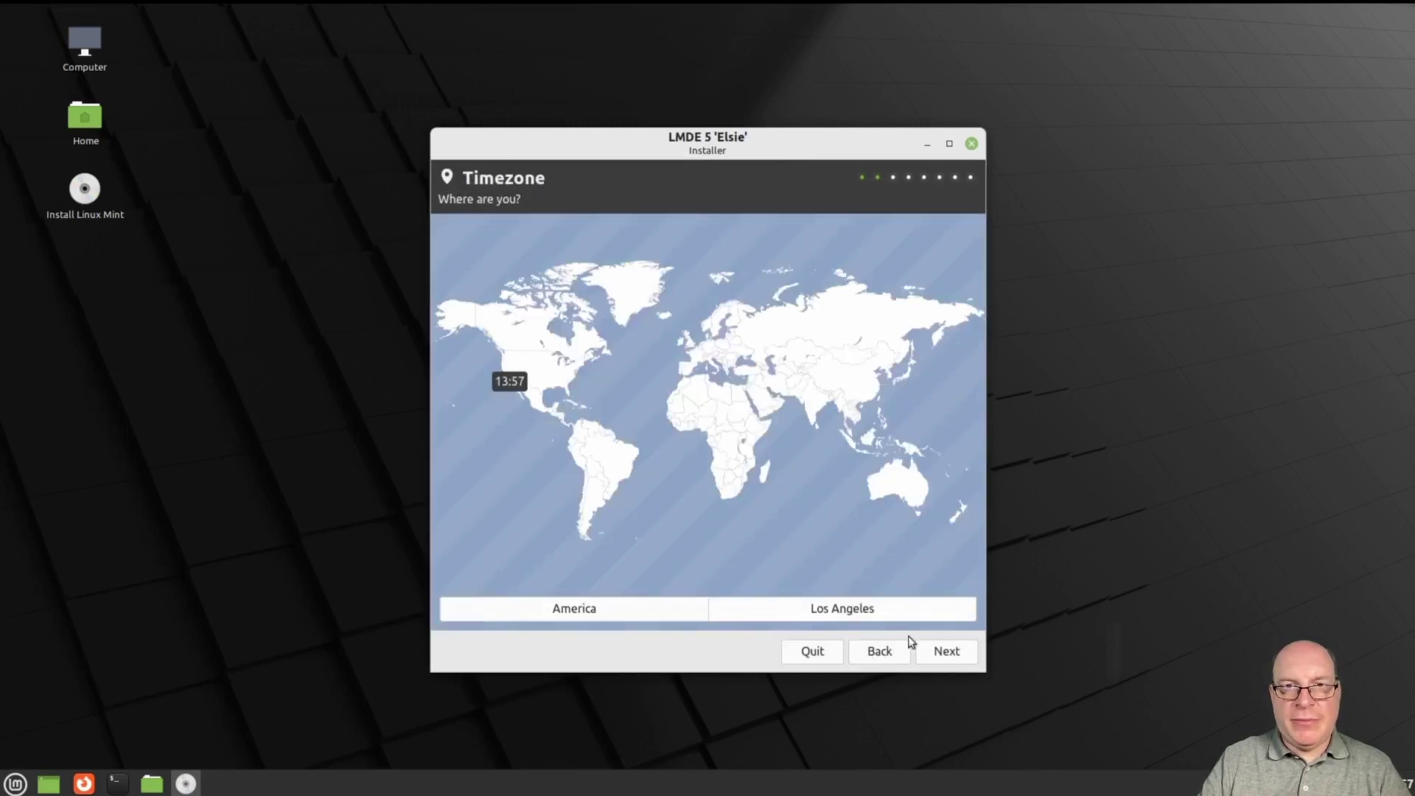
{"action": "left_click", "coordinate": [942, 653]}
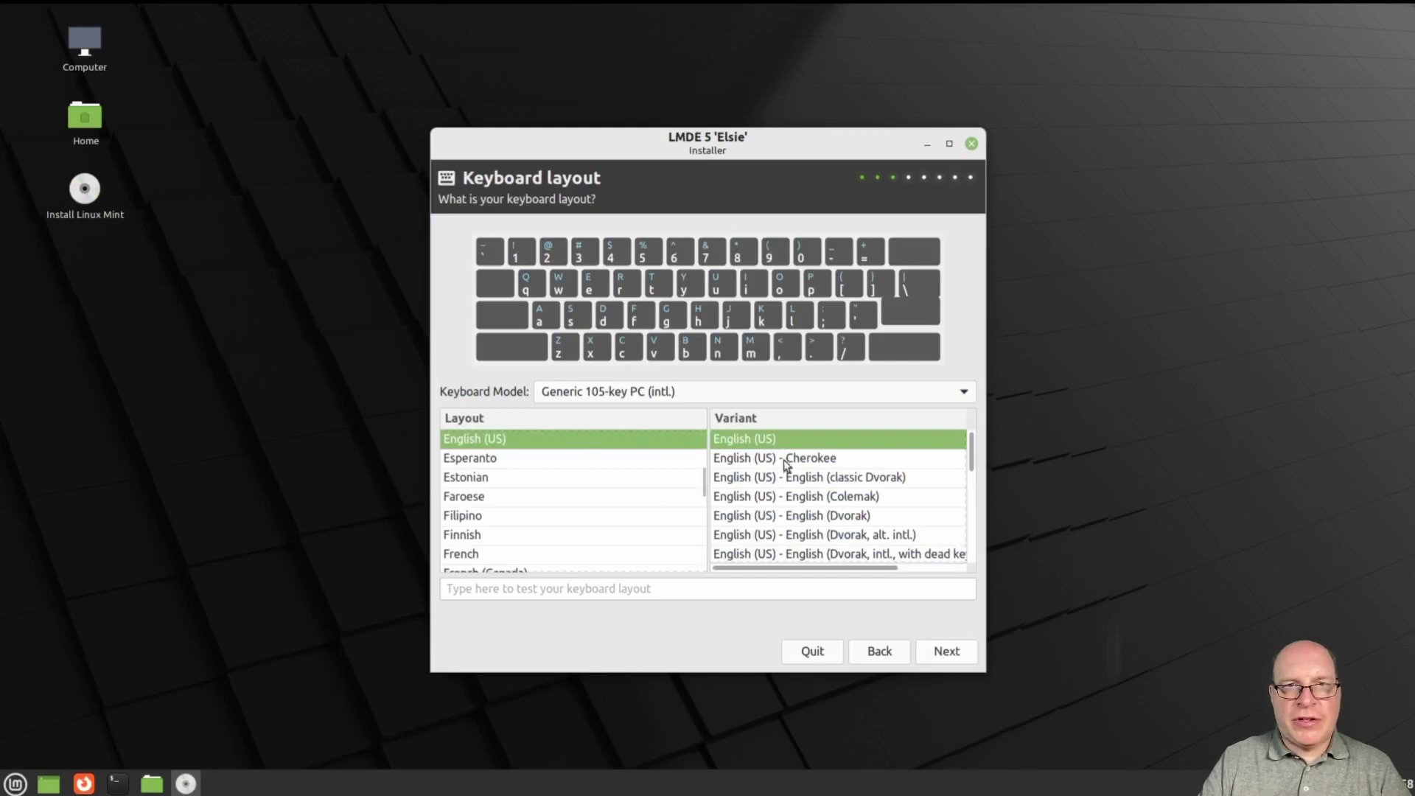
{"action": "left_click", "coordinate": [948, 656]}
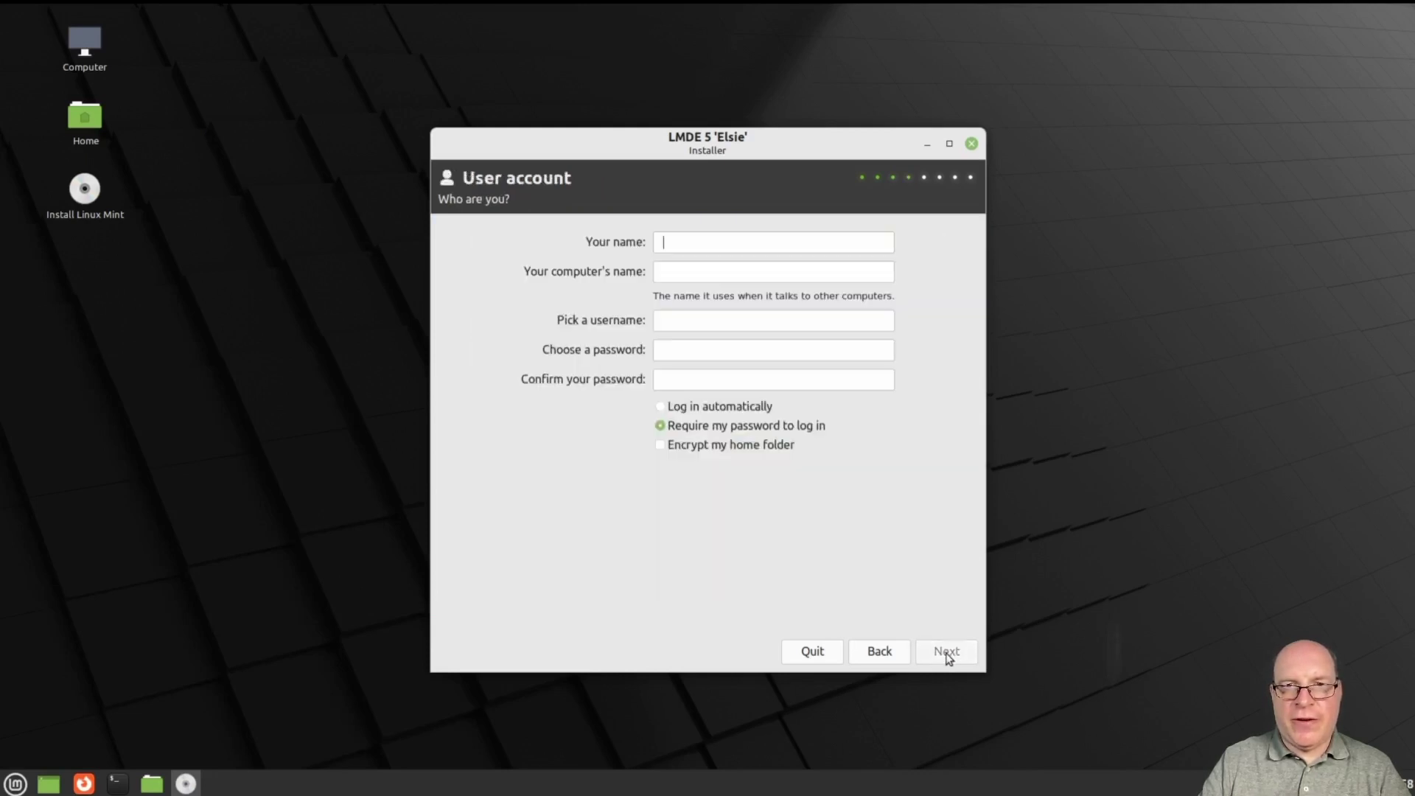
Step: Fill in the user account with the user's name, computer name elsie1 and the account password with its confirmation, and continue
{"action": "type", "text": "stephen"}
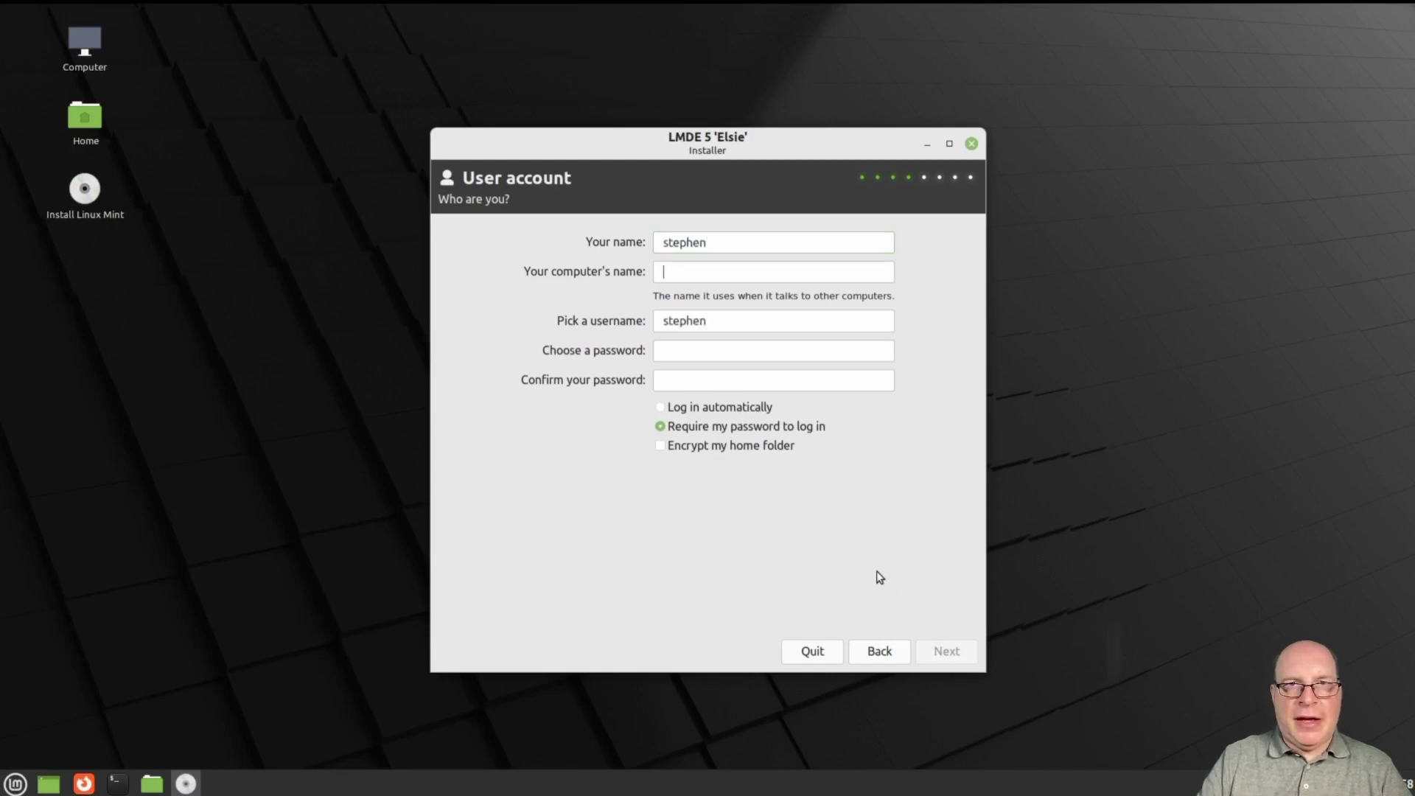
{"action": "type", "text": "elsie1"}
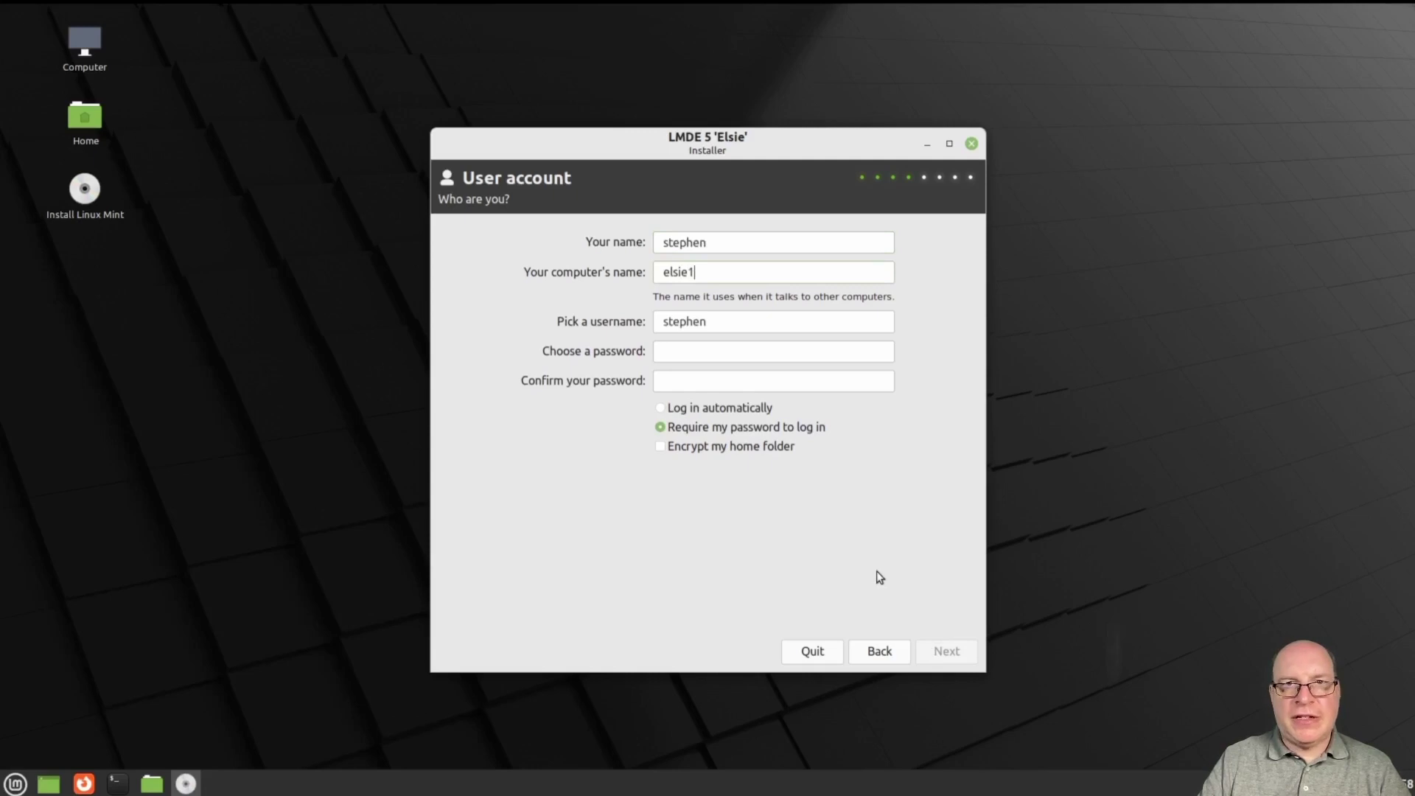
{"action": "left_click", "coordinate": [715, 351]}
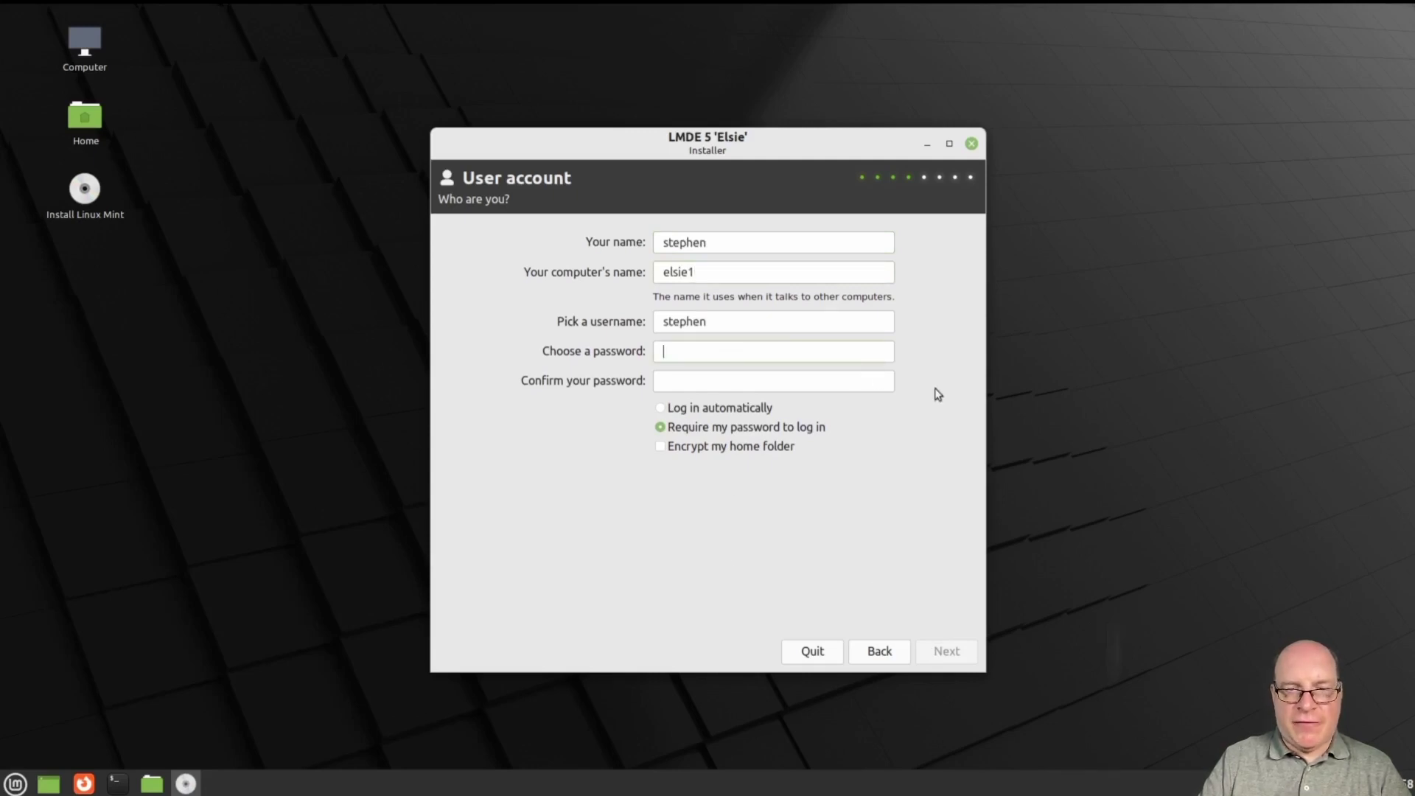
{"action": "type", "text": "••••••••"}
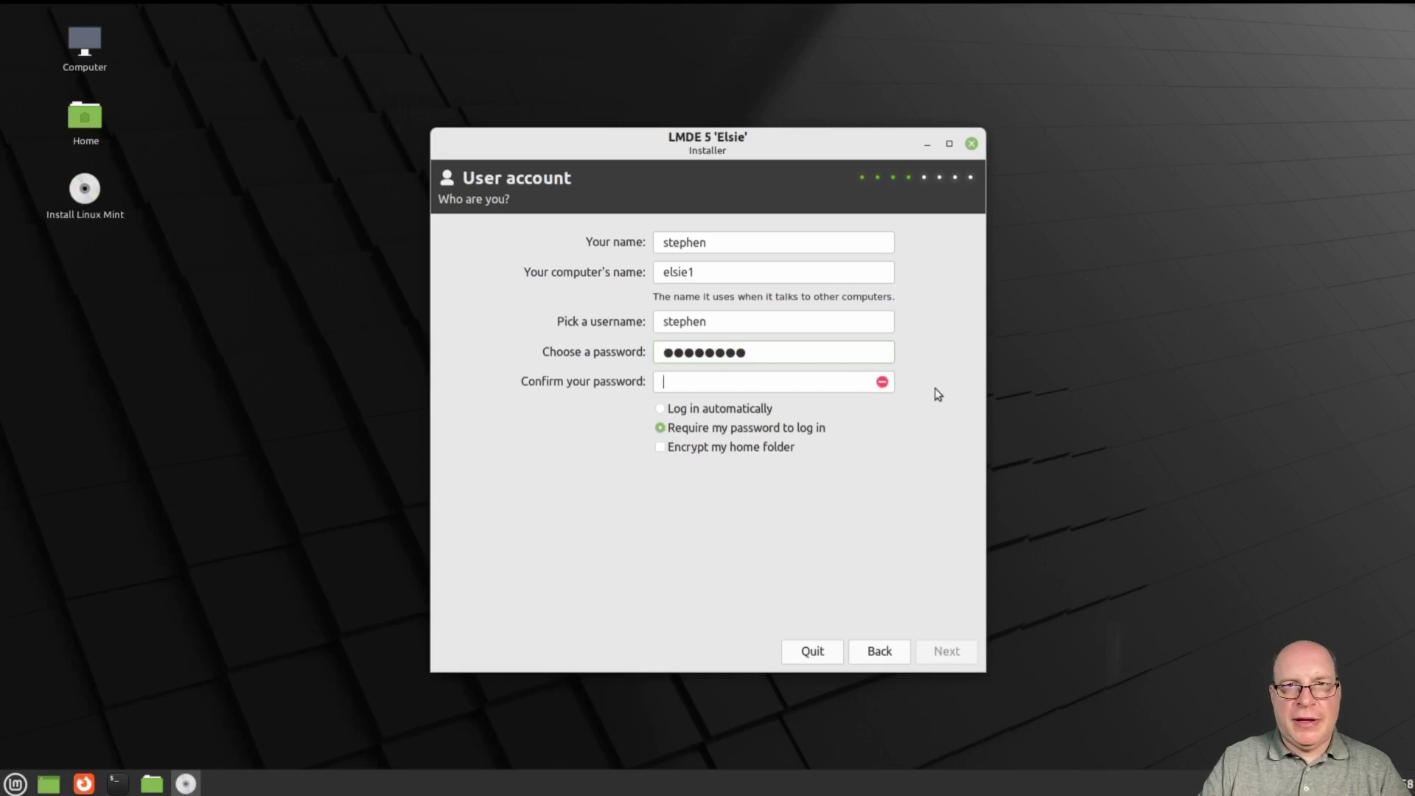
{"action": "key", "text": "Tab"}
{"action": "type", "text": "••••••••"}
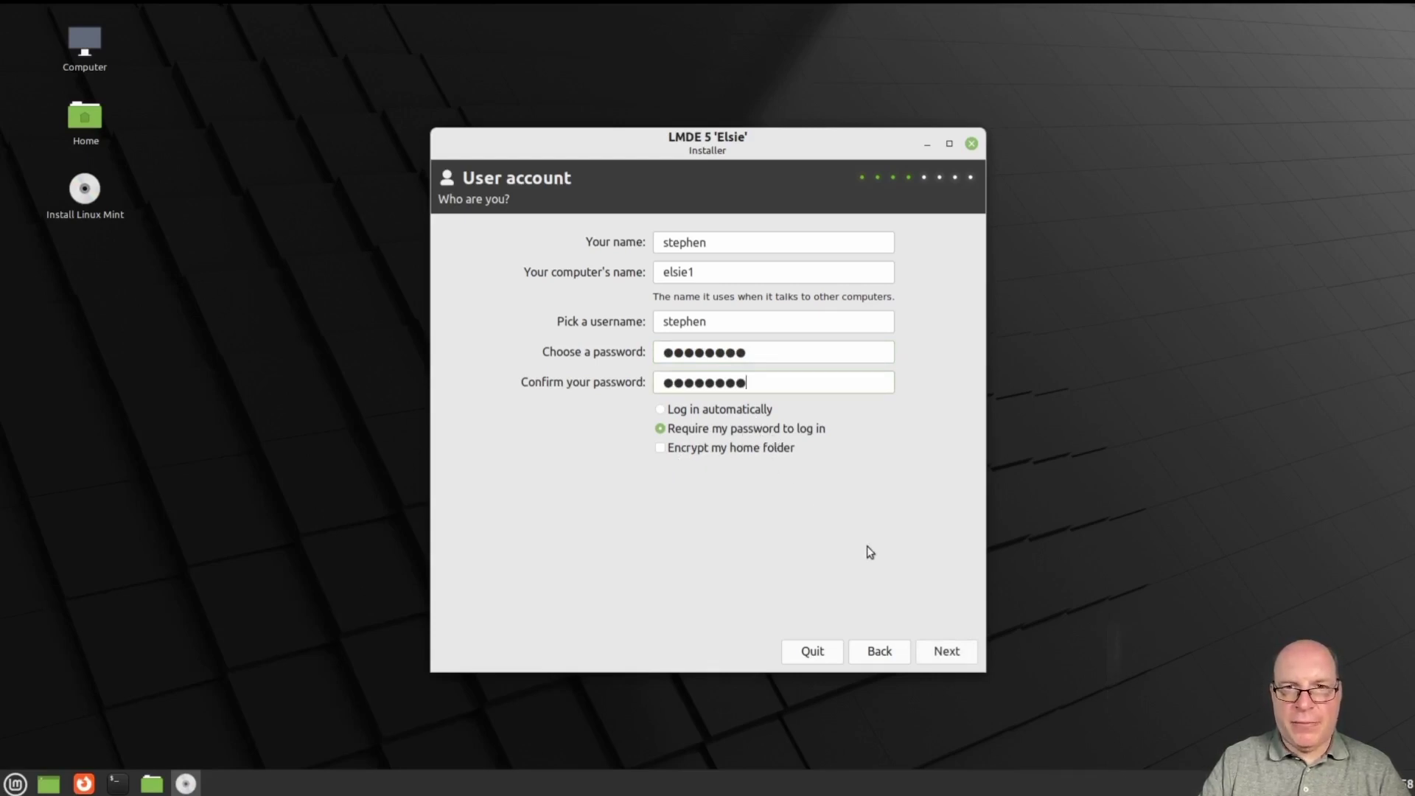
{"action": "left_click", "coordinate": [947, 652]}
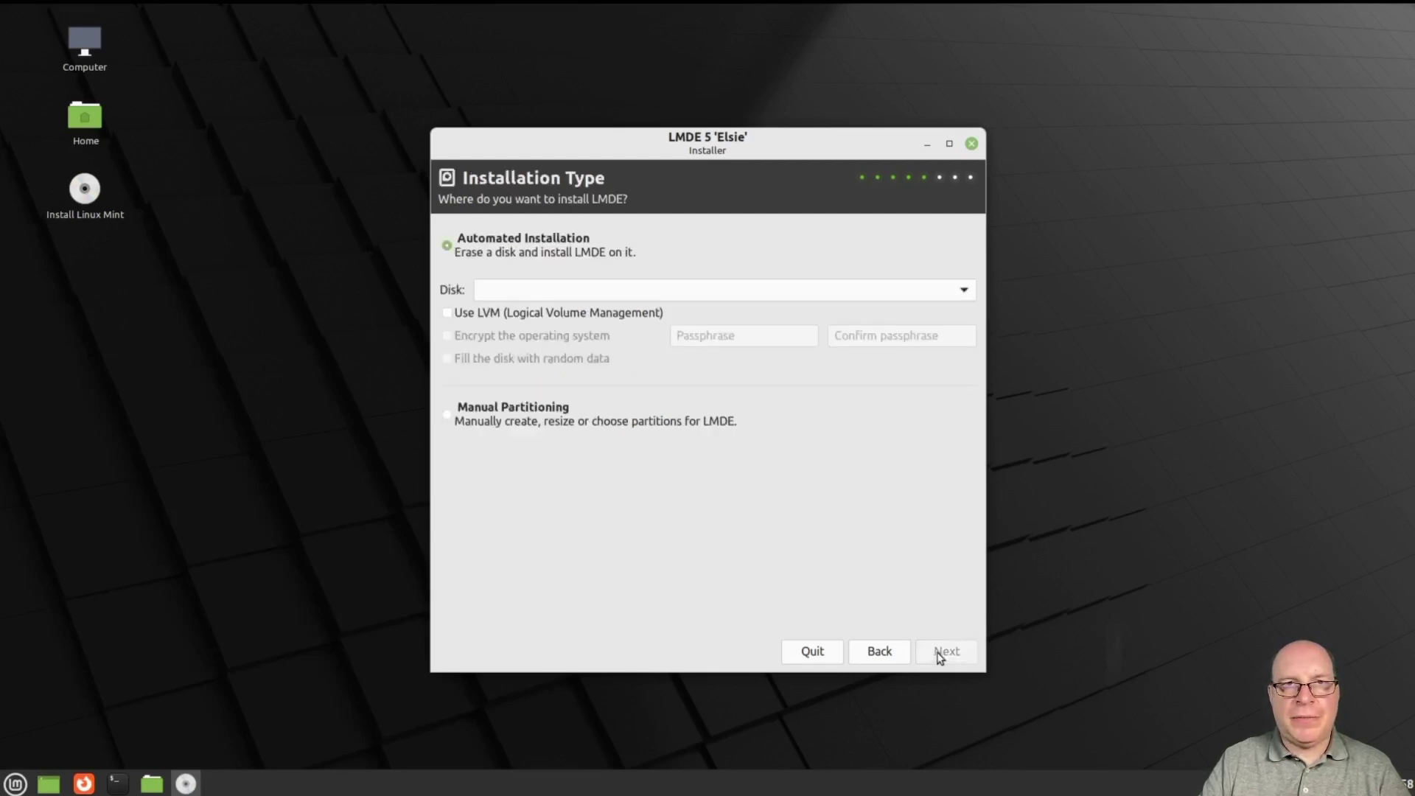
Step: Choose disk vda (34 GB) (/dev/vda) for the automated installation and confirm erasing it
{"action": "left_click", "coordinate": [964, 294]}
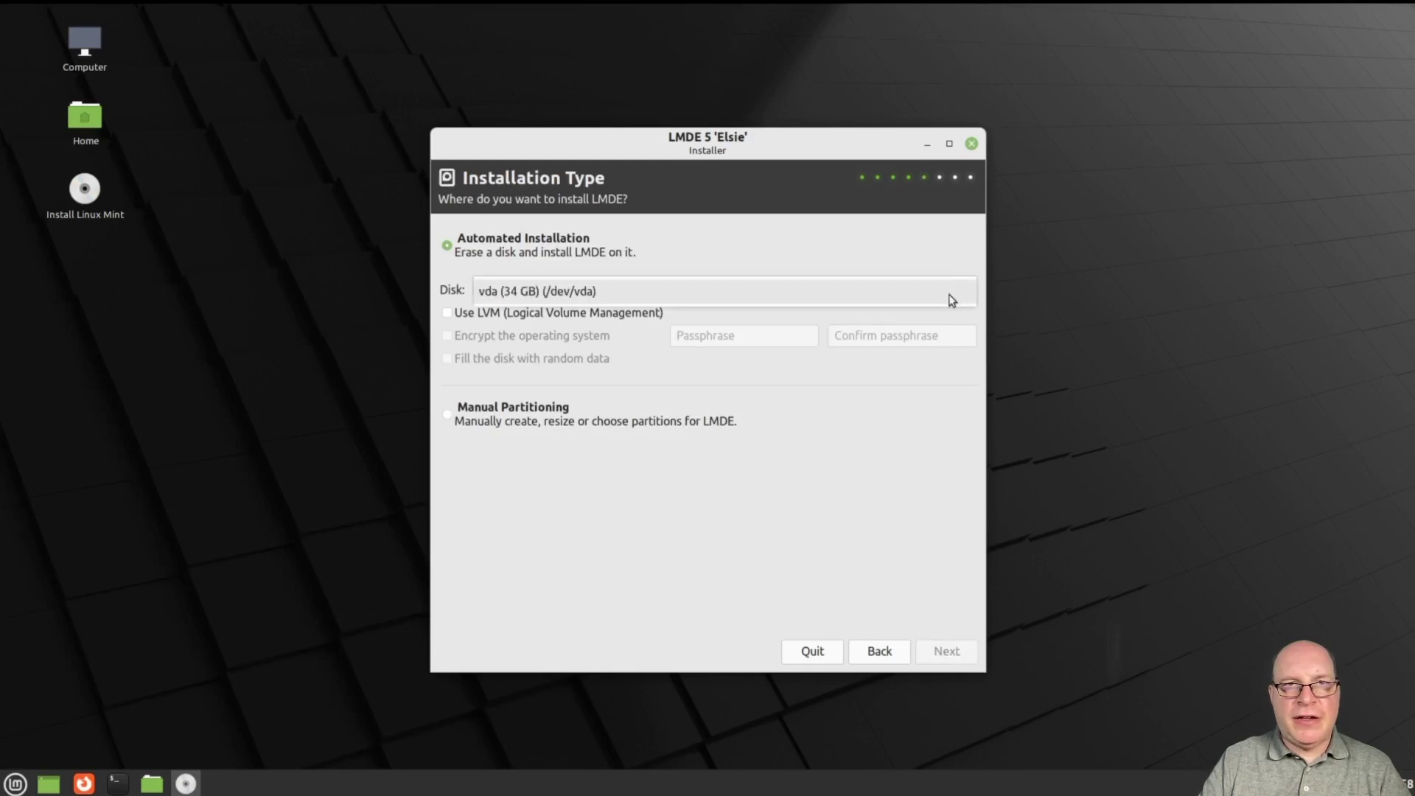
{"action": "left_click", "coordinate": [951, 300]}
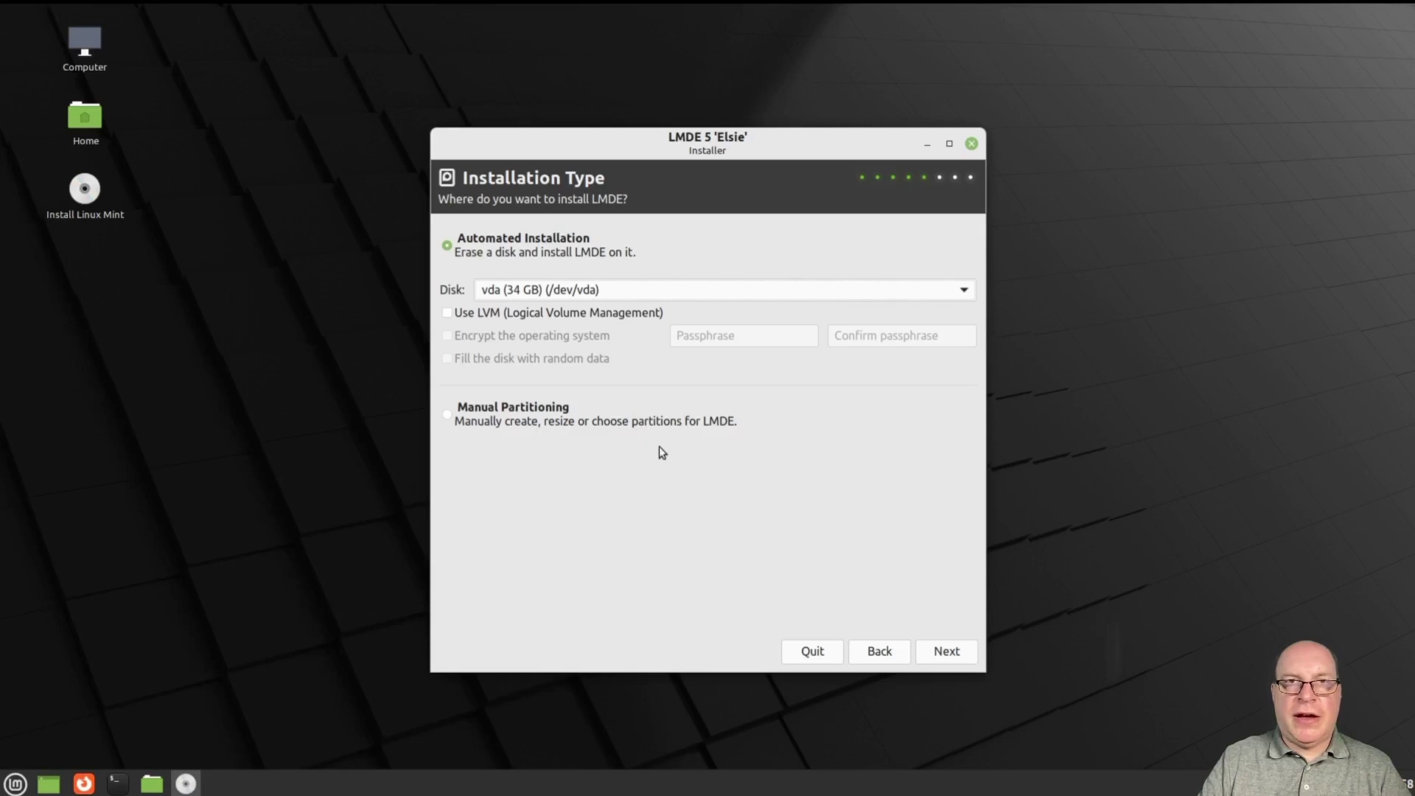
{"action": "left_click", "coordinate": [952, 653]}
{"action": "left_click", "coordinate": [820, 431]}
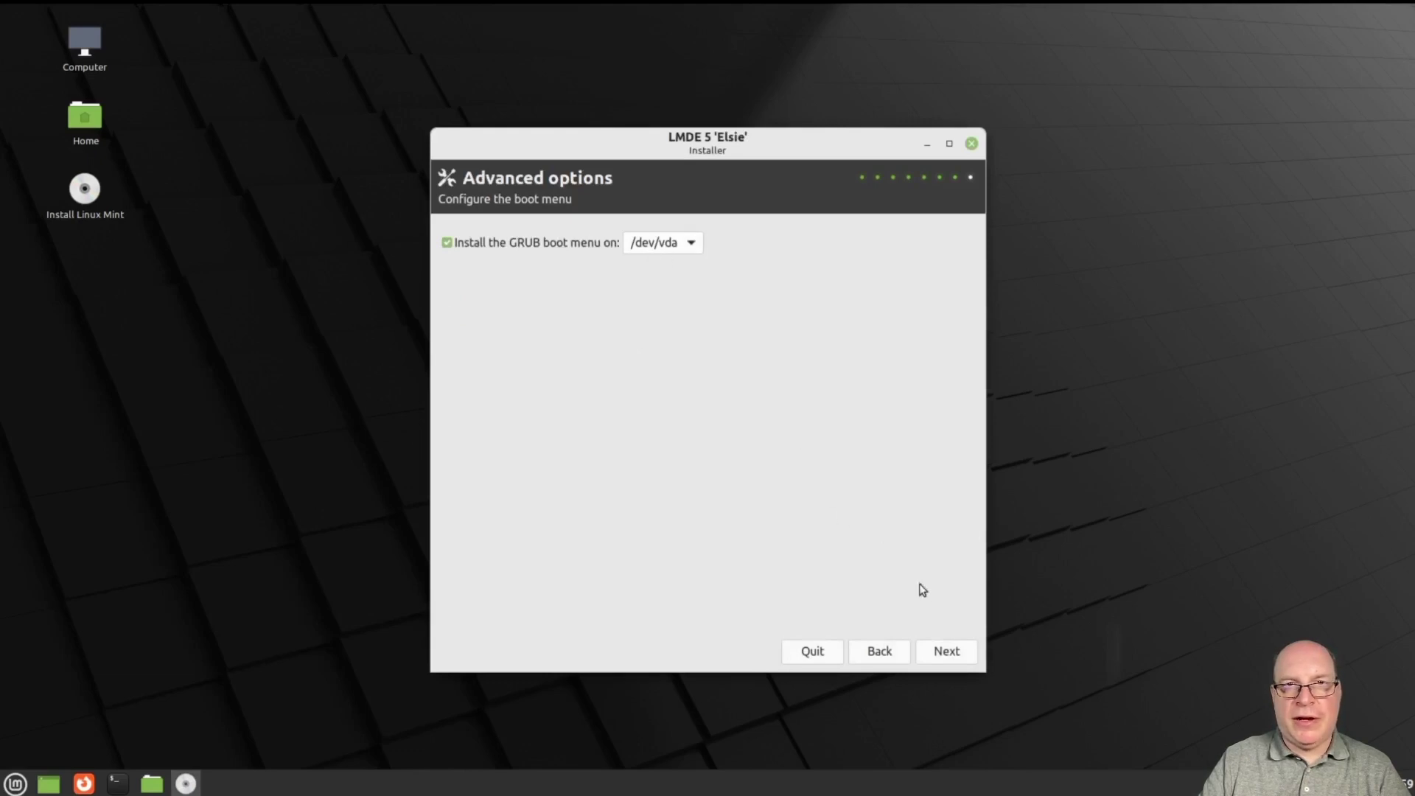
Step: Accept installing the GRUB boot menu on /dev/vda and start the installation from the summary
{"action": "left_click", "coordinate": [954, 653]}
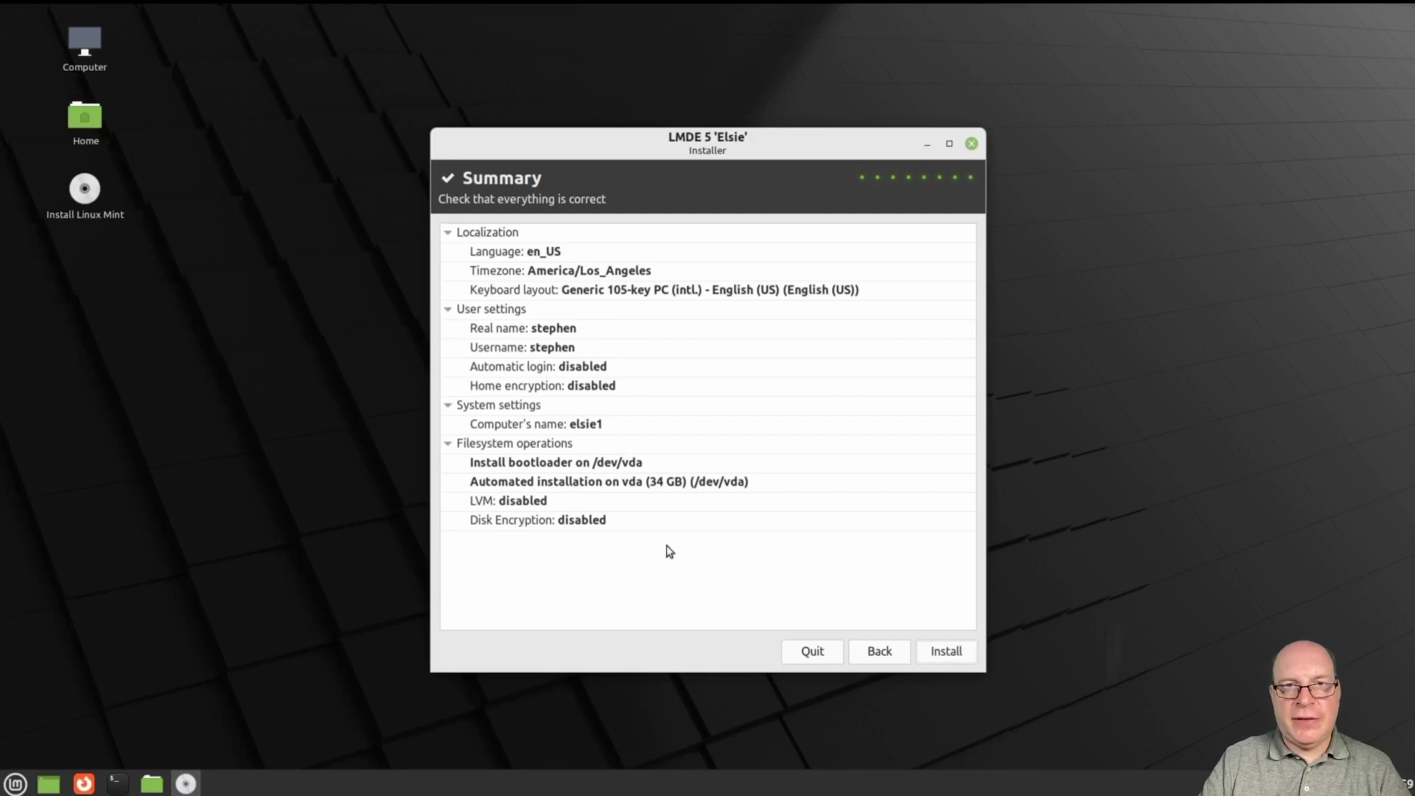
{"action": "left_click", "coordinate": [946, 654]}
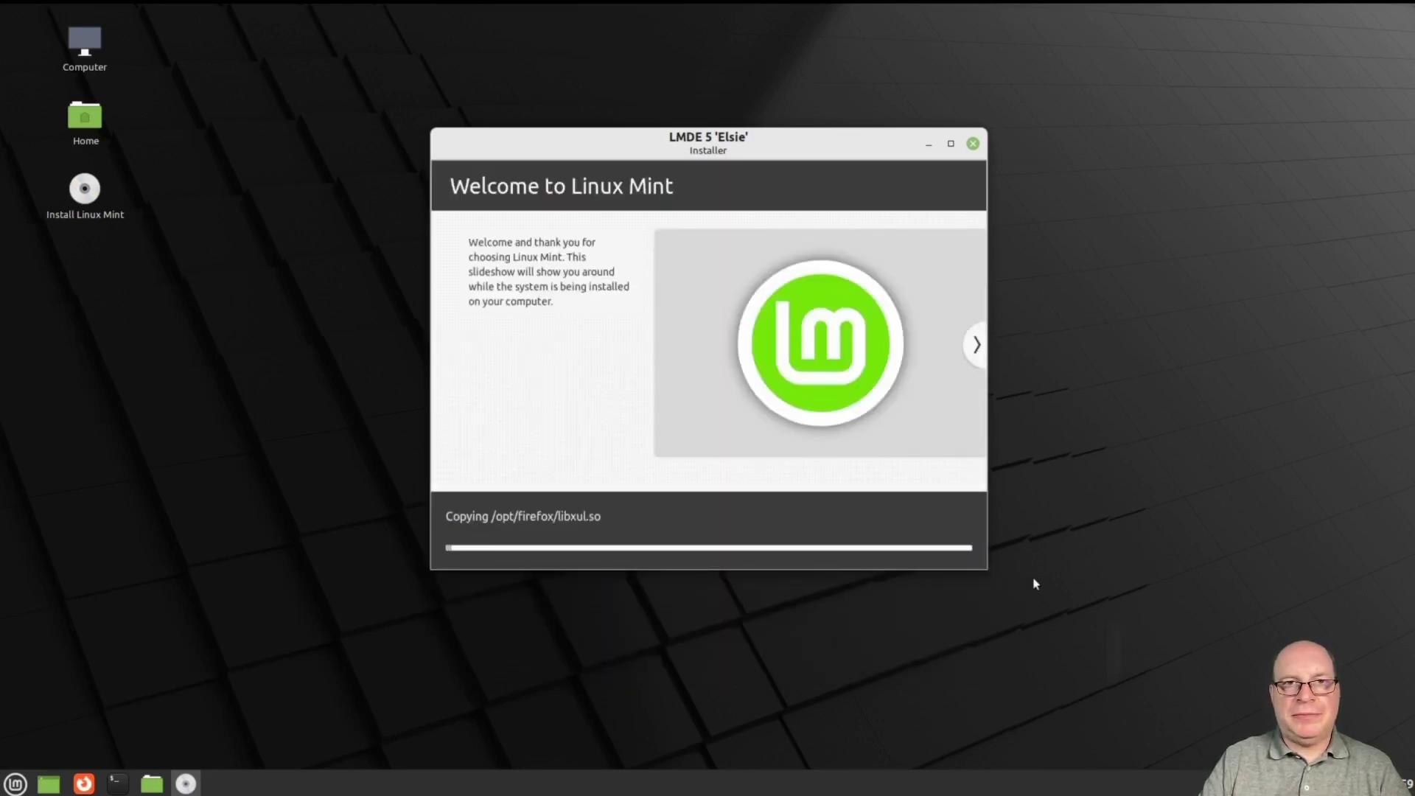
{"action": "left_click", "coordinate": [1094, 536]}
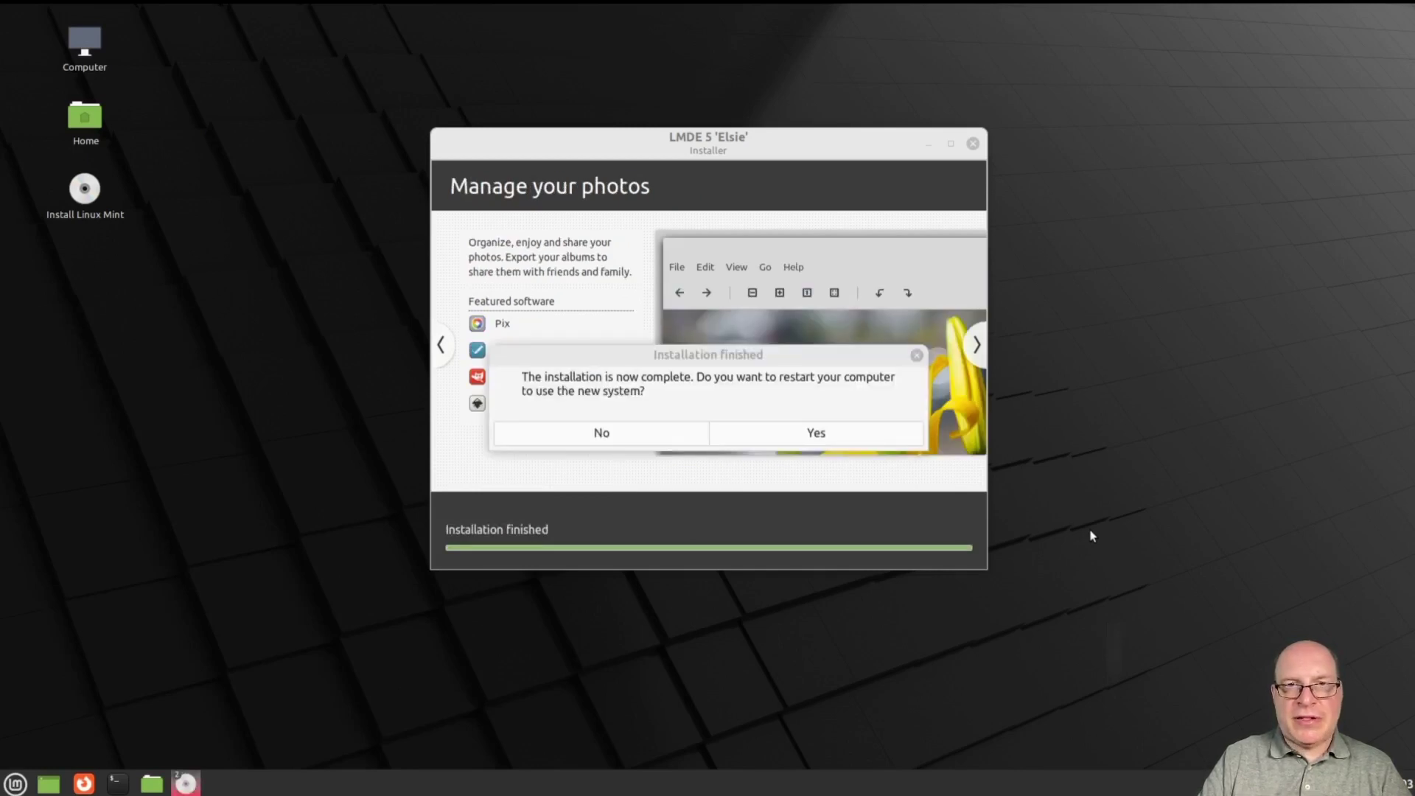
Step: Restart the computer after the installation and boot the LMDE 5 Elsie entry
{"action": "left_click", "coordinate": [863, 438]}
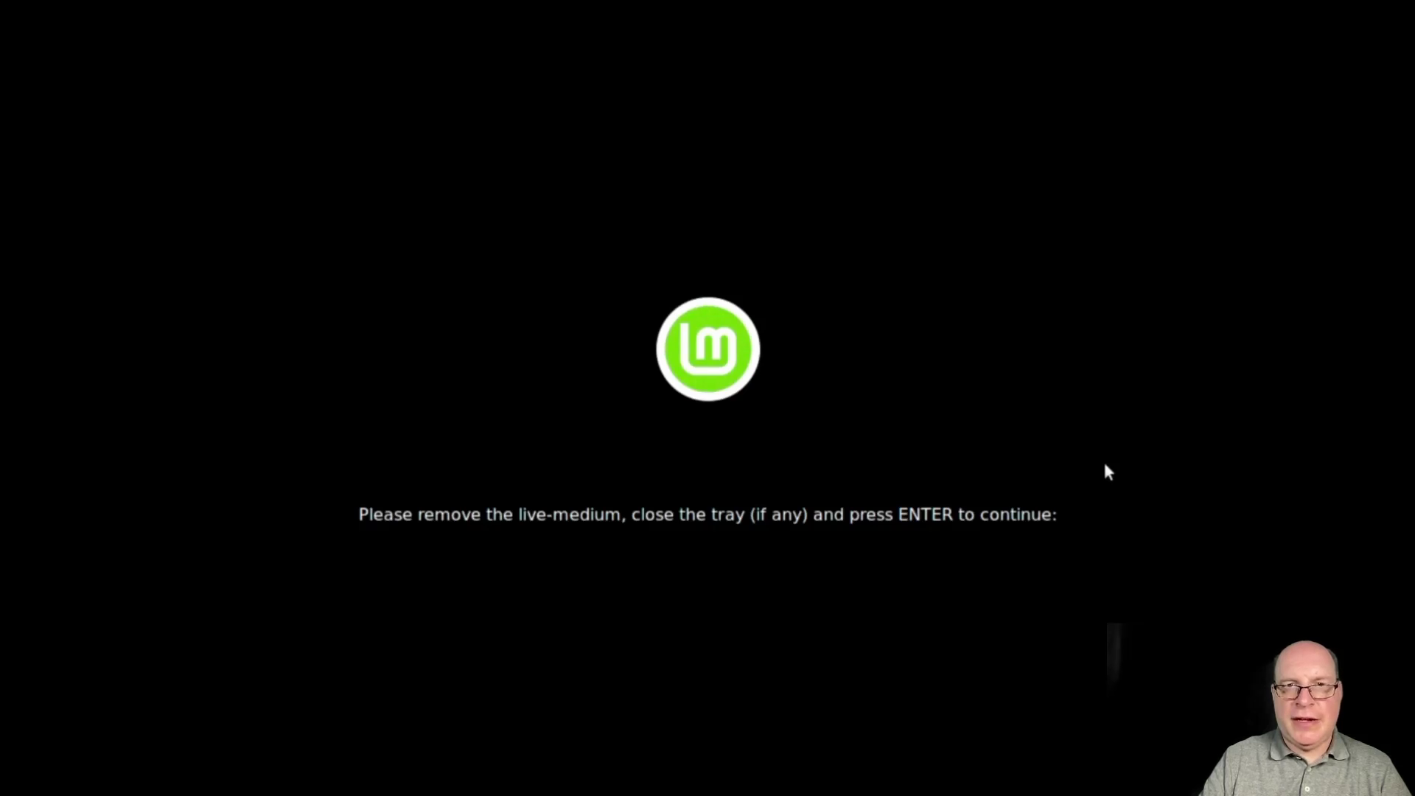
{"action": "key", "text": "Return"}
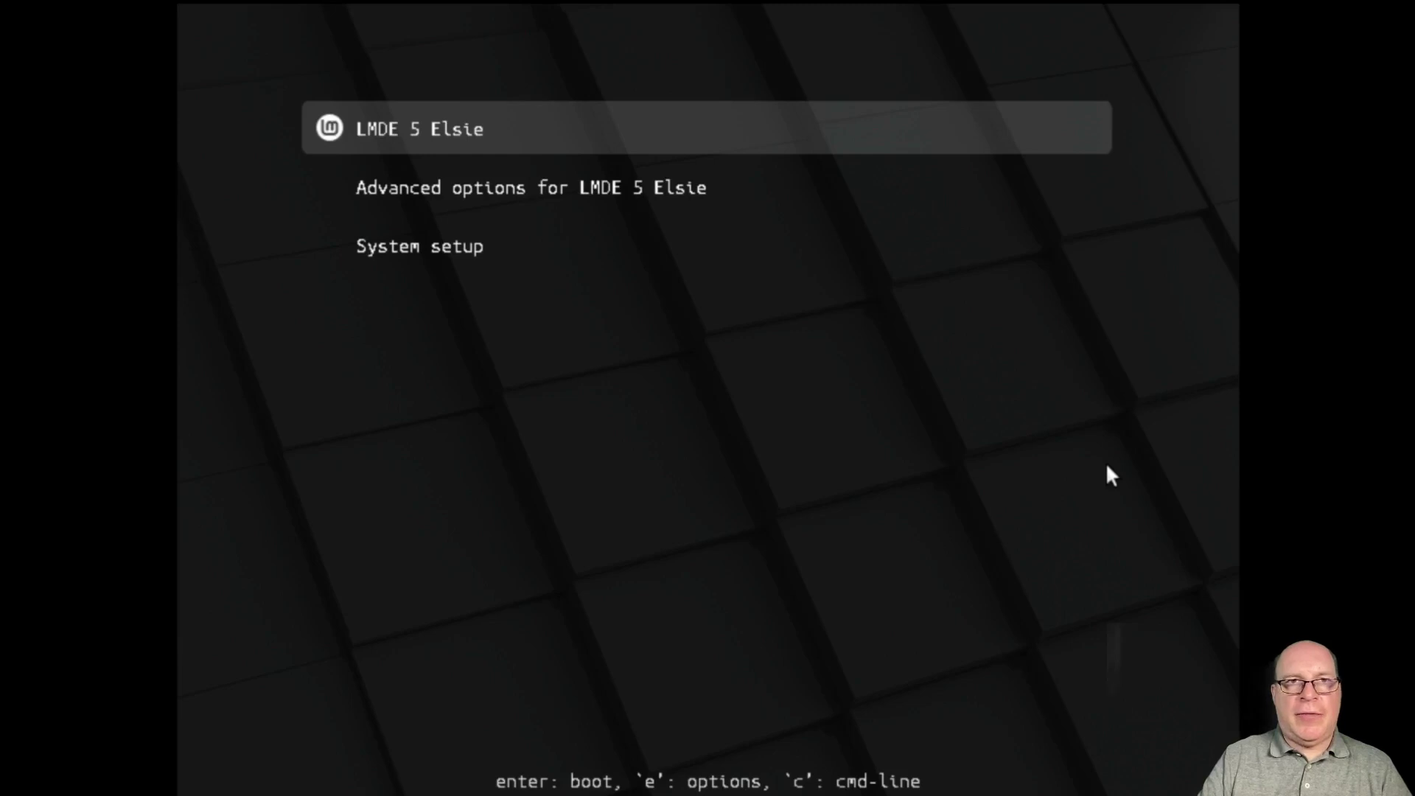
{"action": "key", "text": "Return"}
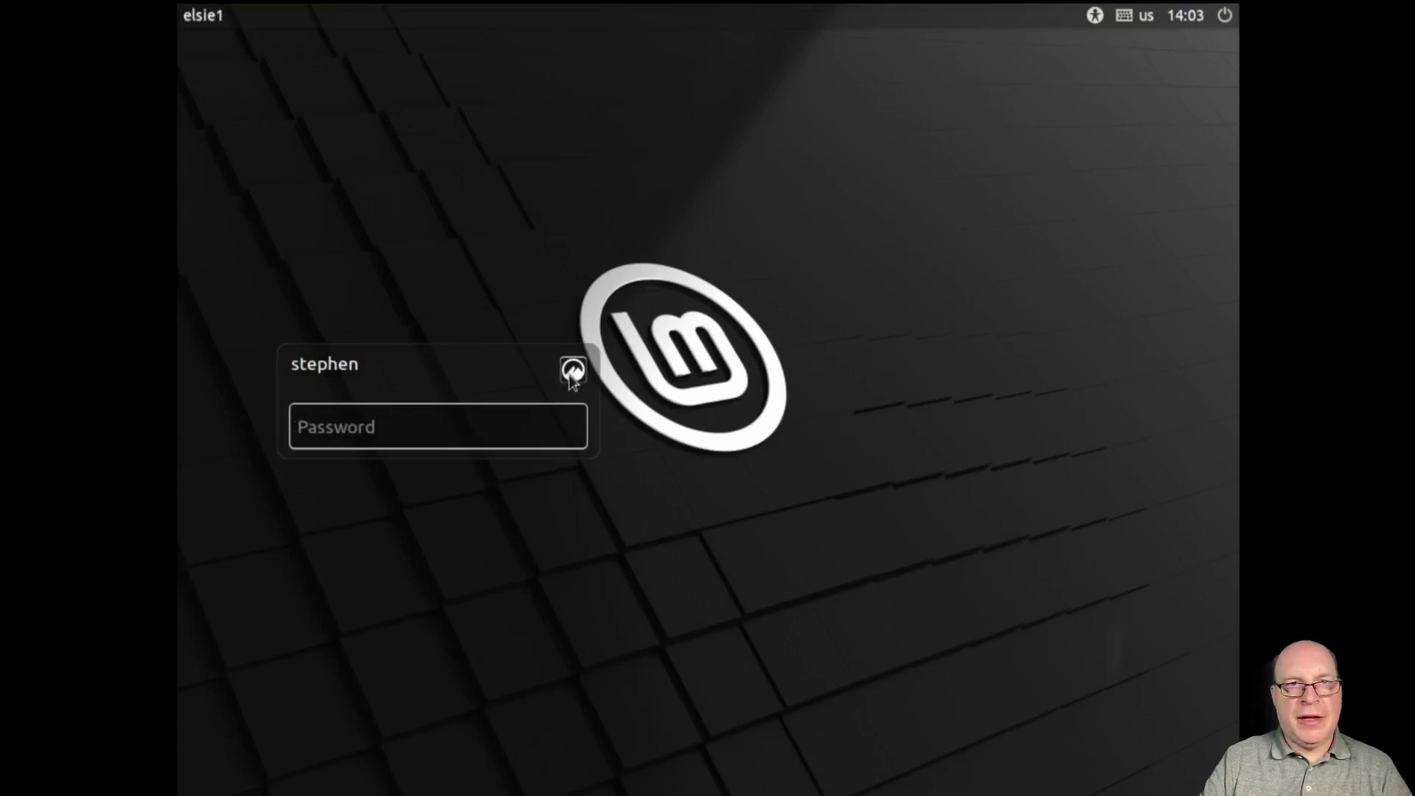
Step: Check the desktop session choice on the login screen and log in with the account password
{"action": "left_click", "coordinate": [573, 370]}
{"action": "left_click", "coordinate": [499, 451]}
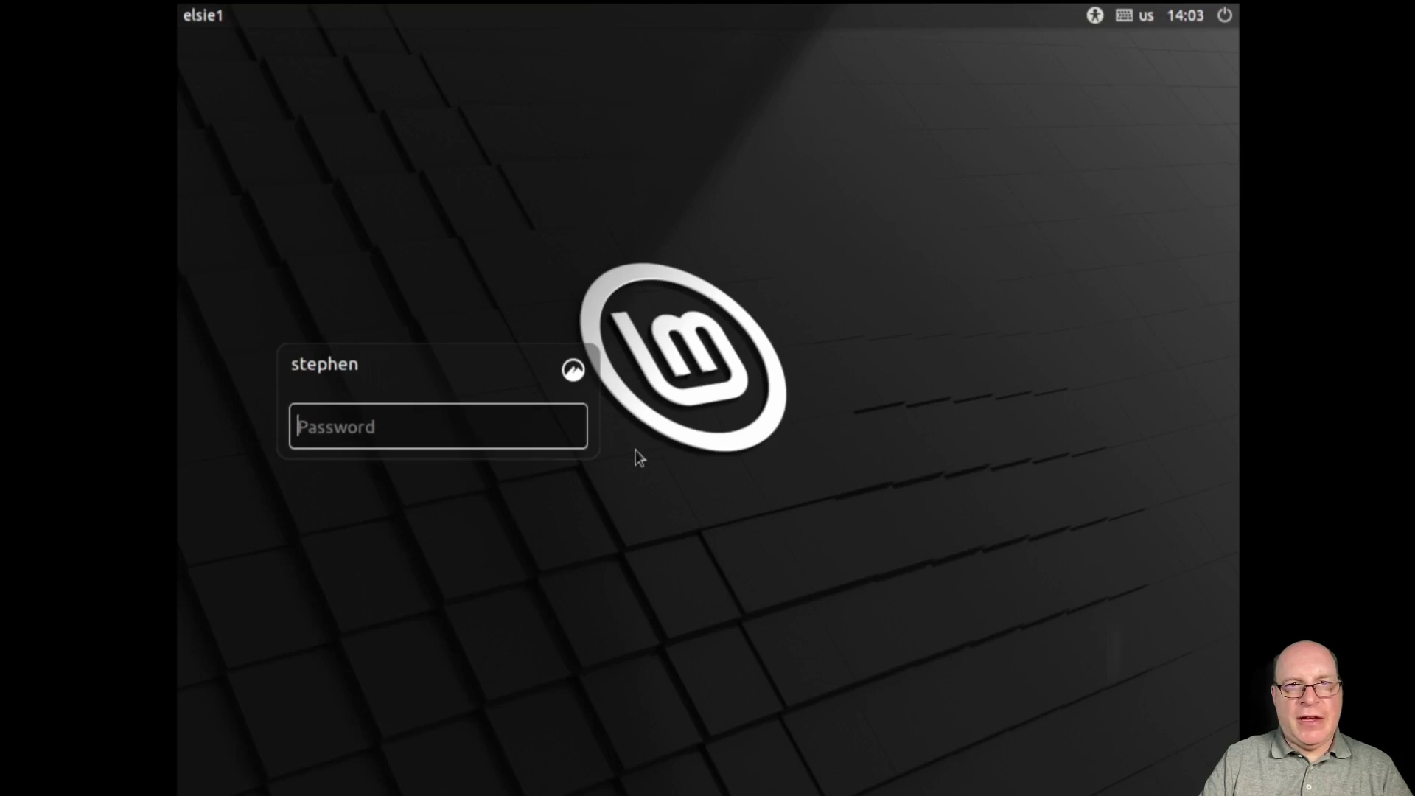
{"action": "type", "text": "•••••••••"}
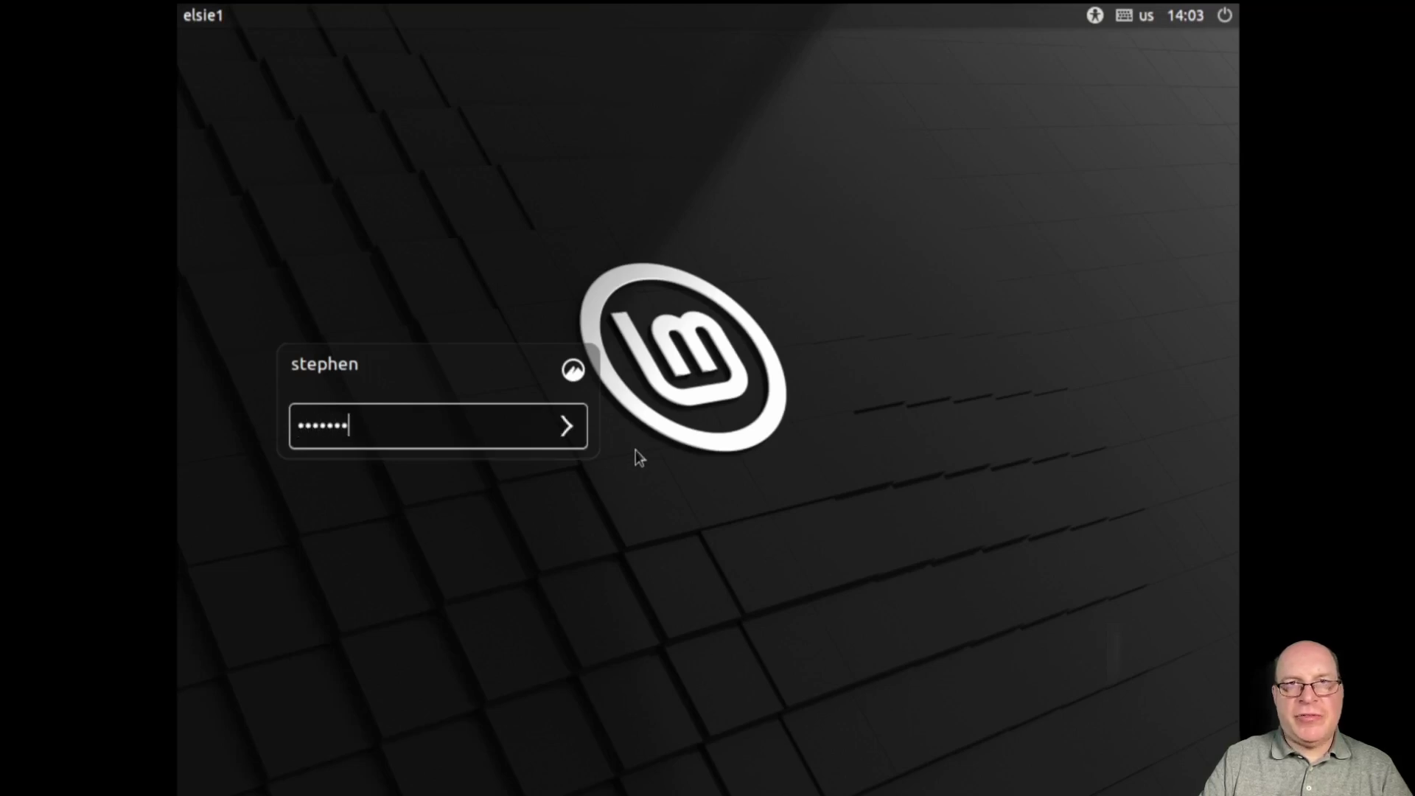
{"action": "key", "text": "Return"}
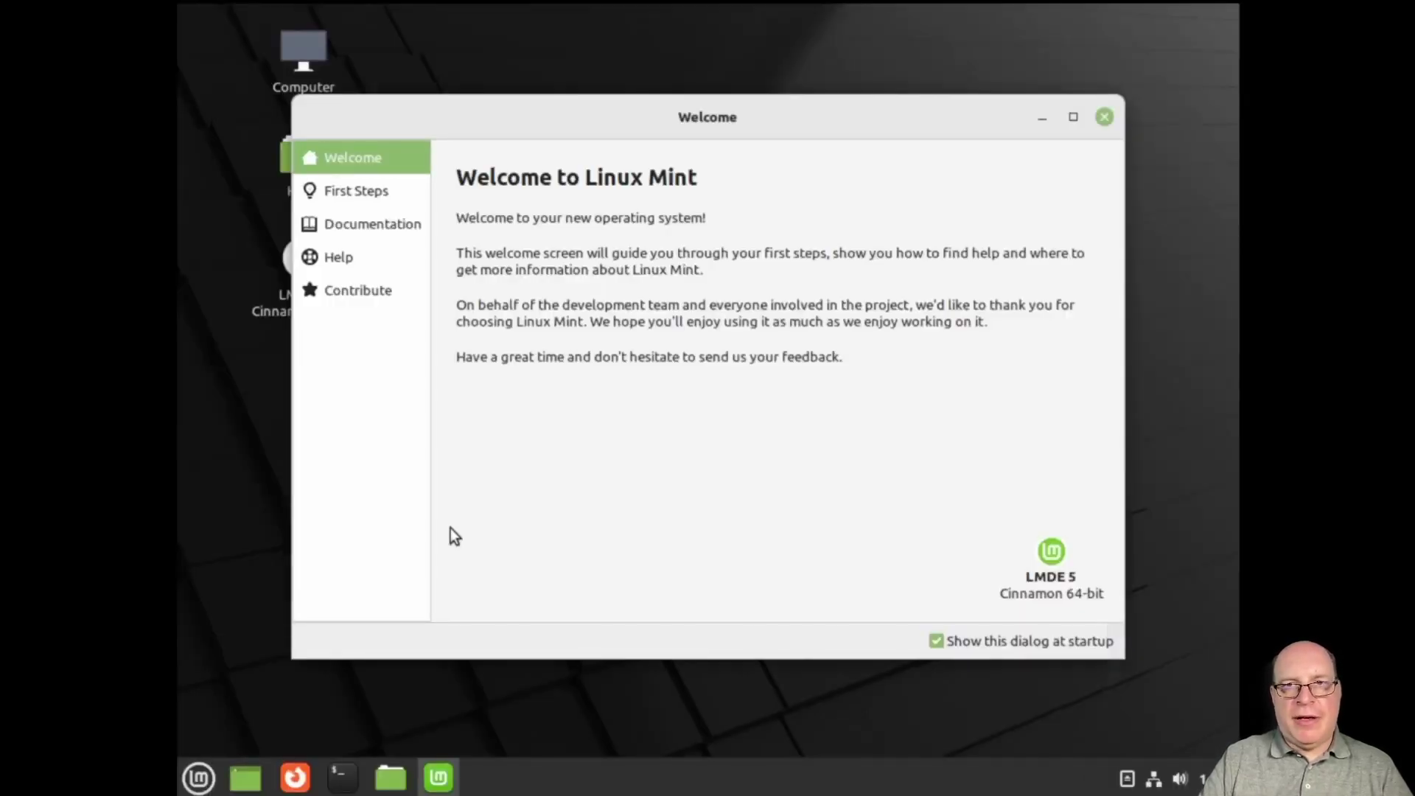
Step: Set the display resolution to 1920 x 1080 (16:9) in System Settings and keep the new configuration
{"action": "left_click", "coordinate": [198, 778]}
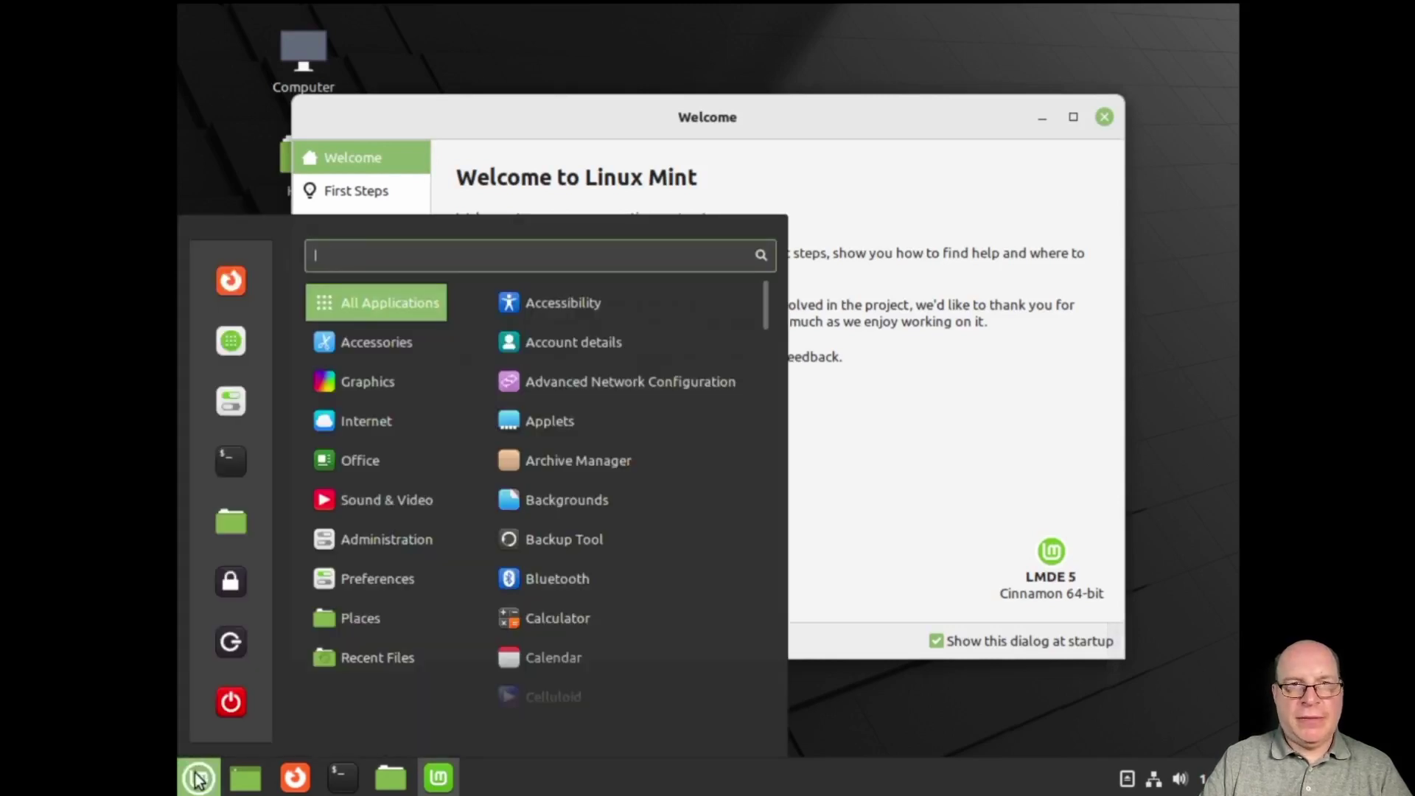
{"action": "left_click", "coordinate": [232, 413]}
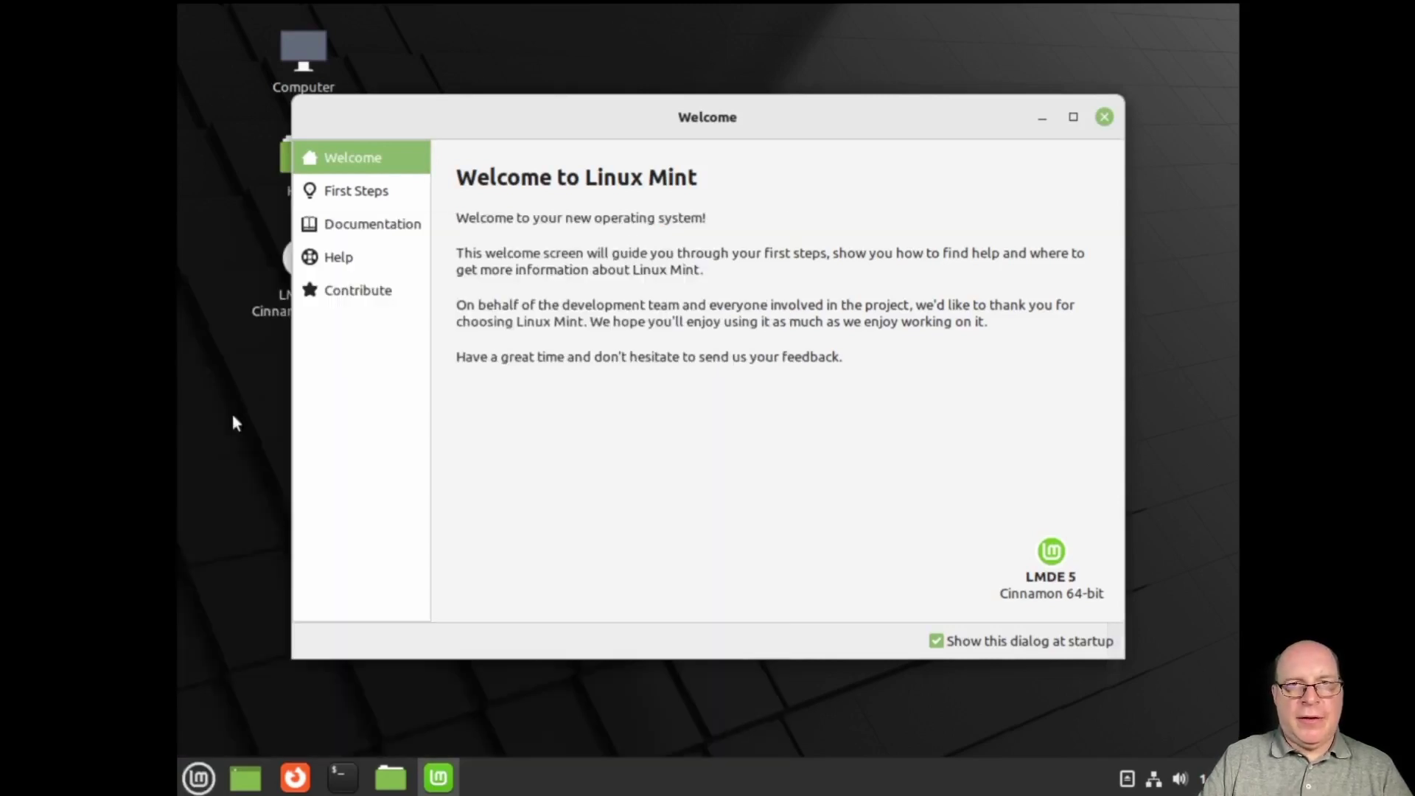
{"action": "scroll", "coordinate": [722, 486], "scroll_direction": "down", "scroll_amount": 5}
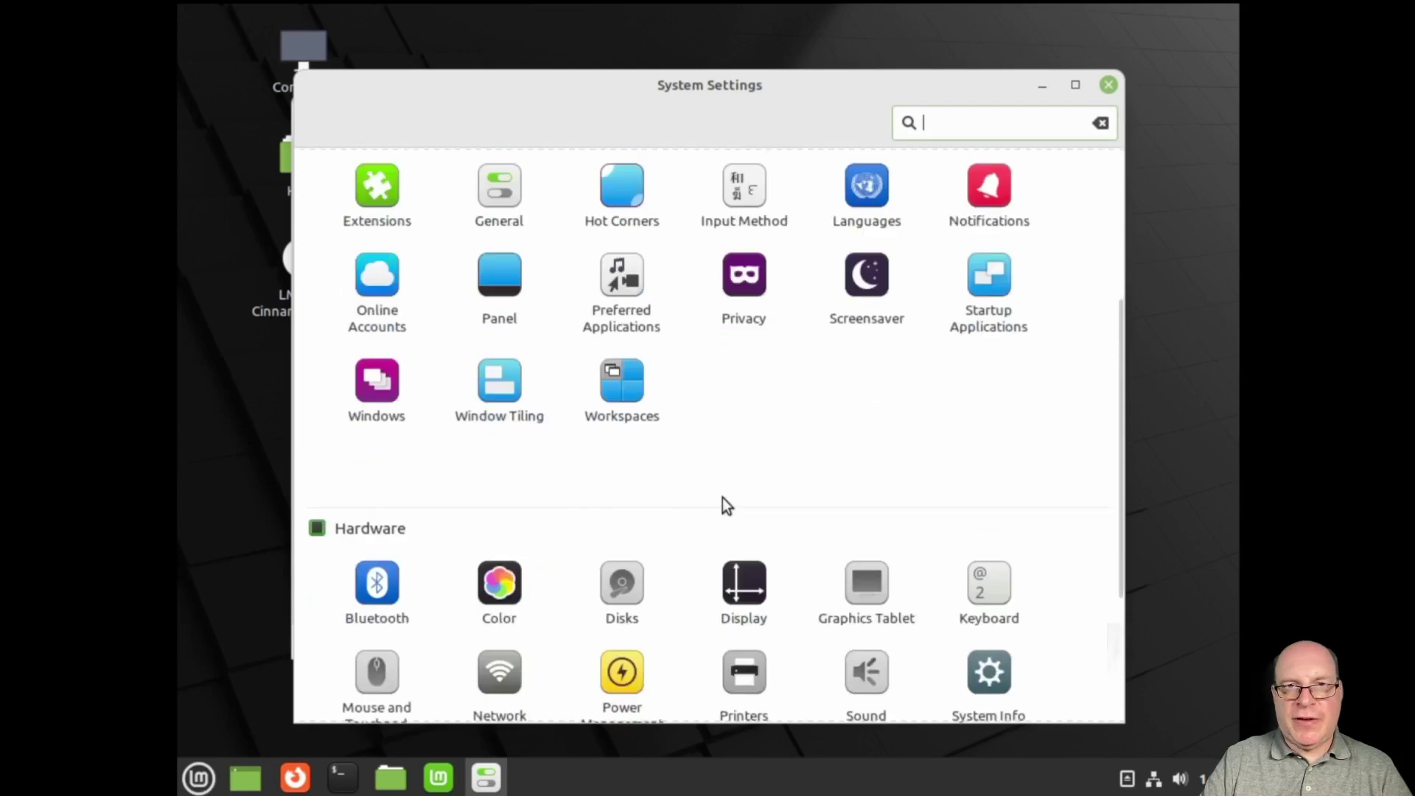
{"action": "scroll", "coordinate": [725, 493], "scroll_direction": "down", "scroll_amount": 2}
{"action": "left_click", "coordinate": [758, 461]}
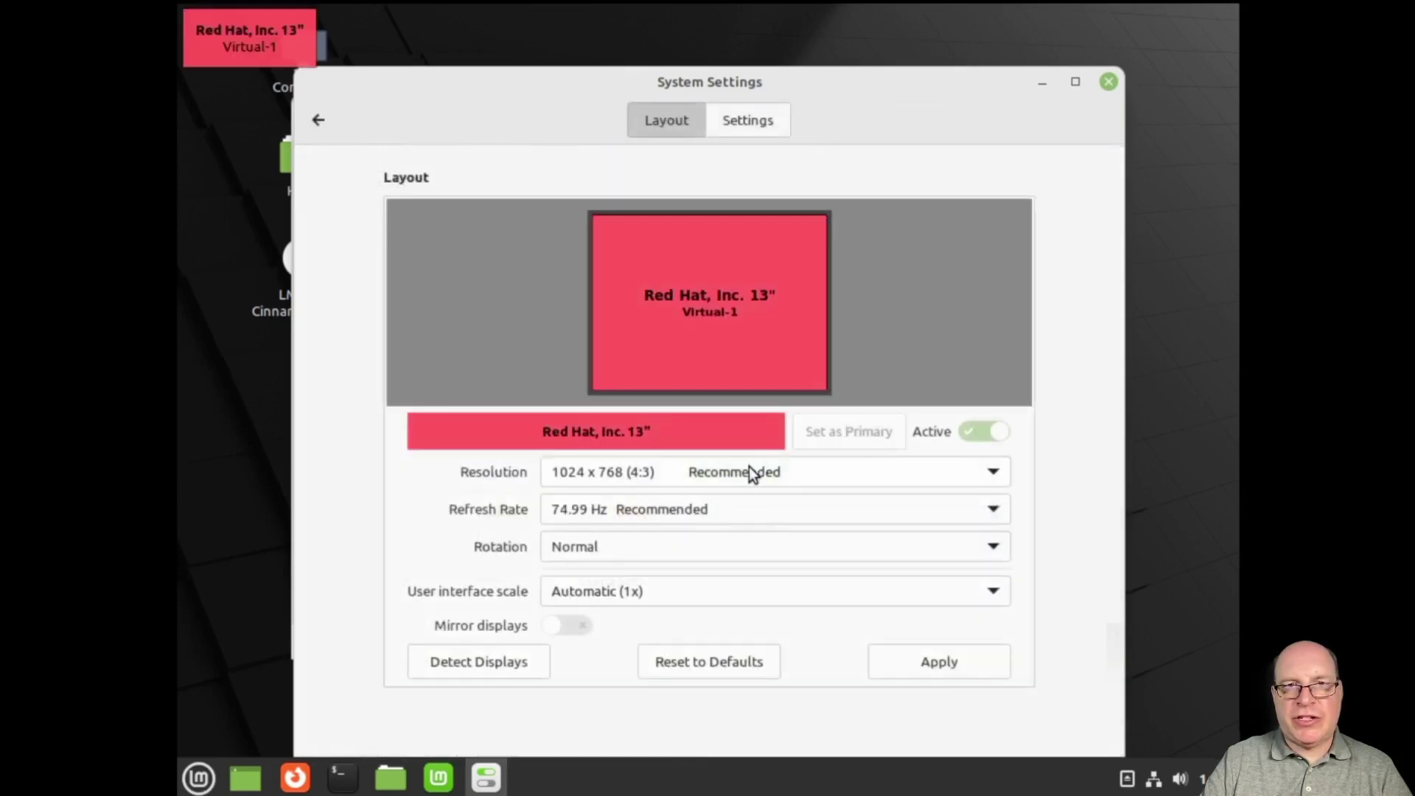
{"action": "left_click", "coordinate": [752, 474]}
{"action": "left_click", "coordinate": [645, 131]}
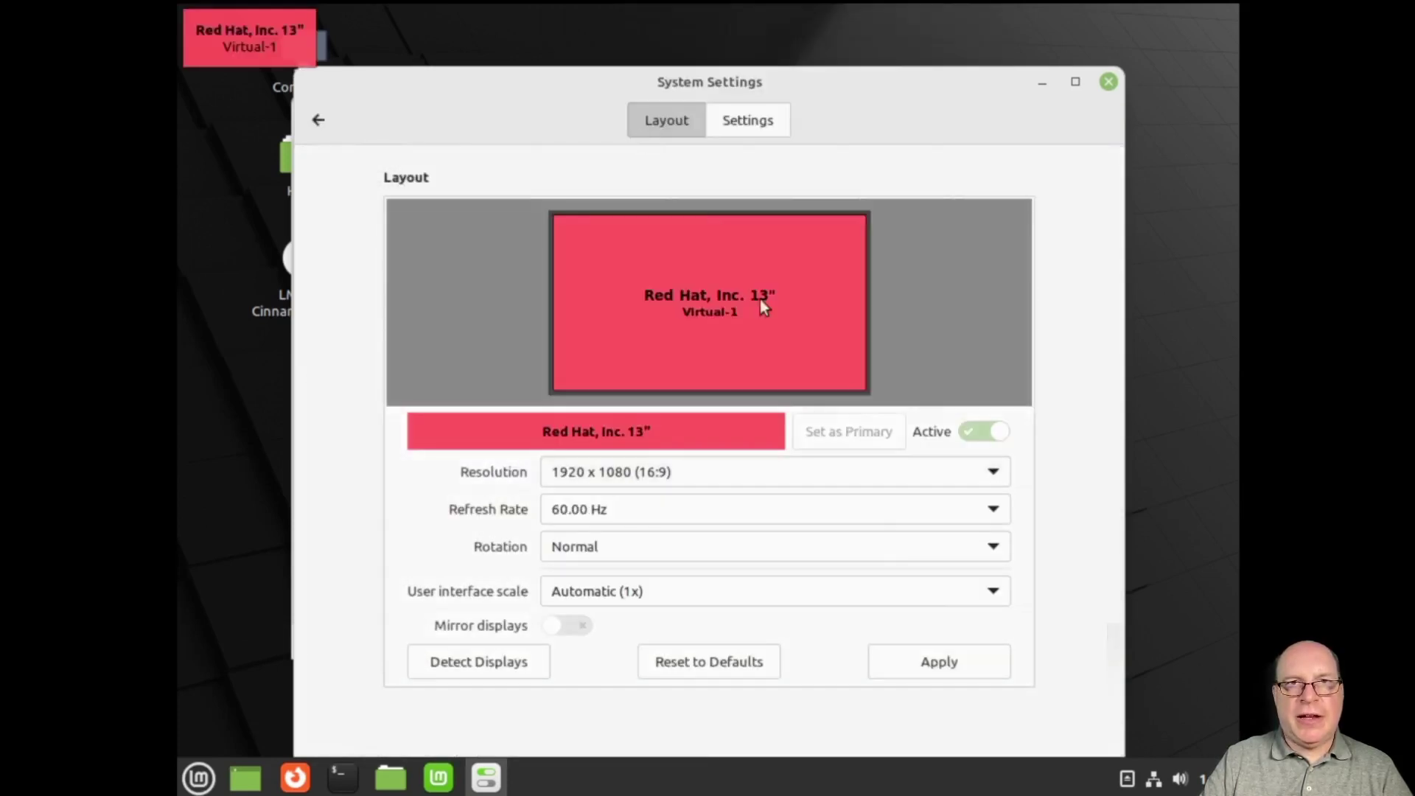
{"action": "left_click", "coordinate": [939, 662]}
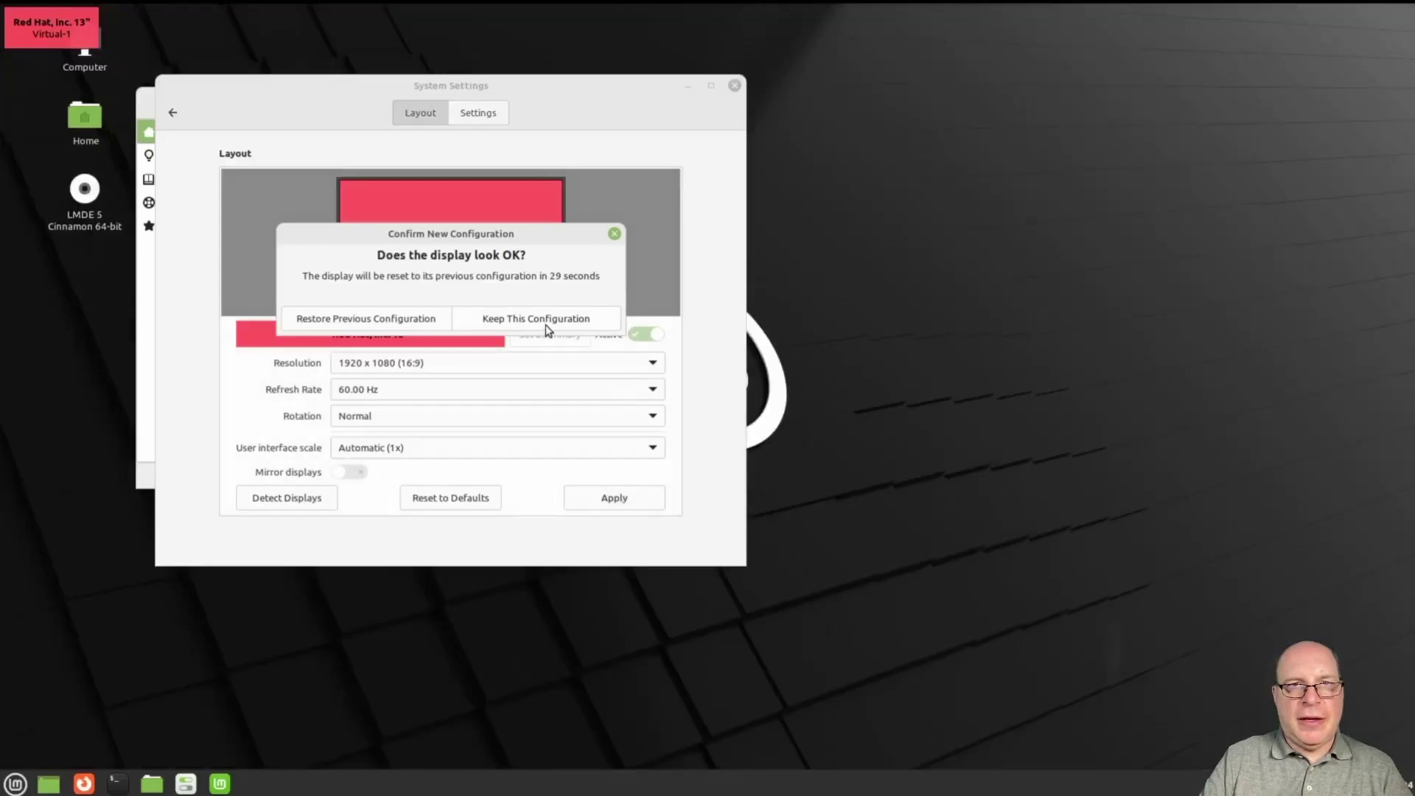
{"action": "left_click", "coordinate": [547, 324]}
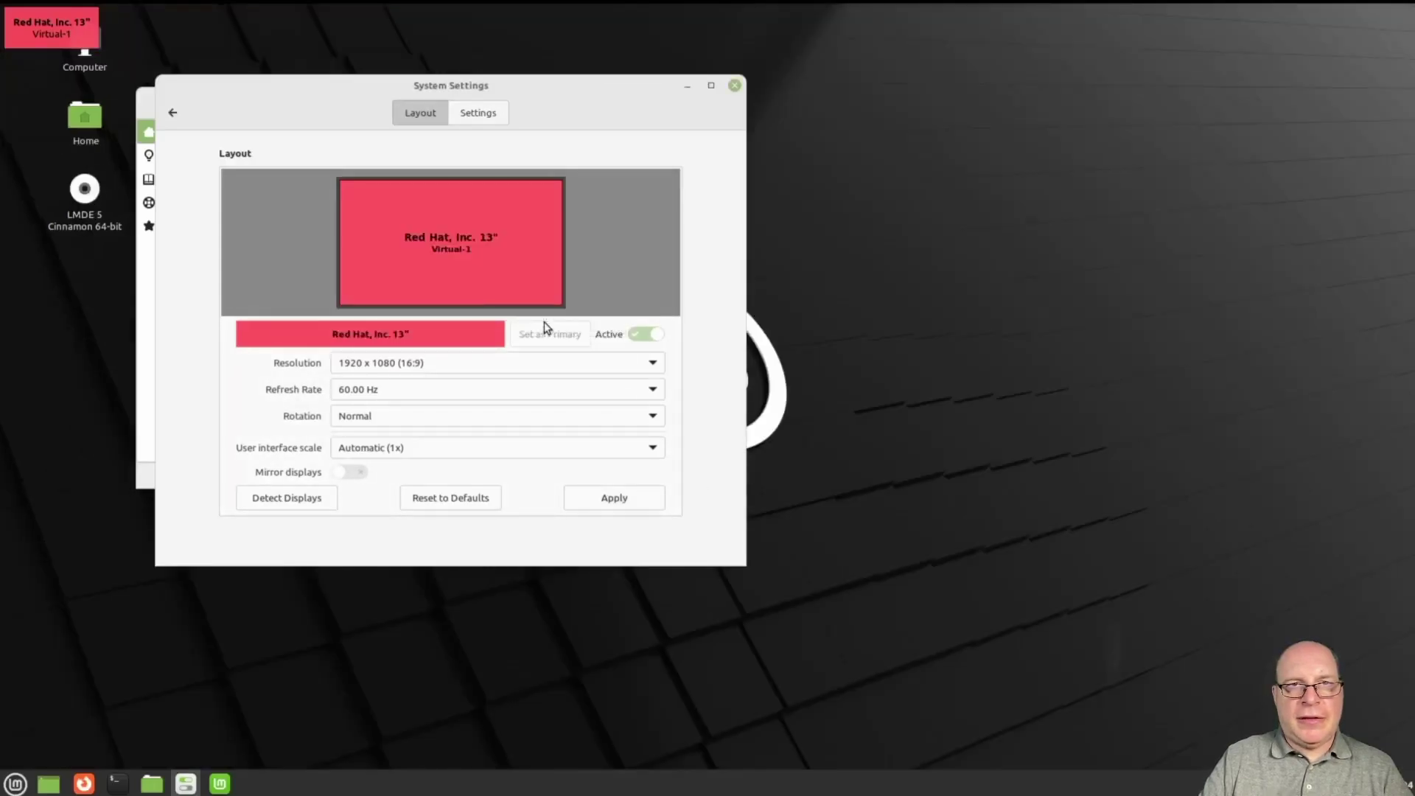
Step: Set the text scaling factor to 1.2 in the Font Selection settings and close System Settings
{"action": "left_click", "coordinate": [173, 112]}
{"action": "scroll", "coordinate": [398, 324], "scroll_direction": "up", "scroll_amount": 5}
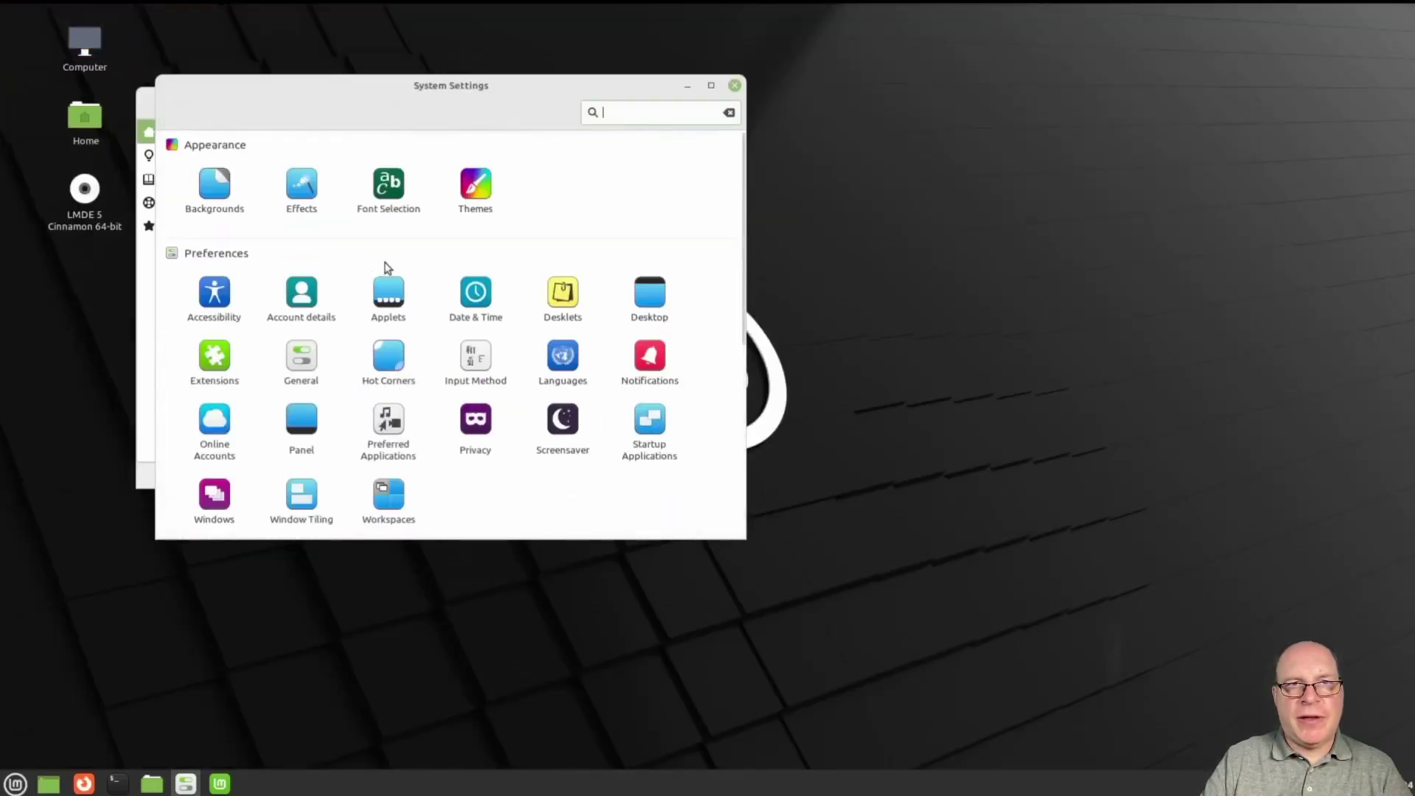
{"action": "left_click", "coordinate": [395, 200]}
{"action": "left_click", "coordinate": [648, 407]}
{"action": "left_click", "coordinate": [648, 408]}
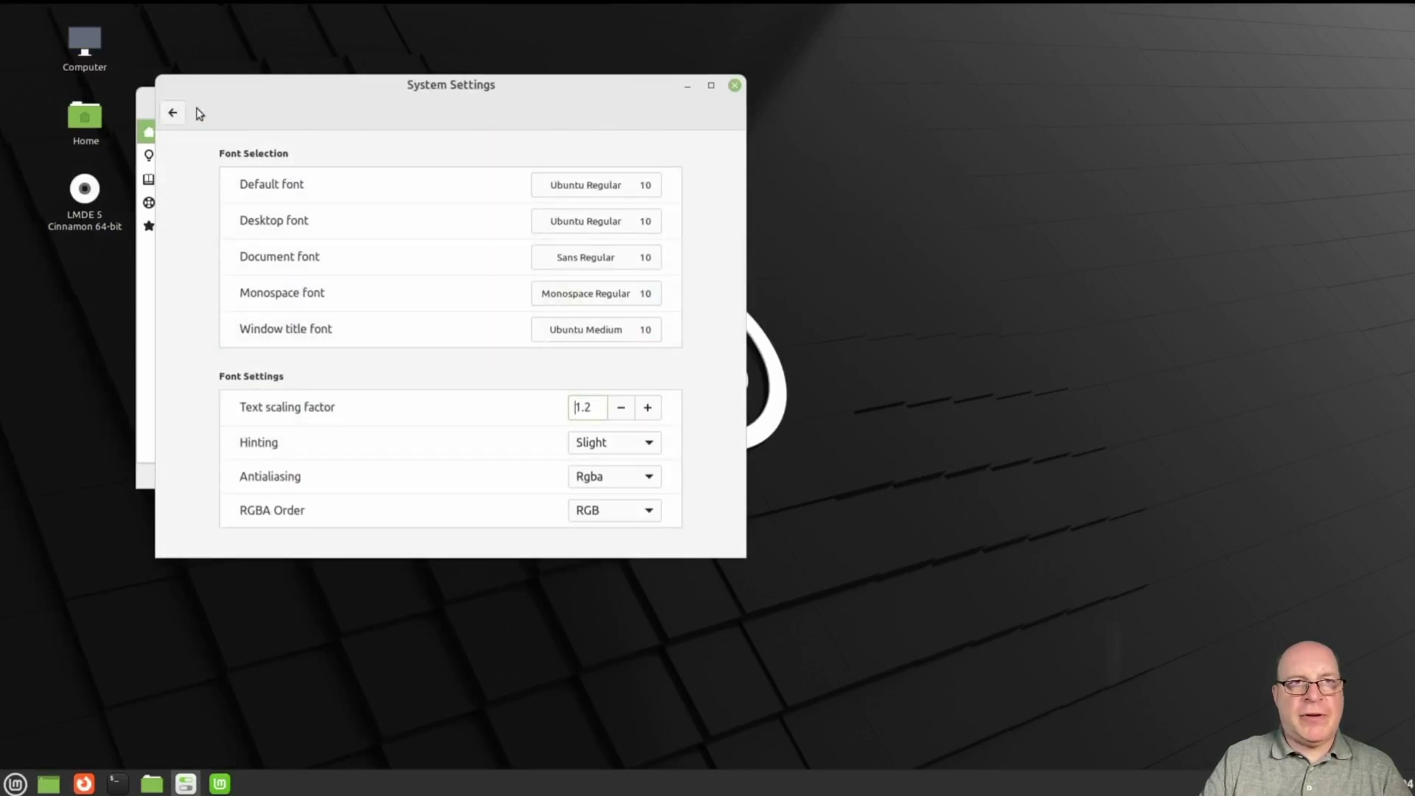
{"action": "left_click", "coordinate": [735, 86]}
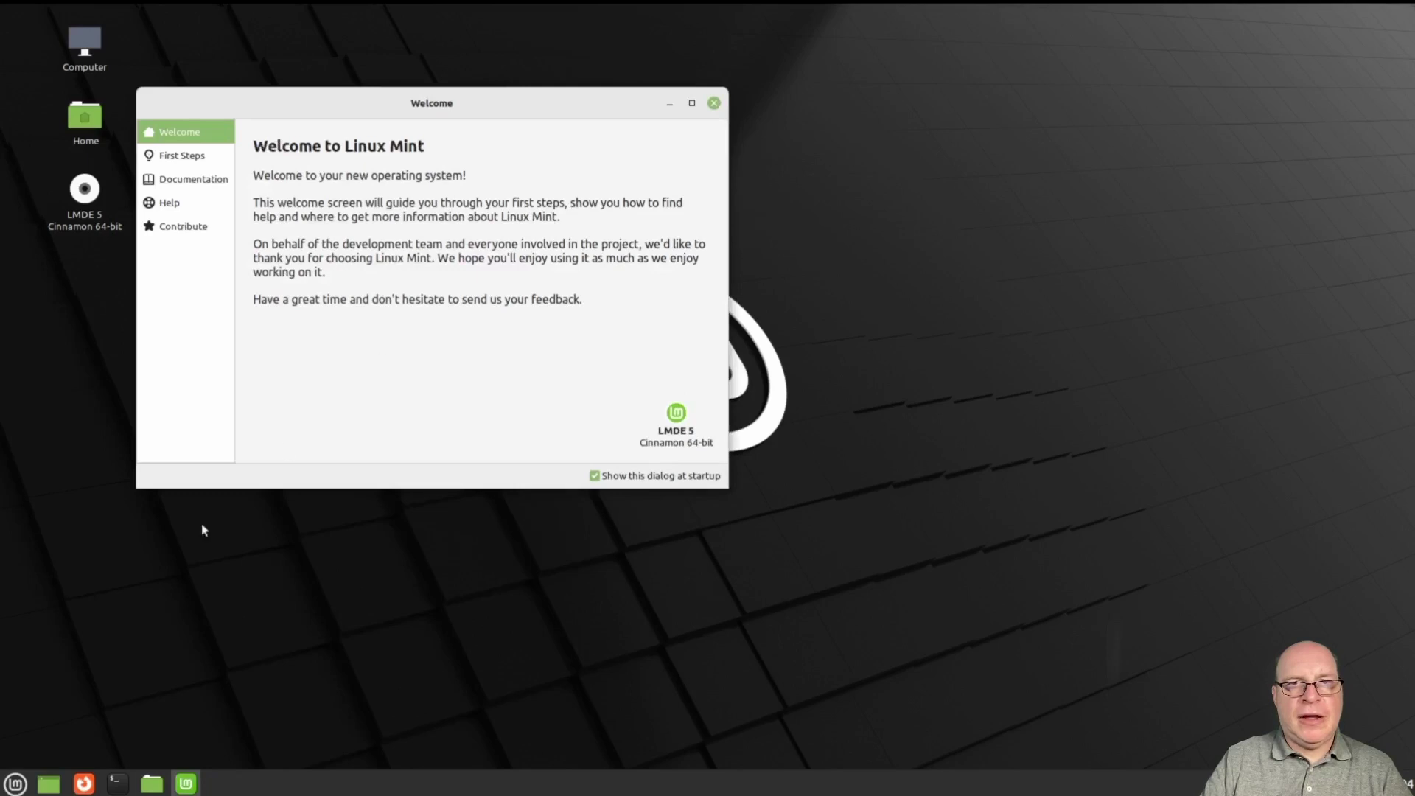
Step: Log out of the desktop session and log back in with the account password
{"action": "left_click", "coordinate": [16, 784]}
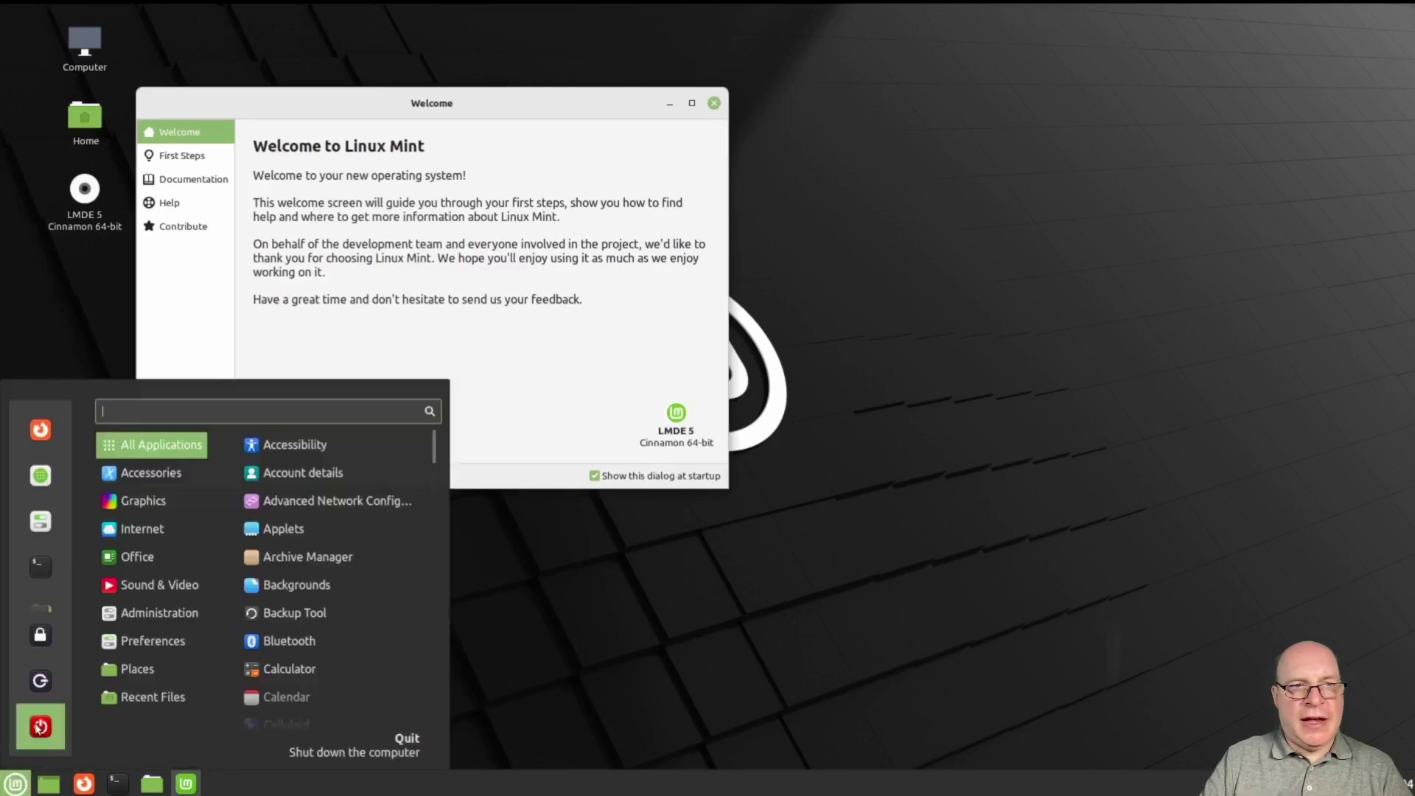
{"action": "left_click", "coordinate": [41, 682]}
{"action": "left_click", "coordinate": [767, 428]}
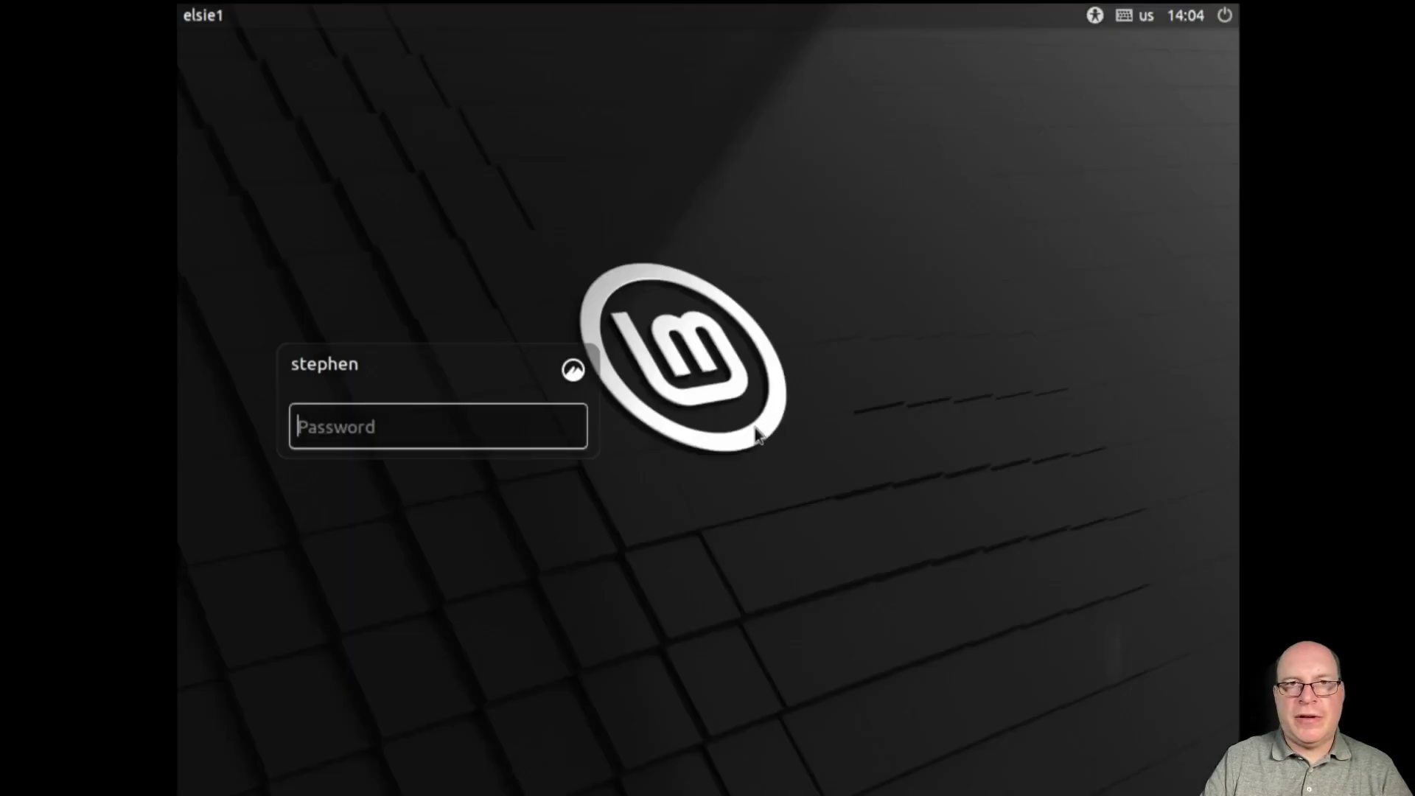
{"action": "type", "text": "*********"}
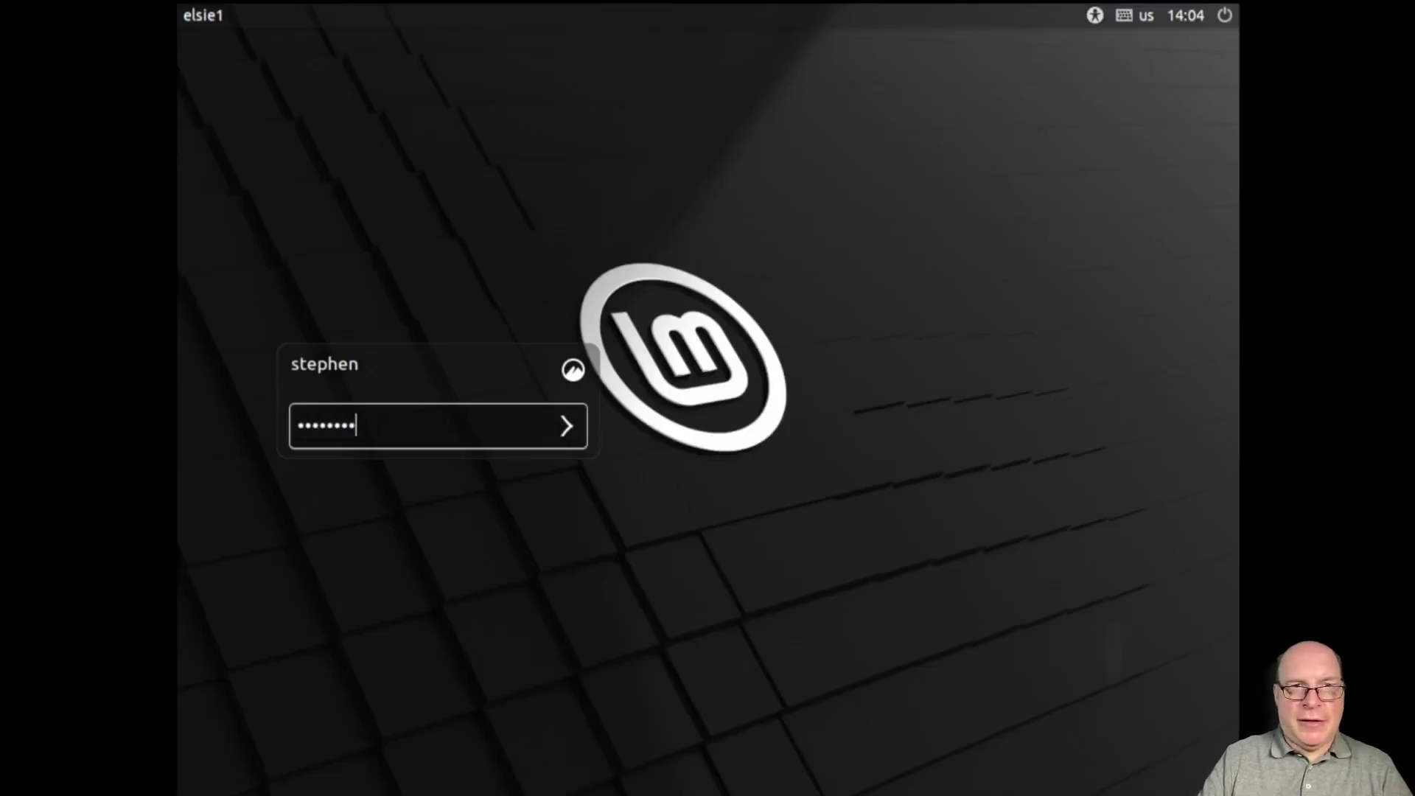
{"action": "key", "text": "Return"}
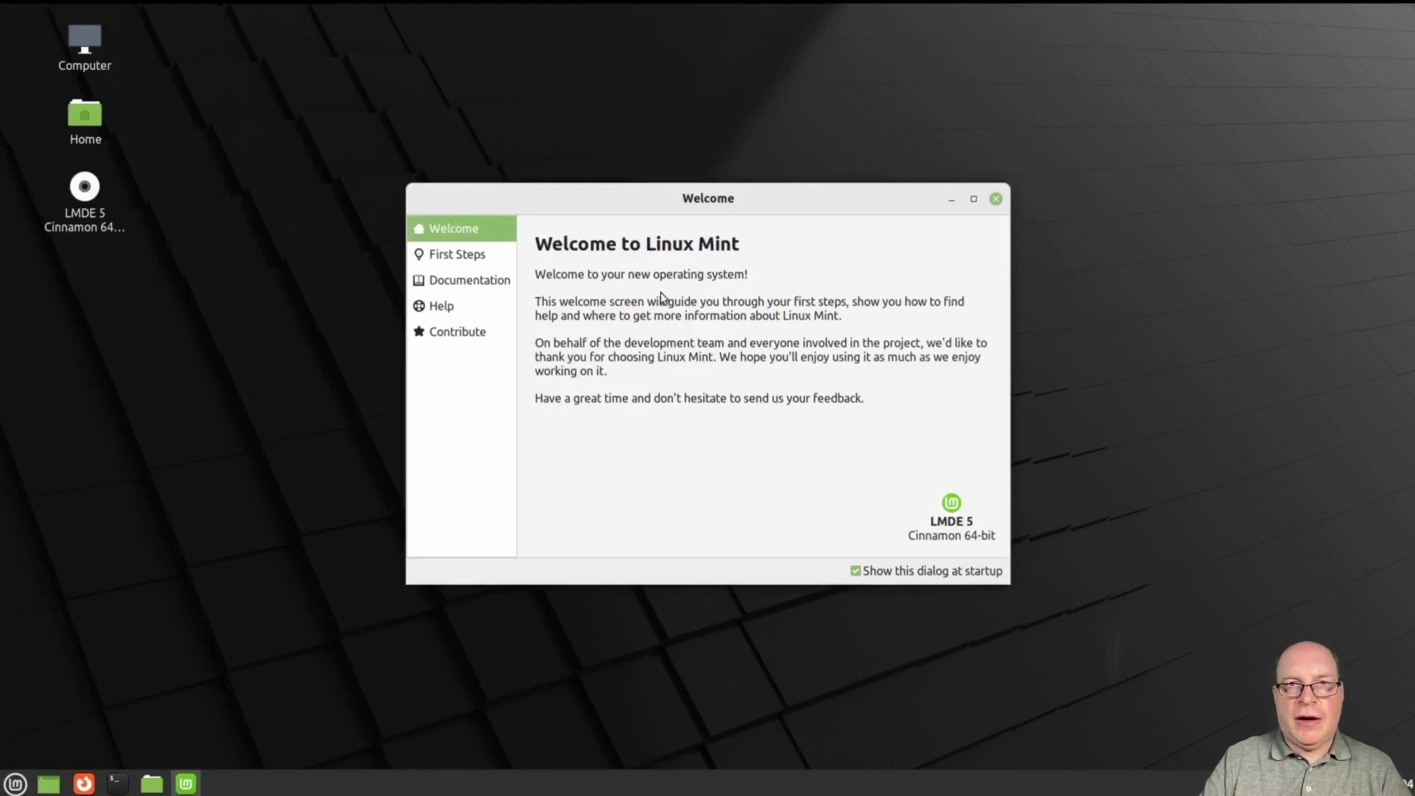
Step: Choose orange as the desktop color and turn on the dark theme in the Welcome window's First Steps
{"action": "left_click", "coordinate": [465, 259]}
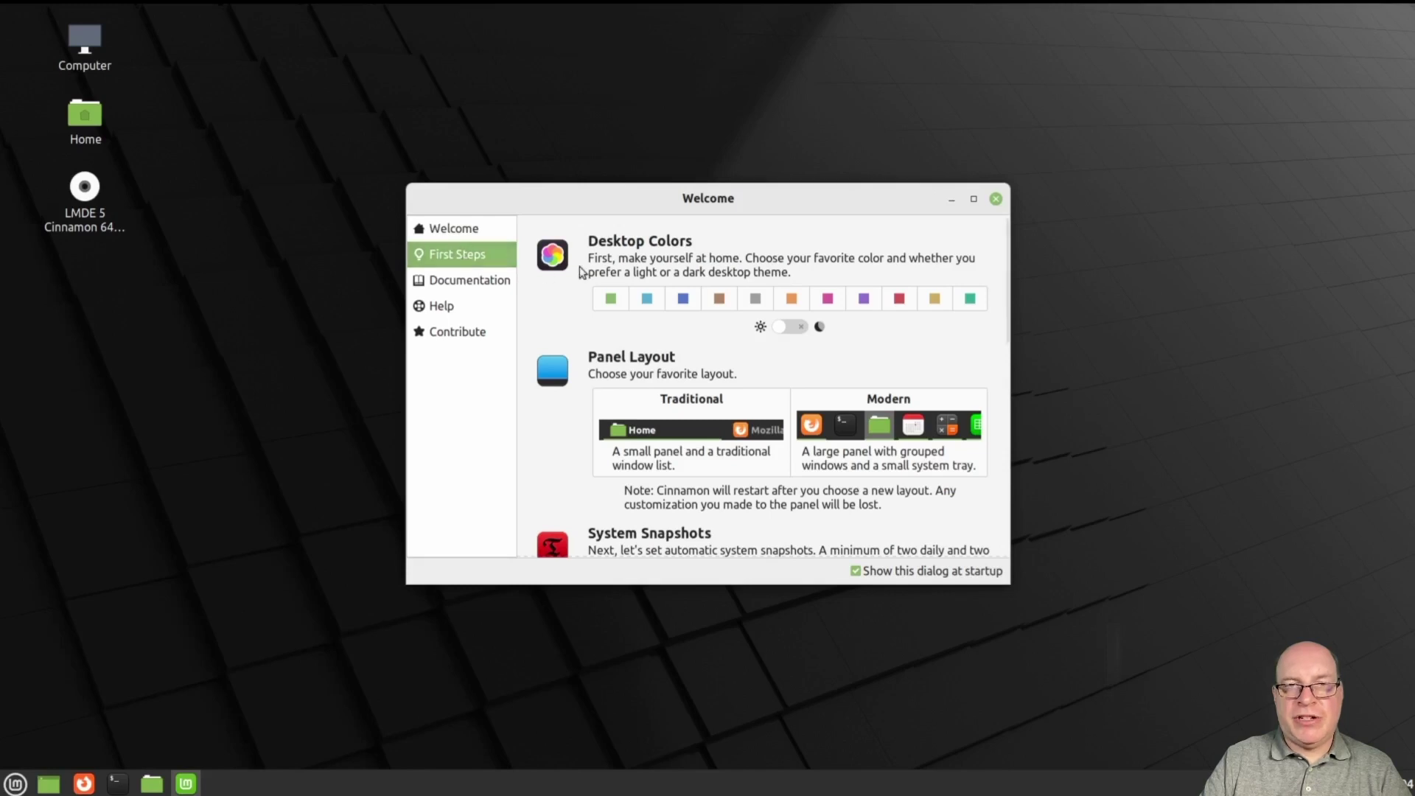
{"action": "left_click", "coordinate": [792, 298]}
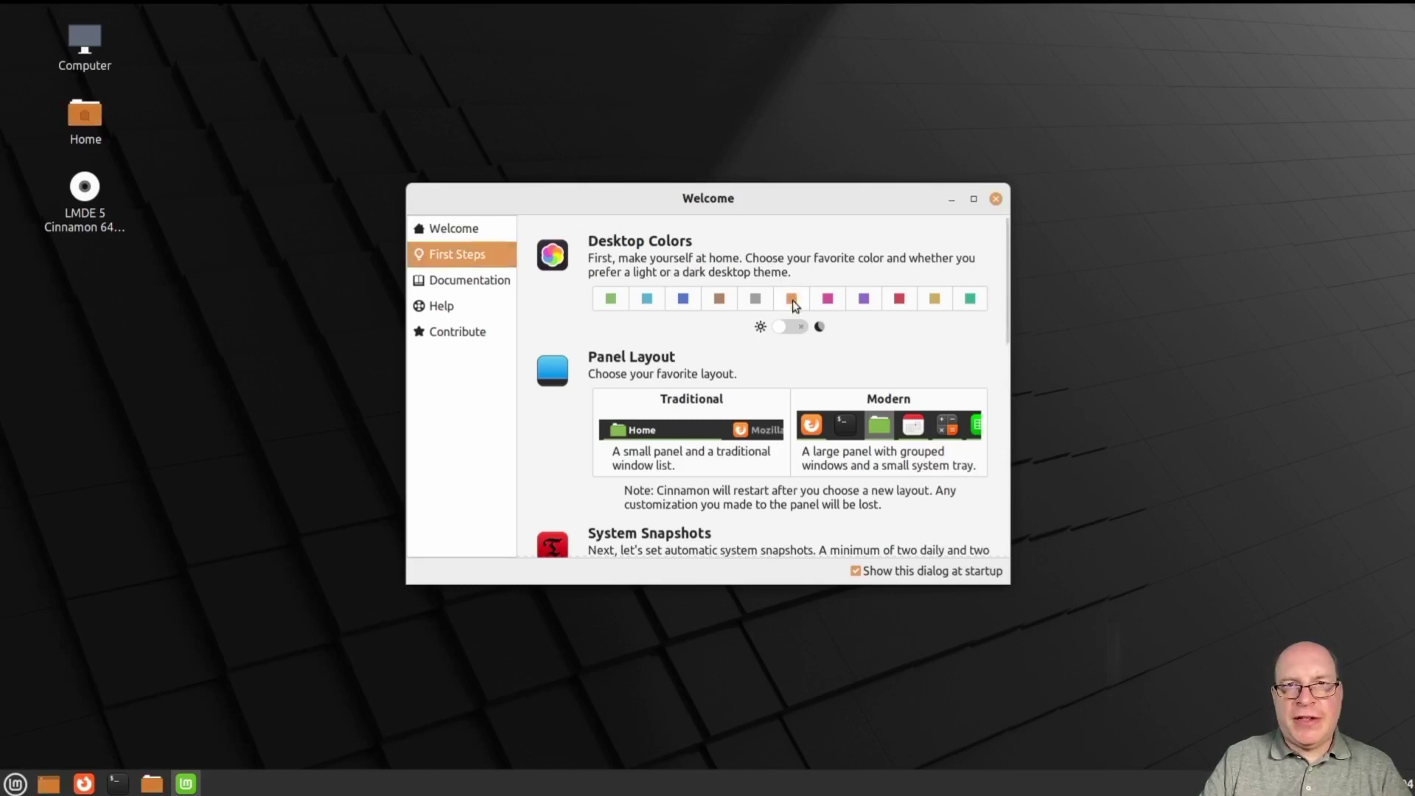
{"action": "left_click", "coordinate": [791, 325]}
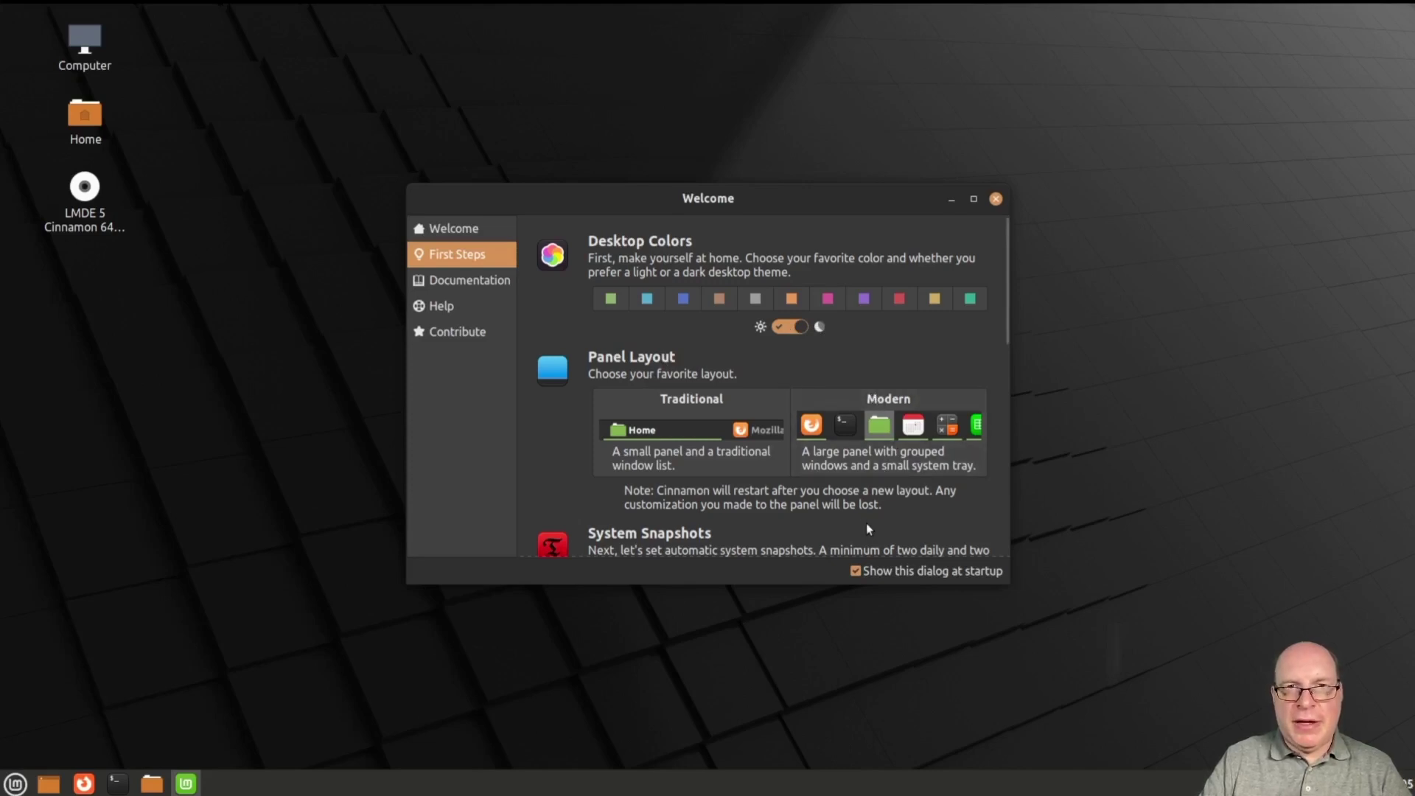
Step: Launch System Snapshots from First Steps and authenticate Timeshift with the account password
{"action": "scroll", "coordinate": [865, 523], "scroll_direction": "down", "scroll_amount": 4}
{"action": "scroll", "coordinate": [865, 520], "scroll_direction": "down", "scroll_amount": 2}
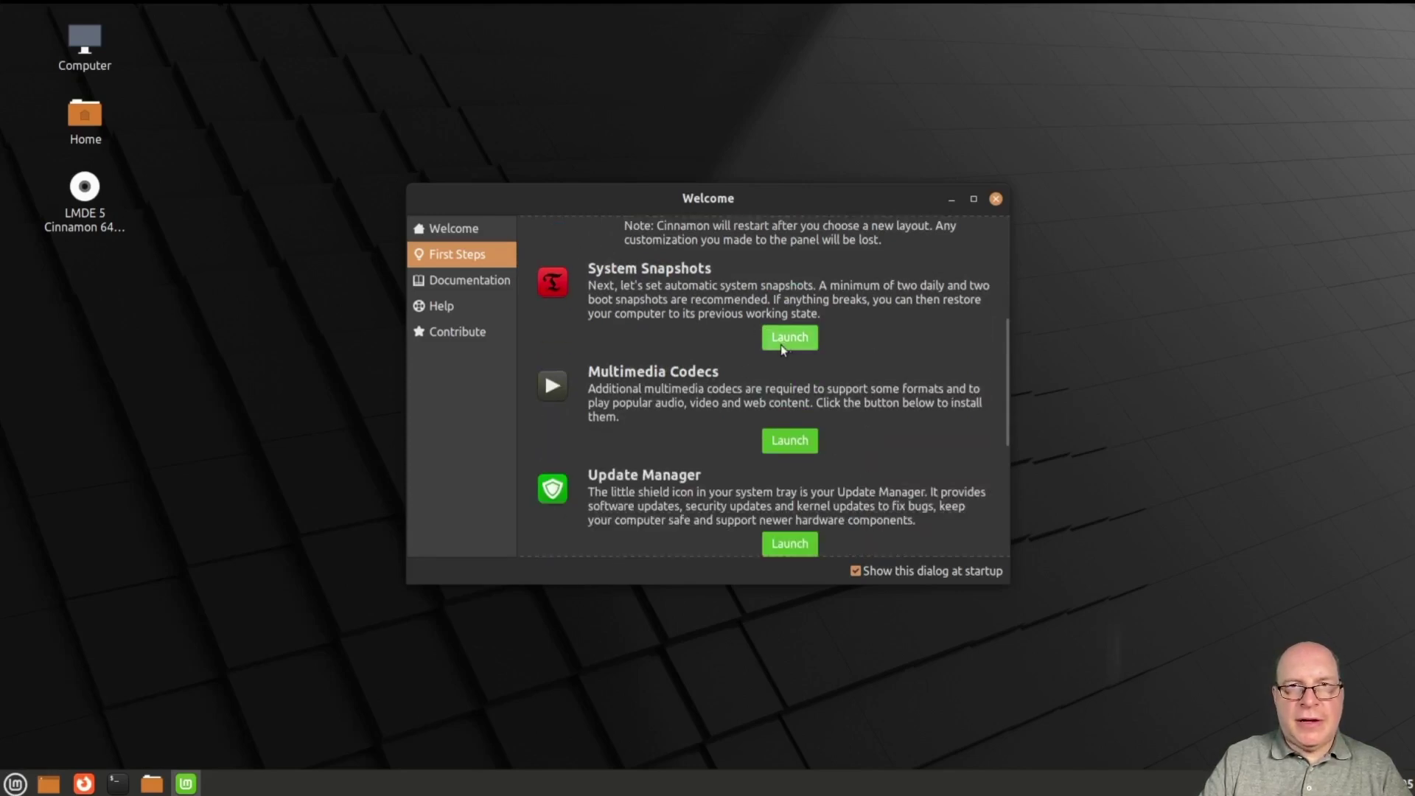
{"action": "left_click", "coordinate": [793, 337]}
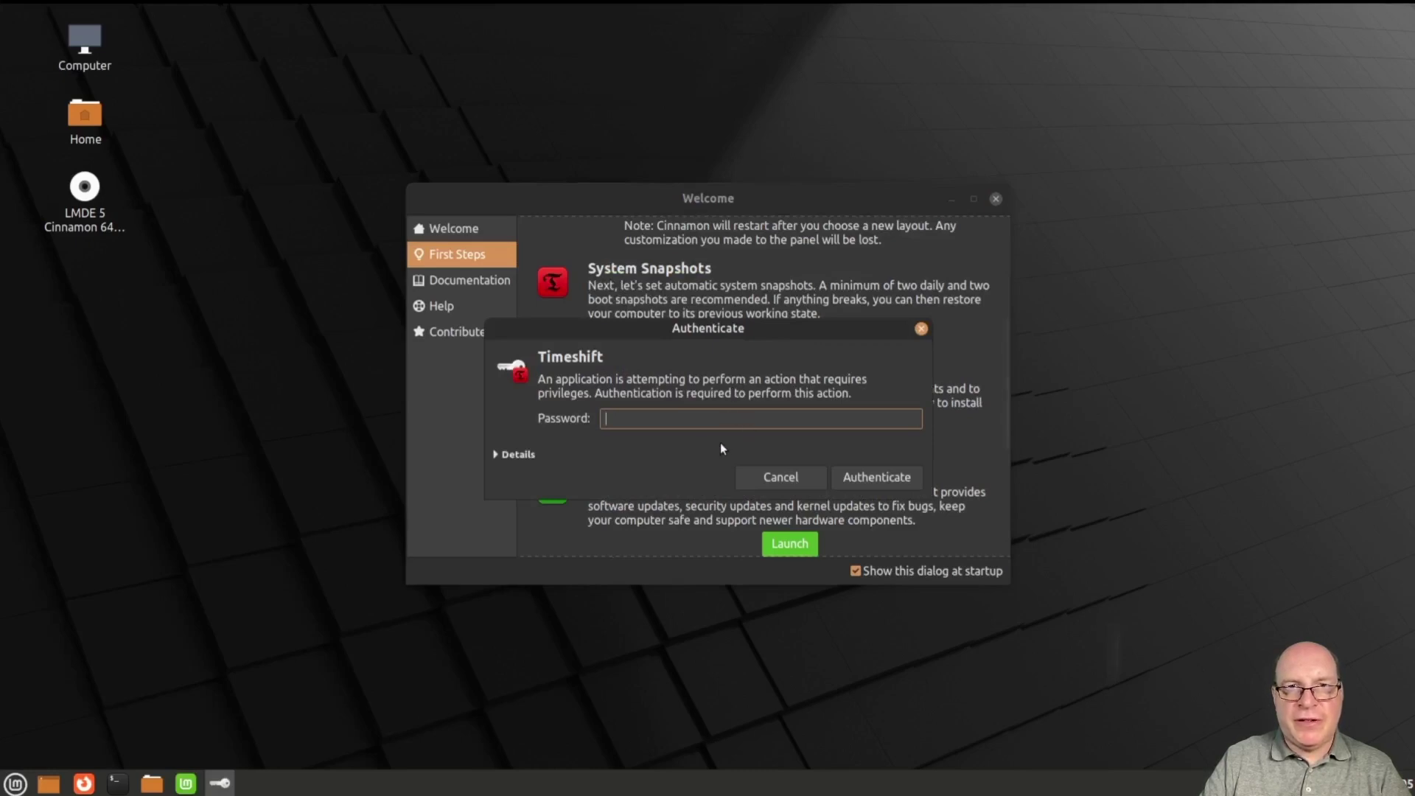
{"action": "type", "text": "********"}
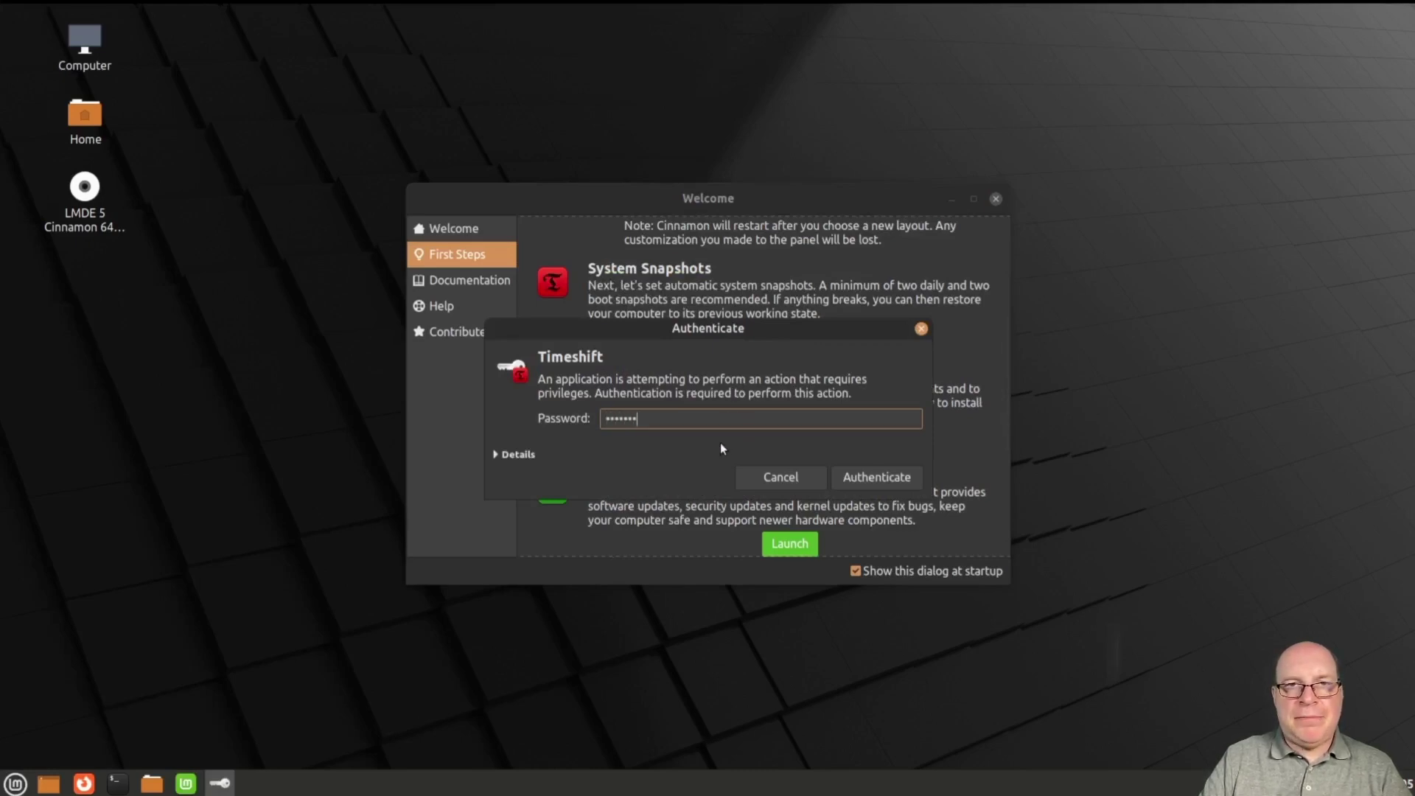
{"action": "key", "text": "Return"}
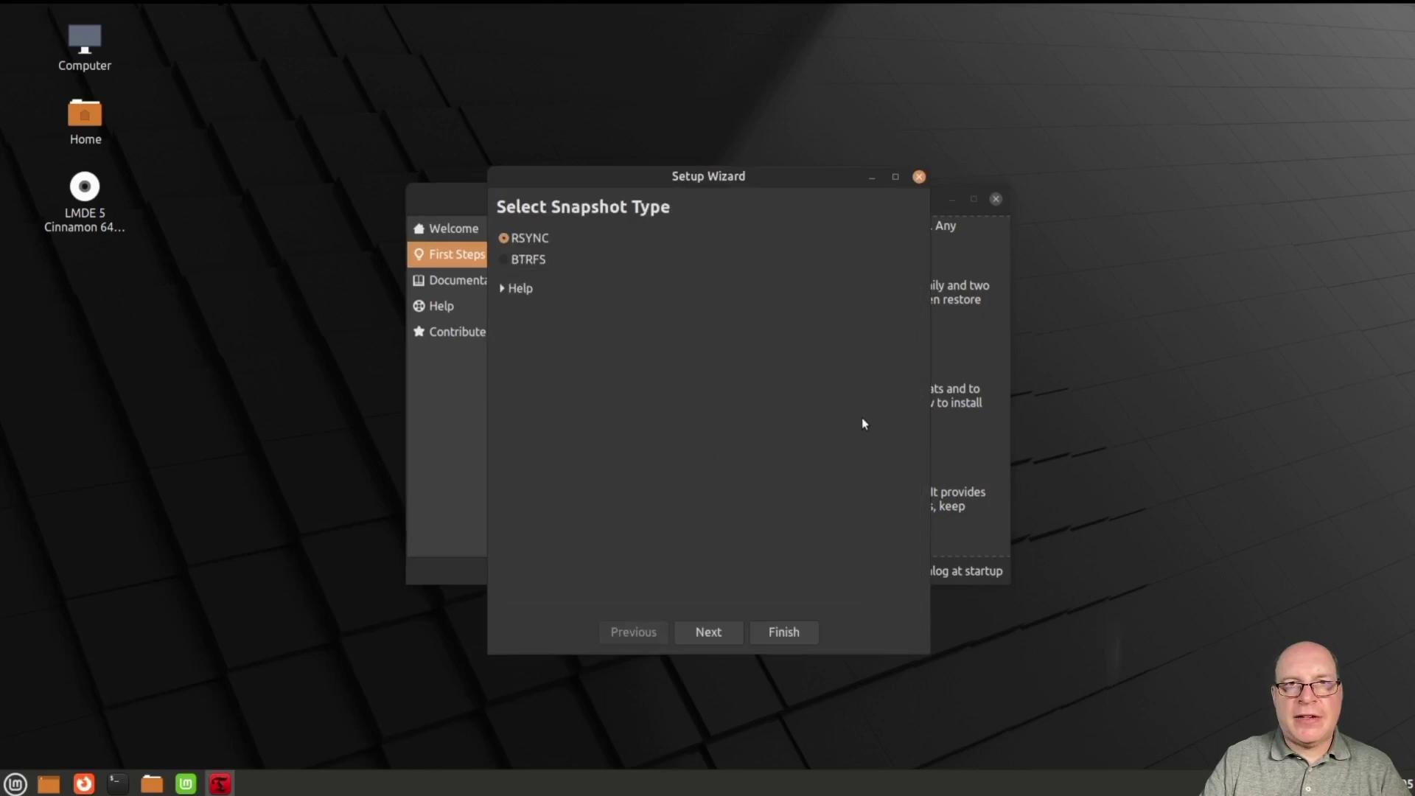
Step: Complete the Timeshift wizard with RSYNC, location vda3, five daily snapshots kept and home directories excluded, and create a snapshot before closing Timeshift
{"action": "left_click", "coordinate": [718, 636]}
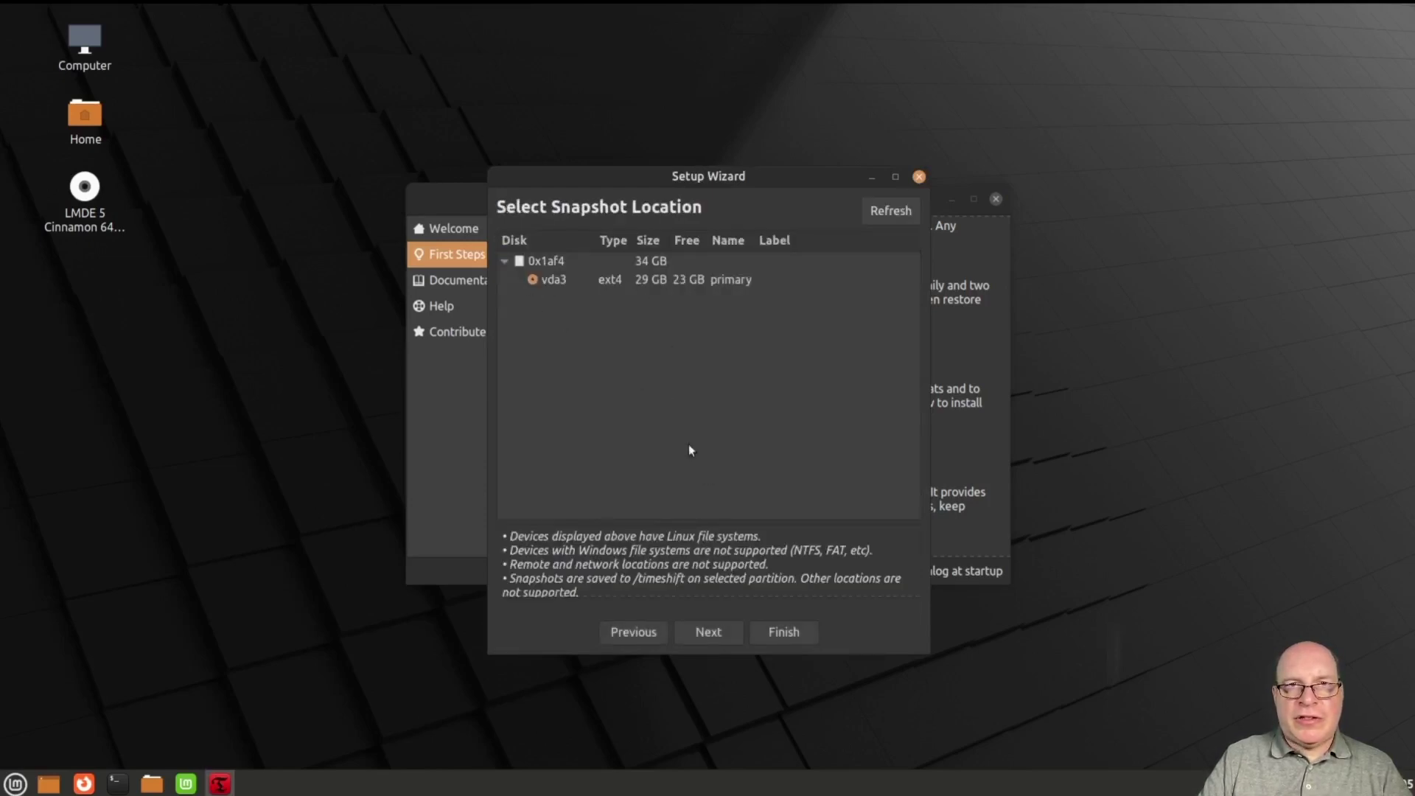
{"action": "left_click", "coordinate": [713, 634]}
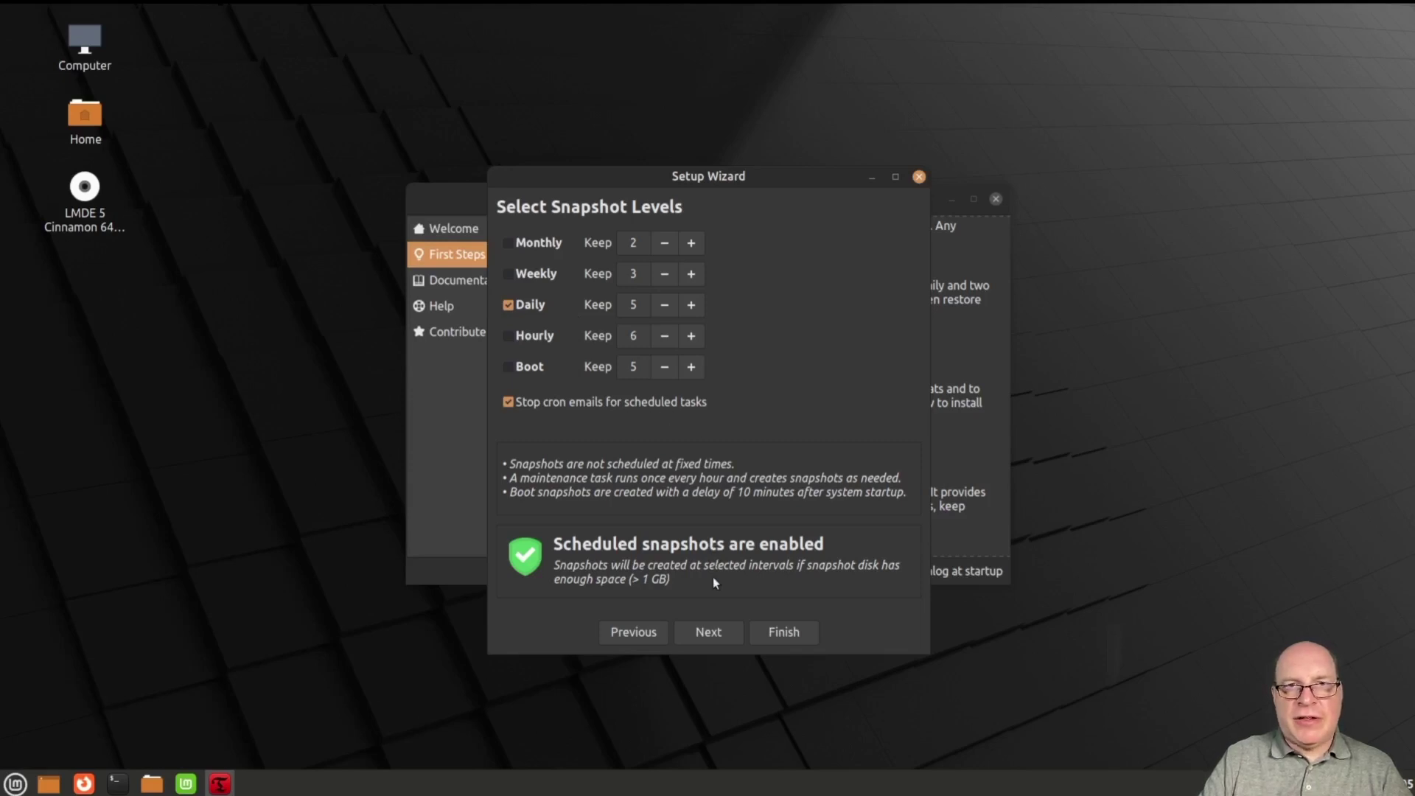
{"action": "left_click", "coordinate": [712, 634]}
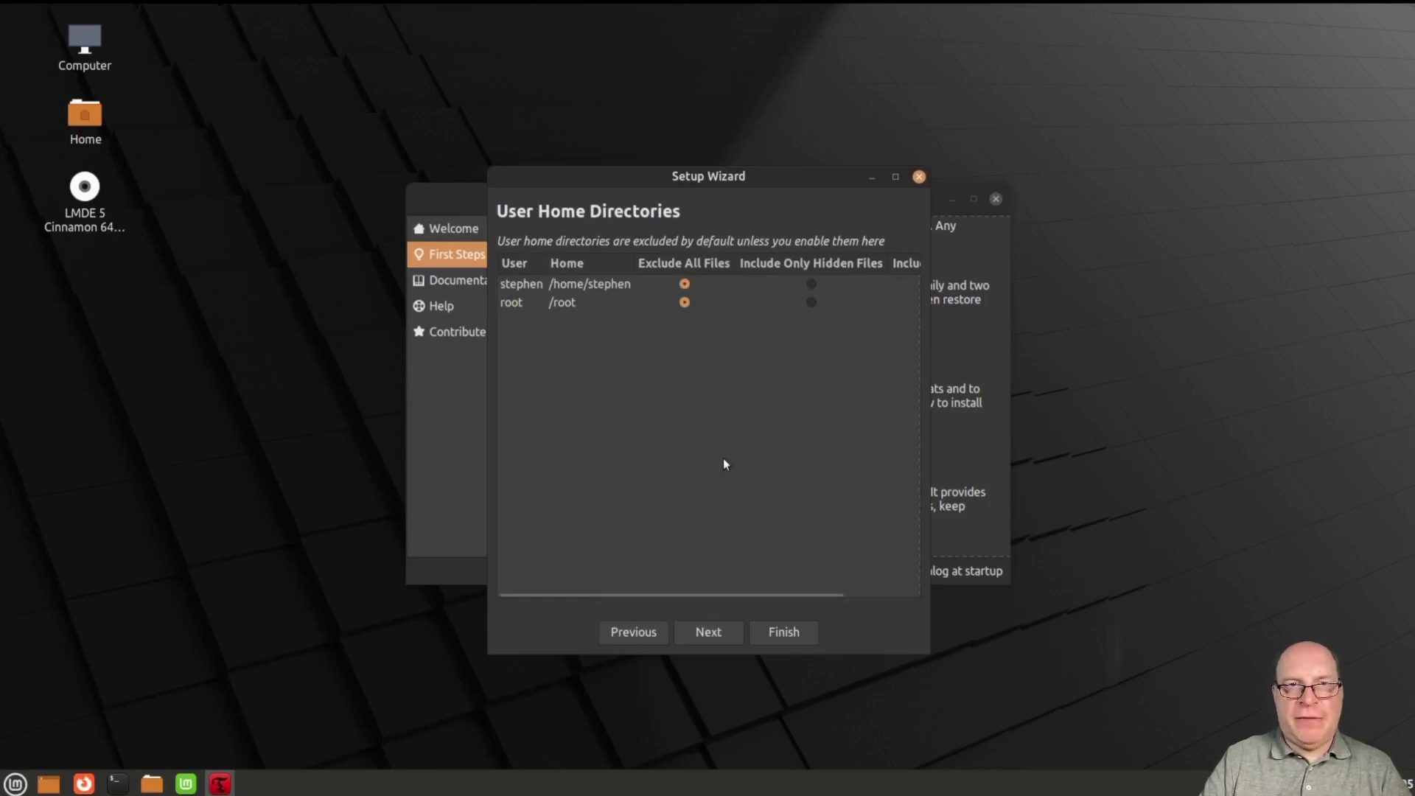
{"action": "left_click", "coordinate": [706, 631]}
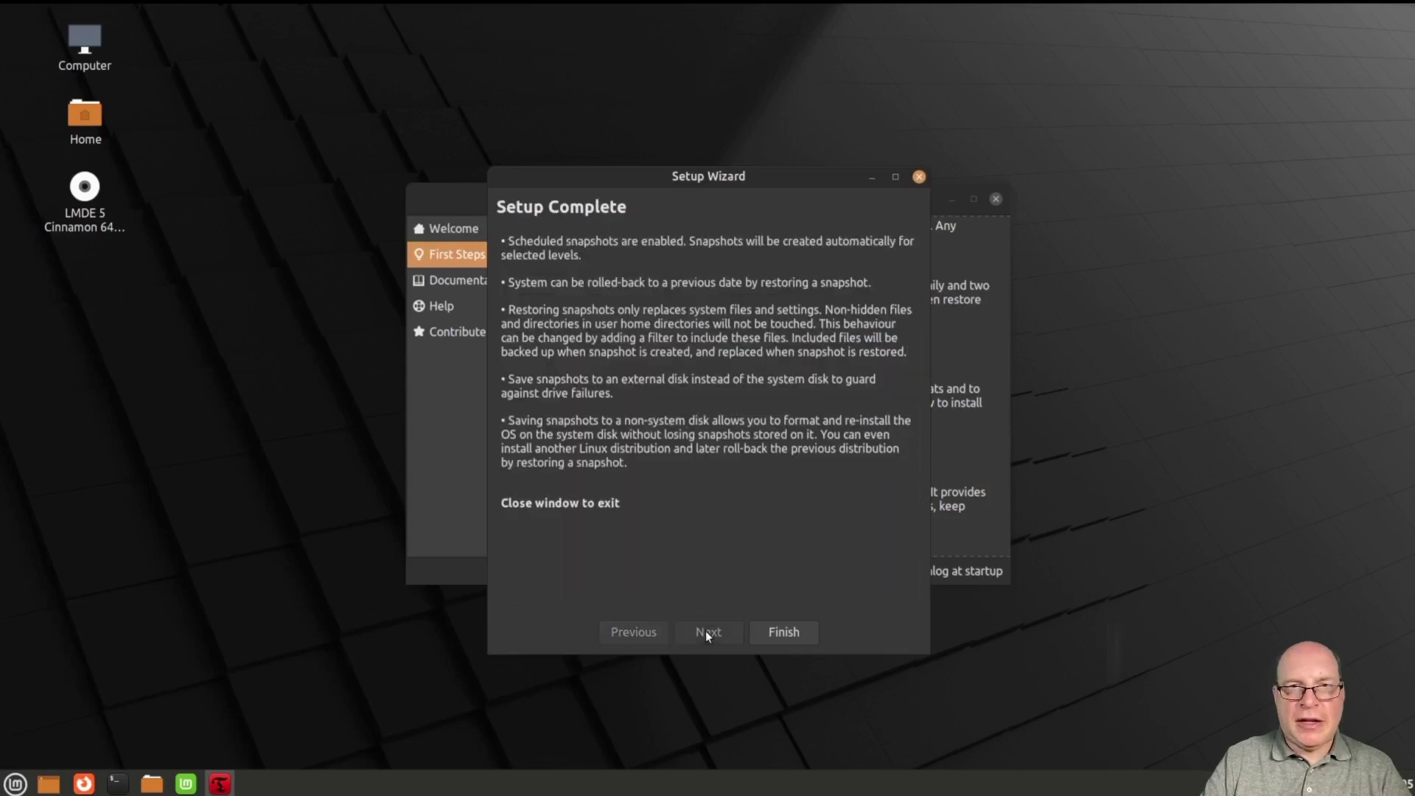
{"action": "left_click", "coordinate": [784, 633]}
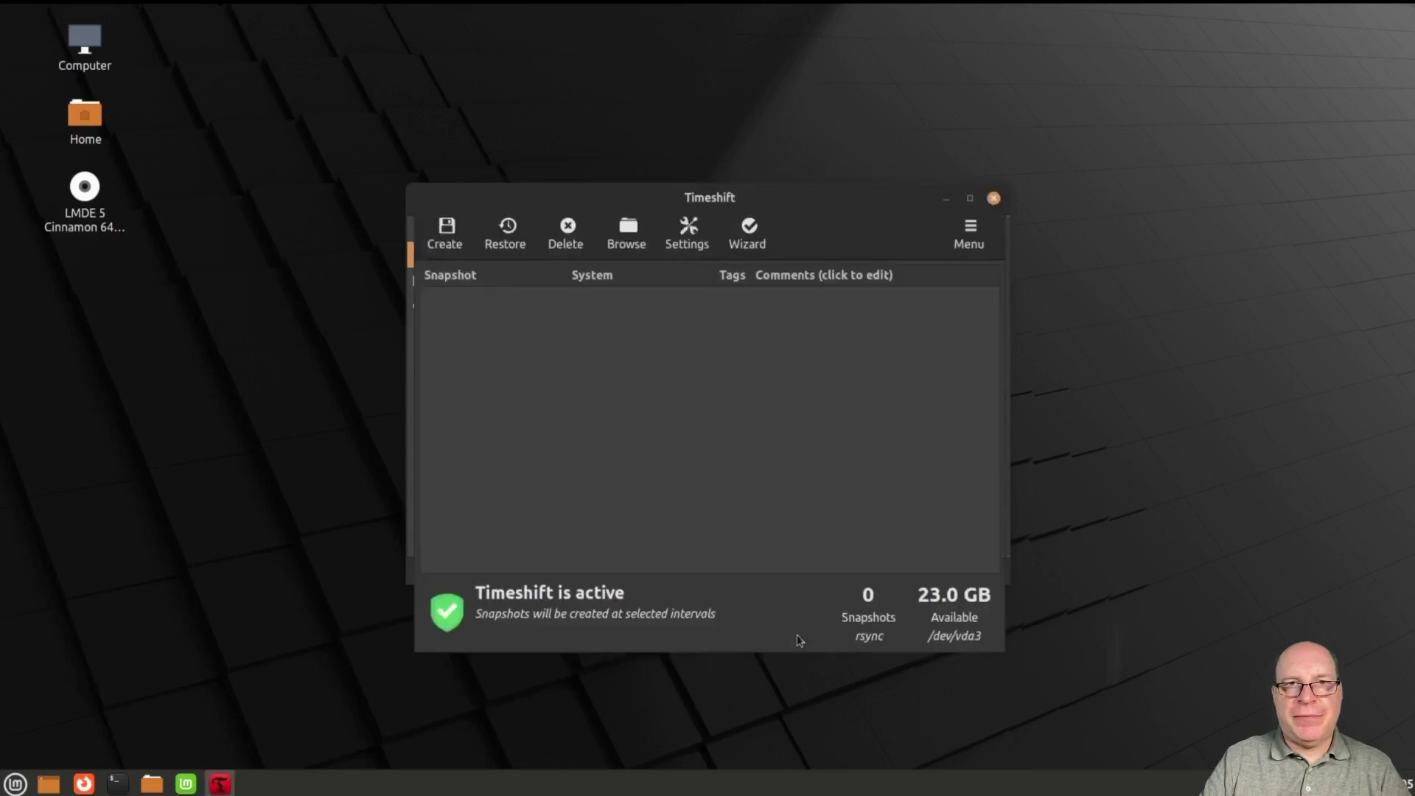
{"action": "left_click", "coordinate": [446, 229]}
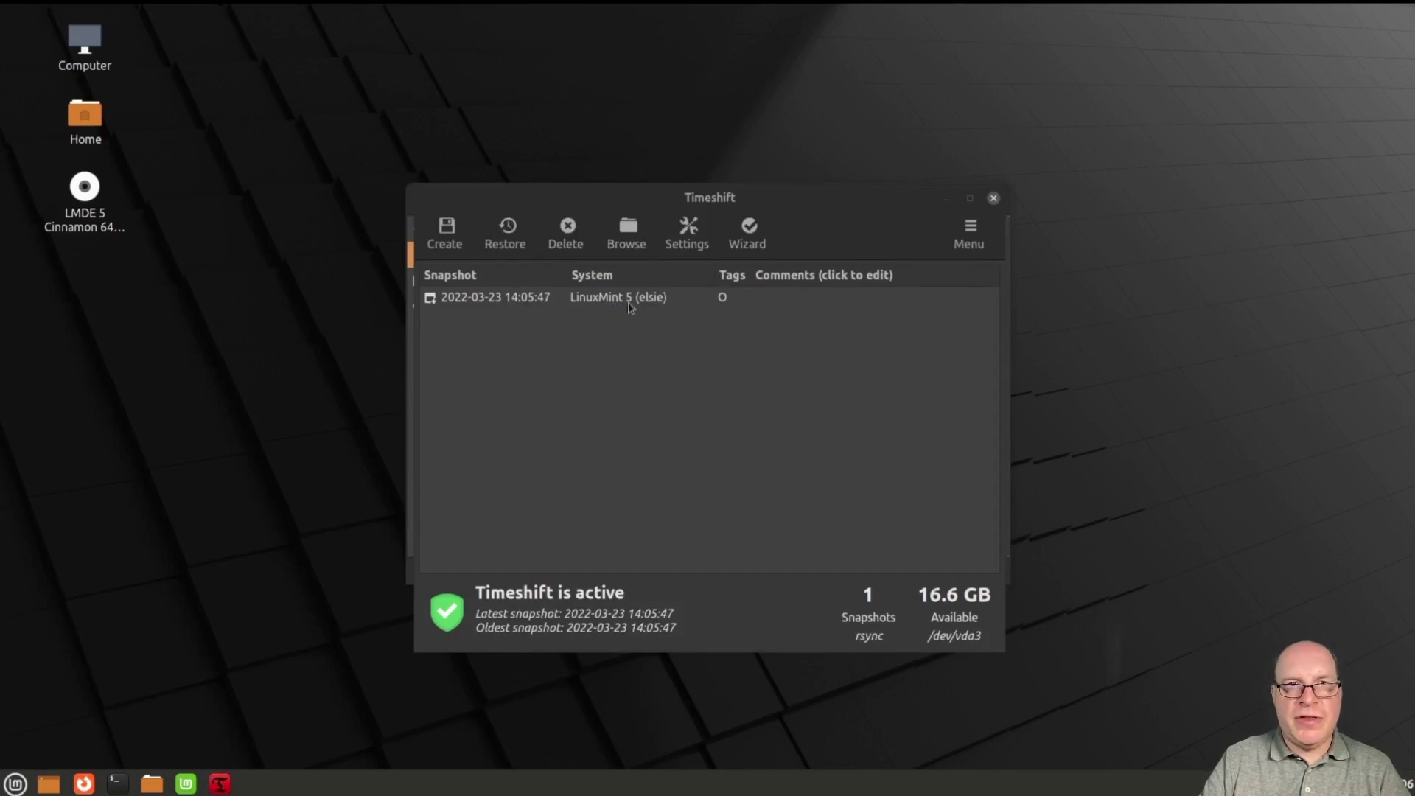
{"action": "left_click", "coordinate": [993, 198]}
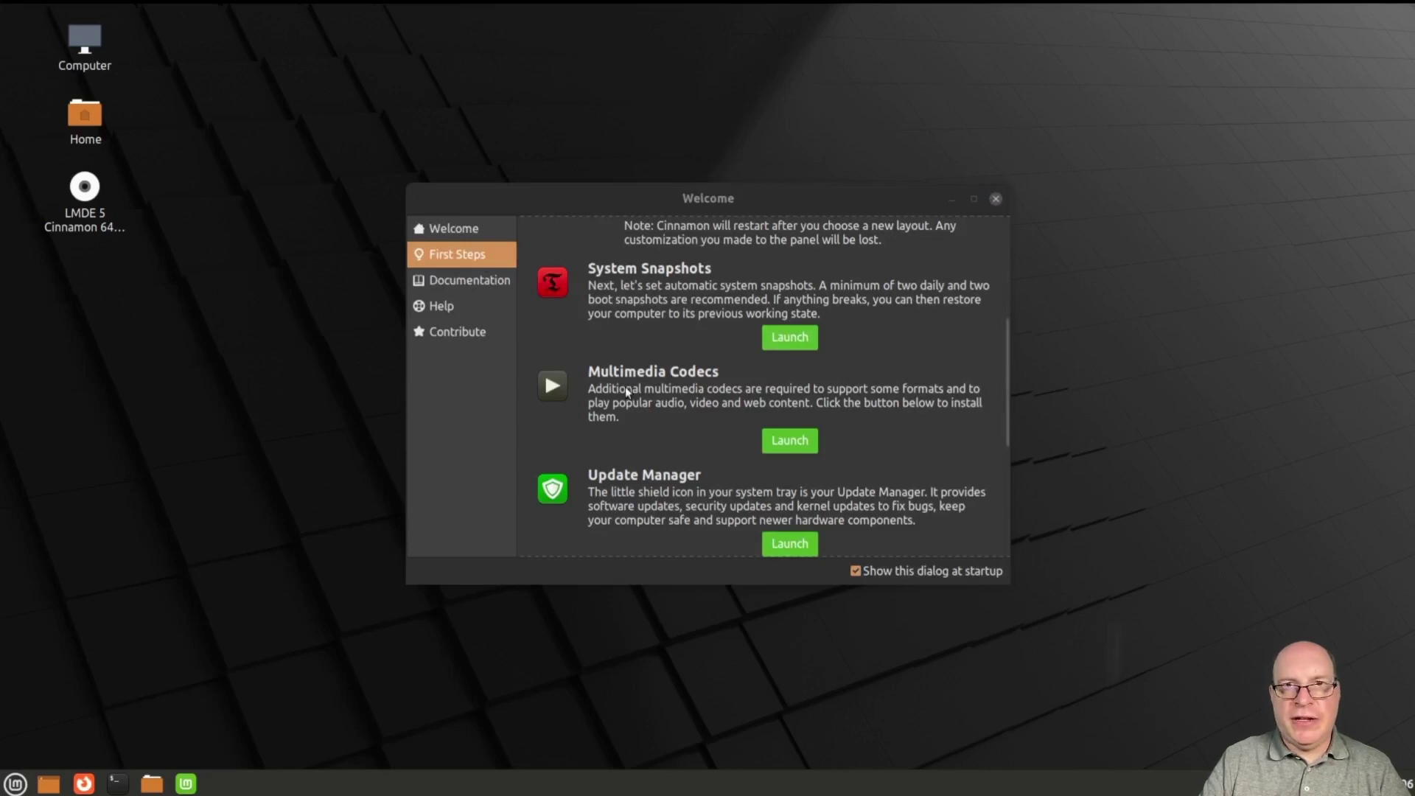
Step: Install the multimedia codecs package mint-meta-codecs from First Steps, checking its description and authenticating with the account password
{"action": "left_click", "coordinate": [786, 440]}
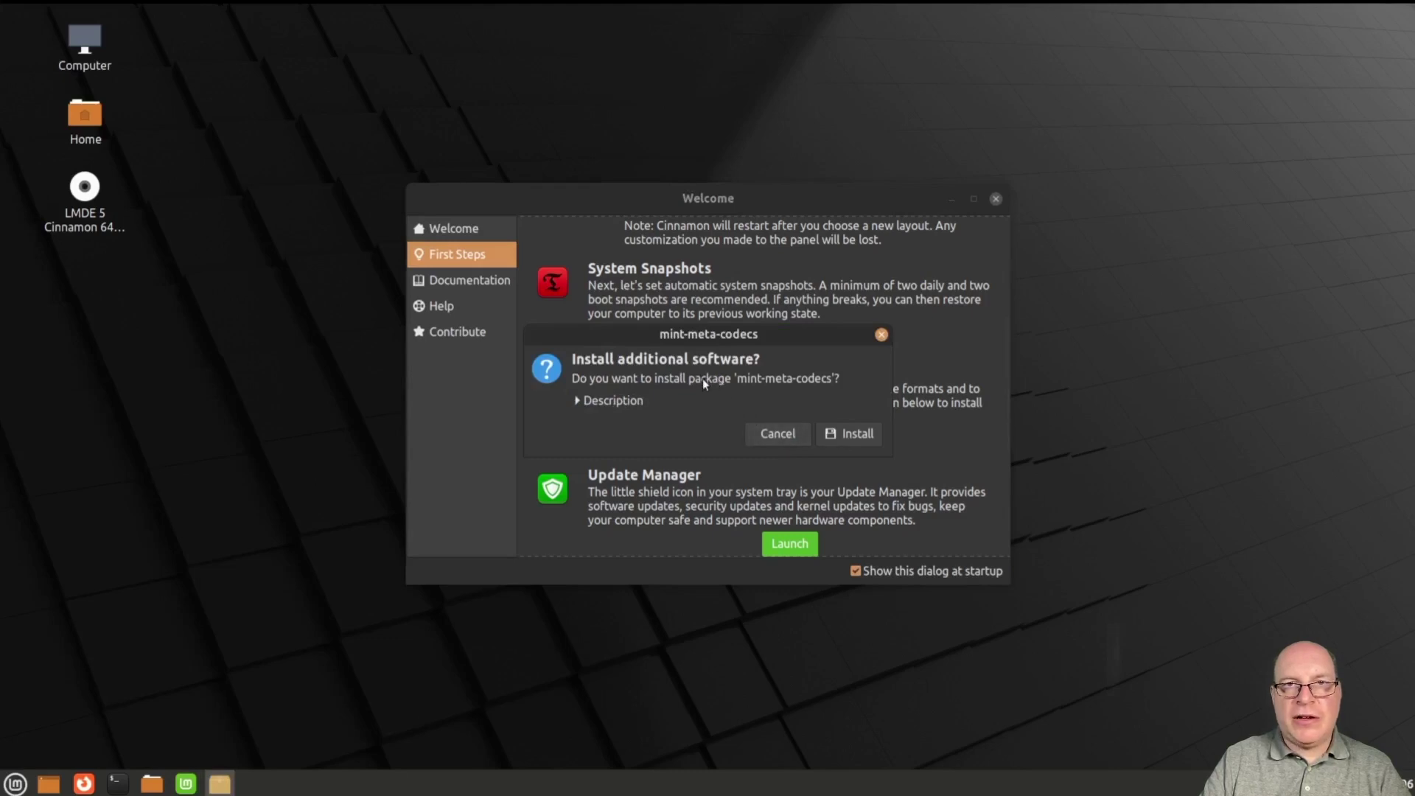
{"action": "left_click", "coordinate": [577, 400]}
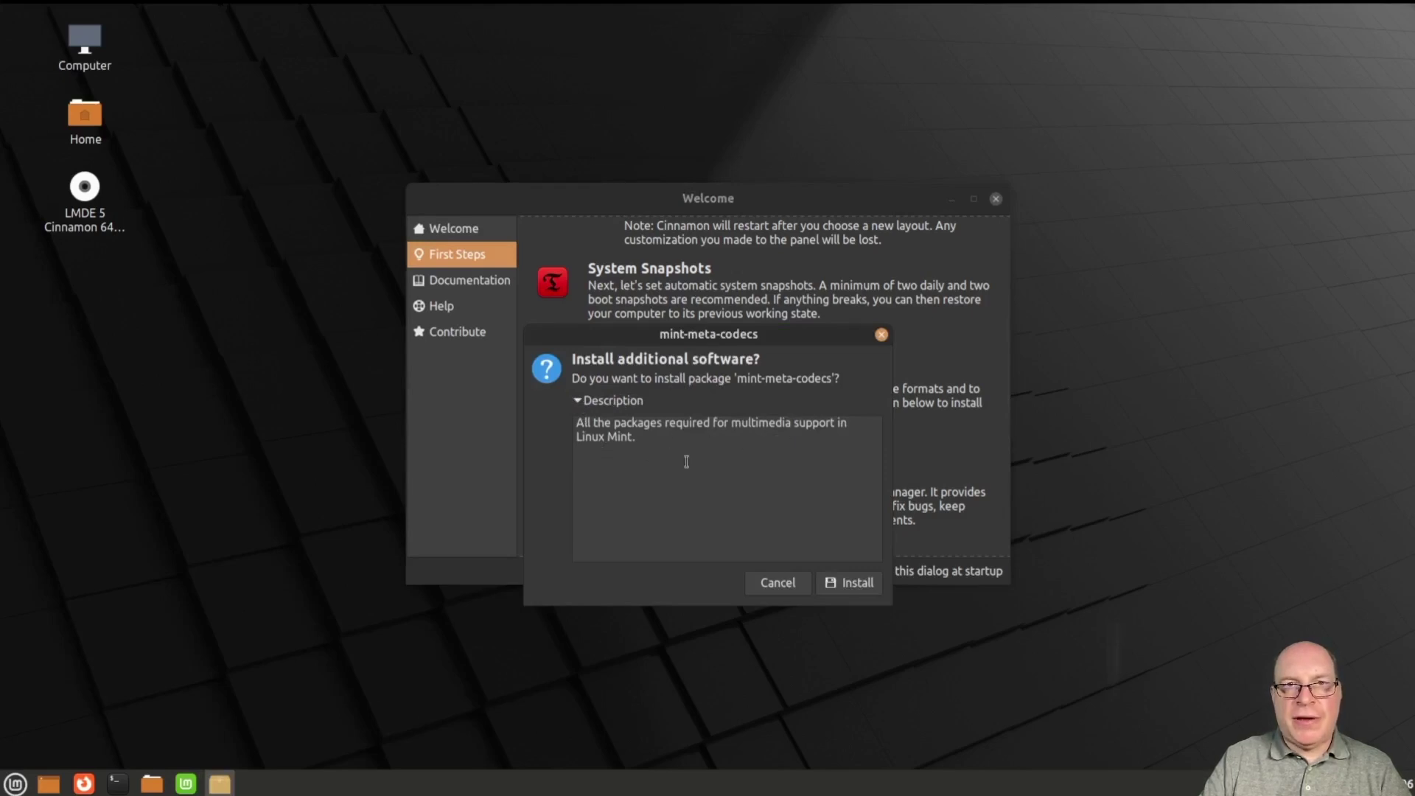
{"action": "left_click", "coordinate": [837, 582]}
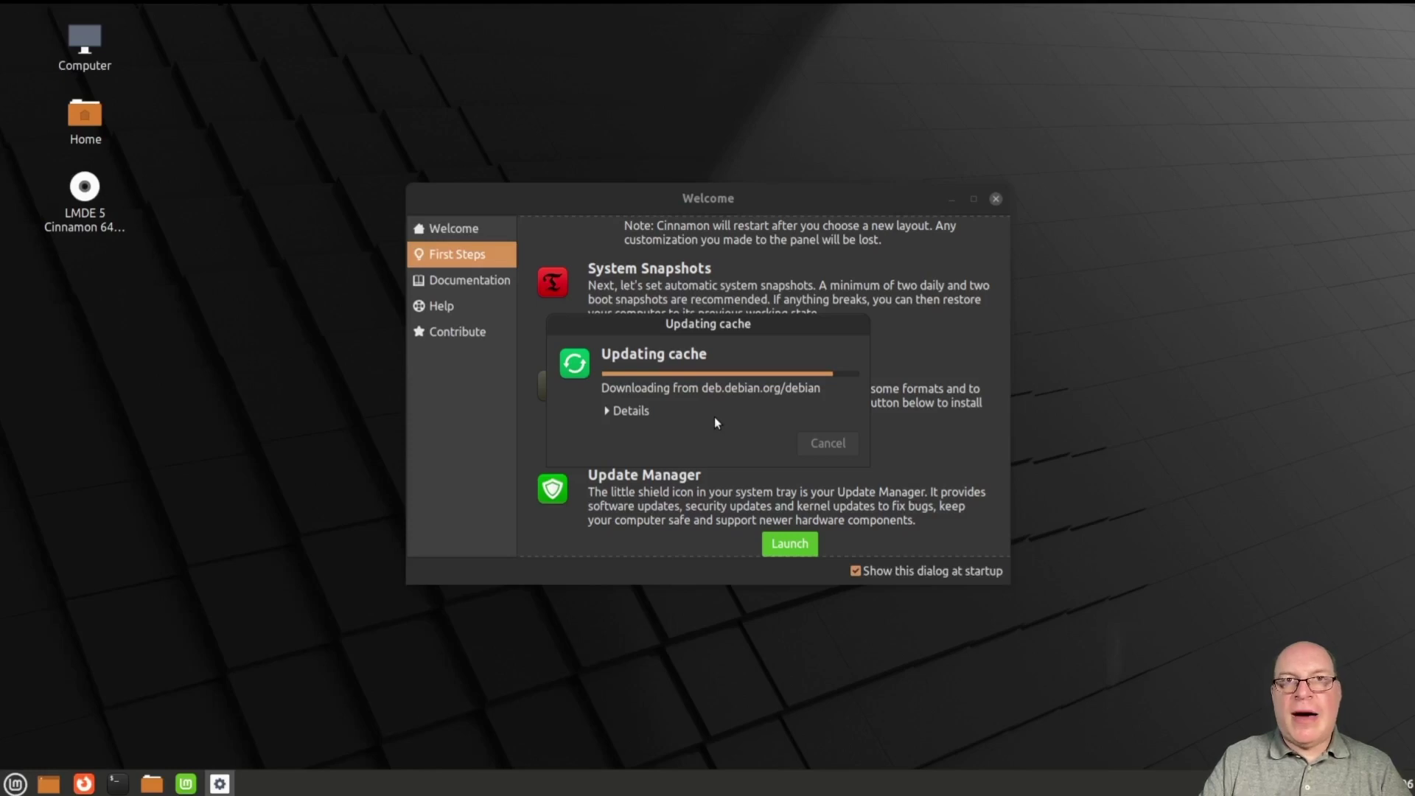
{"action": "left_click", "coordinate": [608, 409]}
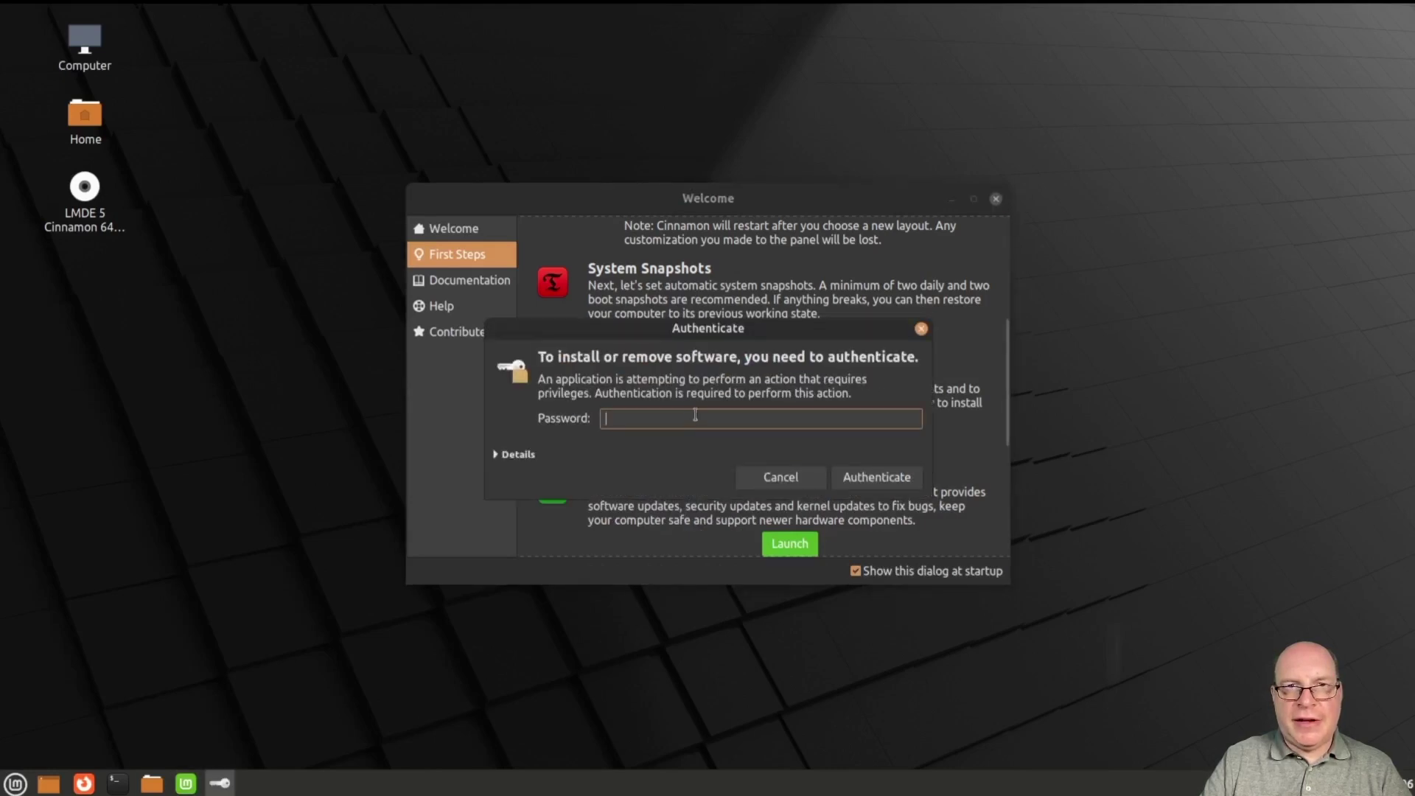
{"action": "type", "text": "******"}
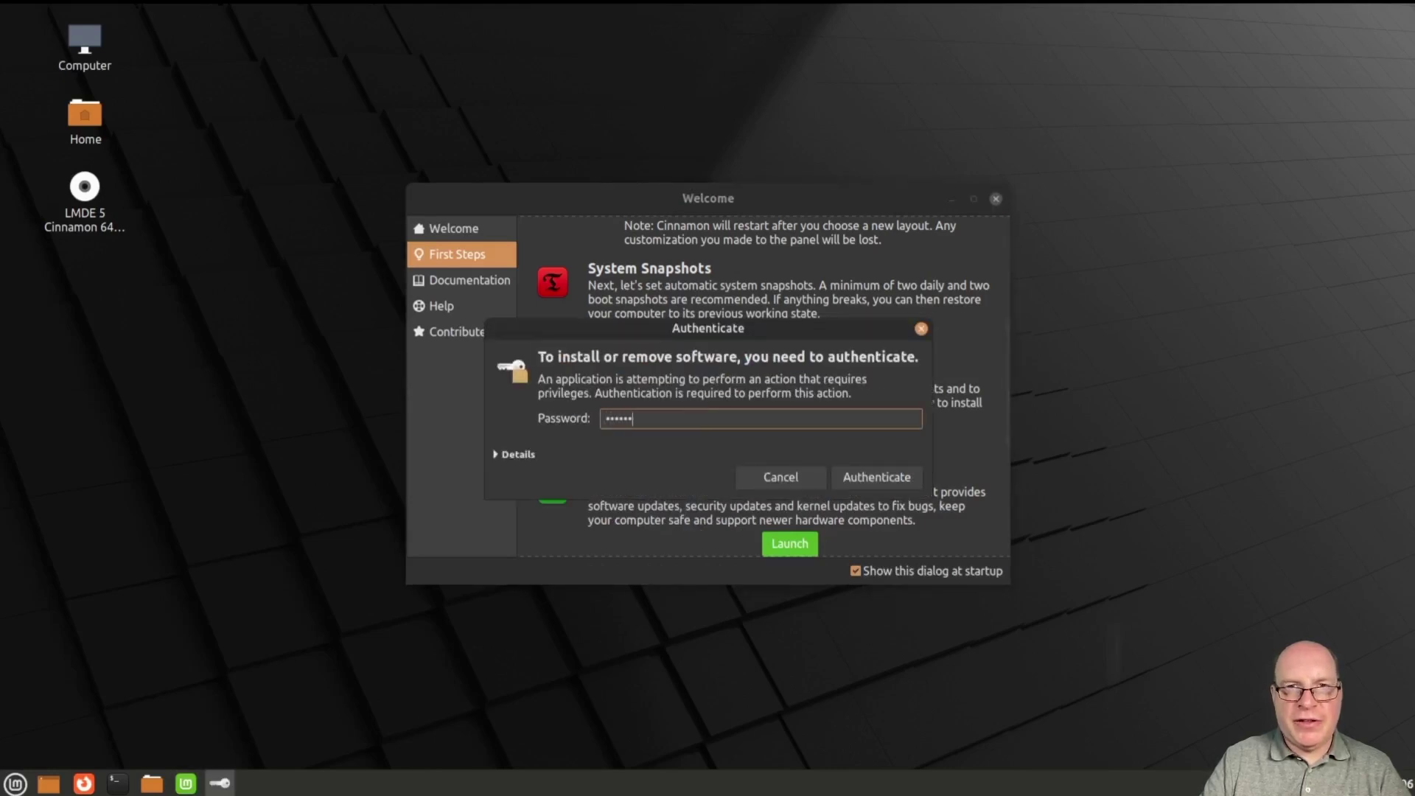
{"action": "key", "text": "Return"}
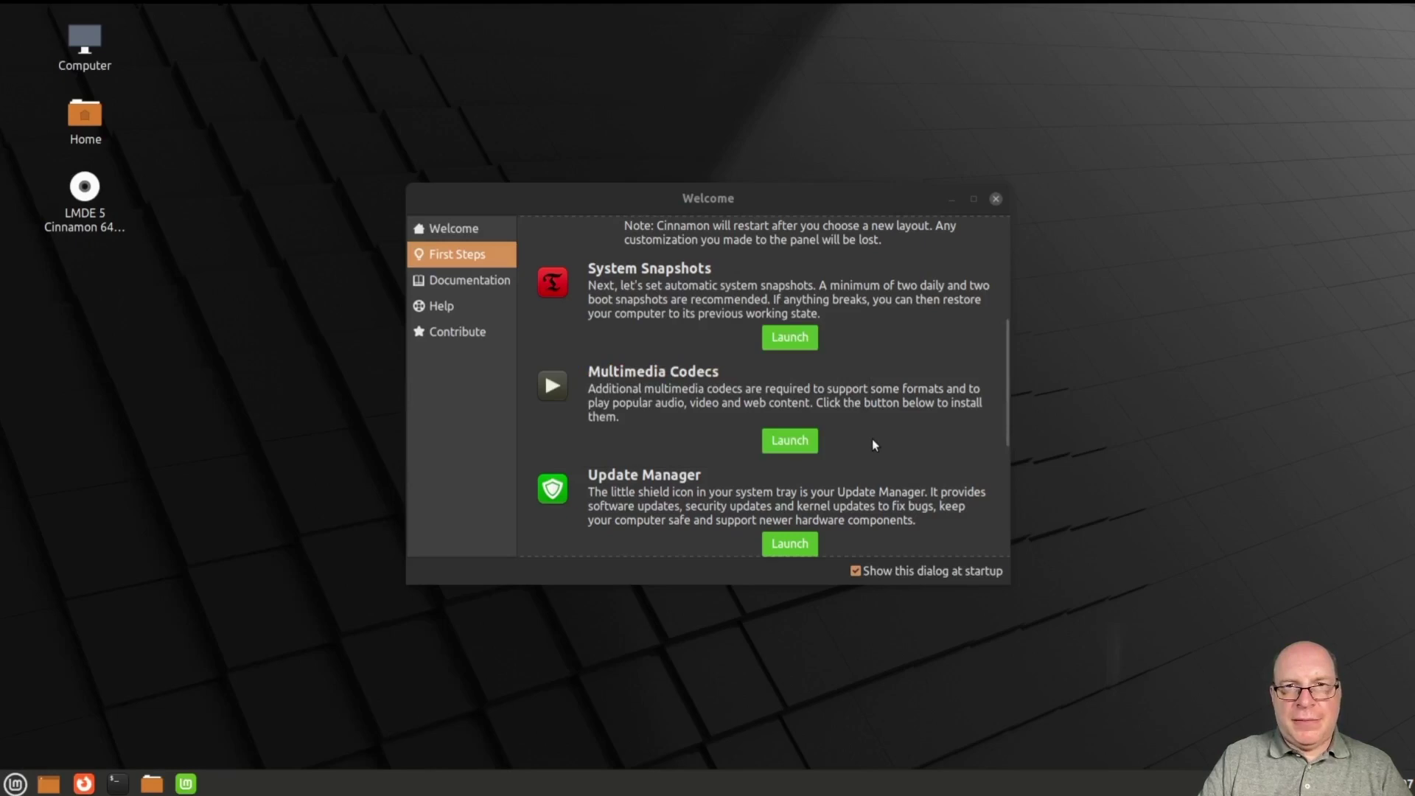
Step: Launch Update Manager from First Steps, accept its welcome page and decline switching to a local mirror
{"action": "scroll", "coordinate": [873, 439], "scroll_direction": "down", "scroll_amount": 3}
{"action": "scroll", "coordinate": [864, 449], "scroll_direction": "down", "scroll_amount": 2}
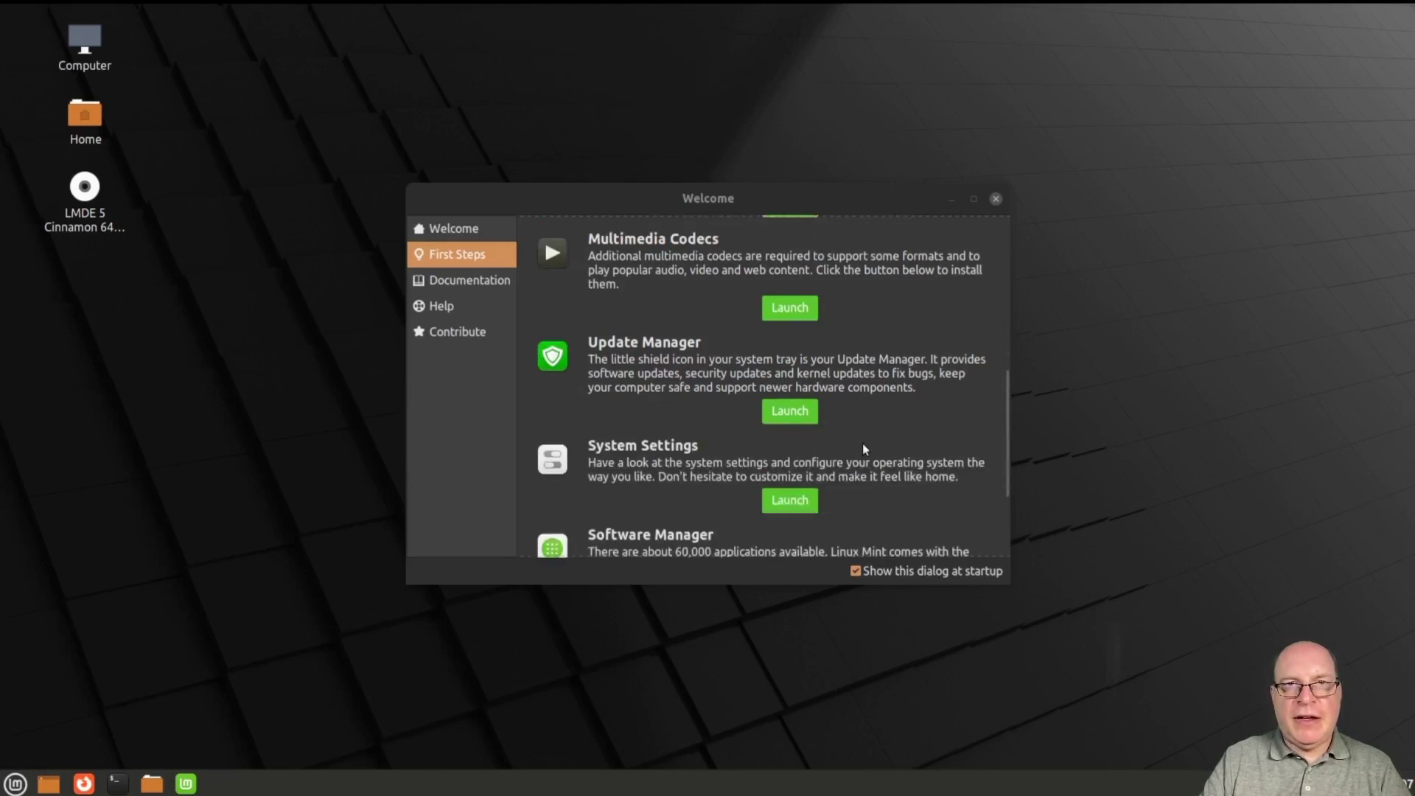
{"action": "left_click", "coordinate": [788, 411]}
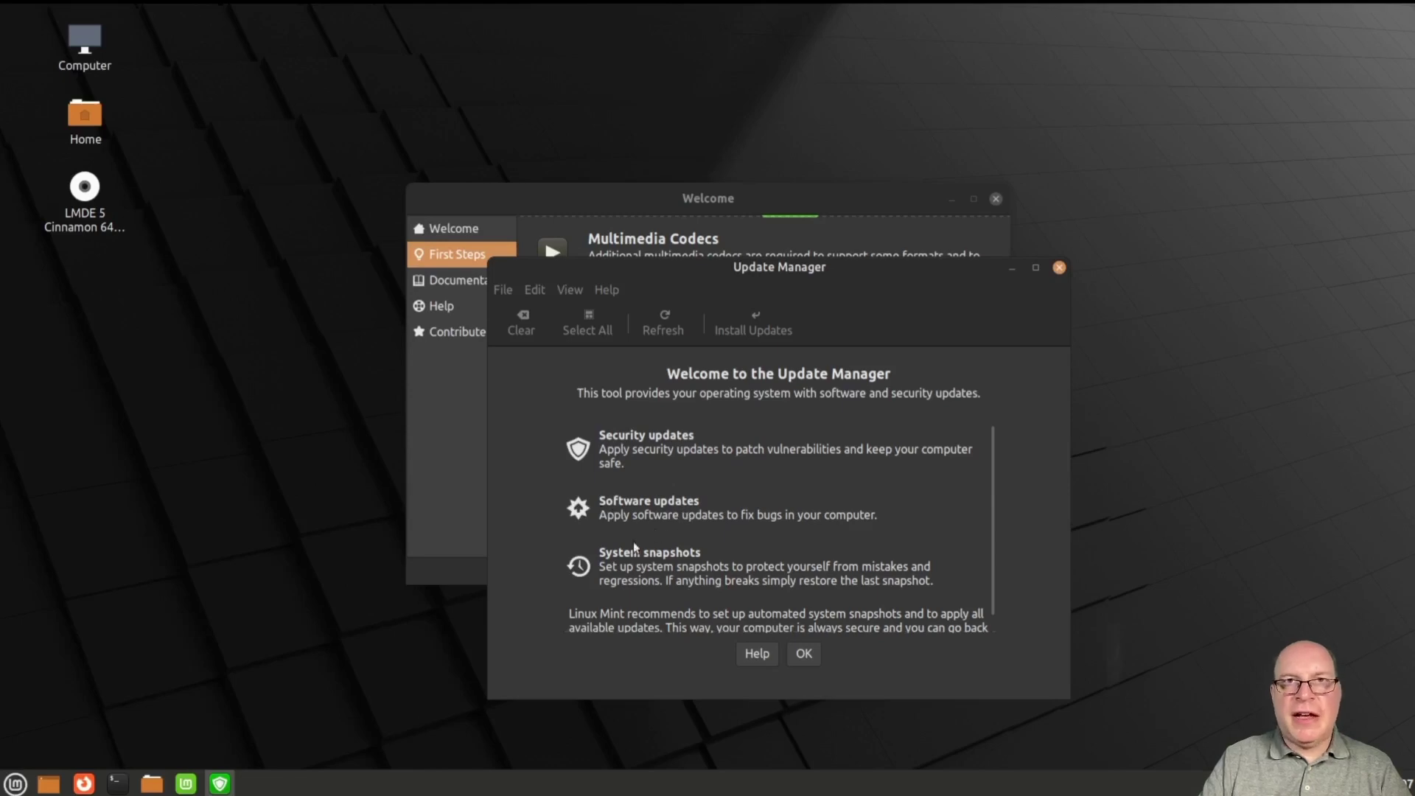
{"action": "scroll", "coordinate": [700, 562], "scroll_direction": "down", "scroll_amount": 1}
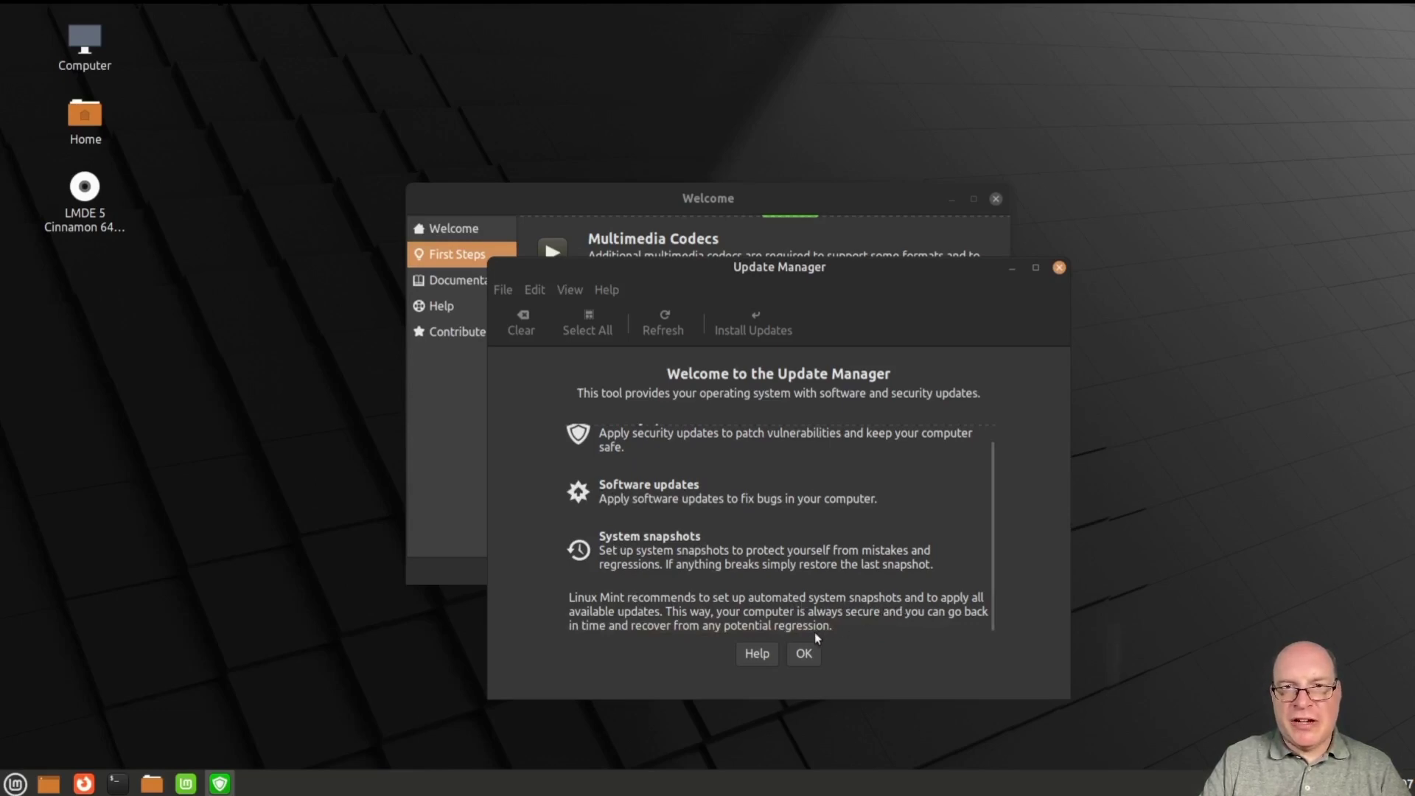
{"action": "left_click", "coordinate": [804, 653]}
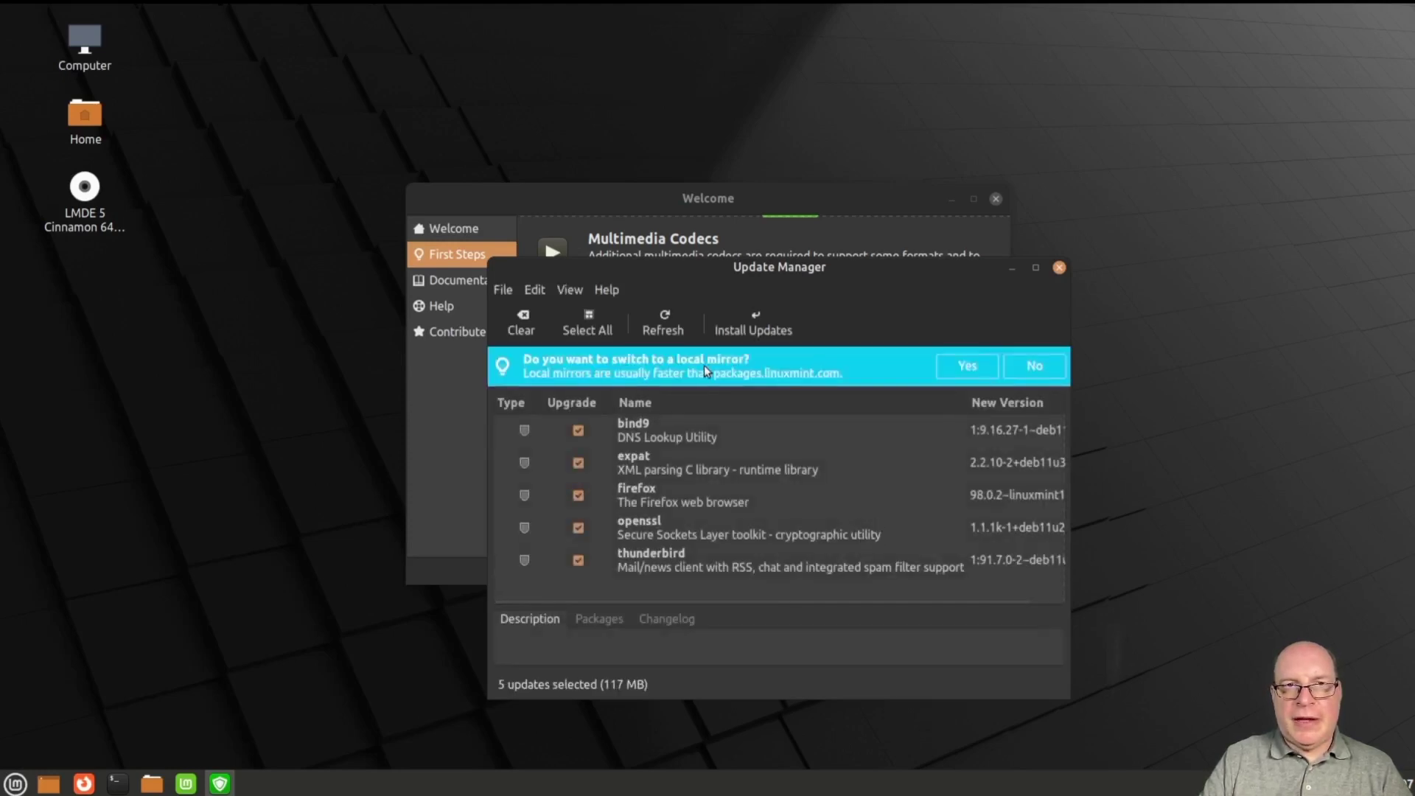
{"action": "left_click", "coordinate": [1047, 369]}
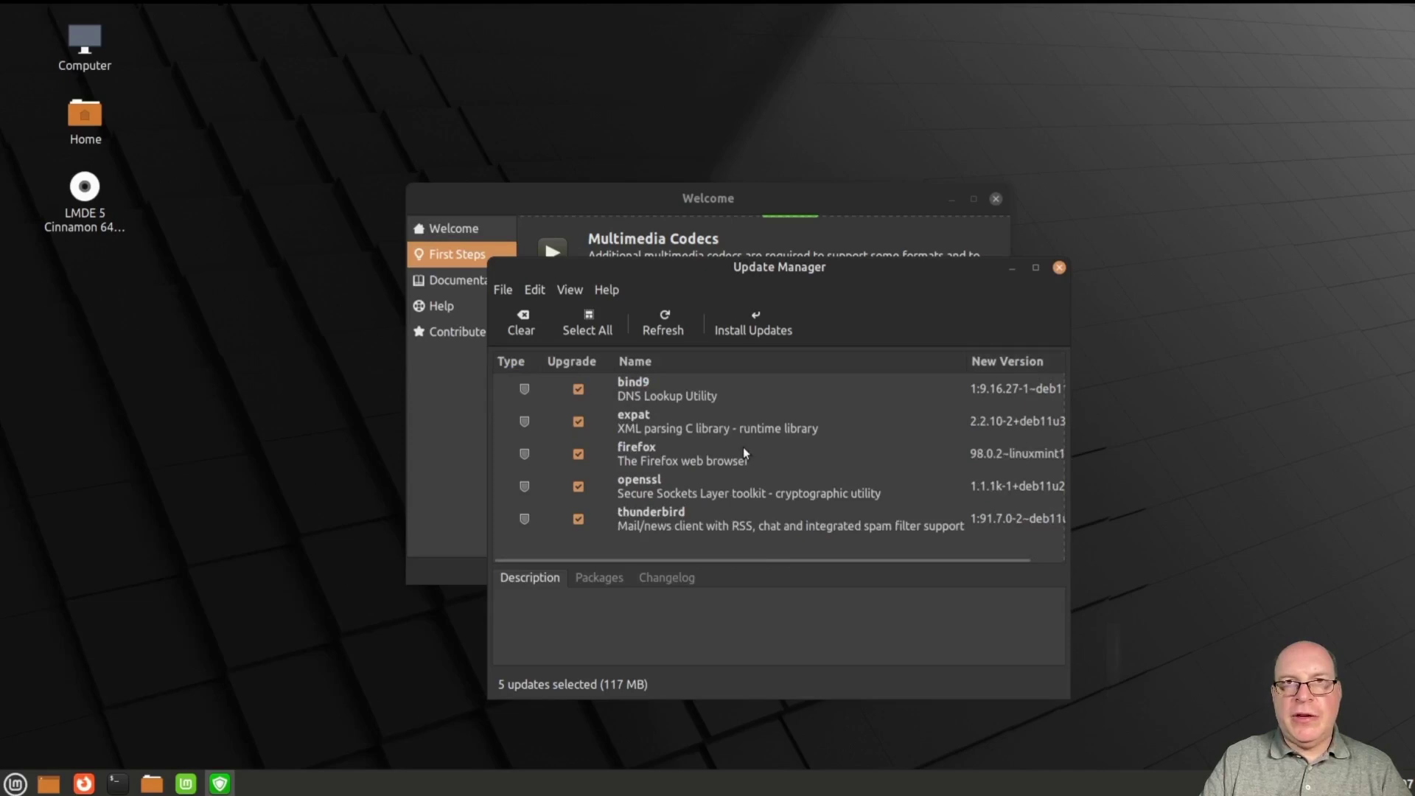
Step: Install all selected updates, authenticating with the account password, and close Update Manager
{"action": "left_click", "coordinate": [752, 320]}
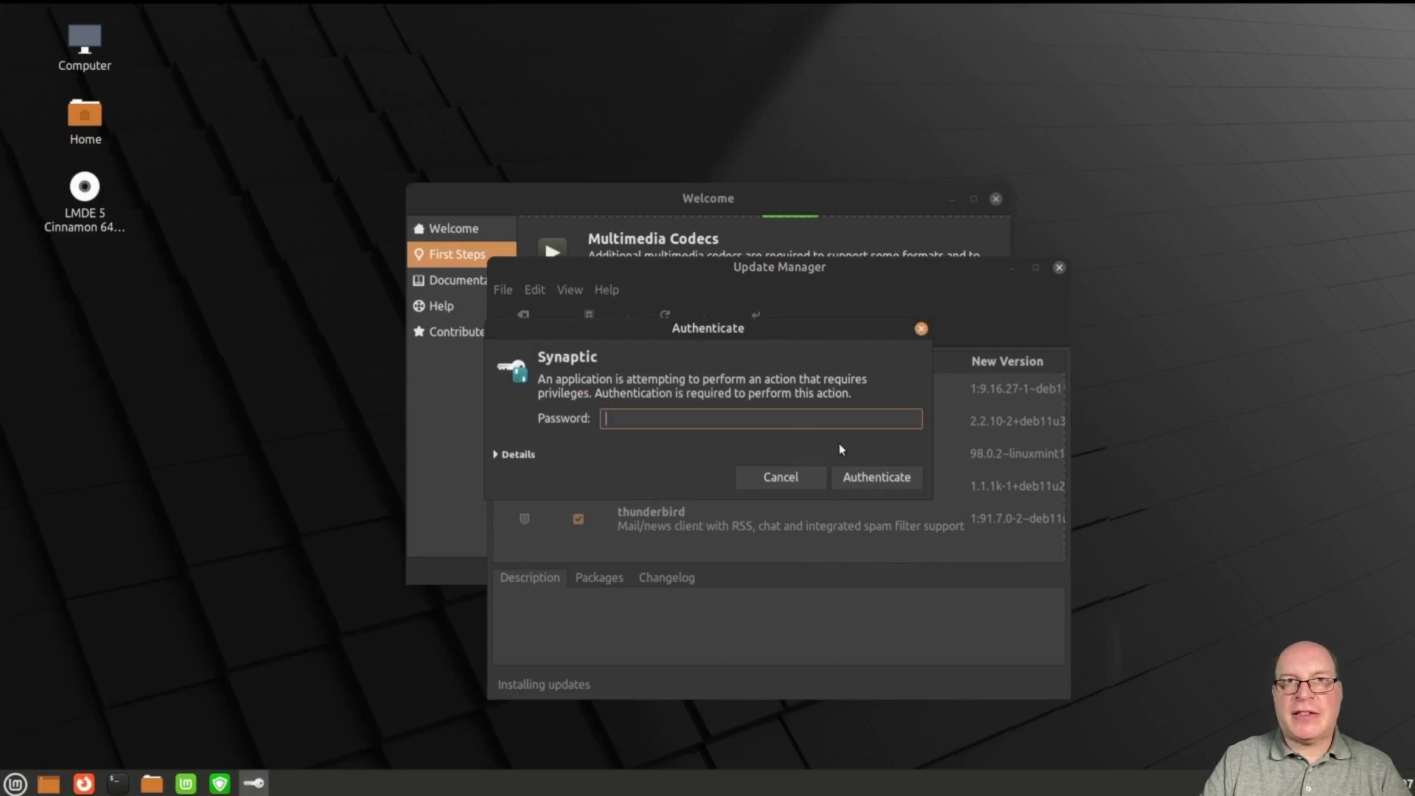
{"action": "type", "text": "********"}
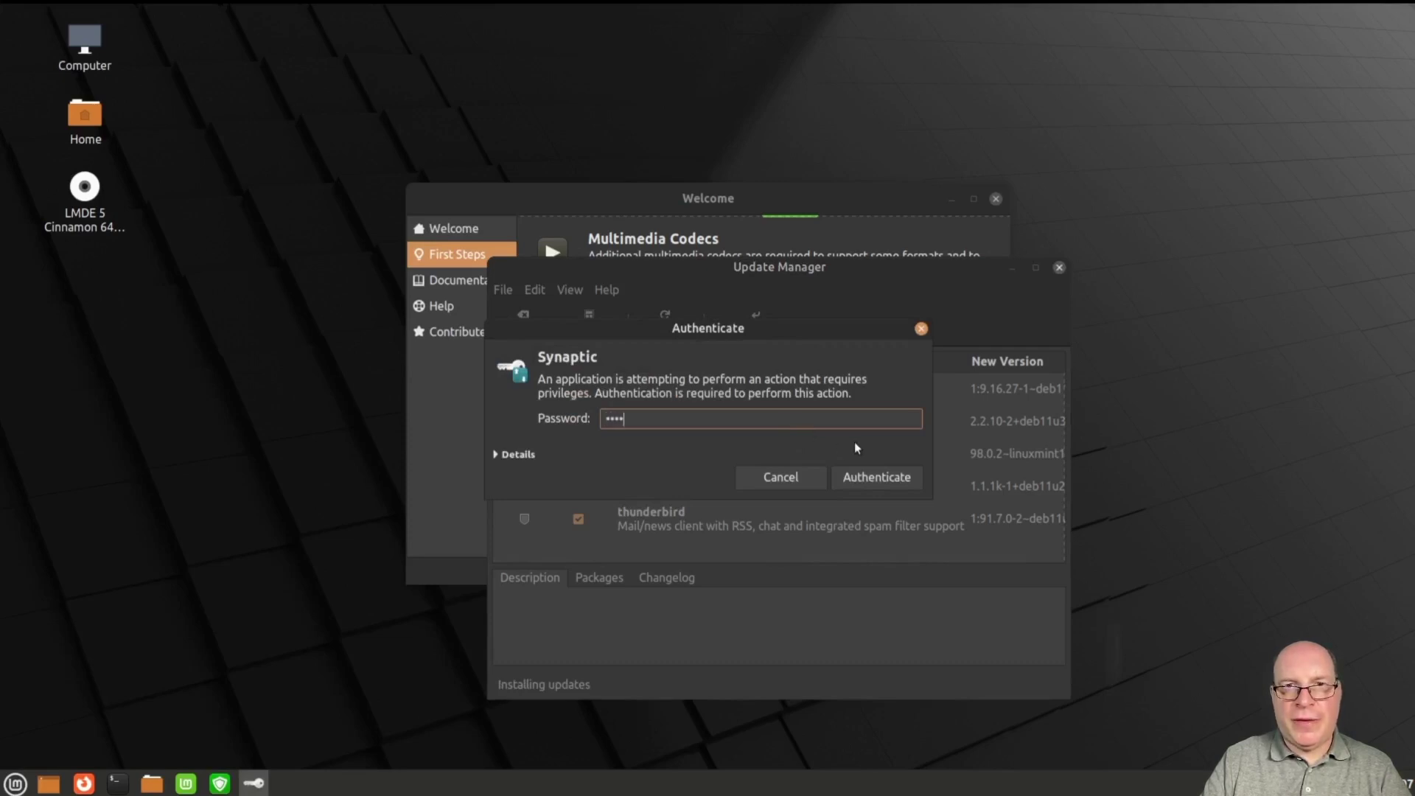
{"action": "key", "text": "Return"}
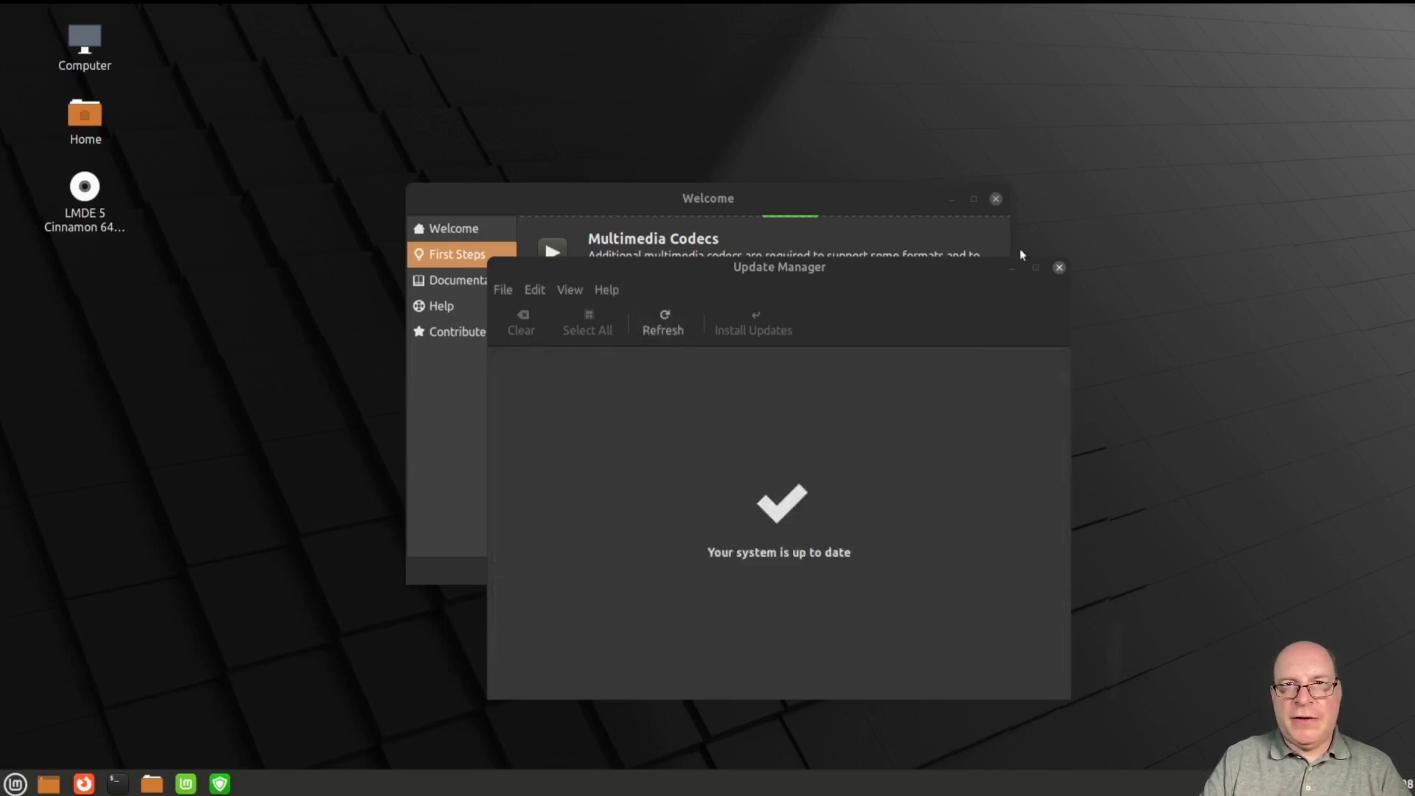
{"action": "left_click", "coordinate": [1059, 268]}
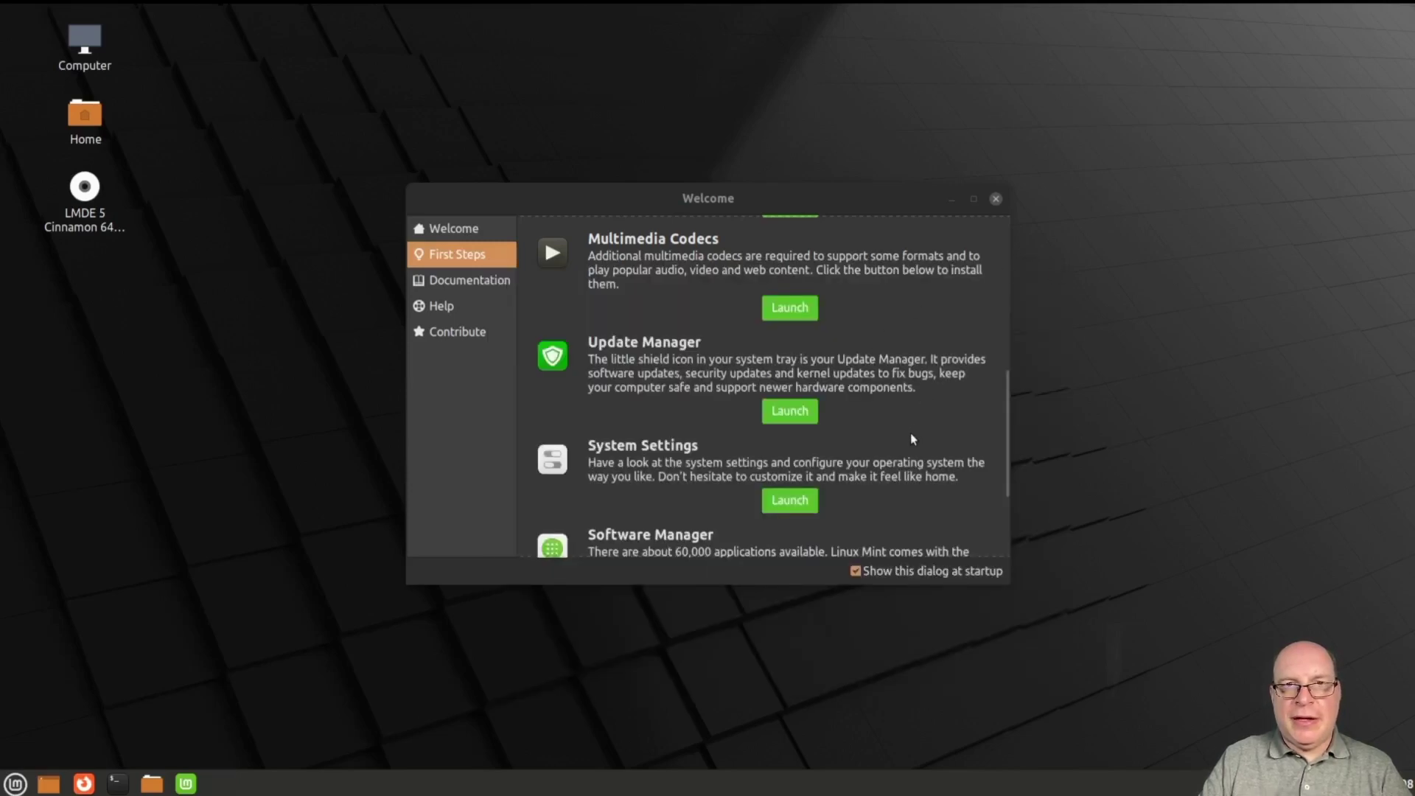
Step: Launch System Settings from First Steps and look through the Ulyana and Ulyssa background collections
{"action": "scroll", "coordinate": [913, 440], "scroll_direction": "down", "scroll_amount": 2}
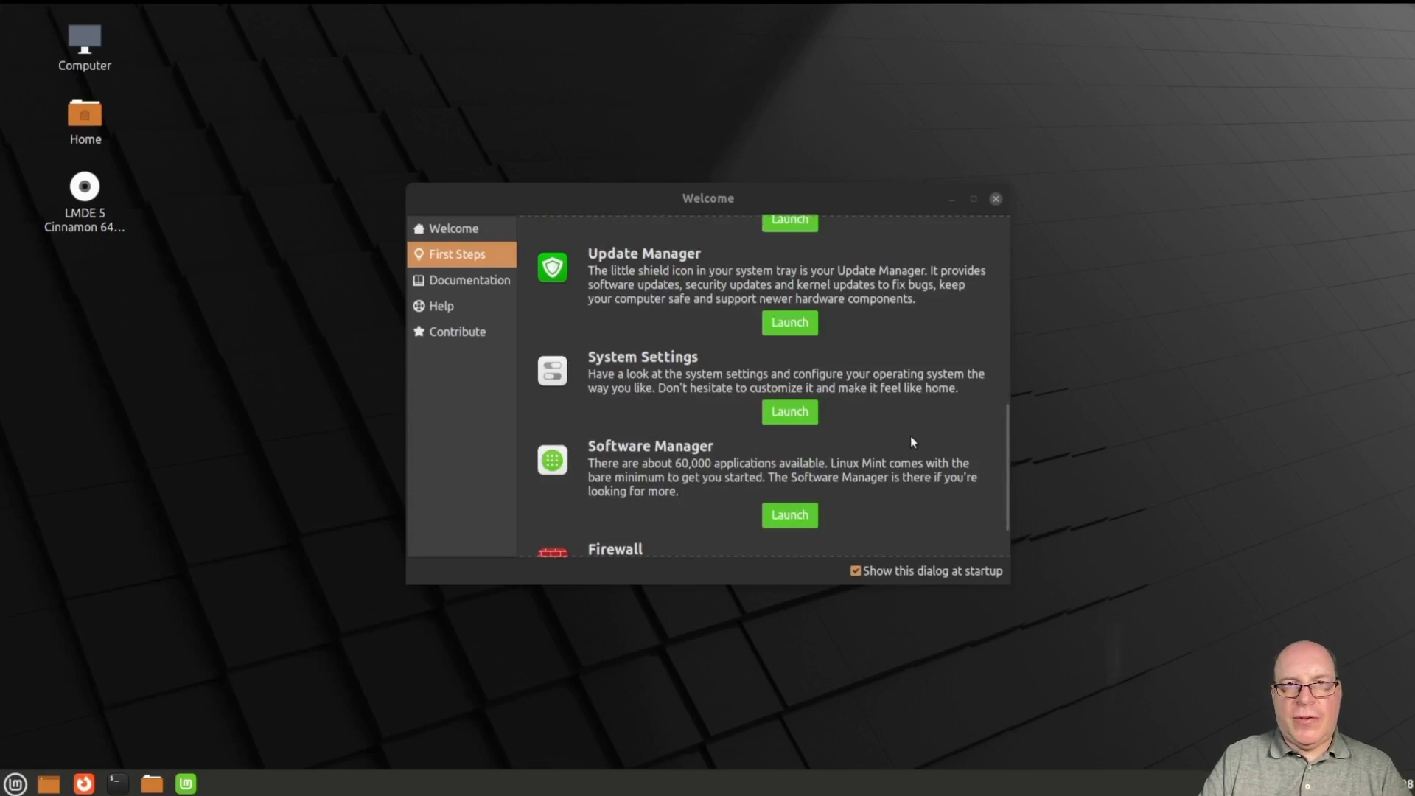
{"action": "left_click", "coordinate": [790, 414]}
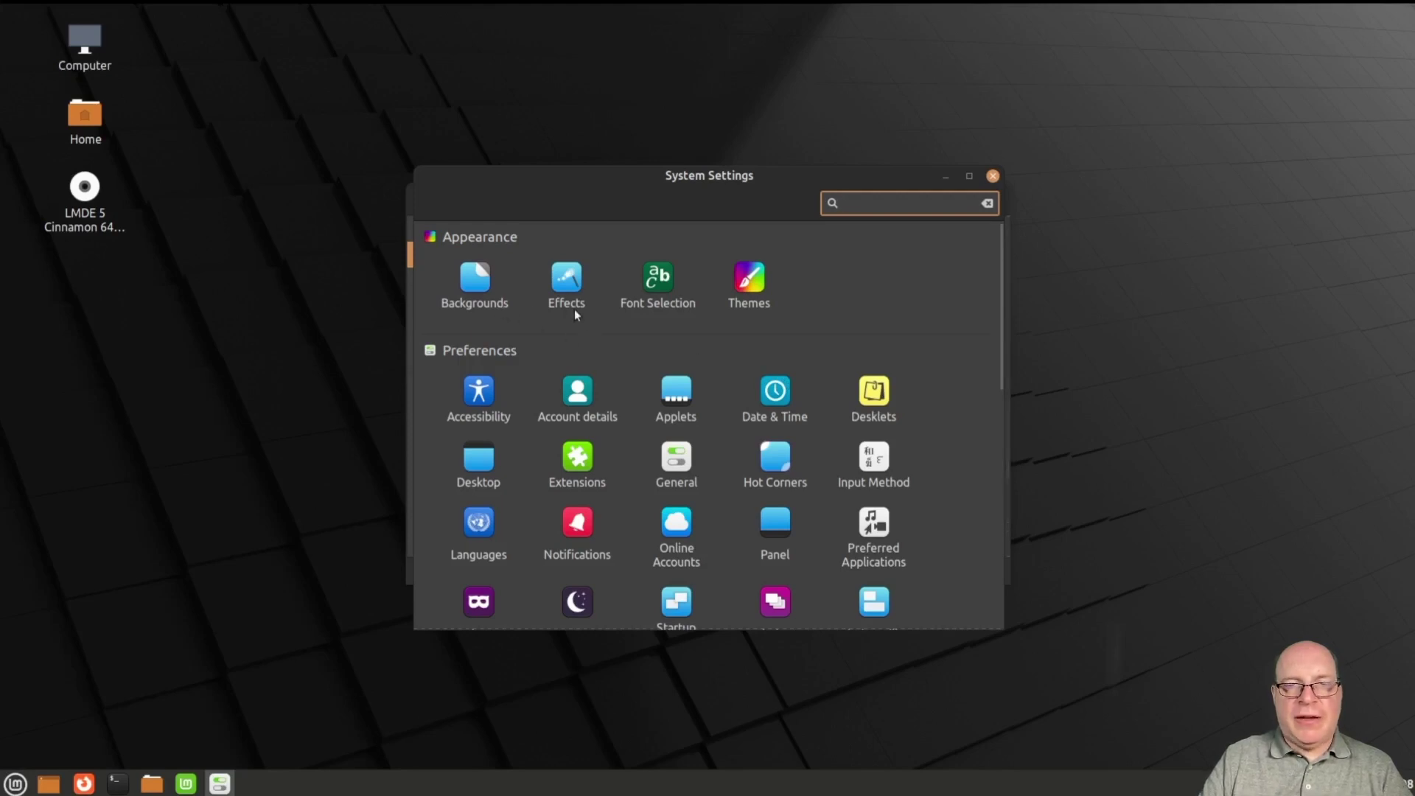
{"action": "left_click", "coordinate": [472, 284]}
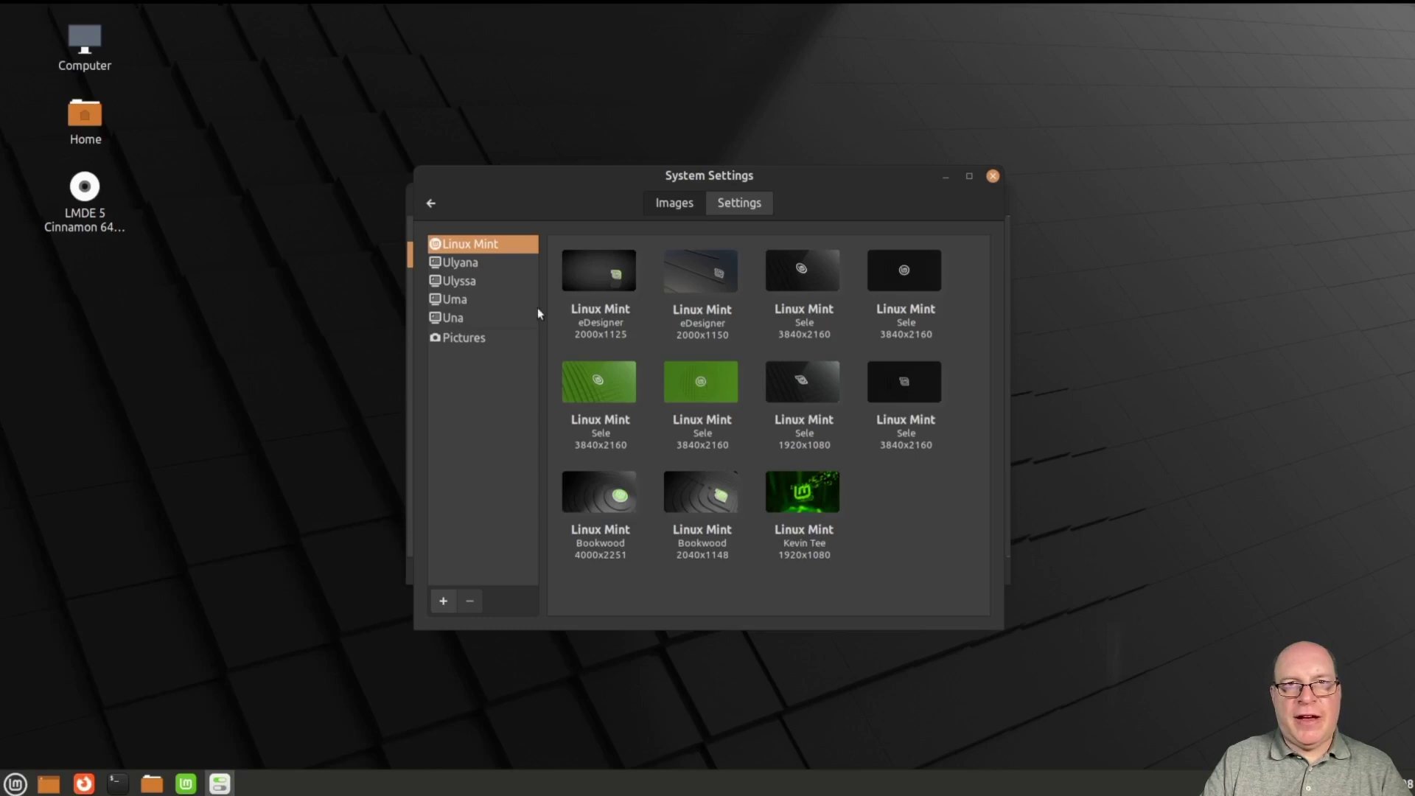
{"action": "left_click", "coordinate": [471, 266]}
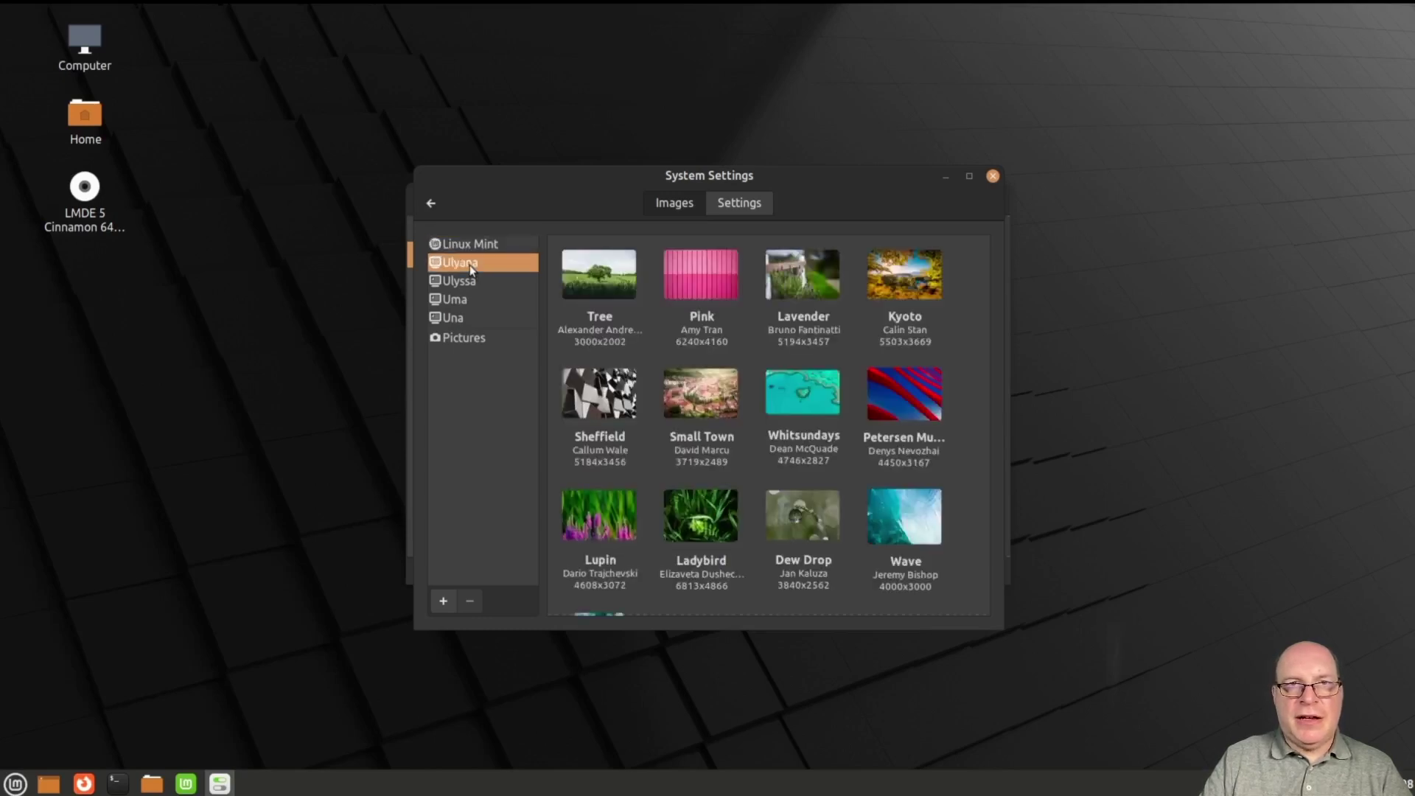
{"action": "scroll", "coordinate": [696, 389], "scroll_direction": "down", "scroll_amount": 5}
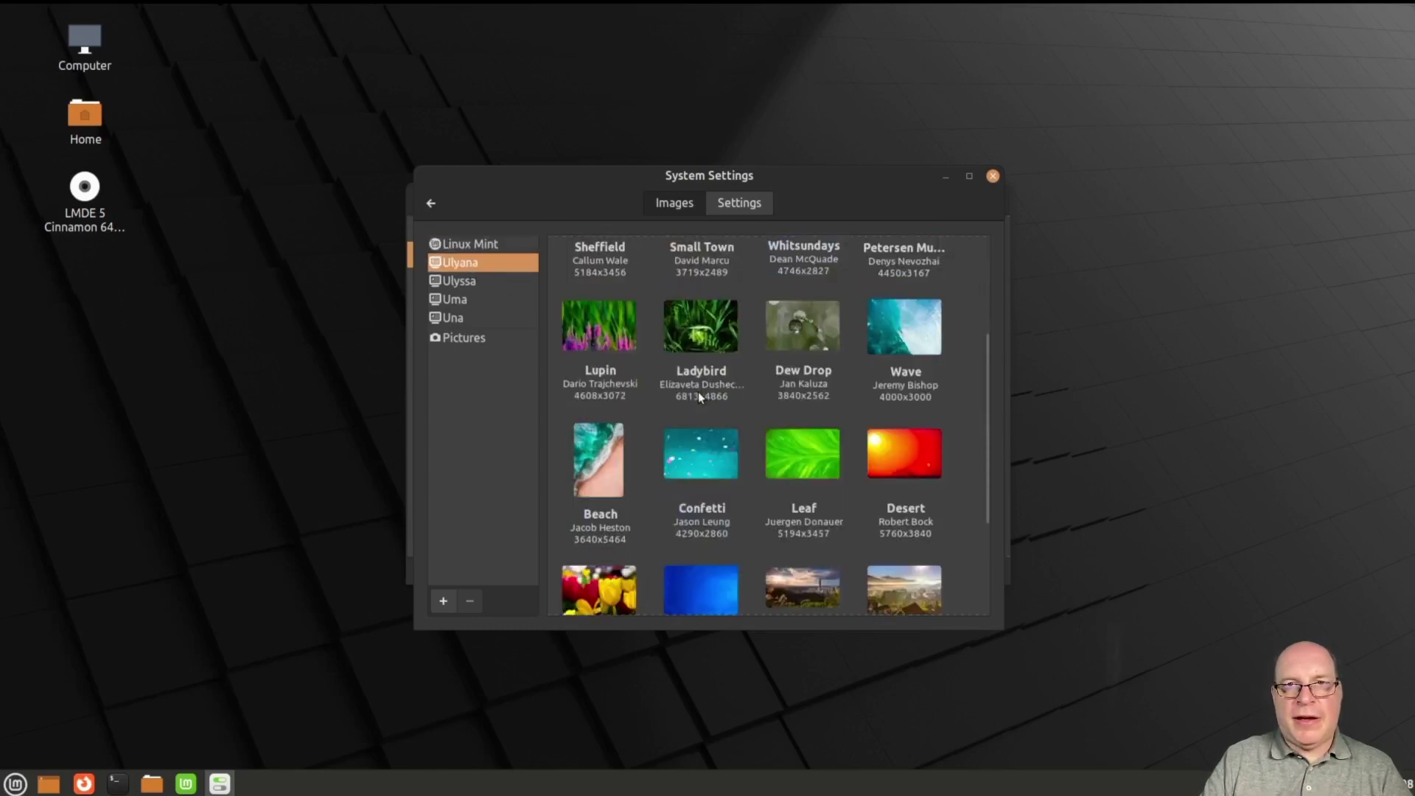
{"action": "scroll", "coordinate": [700, 394], "scroll_direction": "down", "scroll_amount": 3}
{"action": "scroll", "coordinate": [701, 394], "scroll_direction": "up", "scroll_amount": 7}
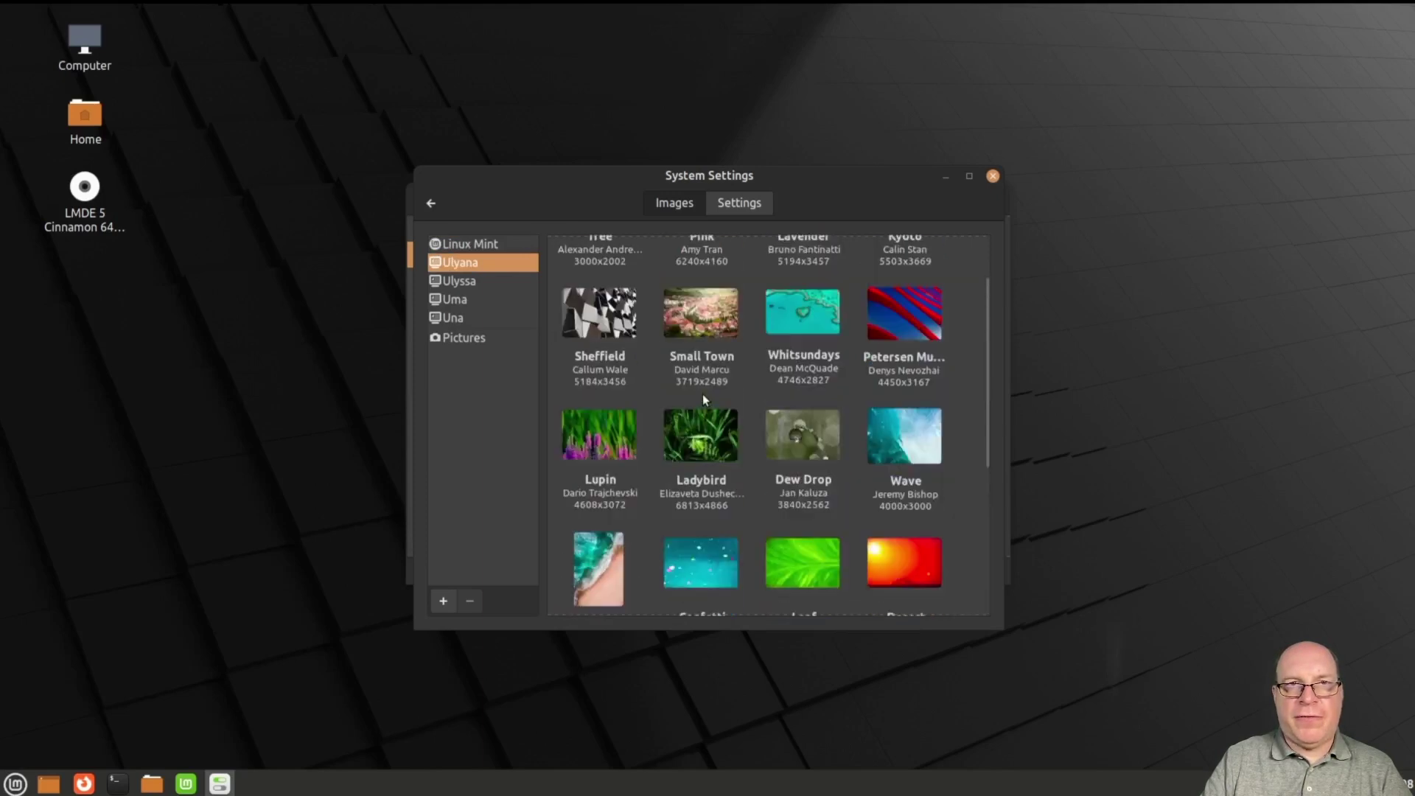
{"action": "left_click", "coordinate": [476, 281]}
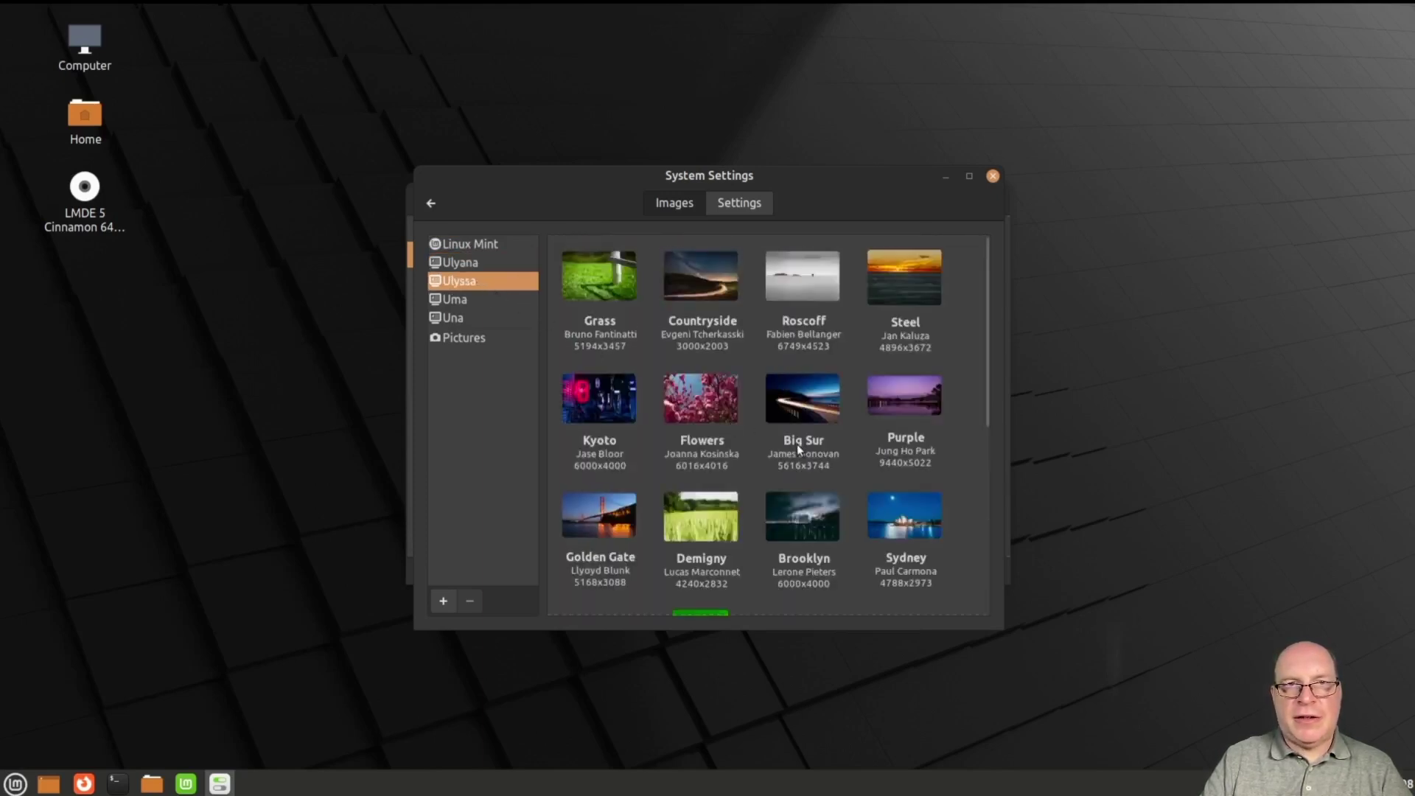
{"action": "scroll", "coordinate": [797, 444], "scroll_direction": "down", "scroll_amount": 1}
{"action": "scroll", "coordinate": [797, 444], "scroll_direction": "down", "scroll_amount": 8}
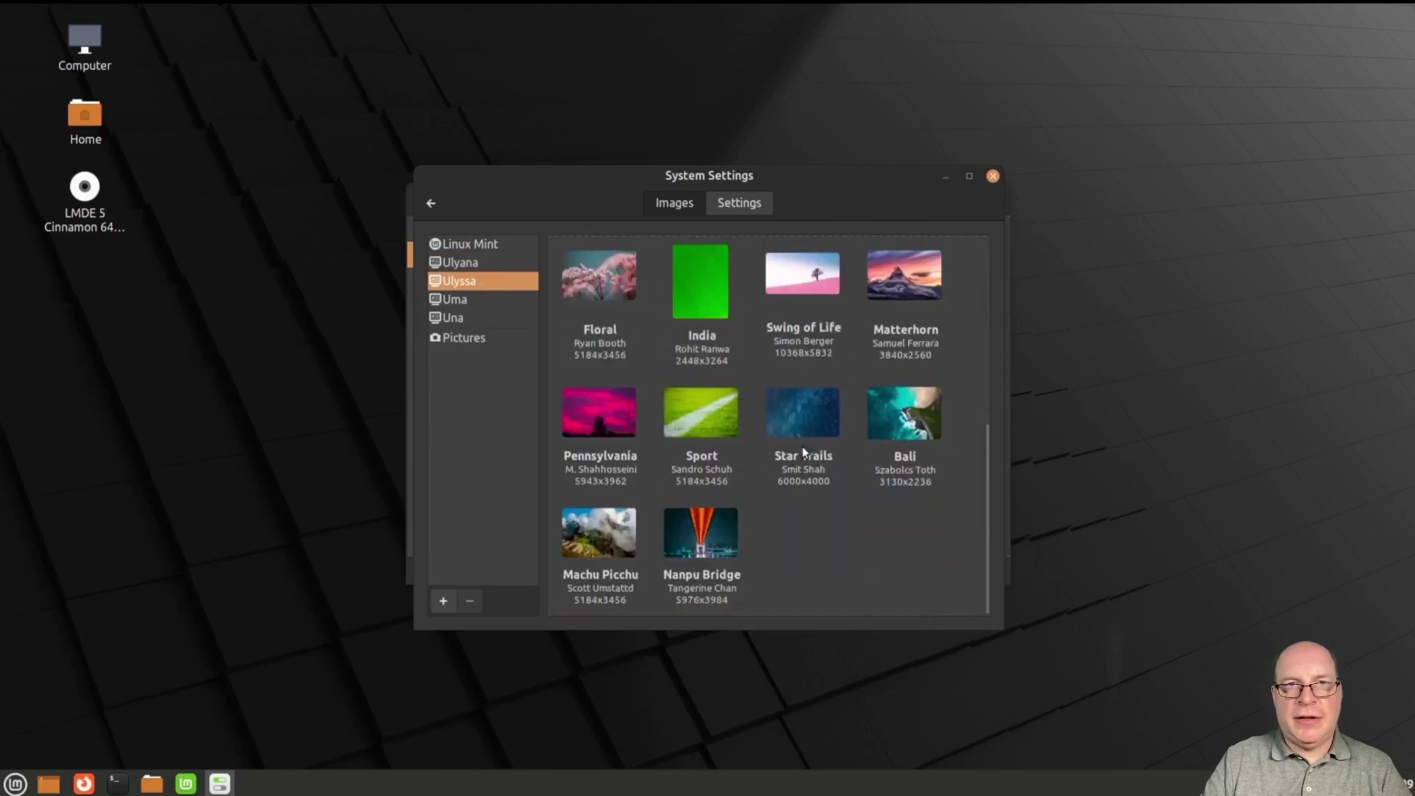
{"action": "scroll", "coordinate": [802, 446], "scroll_direction": "up", "scroll_amount": 4}
{"action": "scroll", "coordinate": [803, 445], "scroll_direction": "up", "scroll_amount": 6}
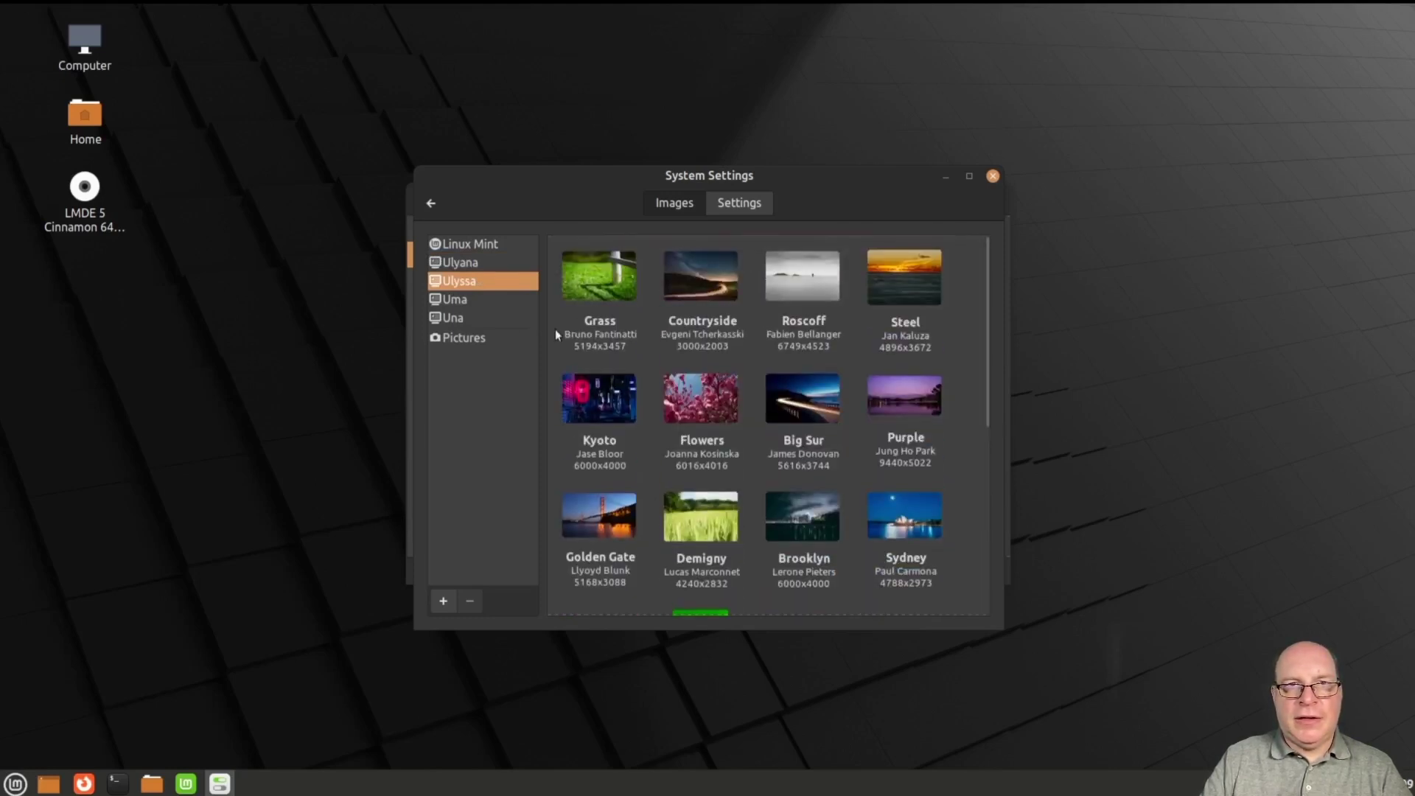
Step: Look through the Uma and Una background collections and return to the System Settings overview
{"action": "left_click", "coordinate": [455, 300]}
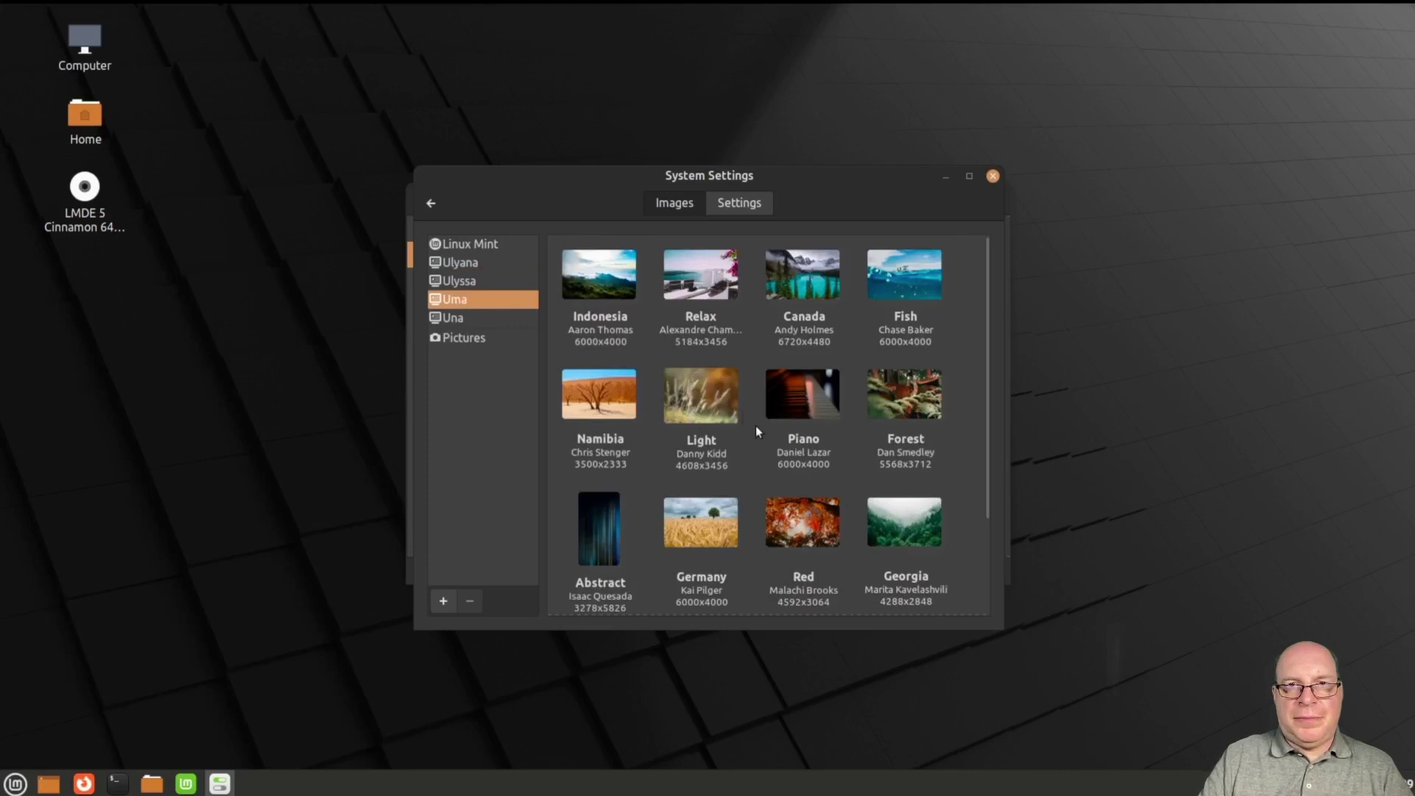
{"action": "scroll", "coordinate": [841, 451], "scroll_direction": "down", "scroll_amount": 5}
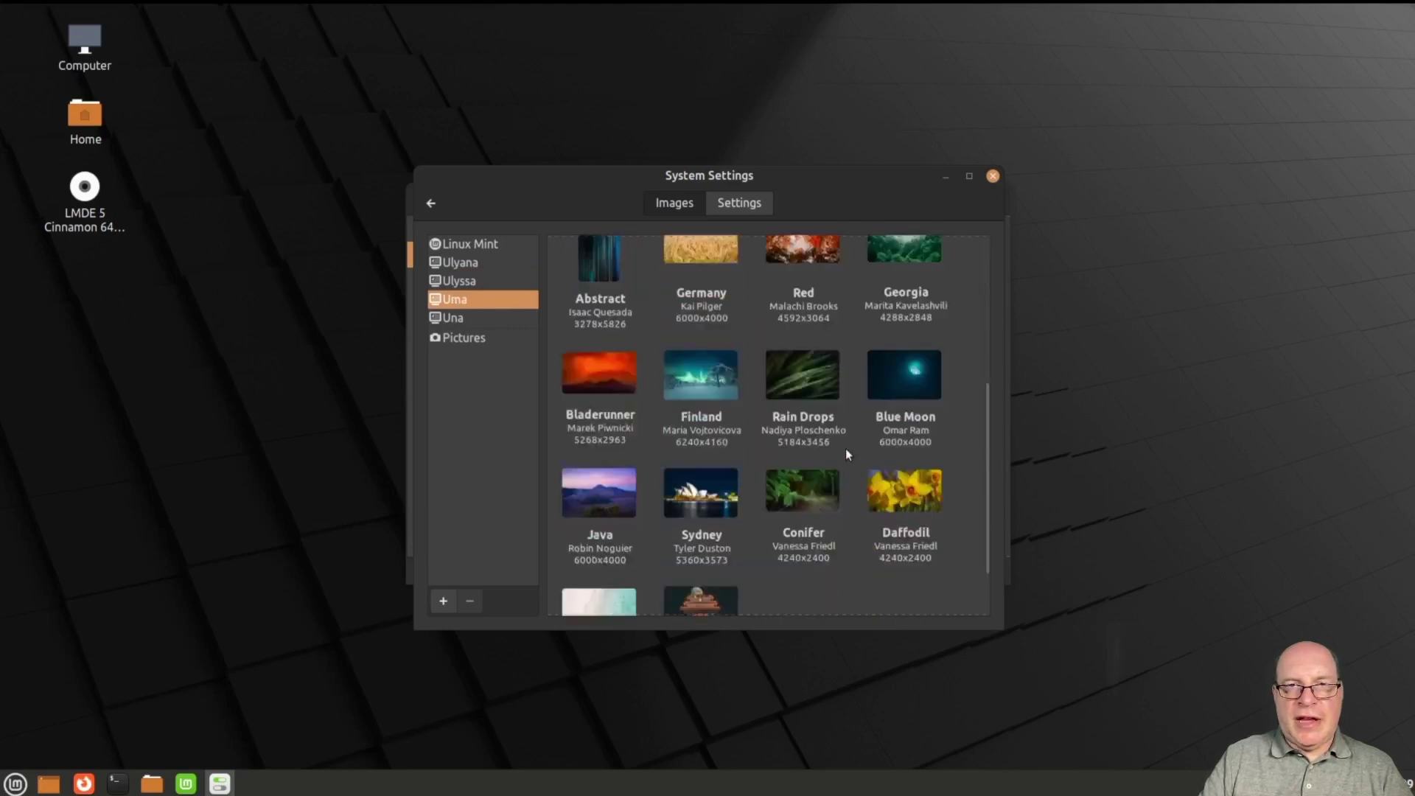
{"action": "scroll", "coordinate": [852, 452], "scroll_direction": "up", "scroll_amount": 5}
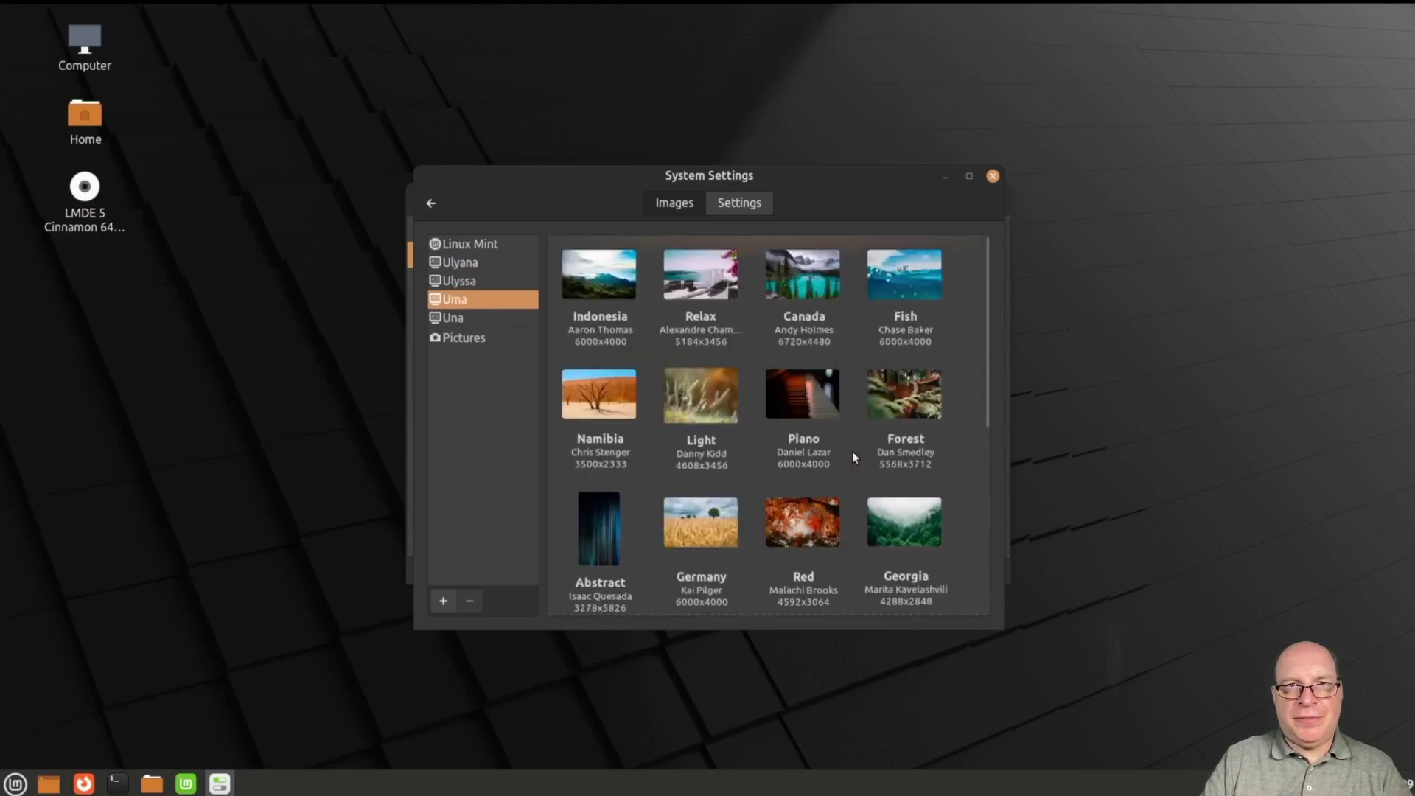
{"action": "left_click", "coordinate": [453, 318]}
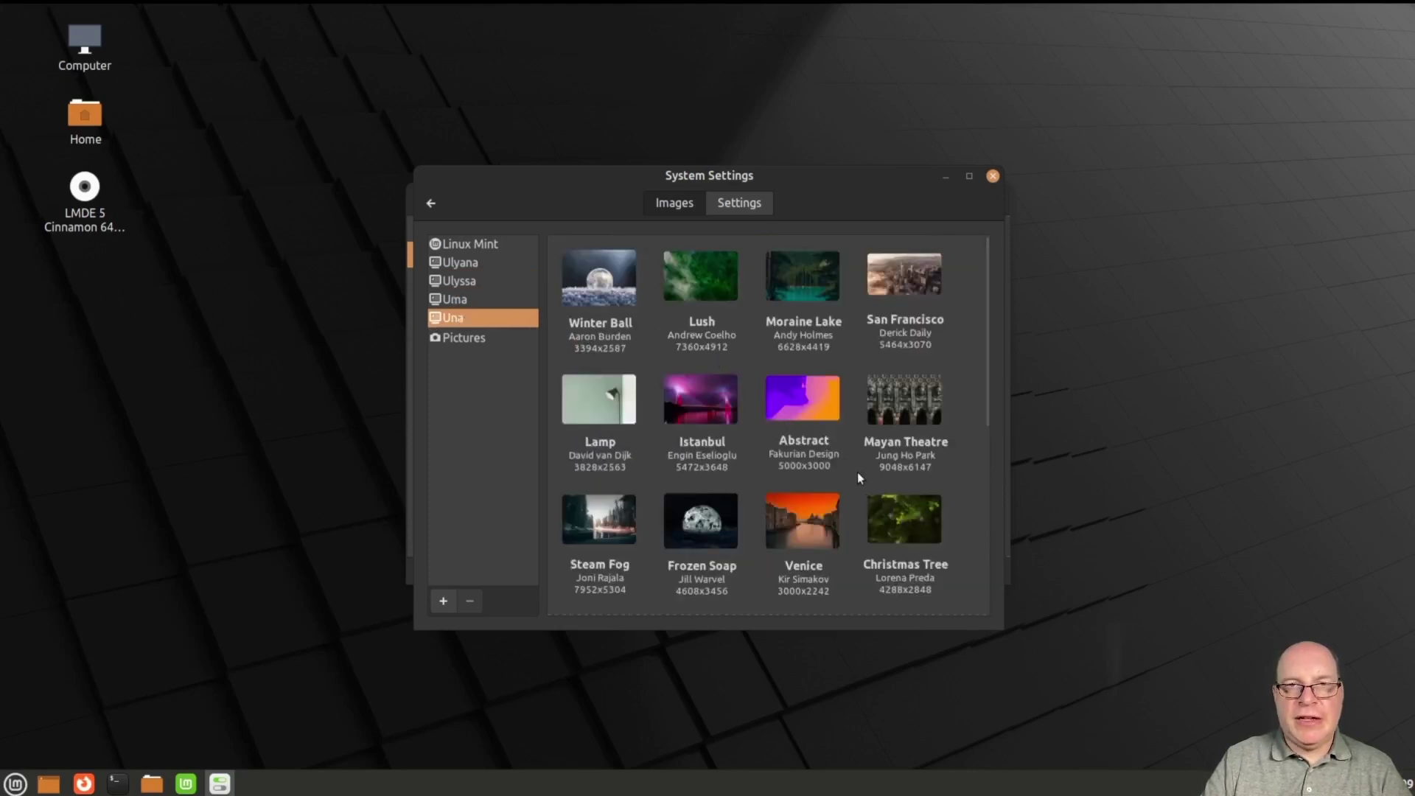
{"action": "scroll", "coordinate": [858, 472], "scroll_direction": "down", "scroll_amount": 5}
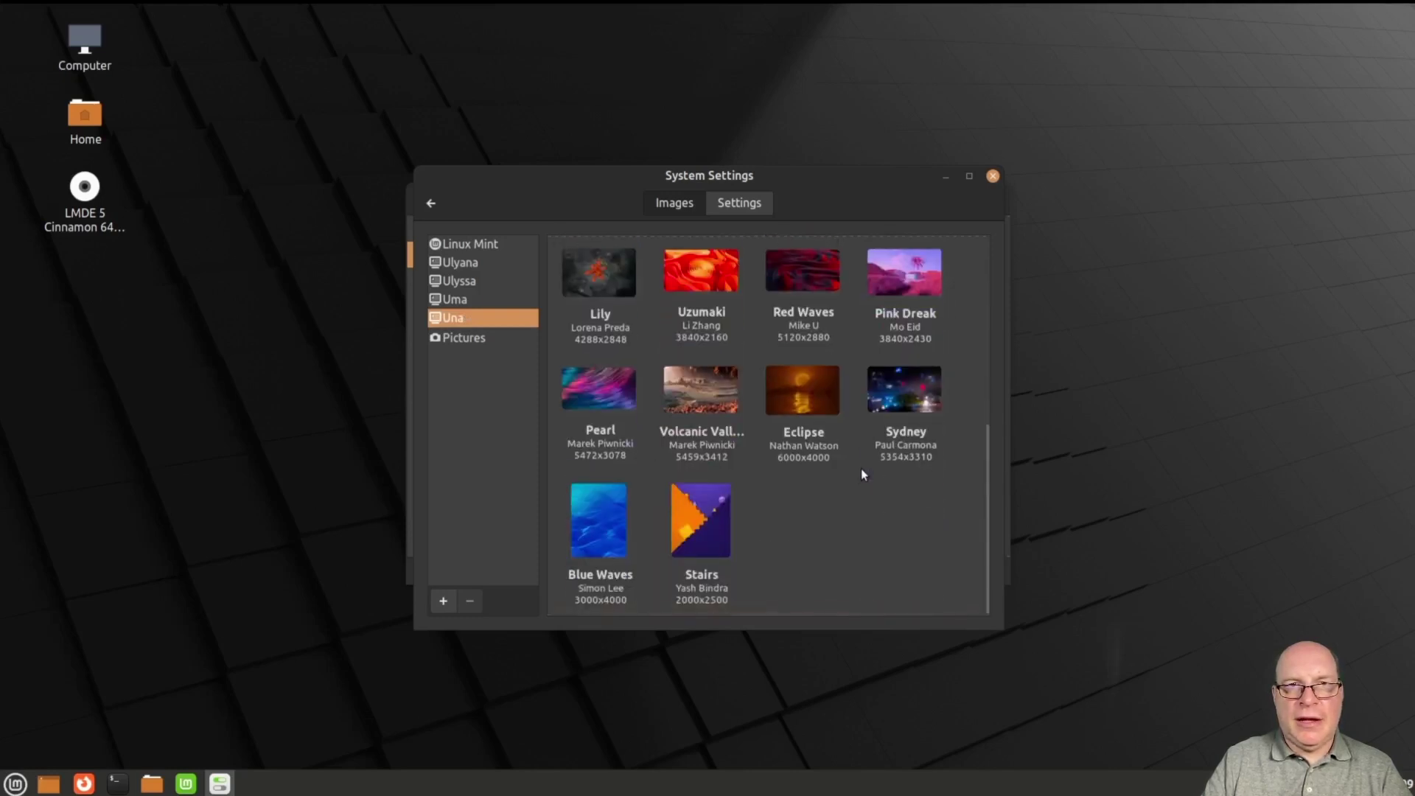
{"action": "scroll", "coordinate": [860, 468], "scroll_direction": "up", "scroll_amount": 3}
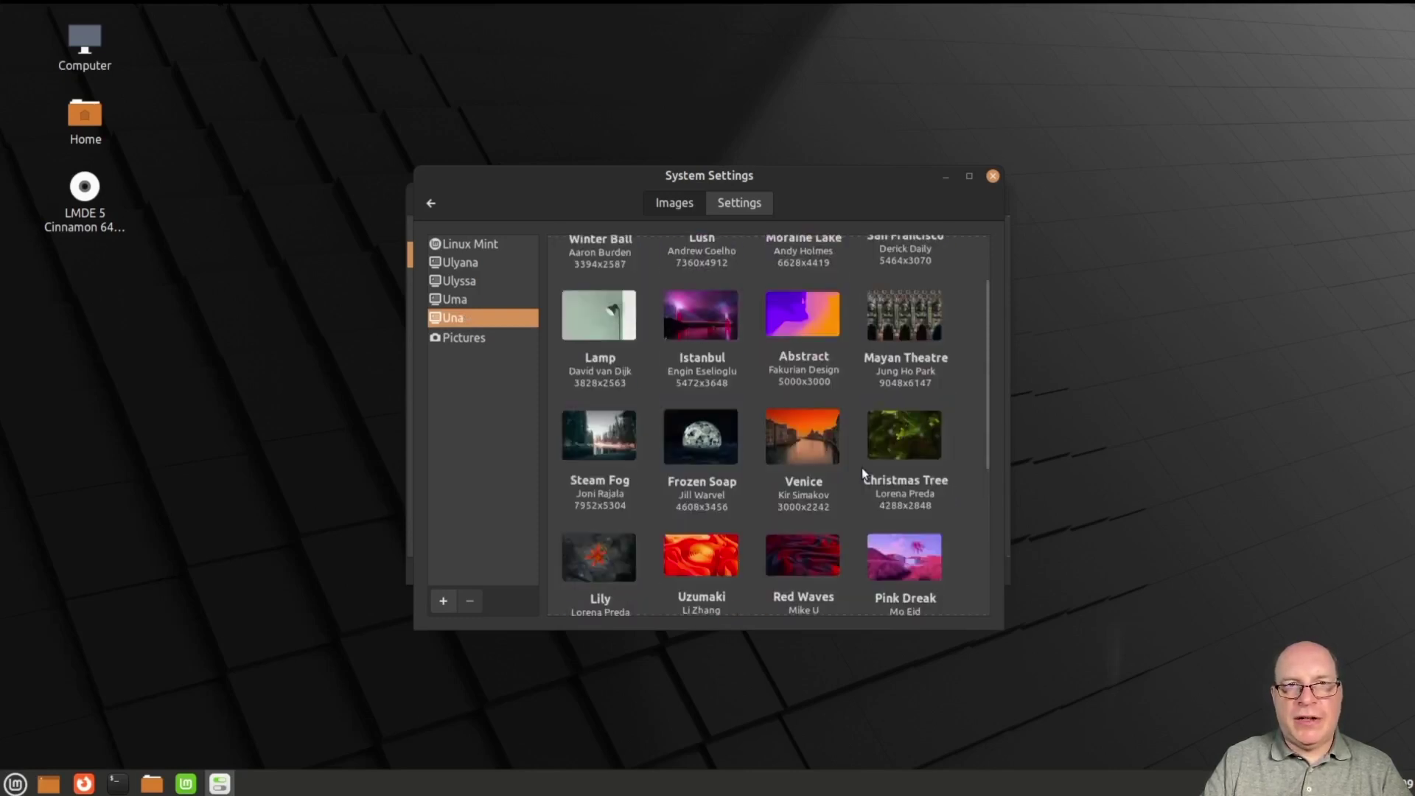
{"action": "scroll", "coordinate": [861, 468], "scroll_direction": "up", "scroll_amount": 2}
{"action": "left_click", "coordinate": [431, 207]}
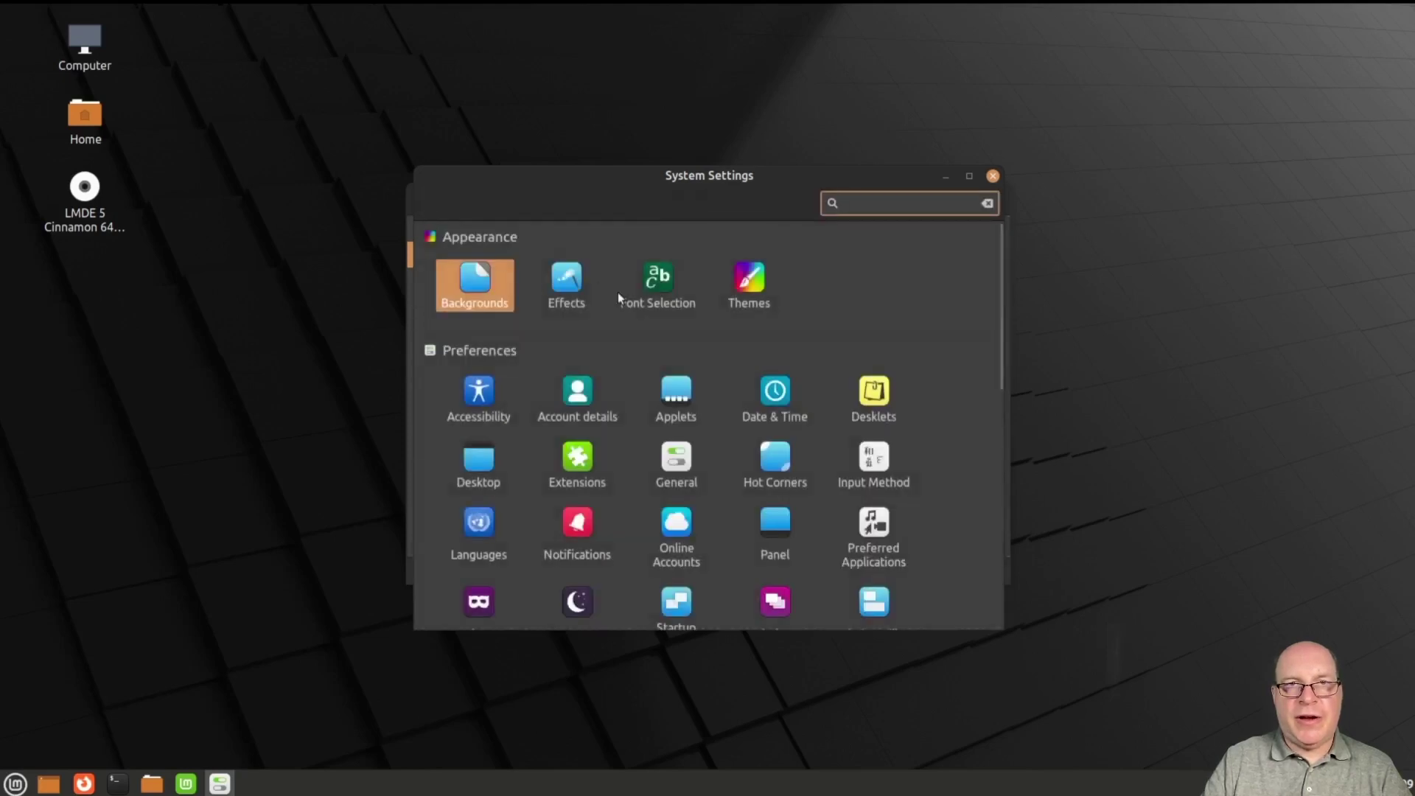
Step: Review the theme settings and the themes available for download, and return to the System Settings overview
{"action": "left_click", "coordinate": [750, 289]}
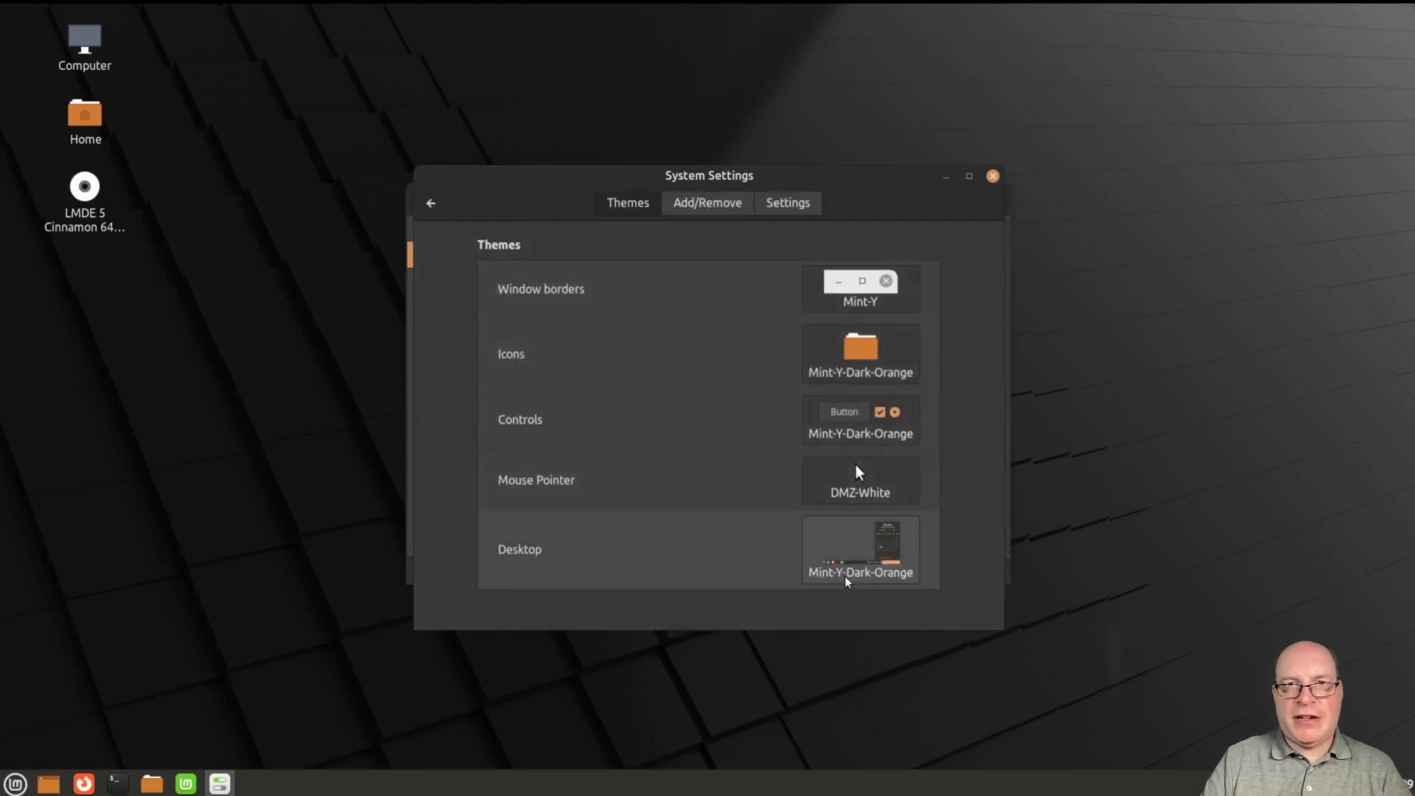
{"action": "left_click", "coordinate": [721, 212]}
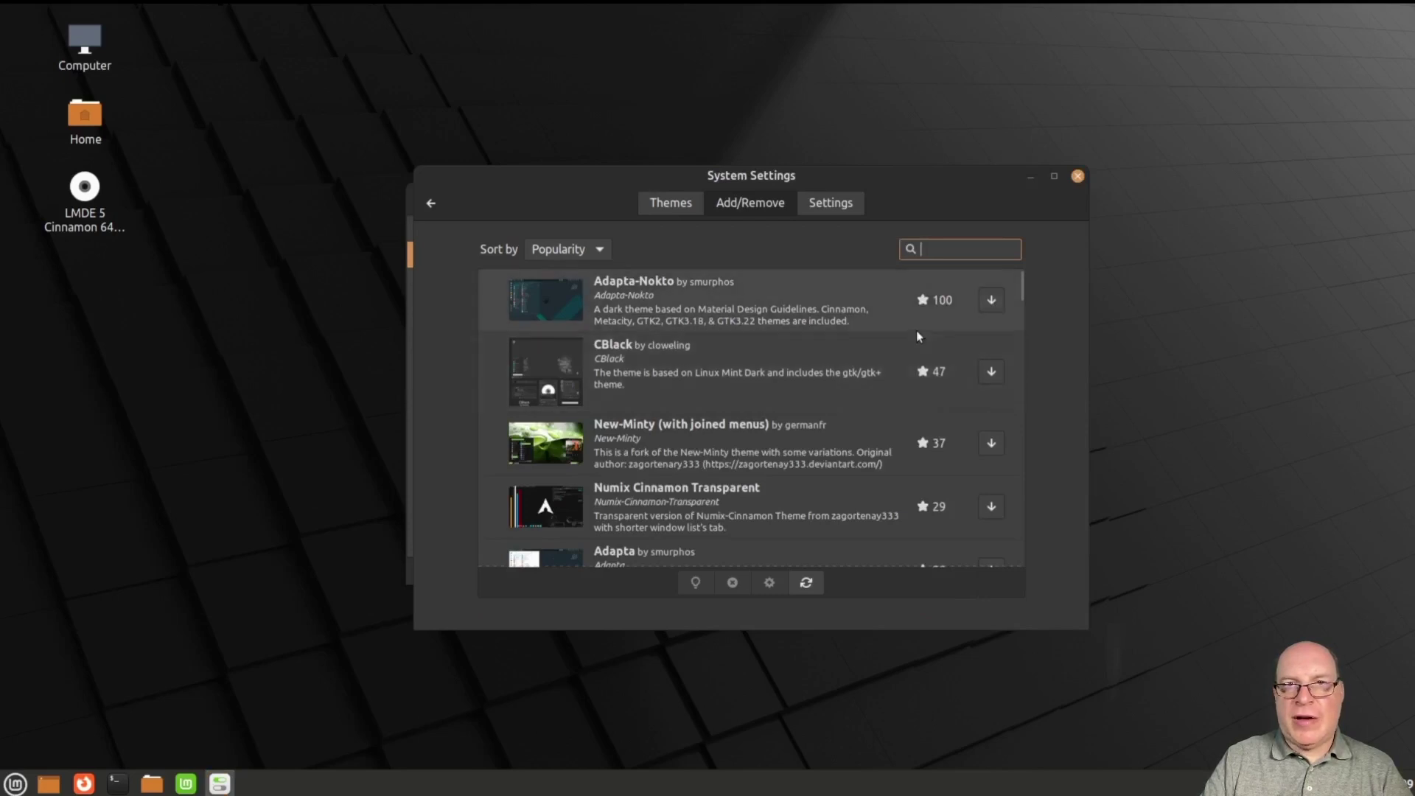
{"action": "left_click", "coordinate": [427, 206]}
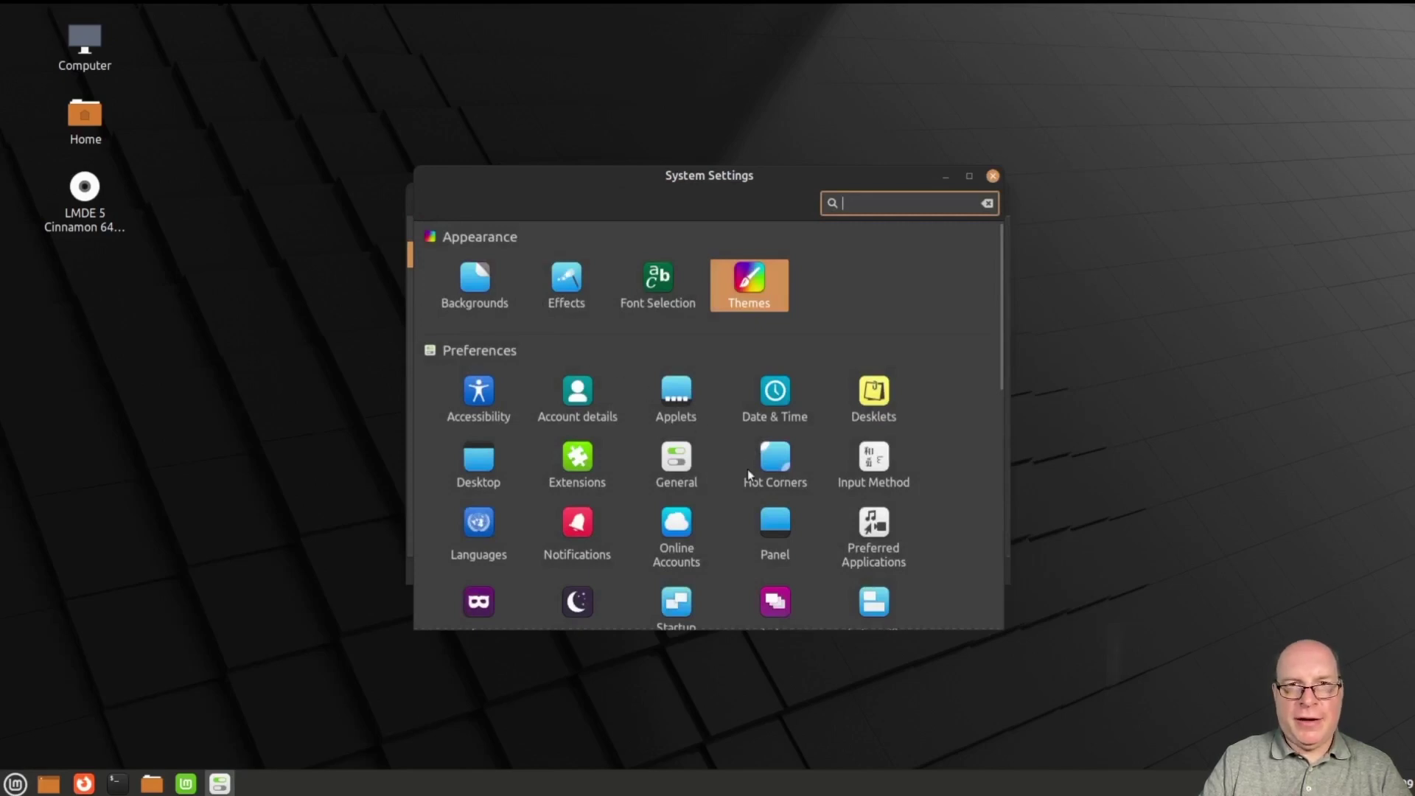
Step: Look over the Preferences, Hardware and Administration categories of System Settings and check the System Info page
{"action": "scroll", "coordinate": [726, 492], "scroll_direction": "down", "scroll_amount": 3}
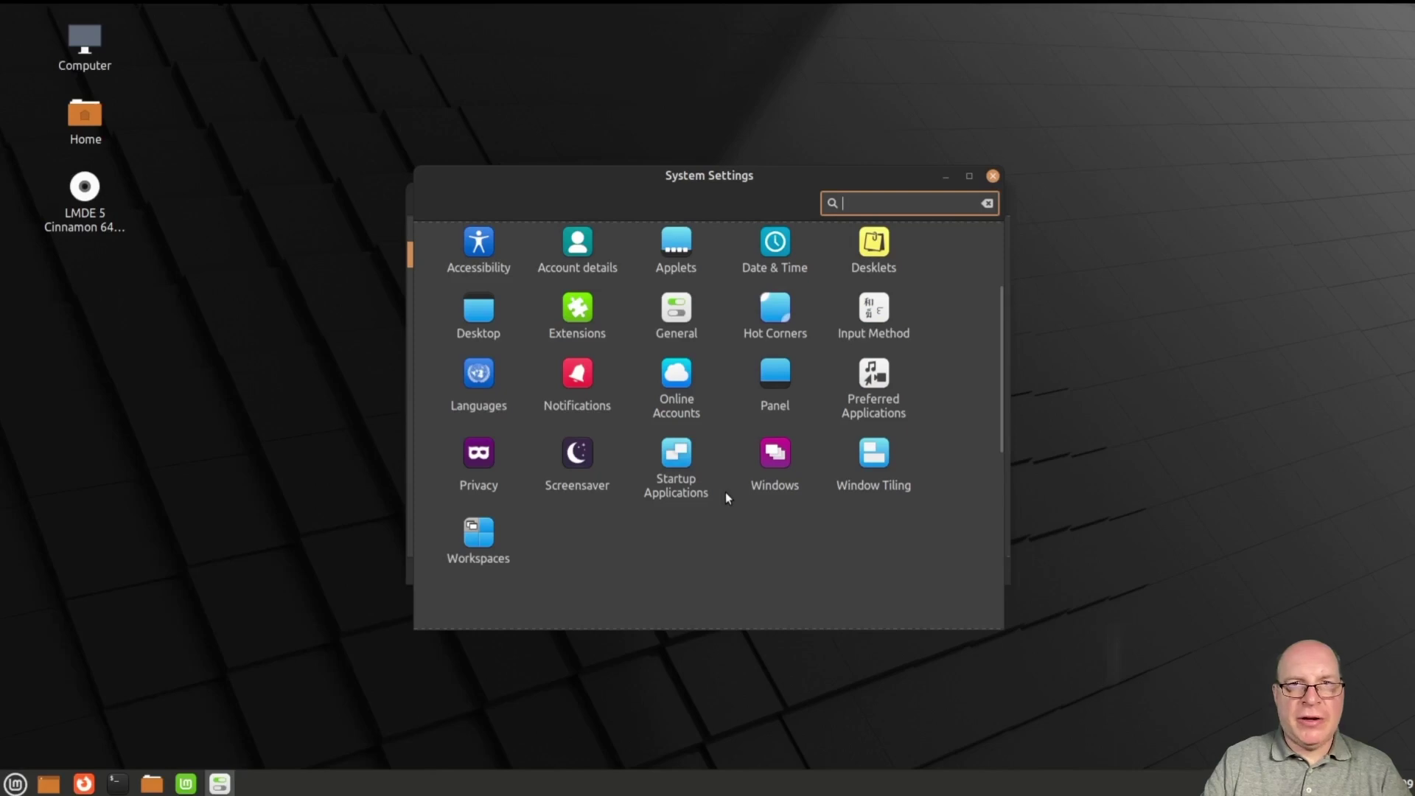
{"action": "scroll", "coordinate": [728, 489], "scroll_direction": "down", "scroll_amount": 3}
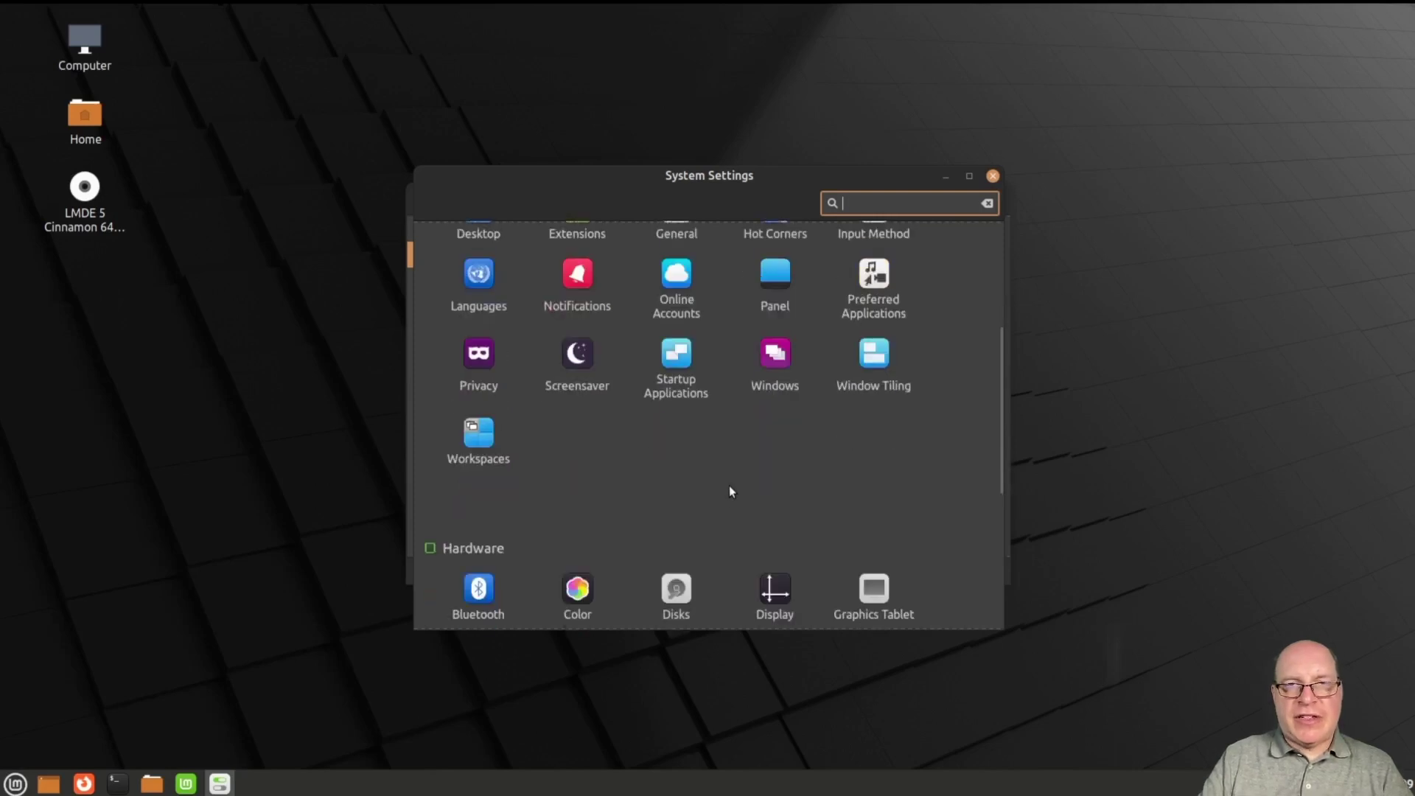
{"action": "scroll", "coordinate": [730, 489], "scroll_direction": "down", "scroll_amount": 2}
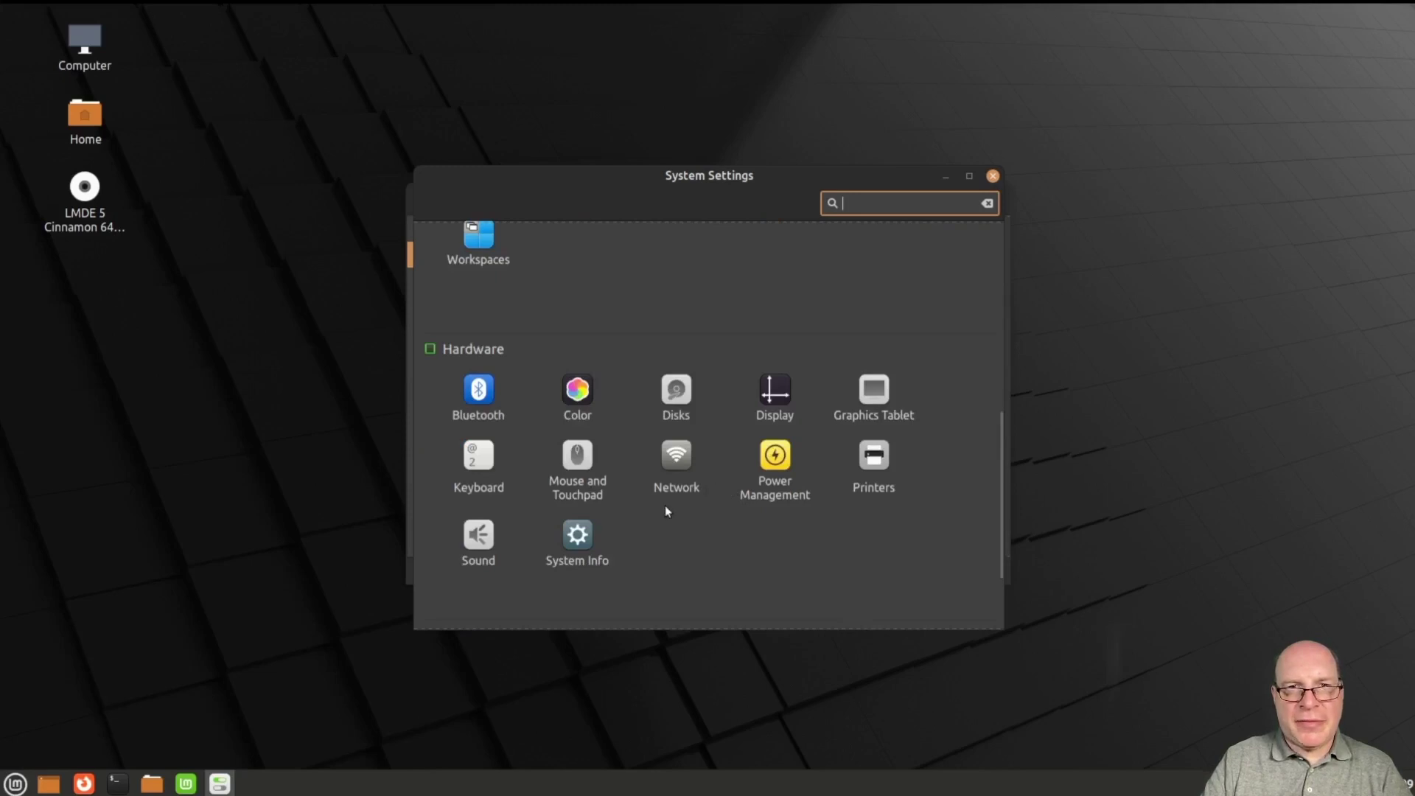
{"action": "scroll", "coordinate": [709, 511], "scroll_direction": "down", "scroll_amount": 1}
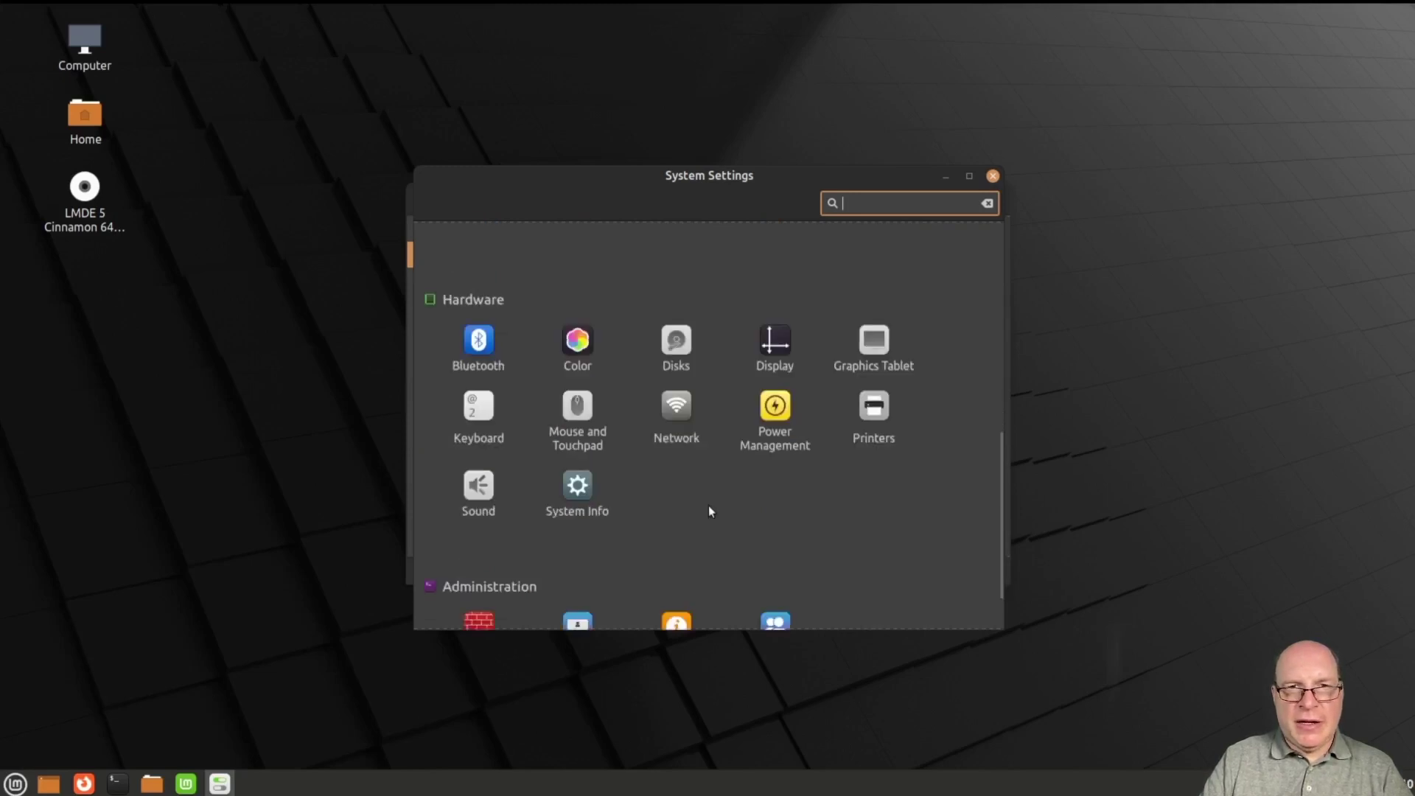
{"action": "left_click", "coordinate": [601, 492]}
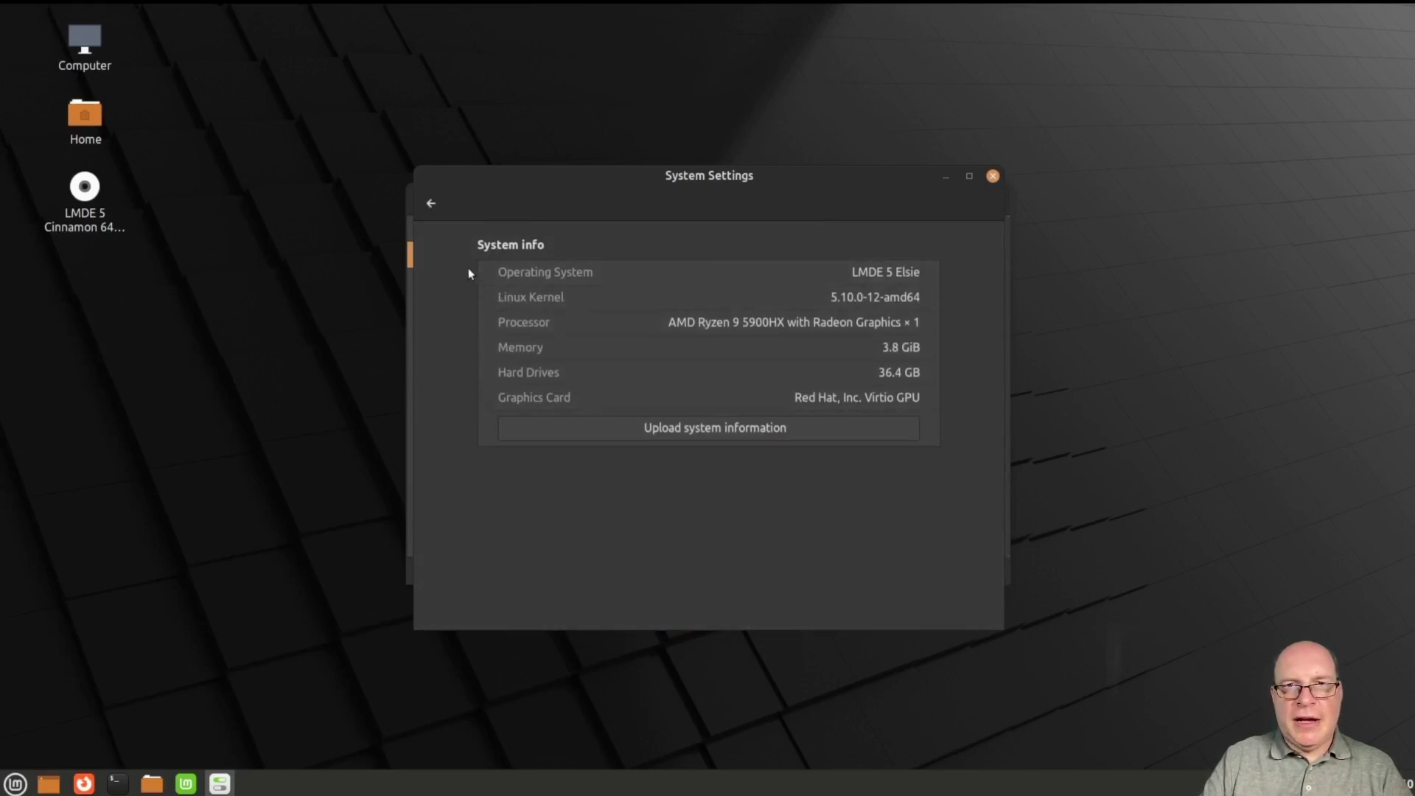
{"action": "left_click", "coordinate": [431, 205]}
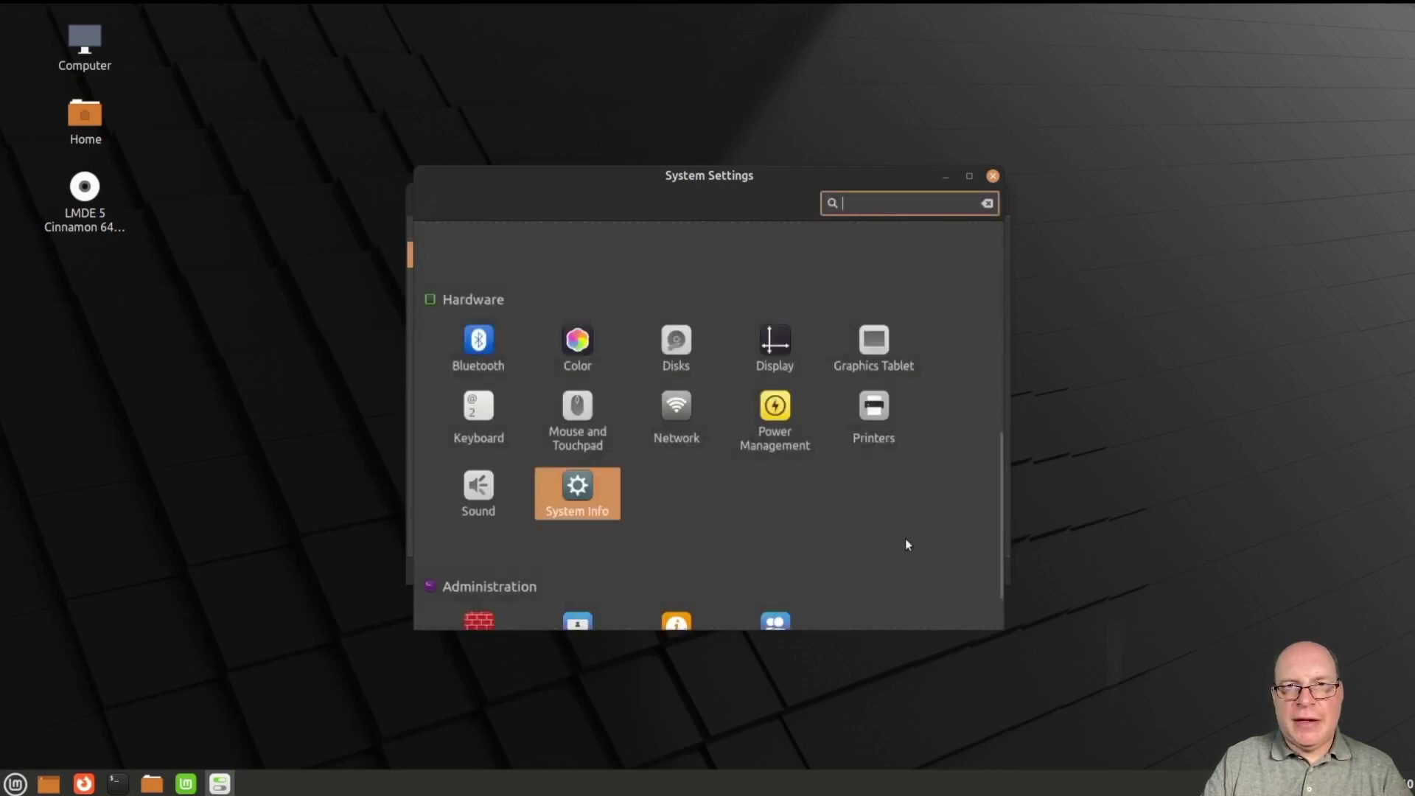
{"action": "scroll", "coordinate": [900, 536], "scroll_direction": "down", "scroll_amount": 2}
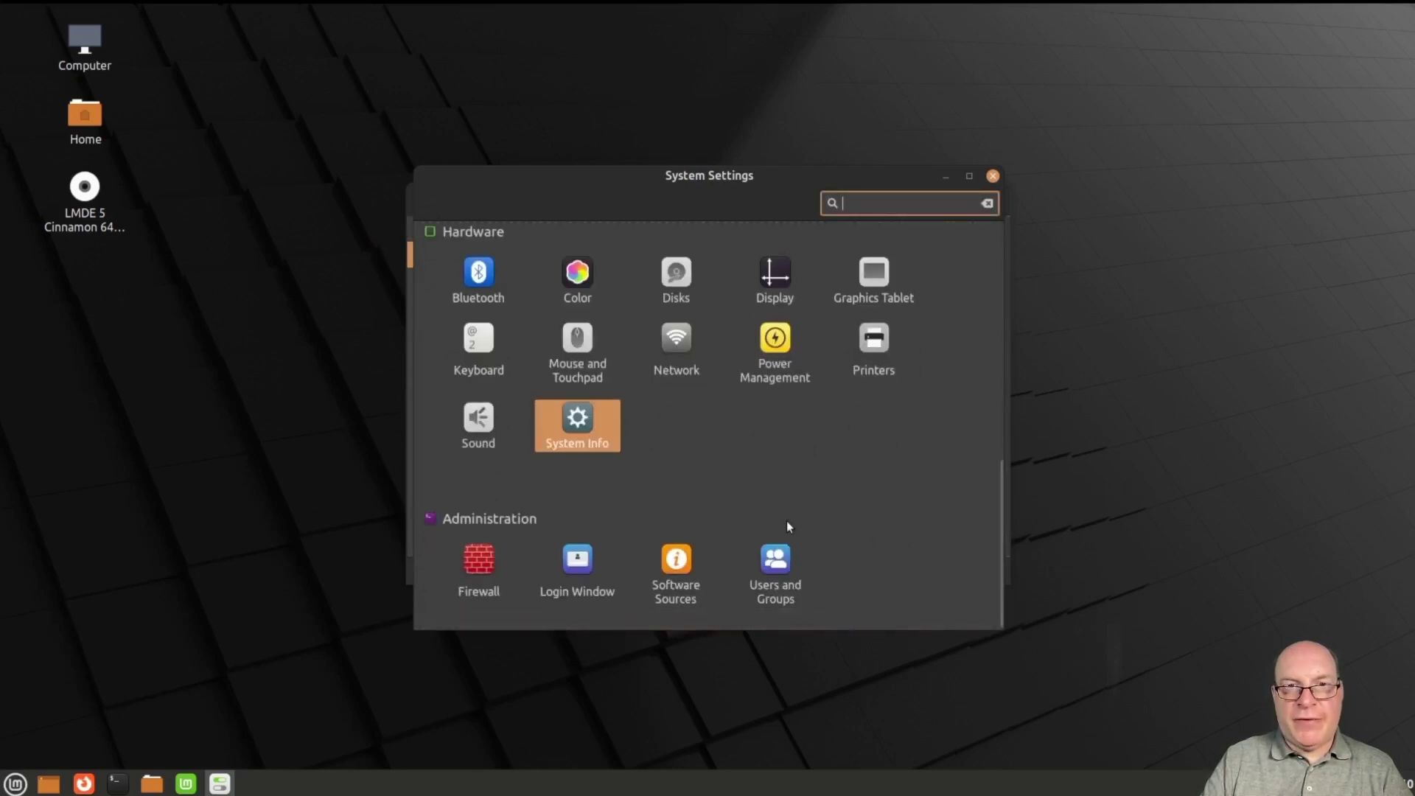
Step: Open the Firewall configuration, authenticate with the account password, and look over its Getting started page
{"action": "left_click", "coordinate": [472, 562]}
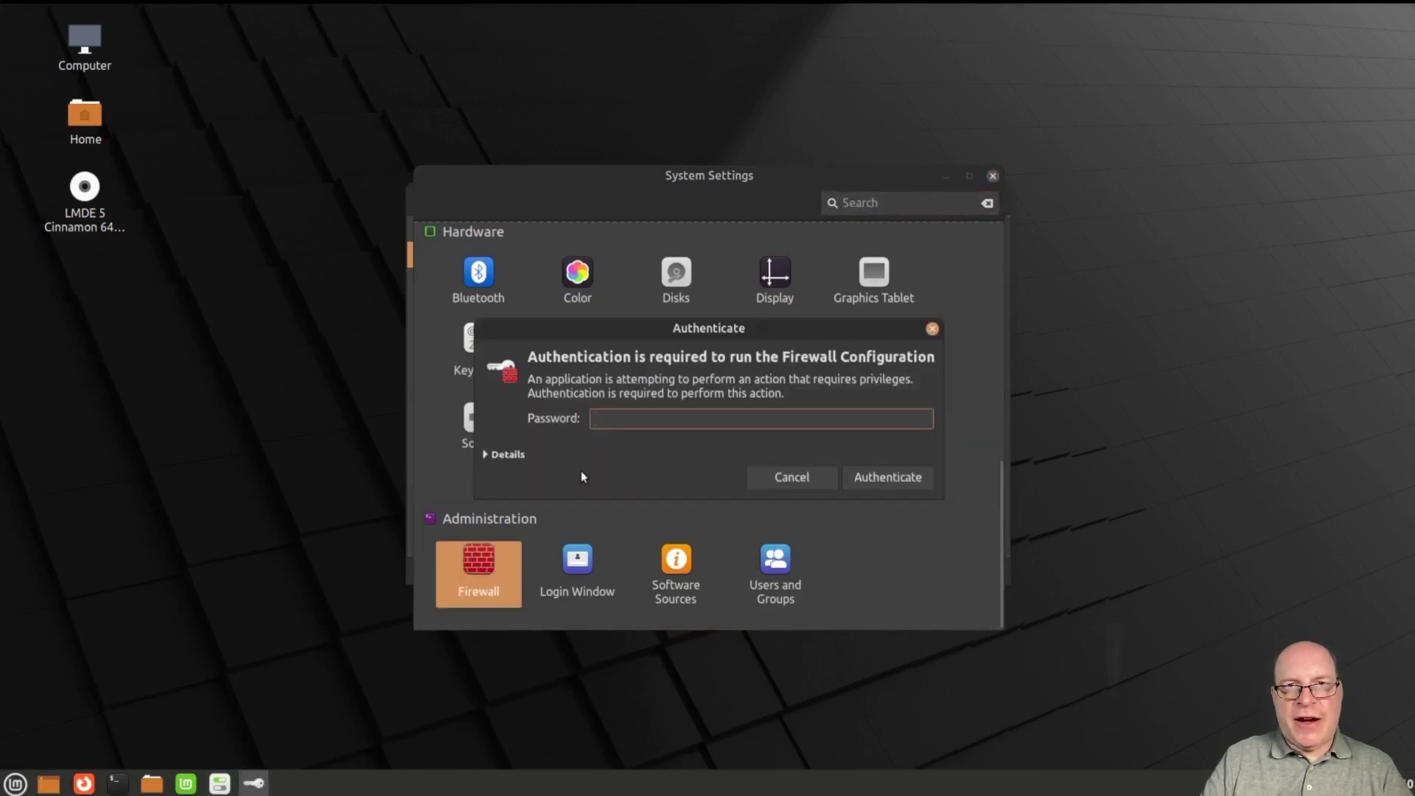
{"action": "type", "text": "********"}
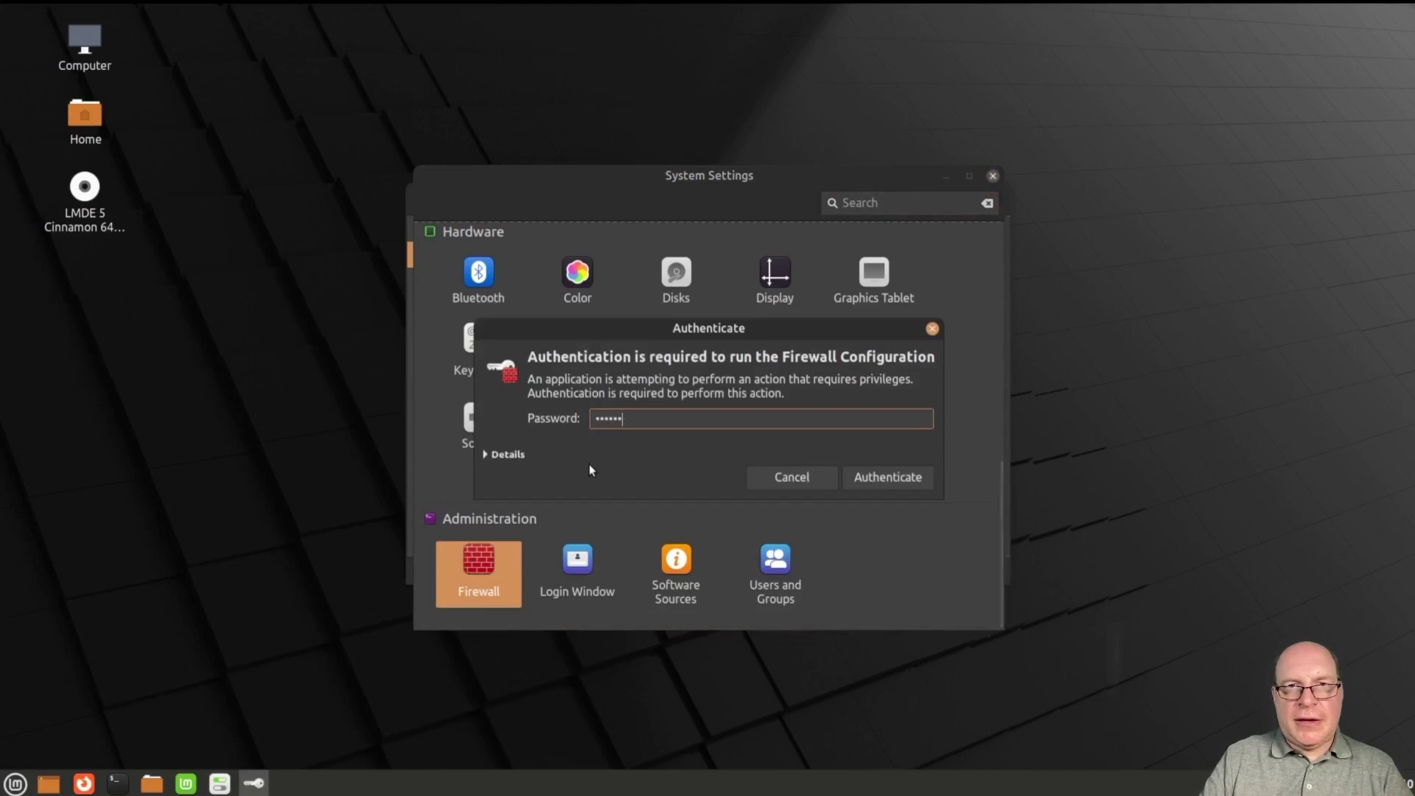
{"action": "key", "text": "Return"}
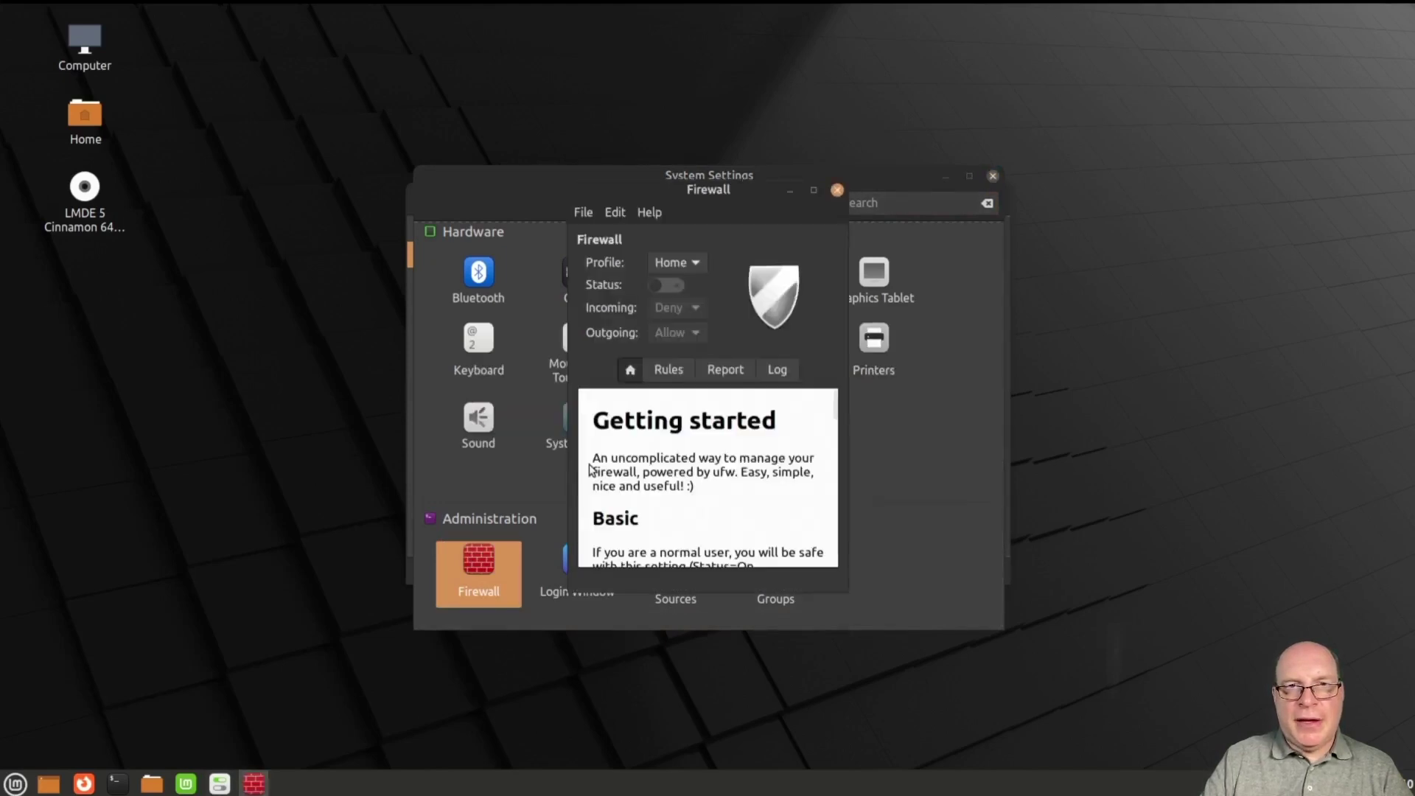
{"action": "double_click", "coordinate": [653, 459]}
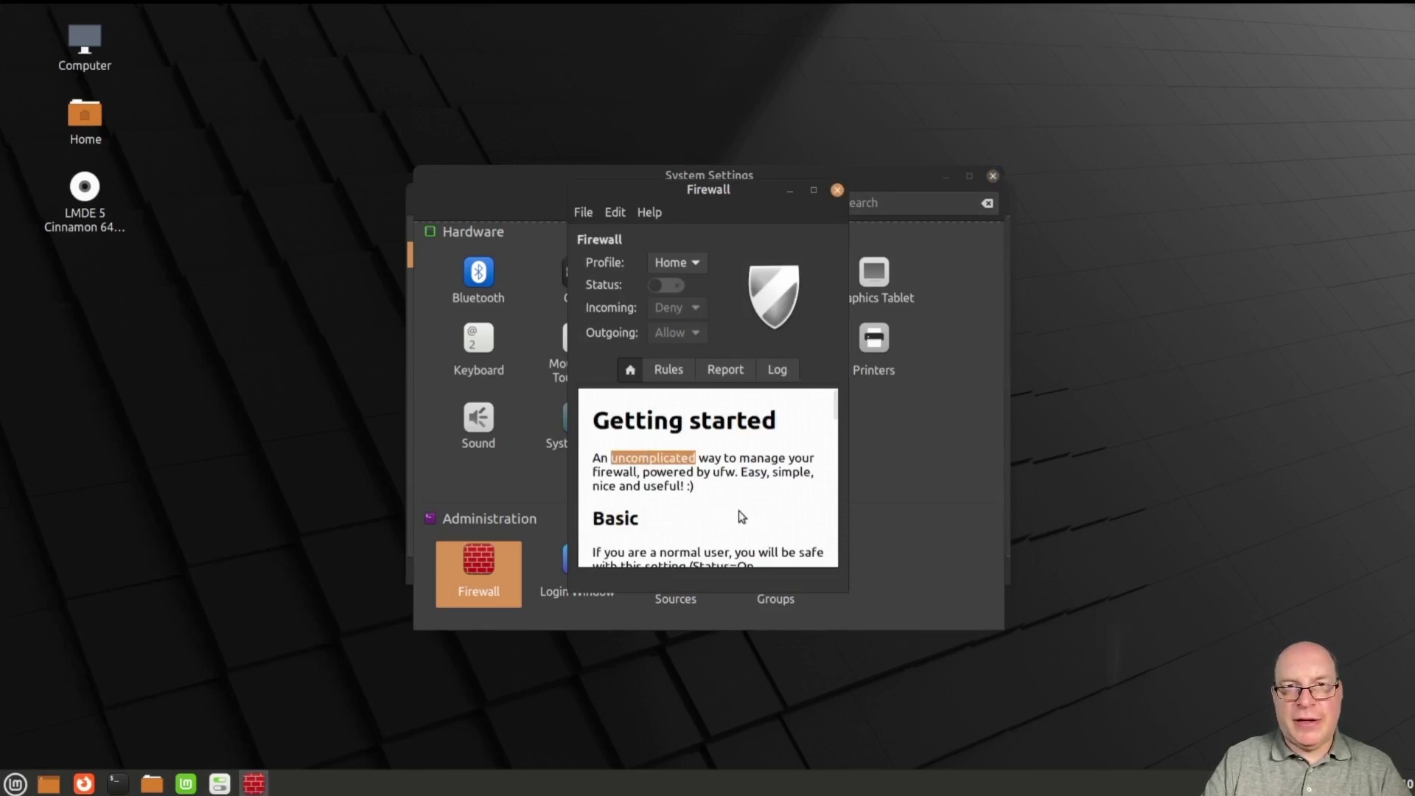
{"action": "scroll", "coordinate": [742, 518], "scroll_direction": "down", "scroll_amount": 2}
{"action": "scroll", "coordinate": [737, 515], "scroll_direction": "up", "scroll_amount": 2}
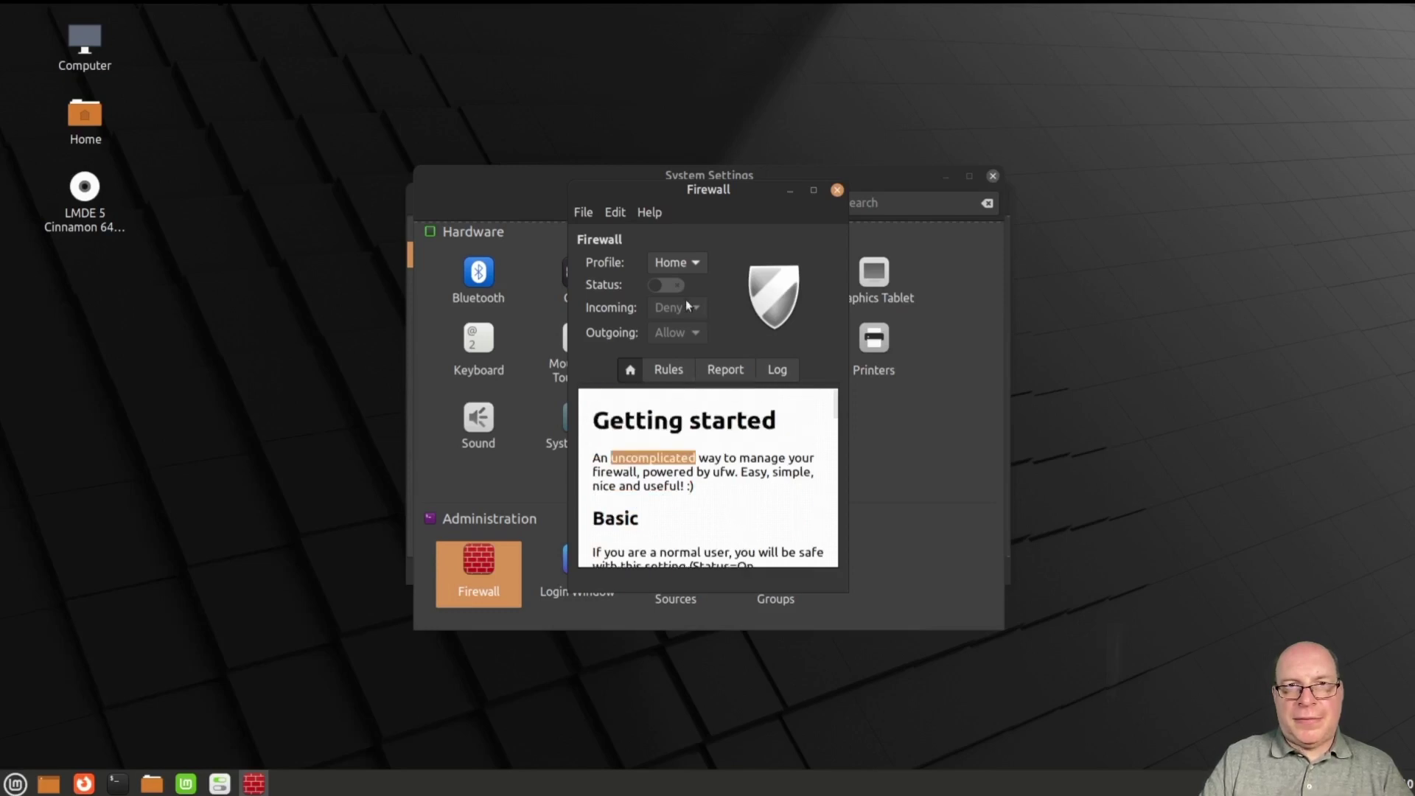
Step: Check the available firewall profiles, keeping Home, and the rules list, then close the Firewall window
{"action": "left_click", "coordinate": [696, 267]}
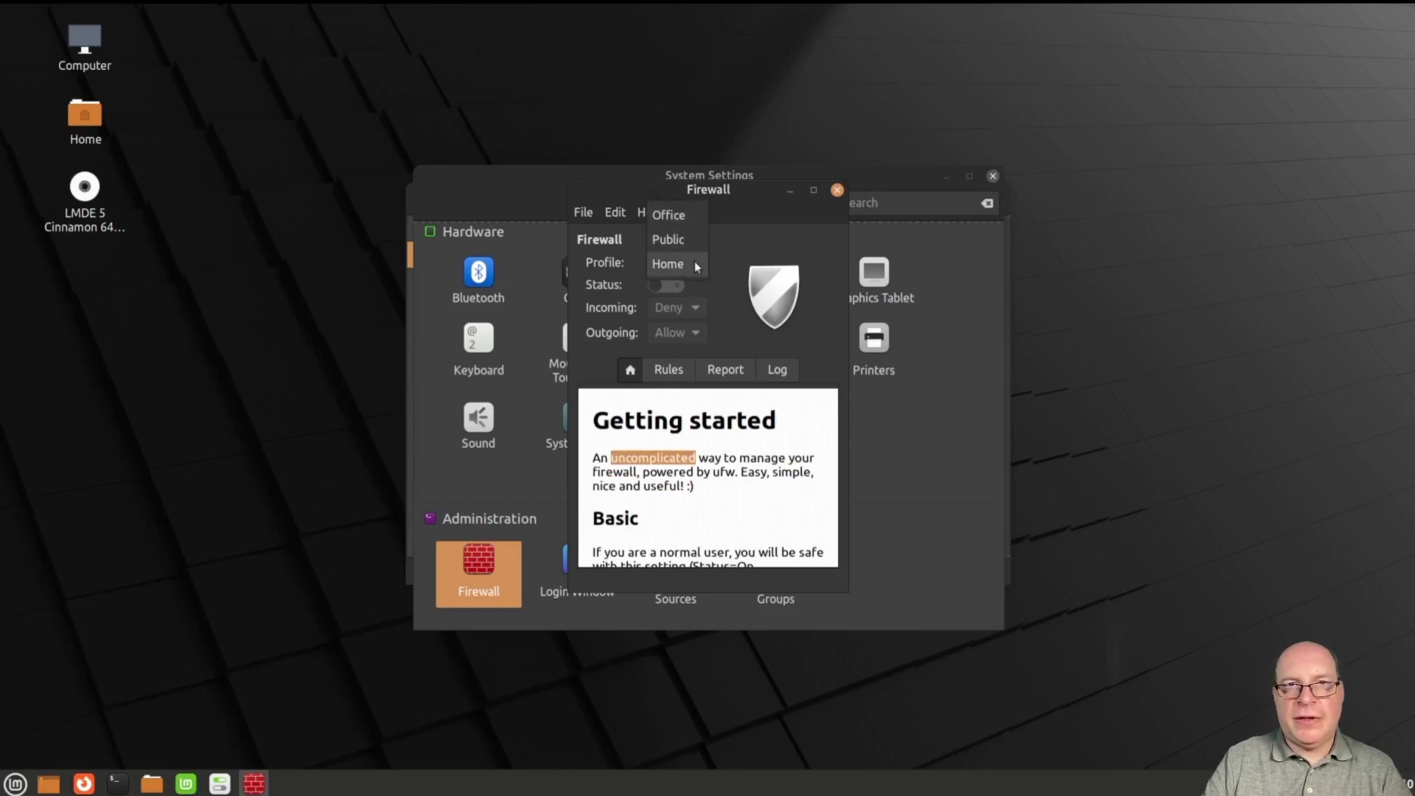
{"action": "left_click", "coordinate": [695, 264]}
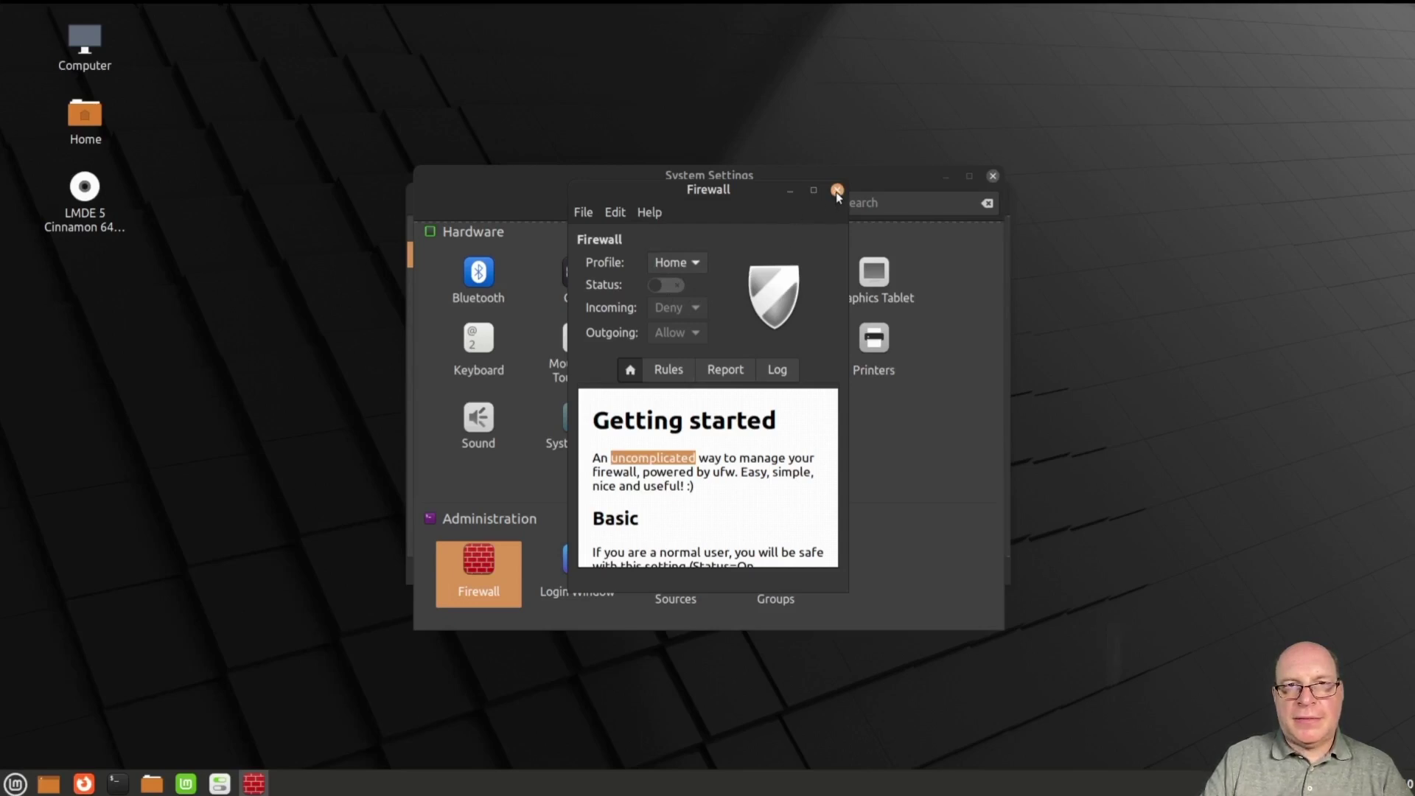
{"action": "left_click", "coordinate": [670, 368]}
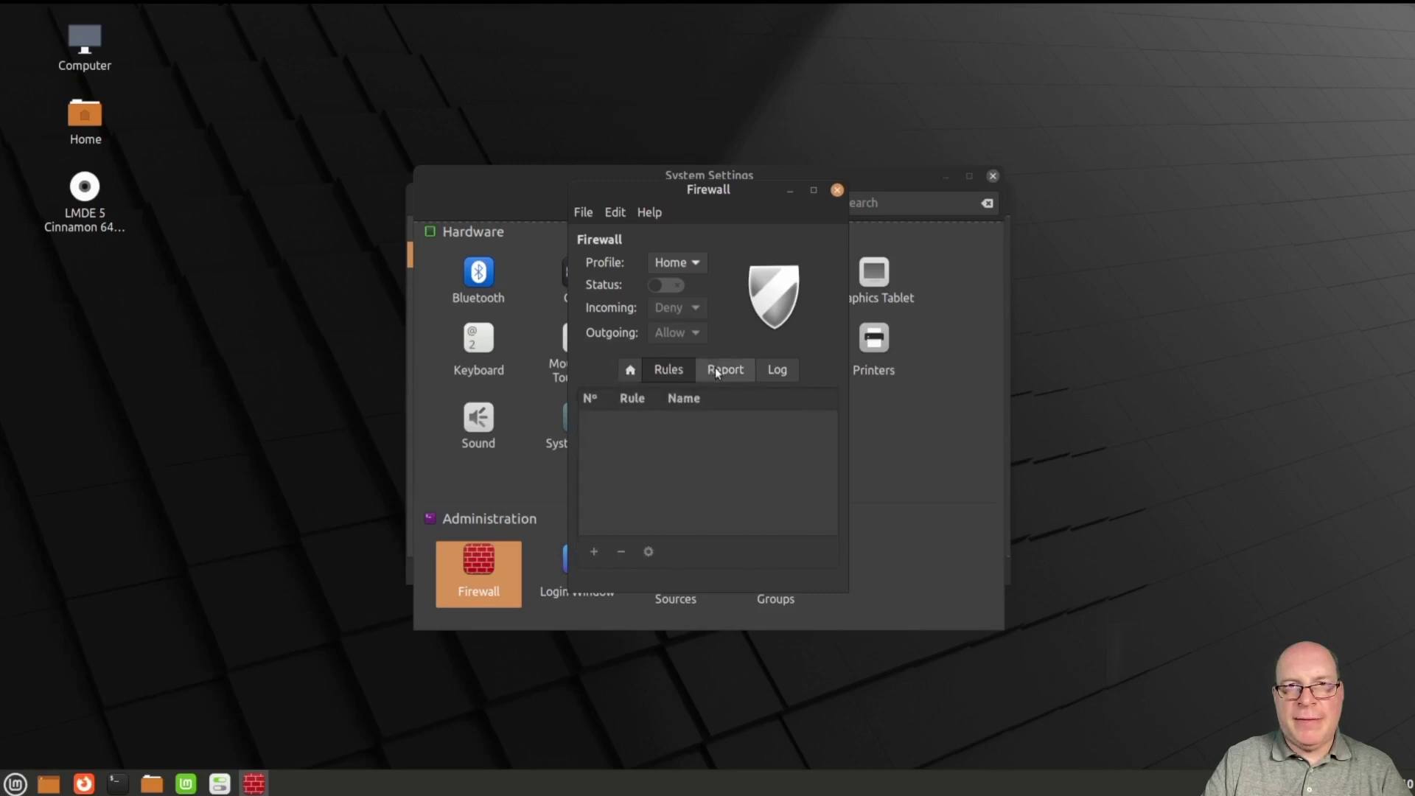
{"action": "left_click", "coordinate": [631, 368]}
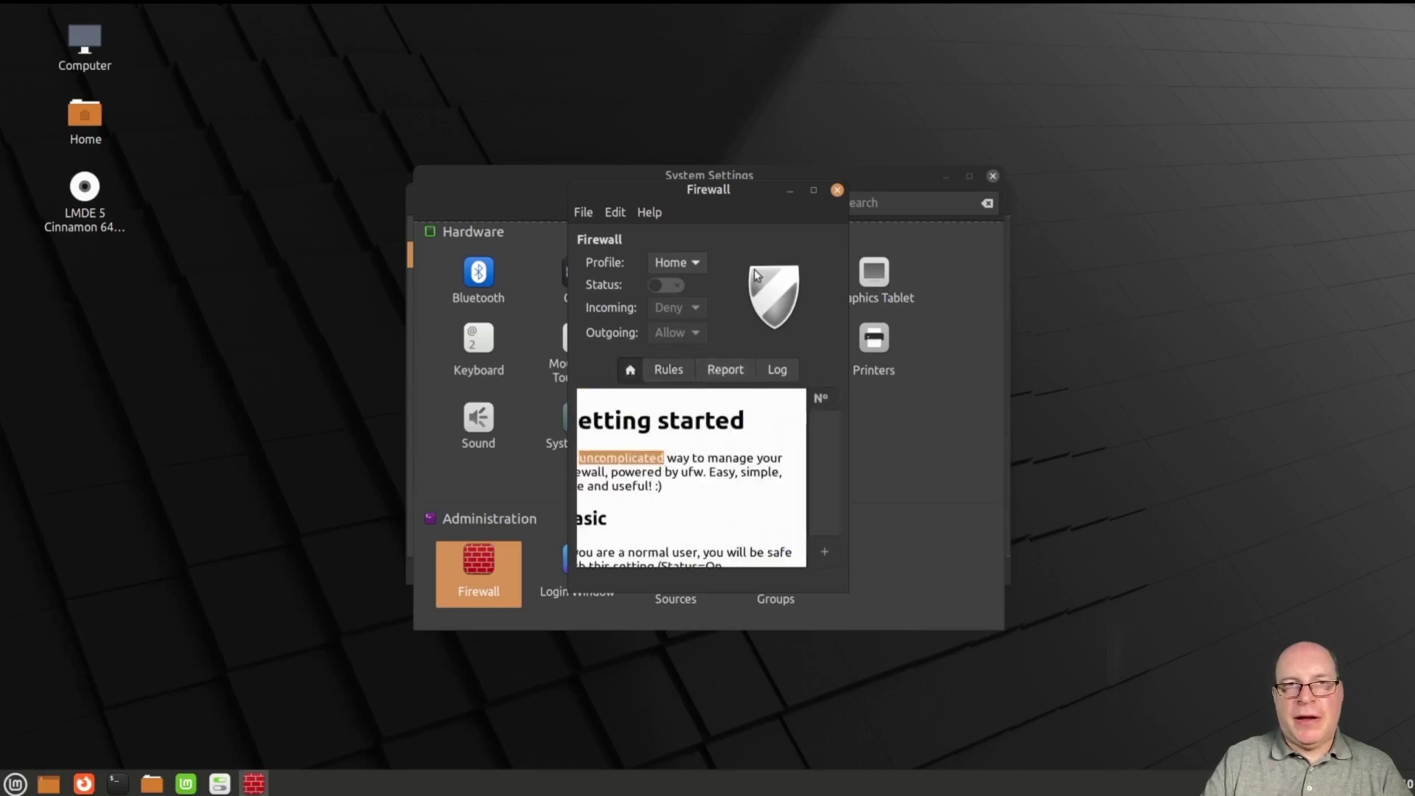
{"action": "left_click", "coordinate": [838, 191]}
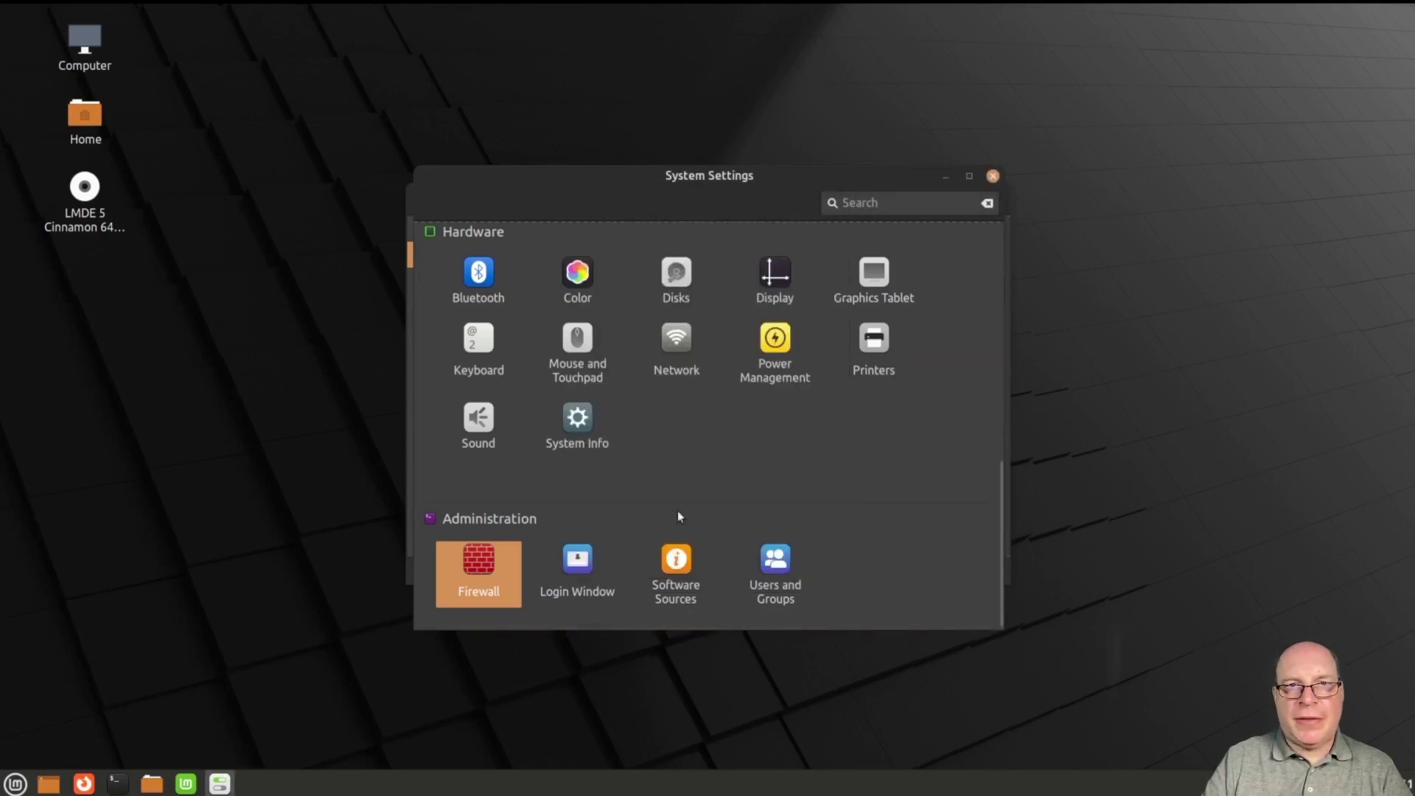
Step: Open Software Sources with the account password, review the official and additional repositories, and close it
{"action": "left_click", "coordinate": [673, 566]}
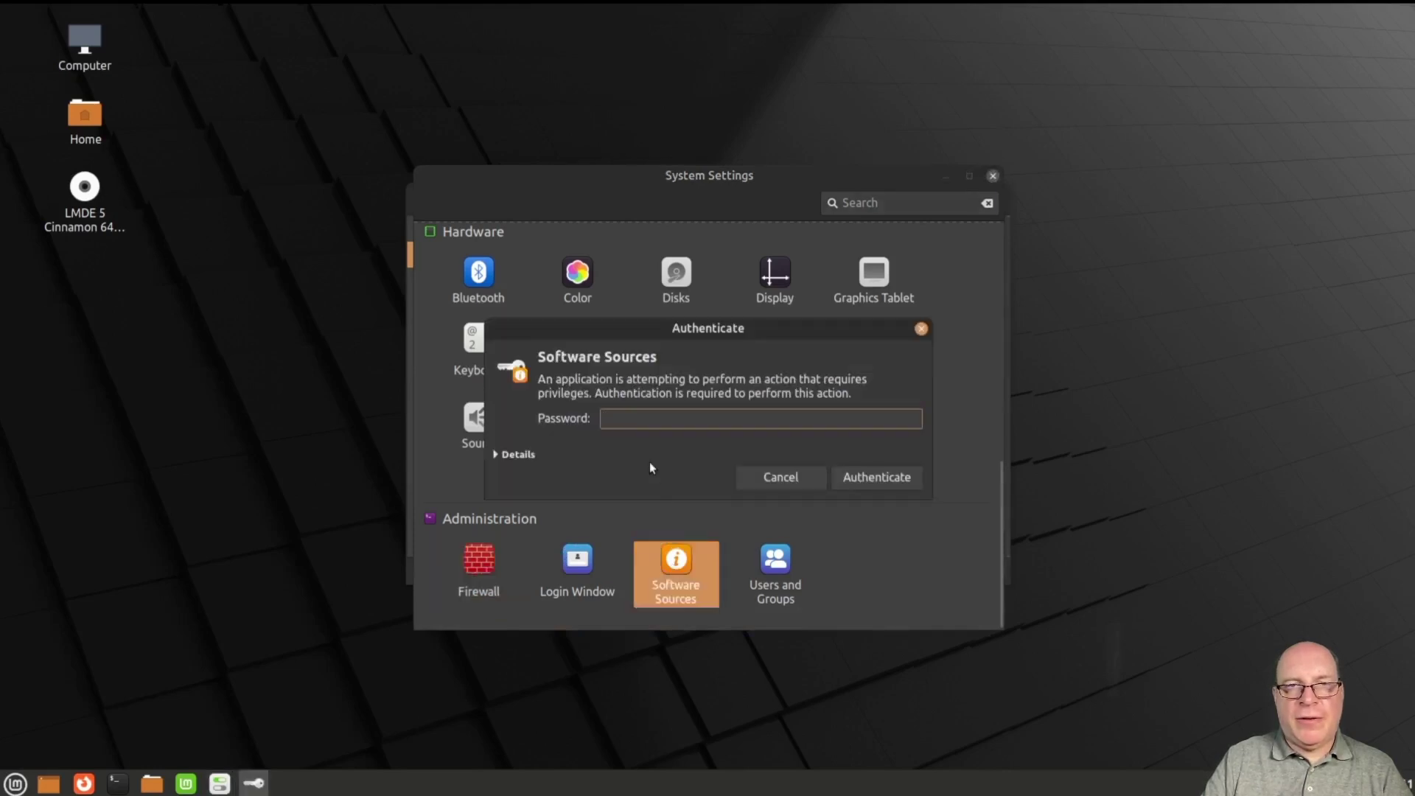
{"action": "type", "text": "********"}
{"action": "key", "text": "Return"}
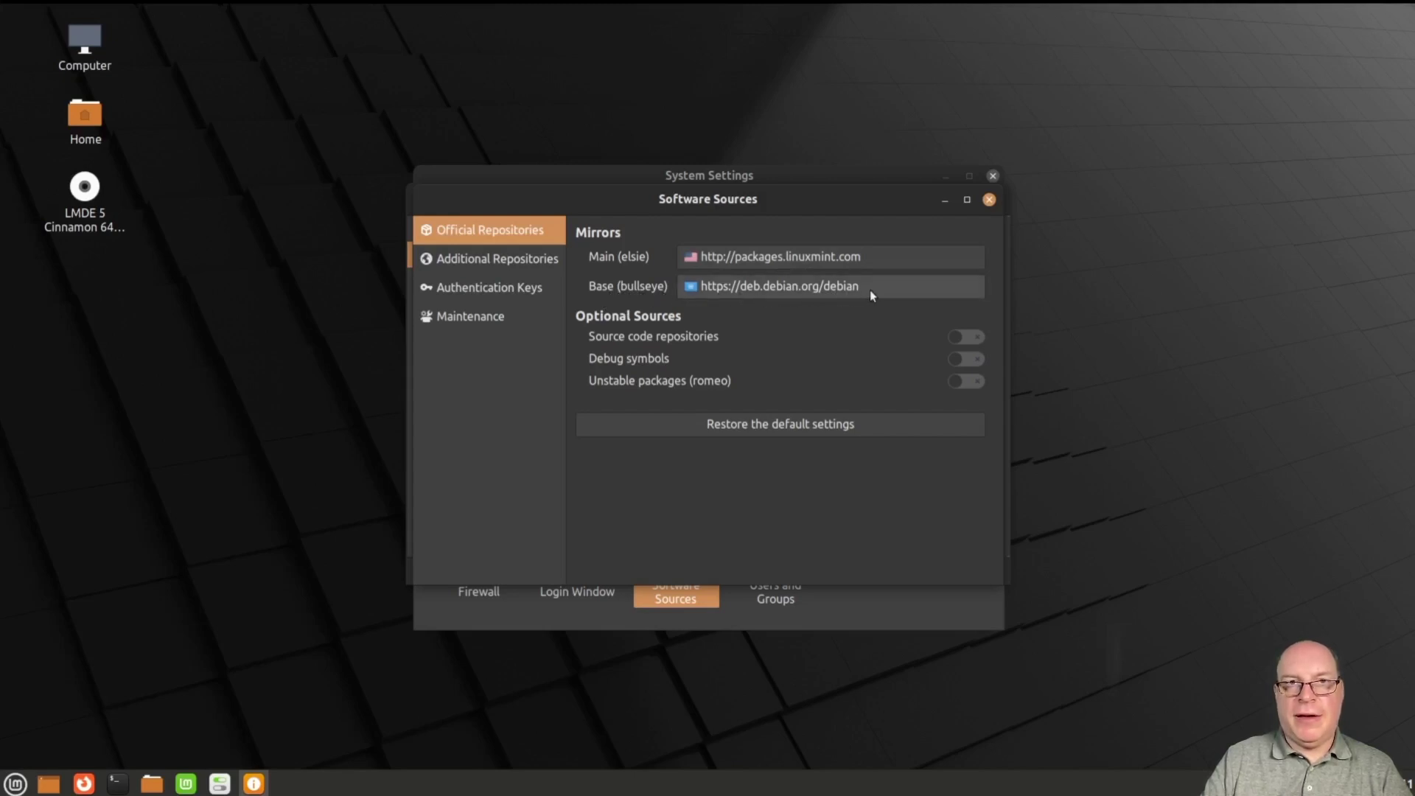
{"action": "left_click", "coordinate": [510, 265]}
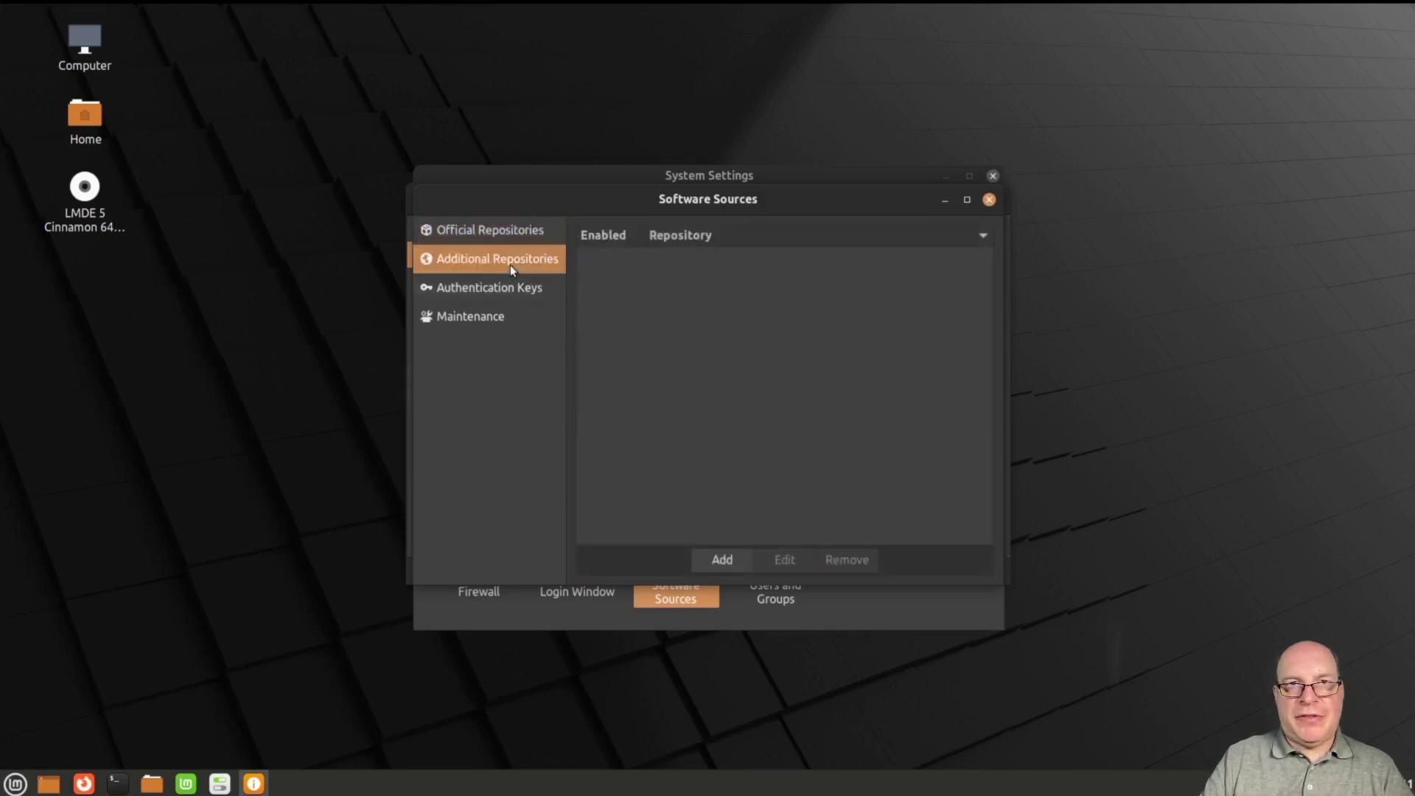
{"action": "left_click", "coordinate": [989, 200]}
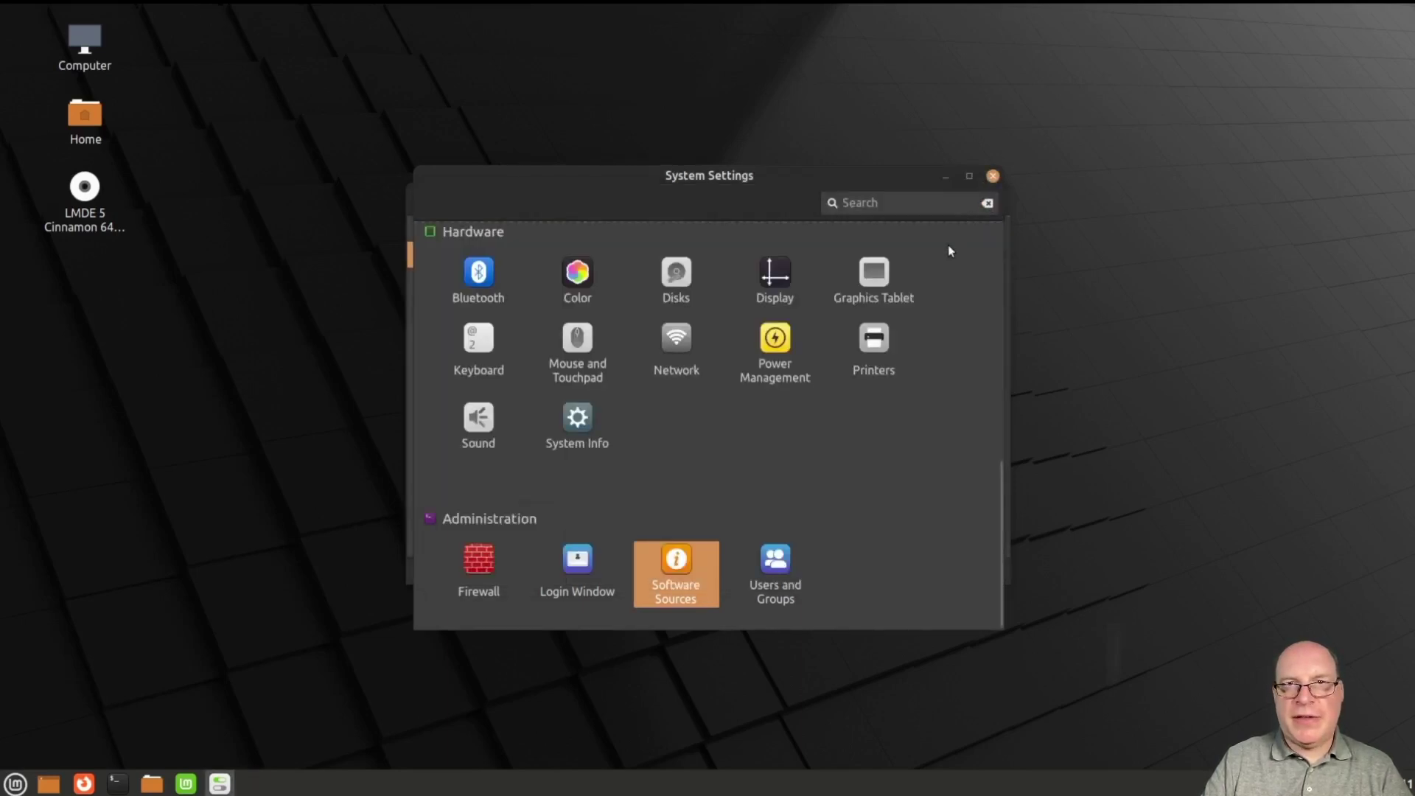
Step: Leave System Settings, launch Software Manager from First Steps to view its editors' picks and categories, and close it
{"action": "left_click", "coordinate": [993, 178]}
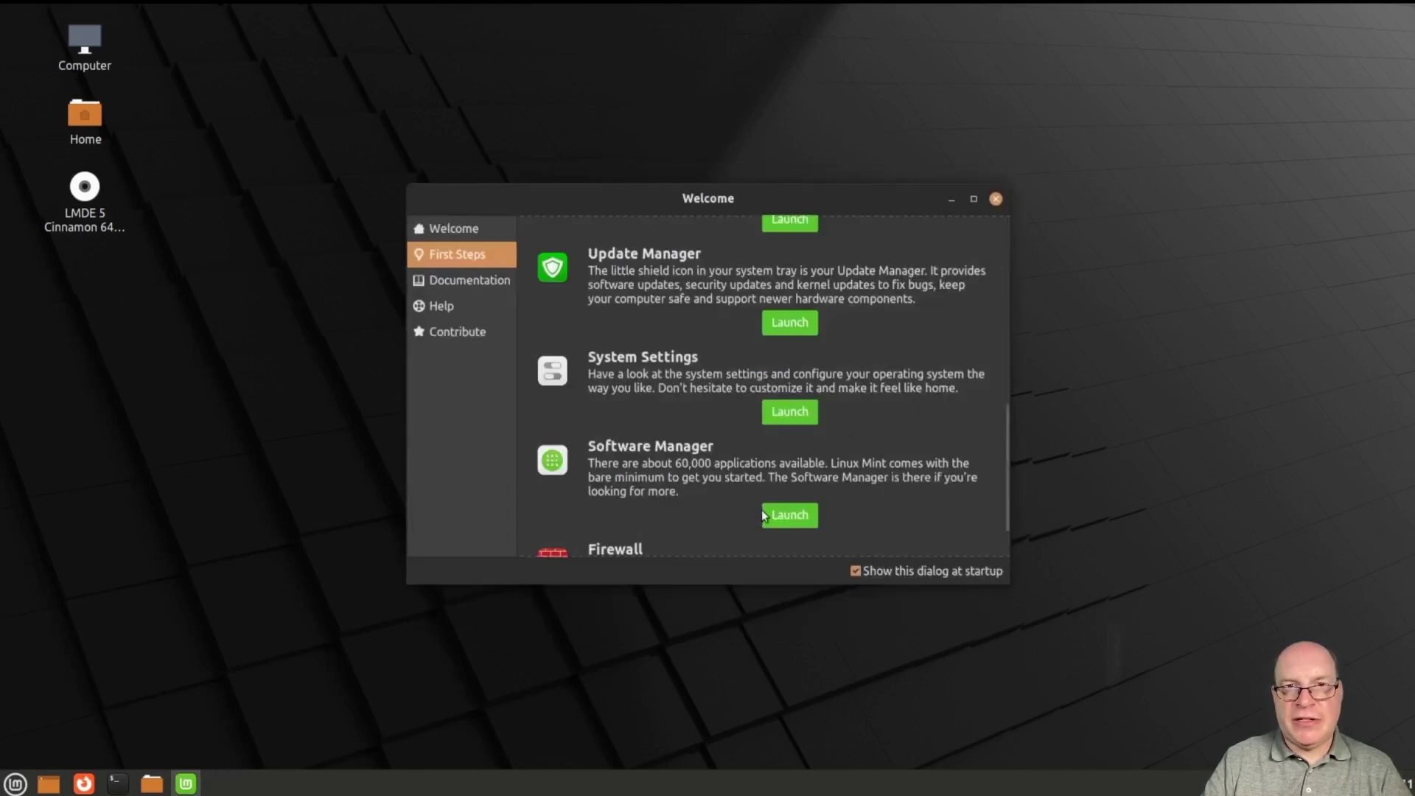
{"action": "scroll", "coordinate": [777, 516], "scroll_direction": "down", "scroll_amount": 1}
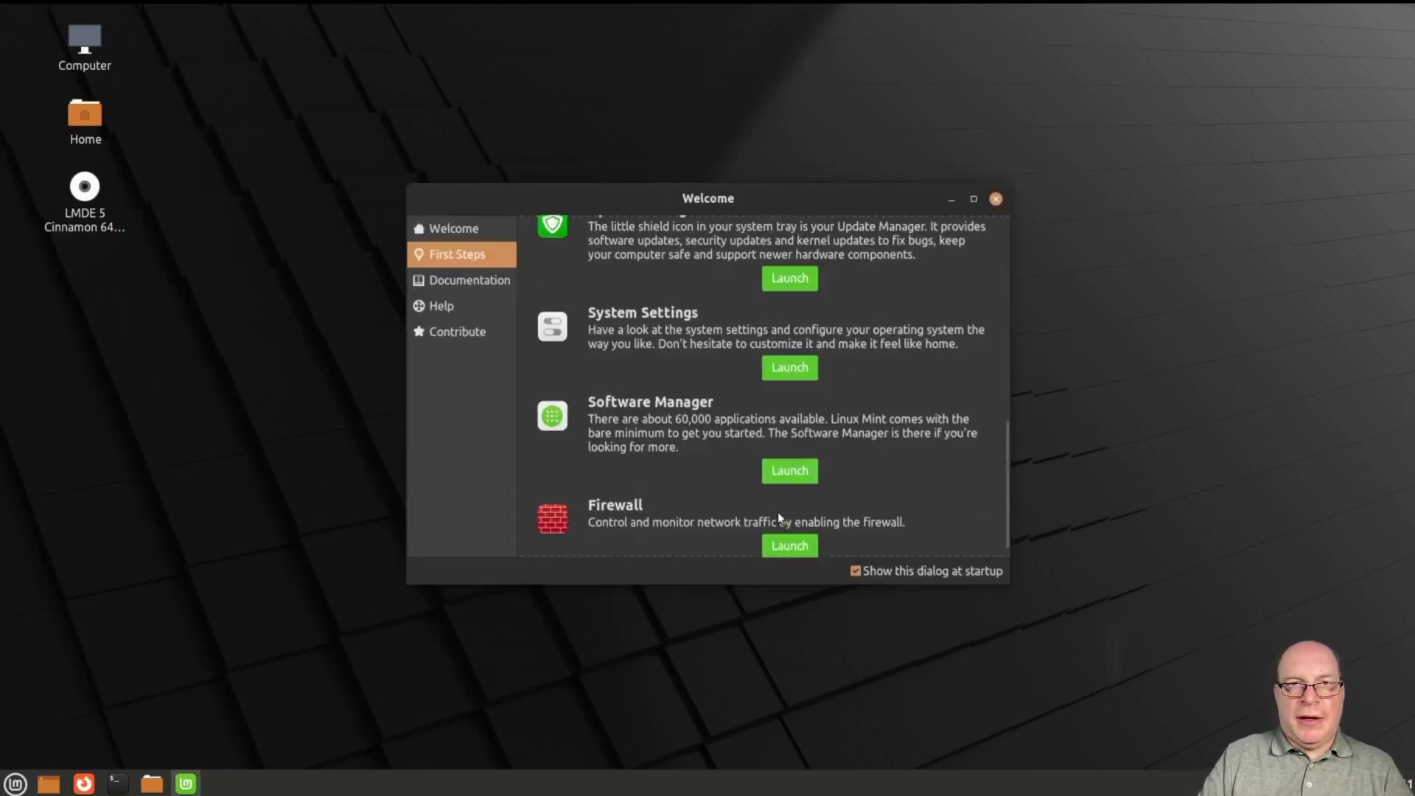
{"action": "scroll", "coordinate": [777, 511], "scroll_direction": "down", "scroll_amount": 1}
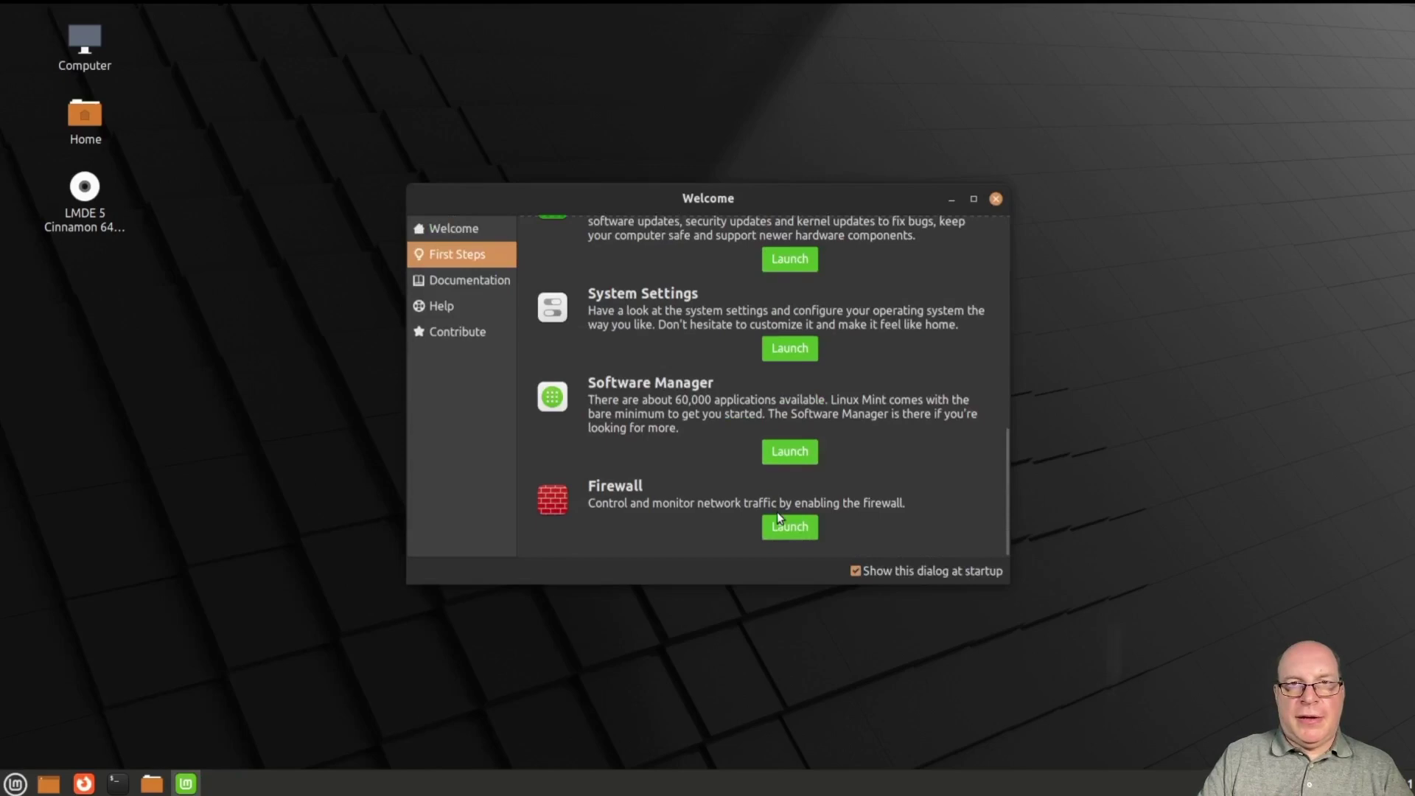
{"action": "left_click", "coordinate": [790, 453]}
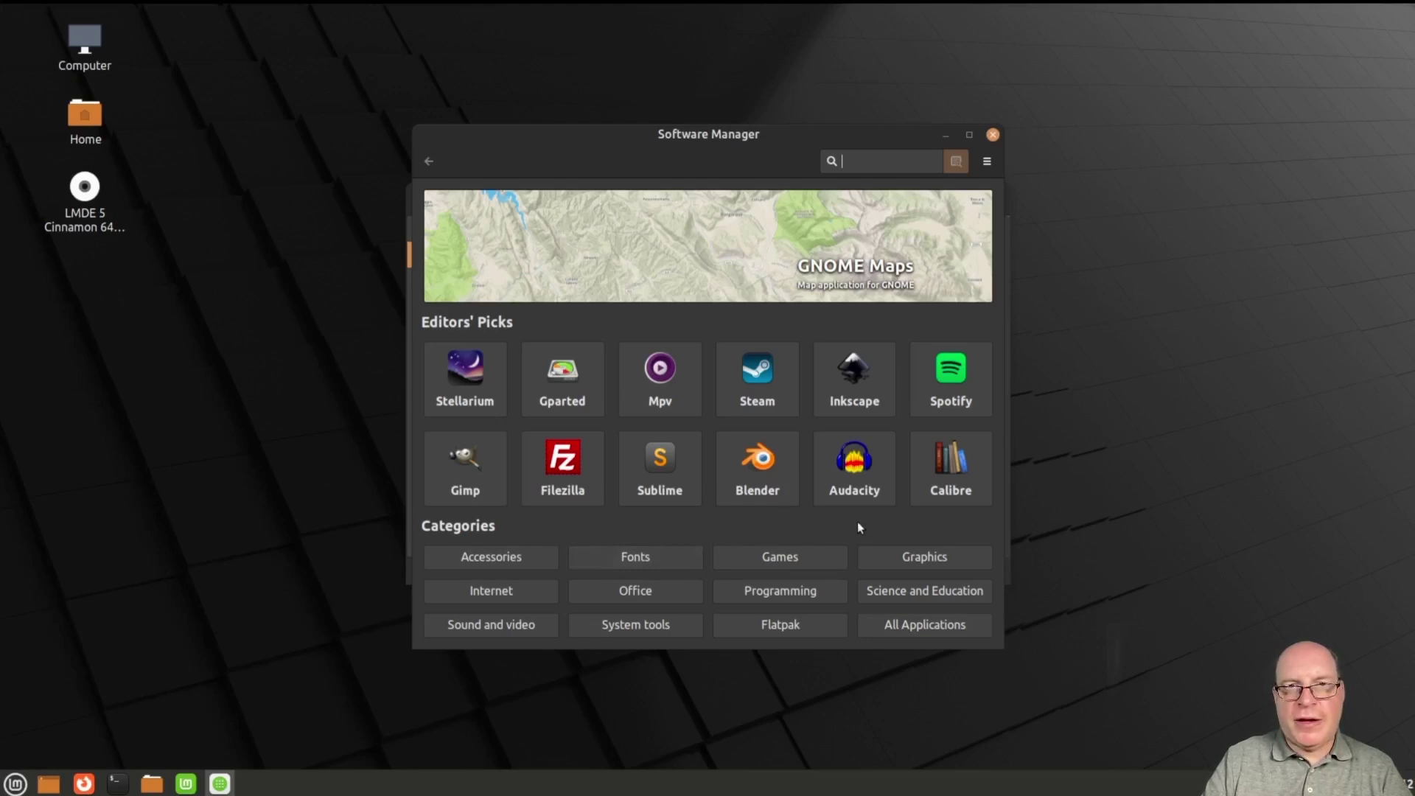
{"action": "left_click", "coordinate": [995, 136]}
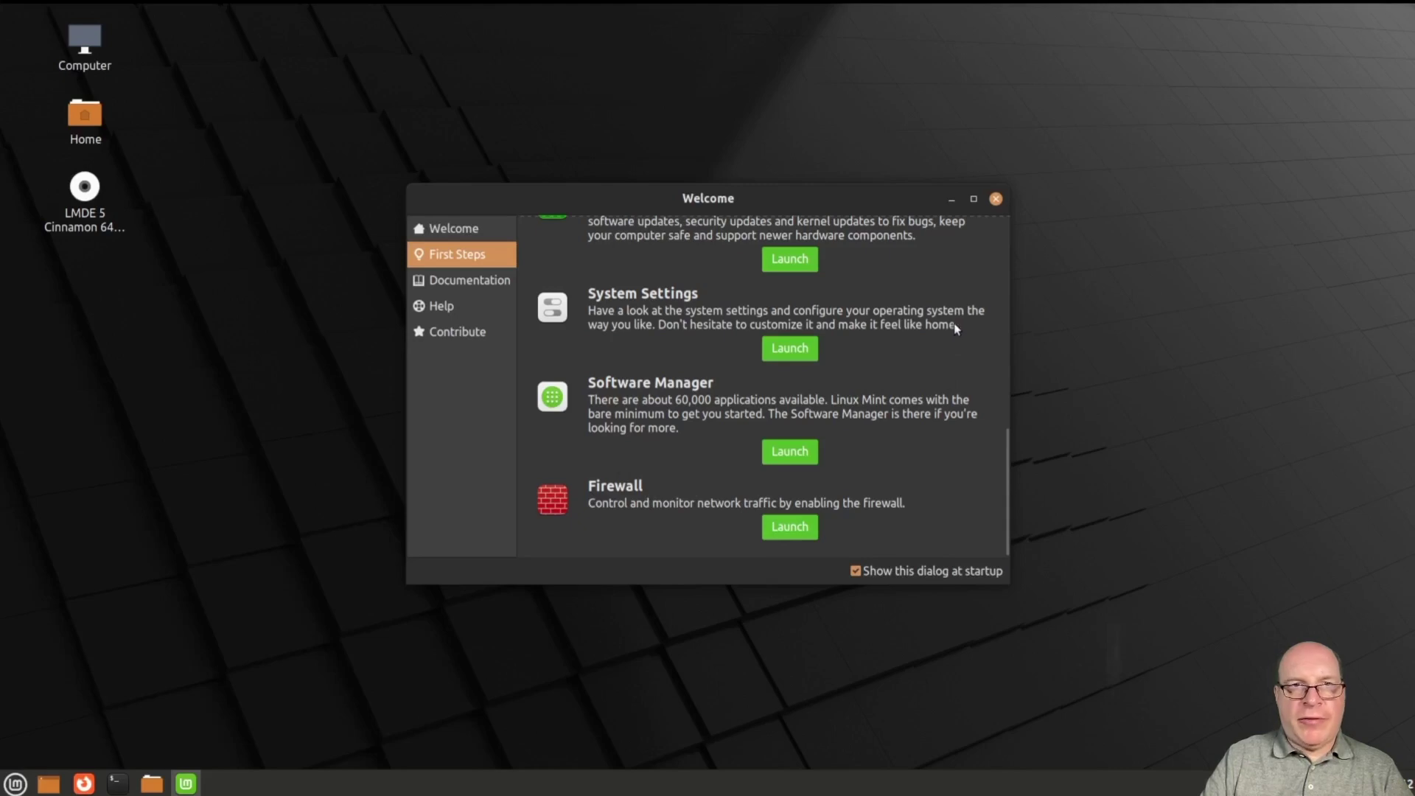
Step: Open the LMDE 5 release notes from the Documentation section, close the Firefox privacy notice tab, and read the known issues
{"action": "left_click", "coordinate": [471, 282]}
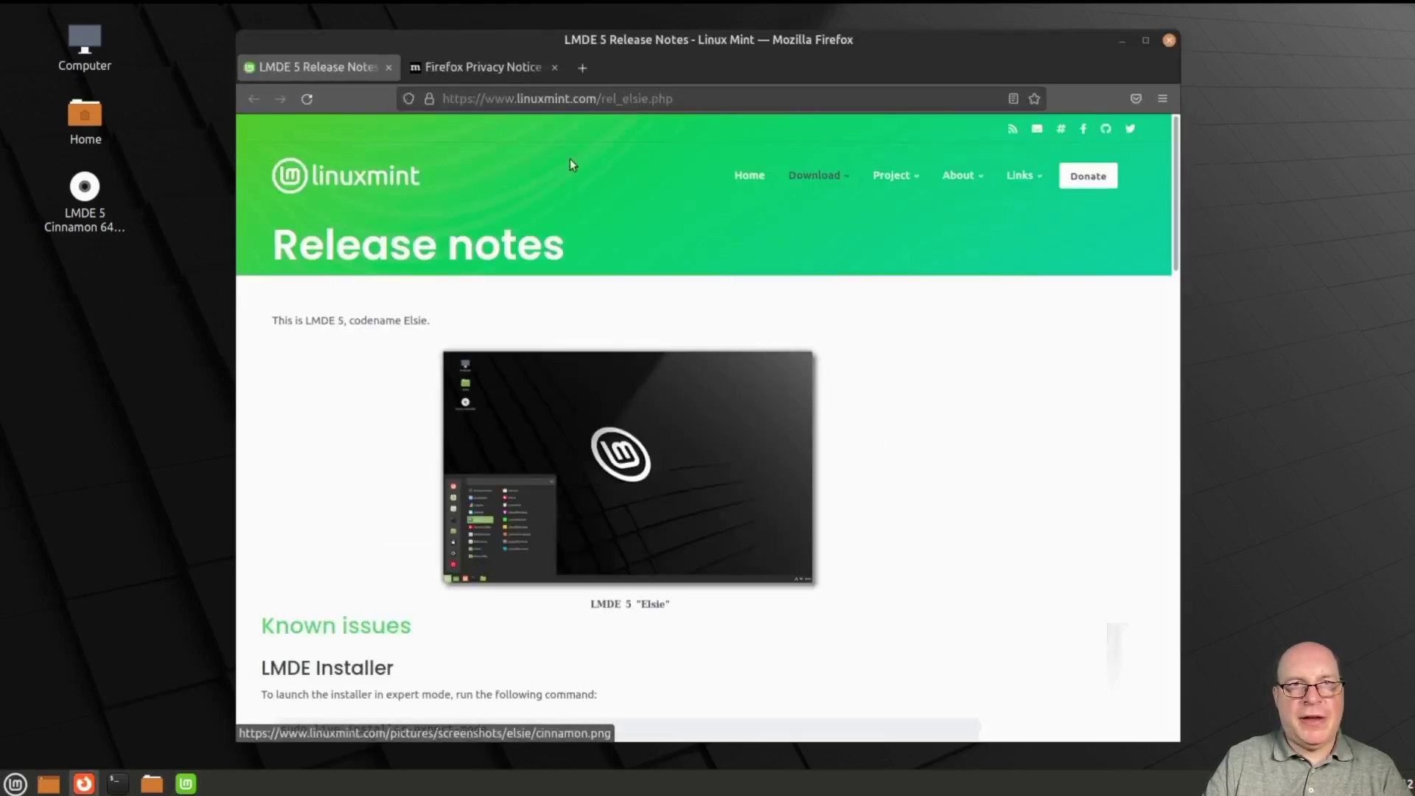
{"action": "left_click", "coordinate": [553, 68]}
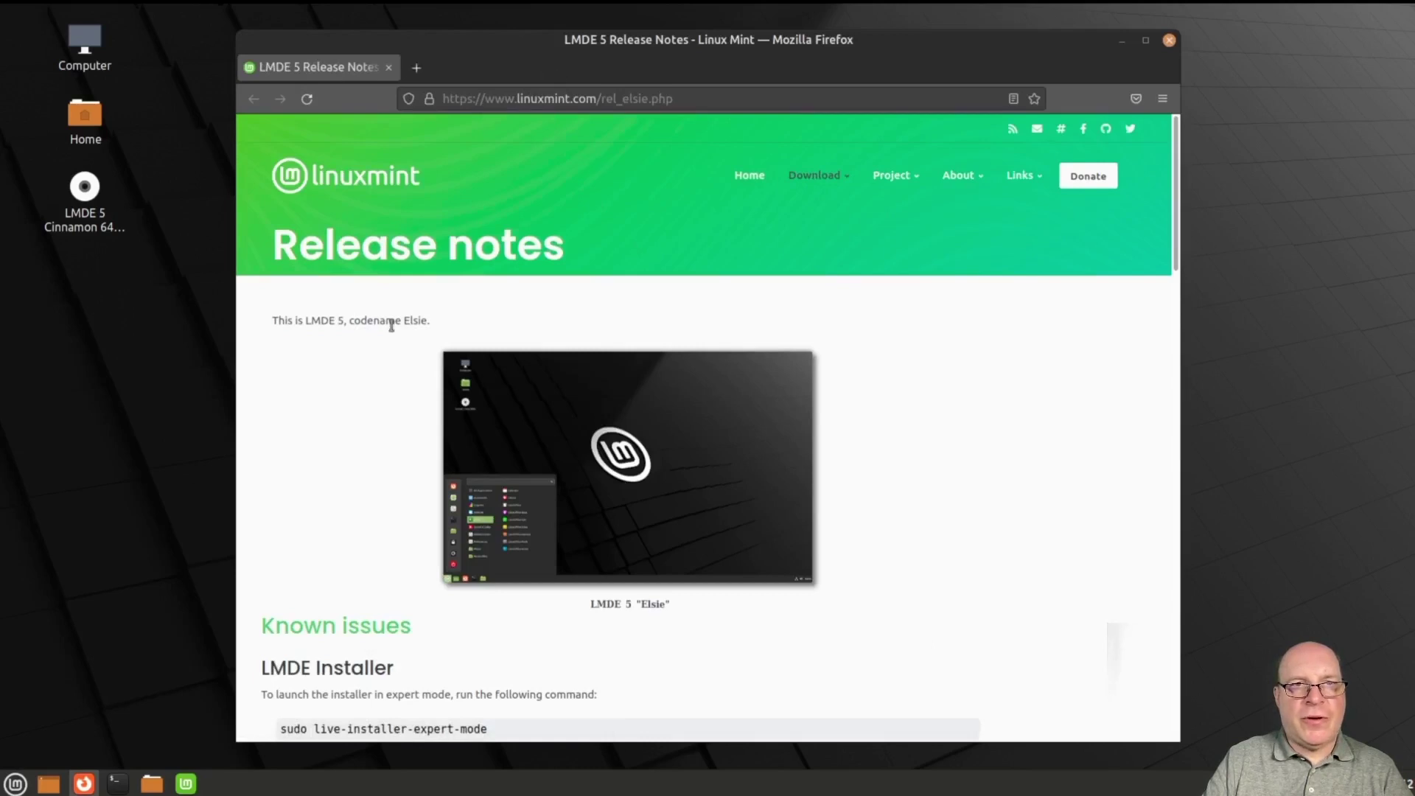
{"action": "scroll", "coordinate": [959, 581], "scroll_direction": "down", "scroll_amount": 3}
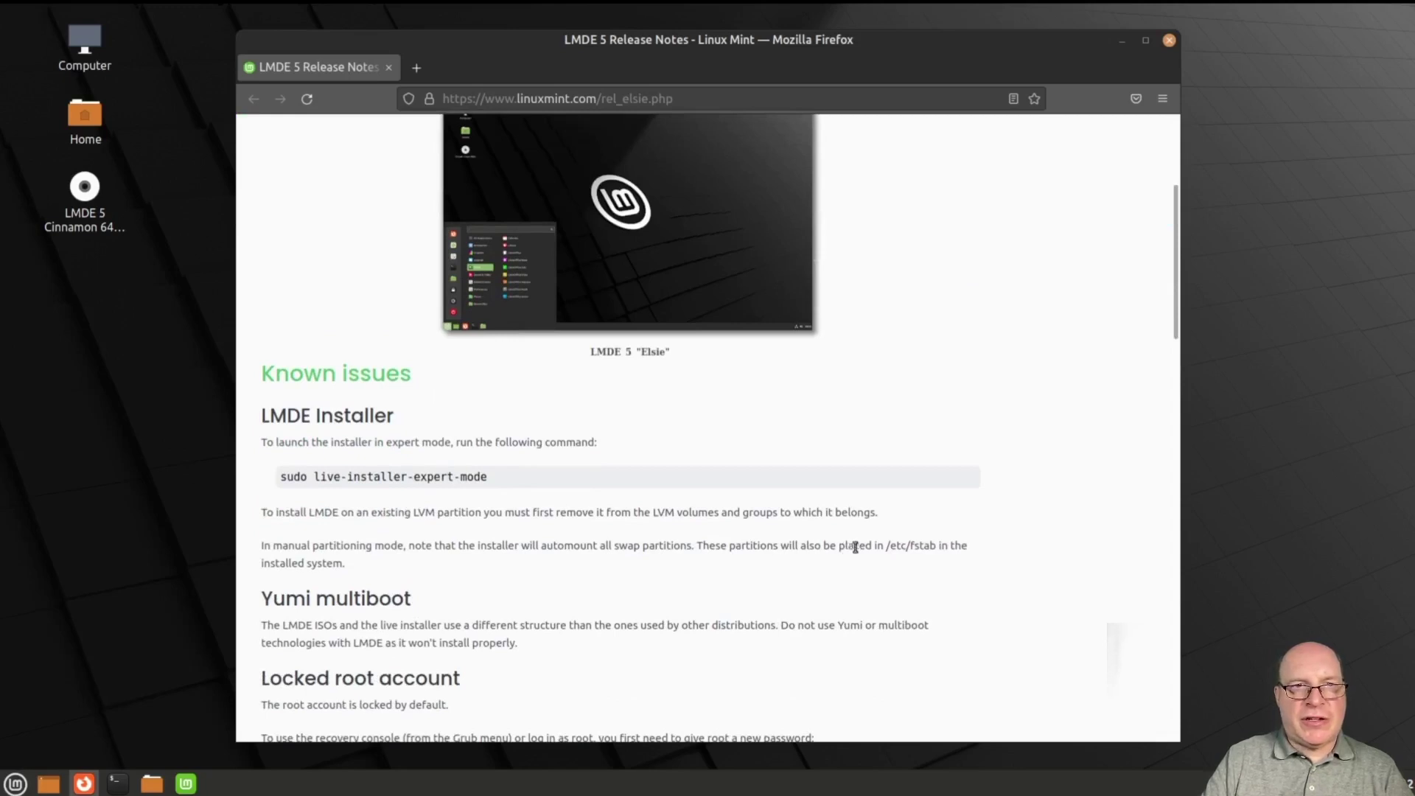
{"action": "scroll", "coordinate": [934, 542], "scroll_direction": "down", "scroll_amount": 2}
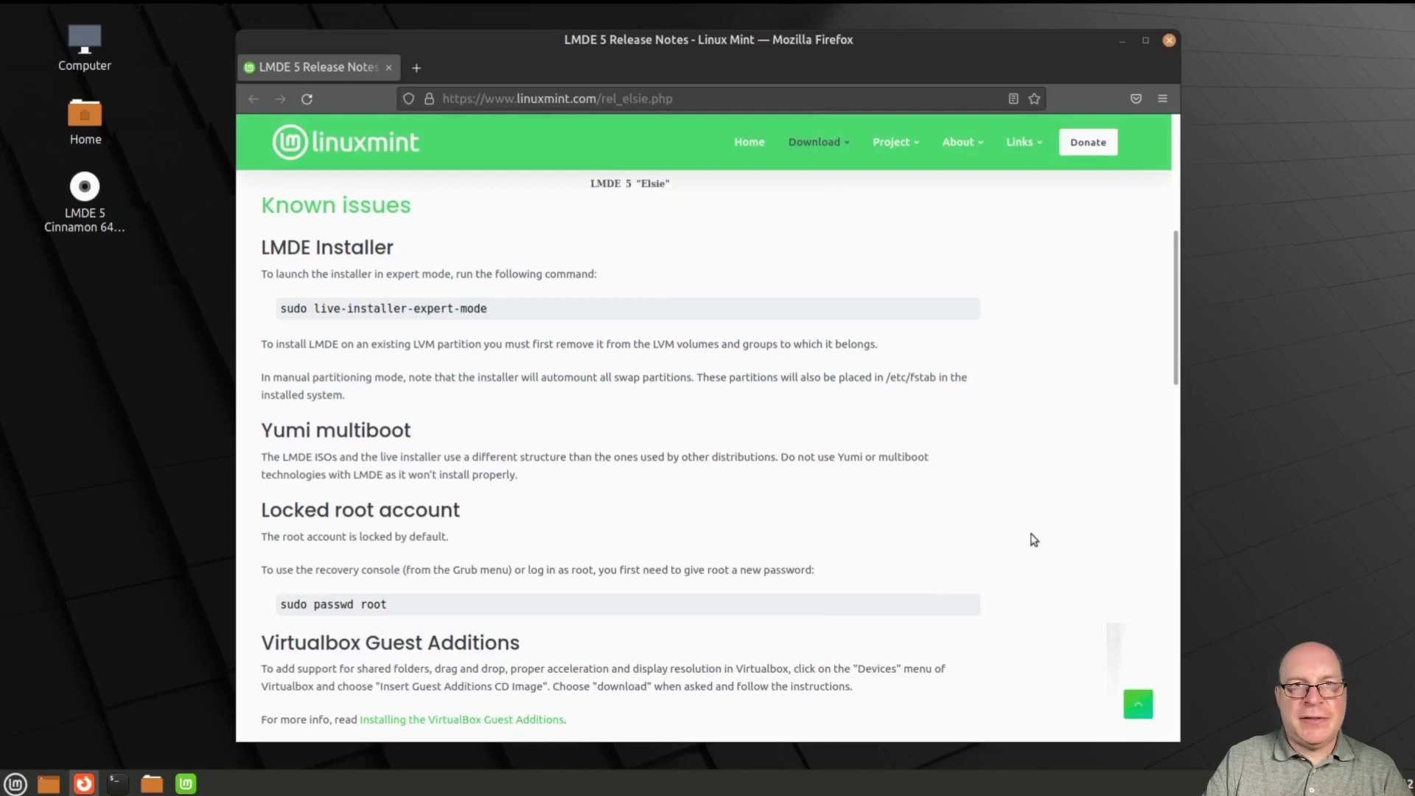
{"action": "scroll", "coordinate": [1035, 540], "scroll_direction": "down", "scroll_amount": 3}
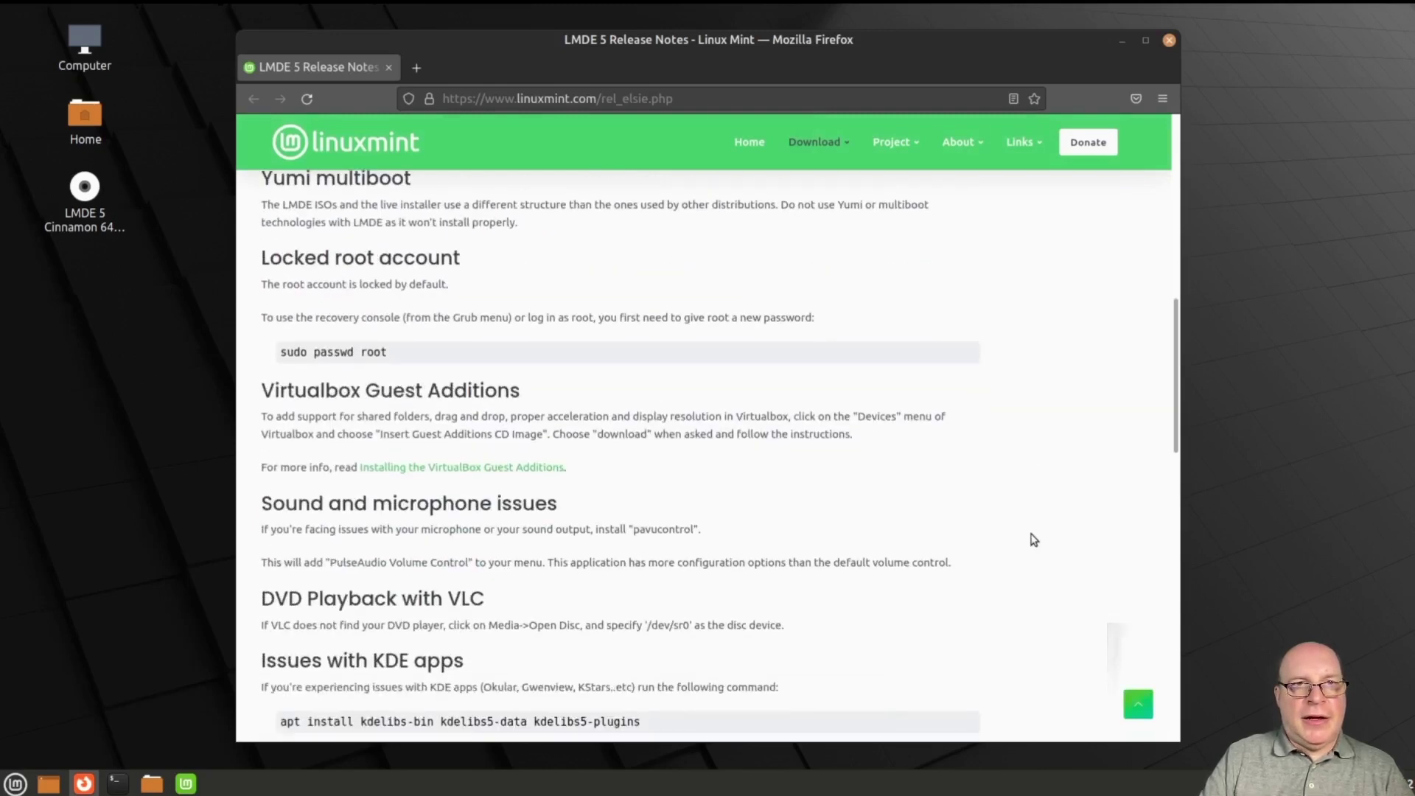
{"action": "scroll", "coordinate": [1035, 540], "scroll_direction": "down", "scroll_amount": 2}
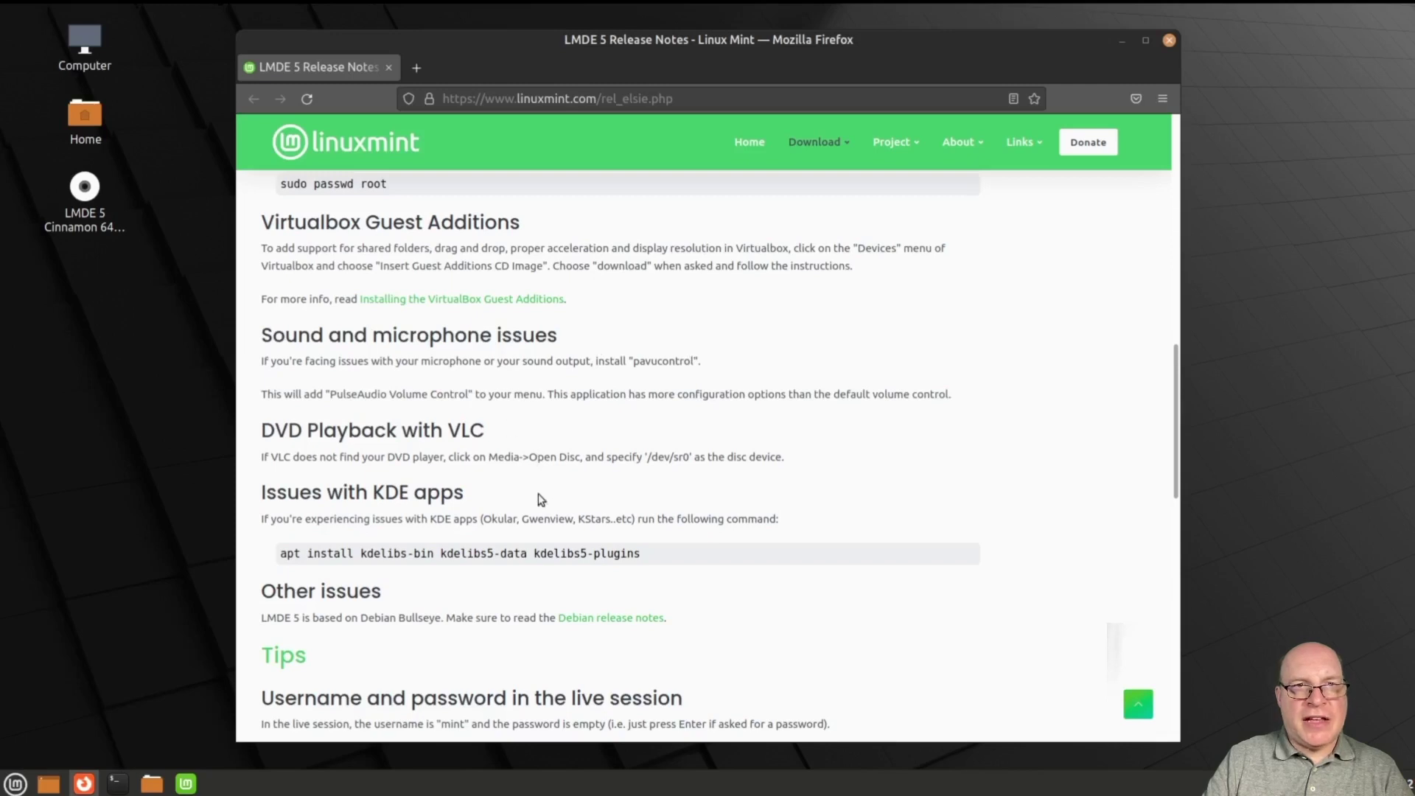
Step: Read the Tips section of the release notes, including offline codecs and PAE support, and close the browser
{"action": "scroll", "coordinate": [962, 552], "scroll_direction": "down", "scroll_amount": 3}
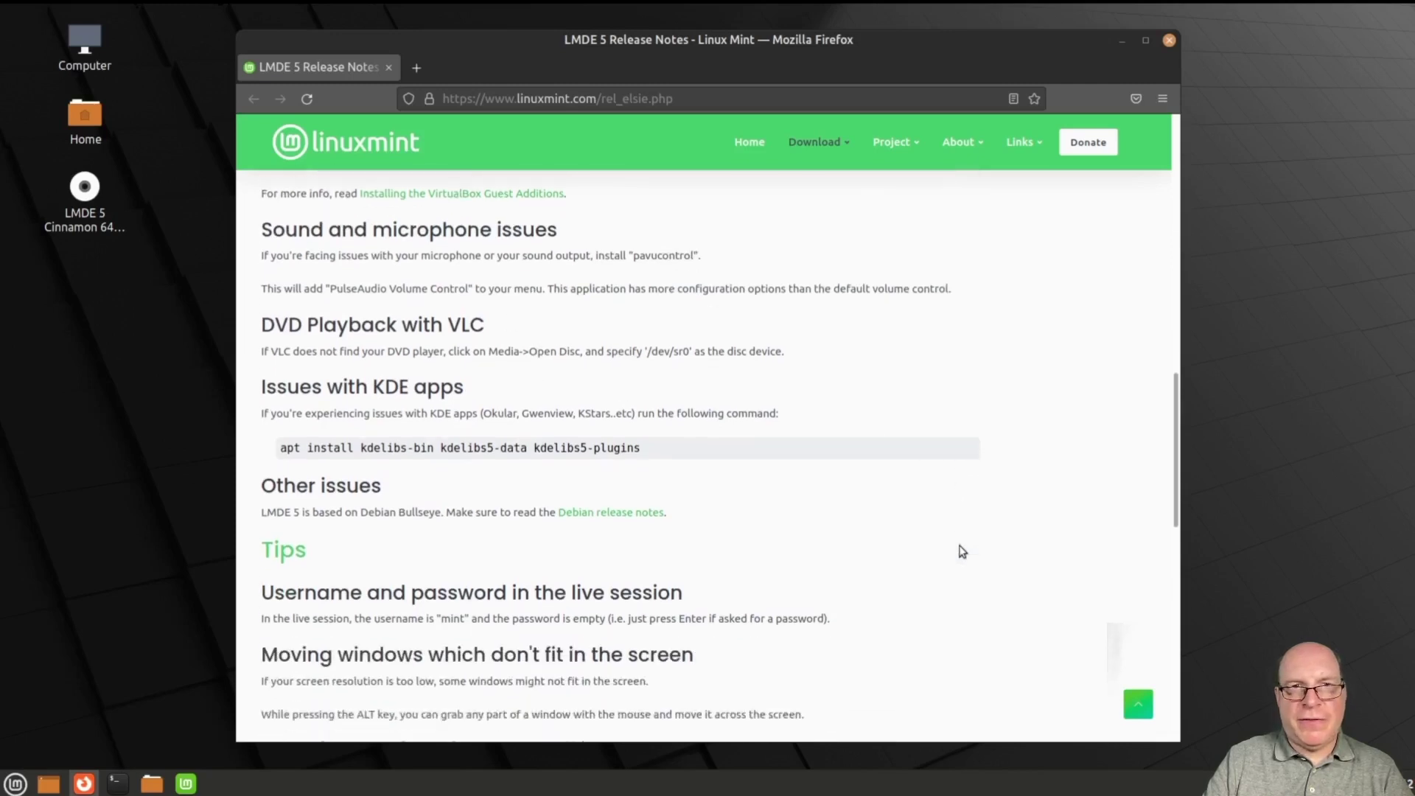
{"action": "scroll", "coordinate": [906, 527], "scroll_direction": "down", "scroll_amount": 3}
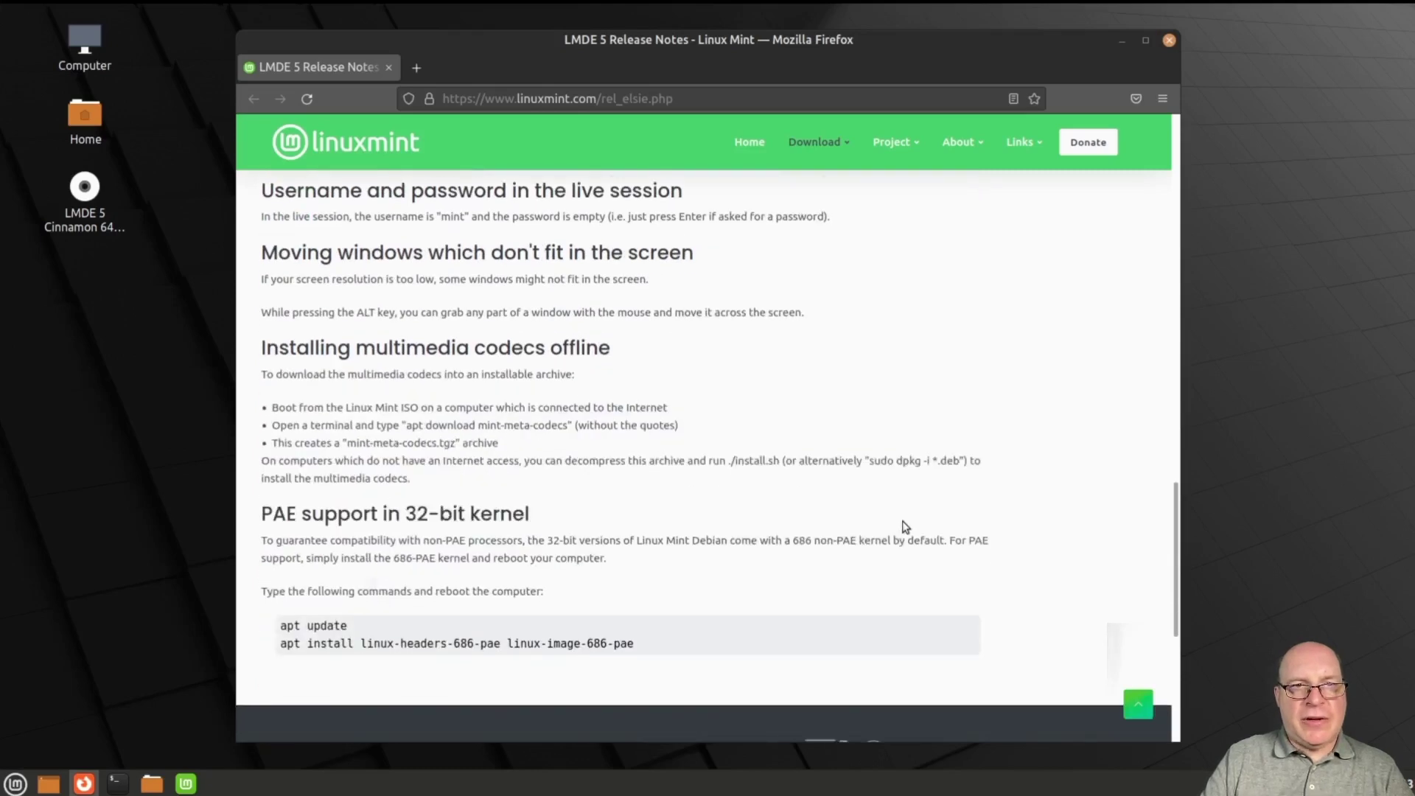
{"action": "scroll", "coordinate": [903, 523], "scroll_direction": "down", "scroll_amount": 2}
{"action": "scroll", "coordinate": [900, 518], "scroll_direction": "up", "scroll_amount": 4}
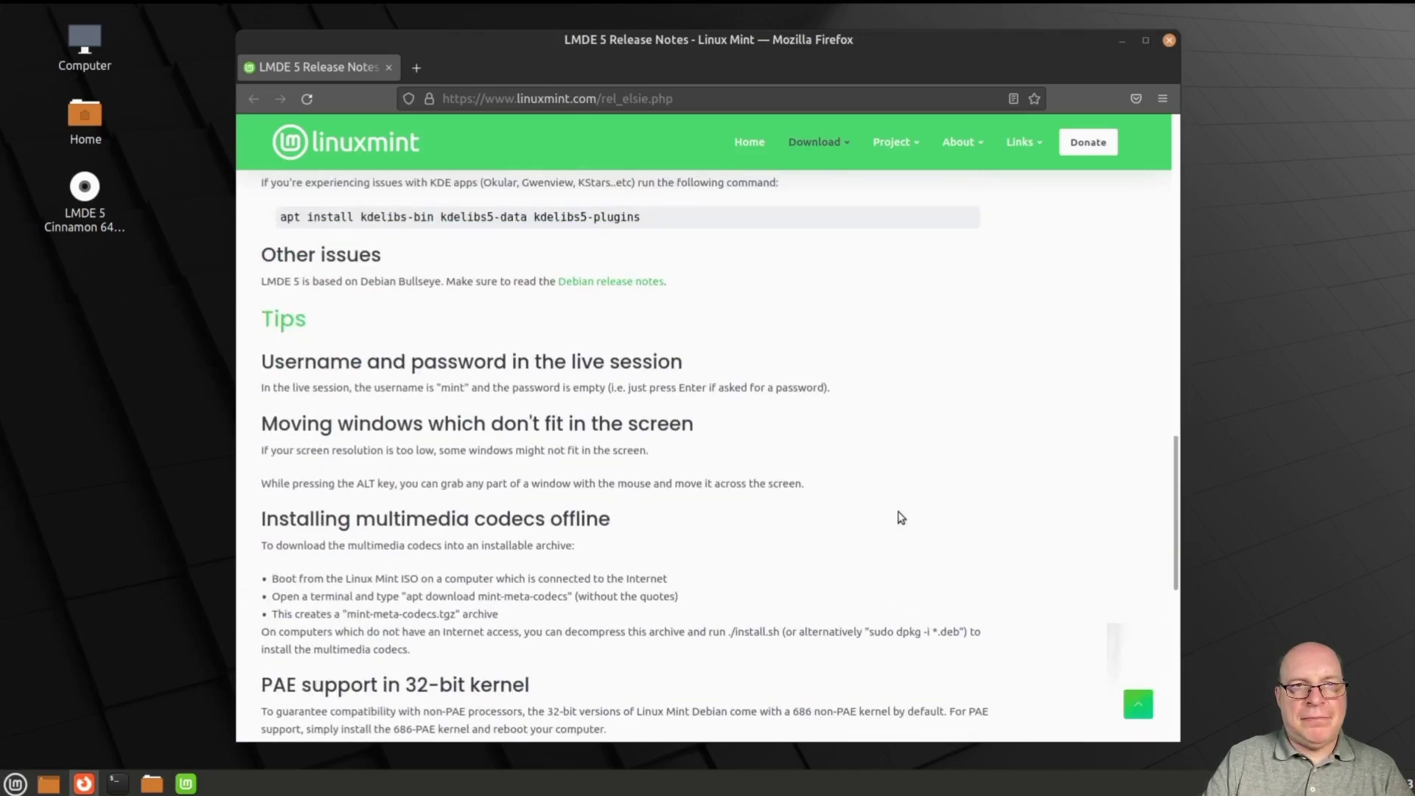
{"action": "scroll", "coordinate": [900, 517], "scroll_direction": "up", "scroll_amount": 3}
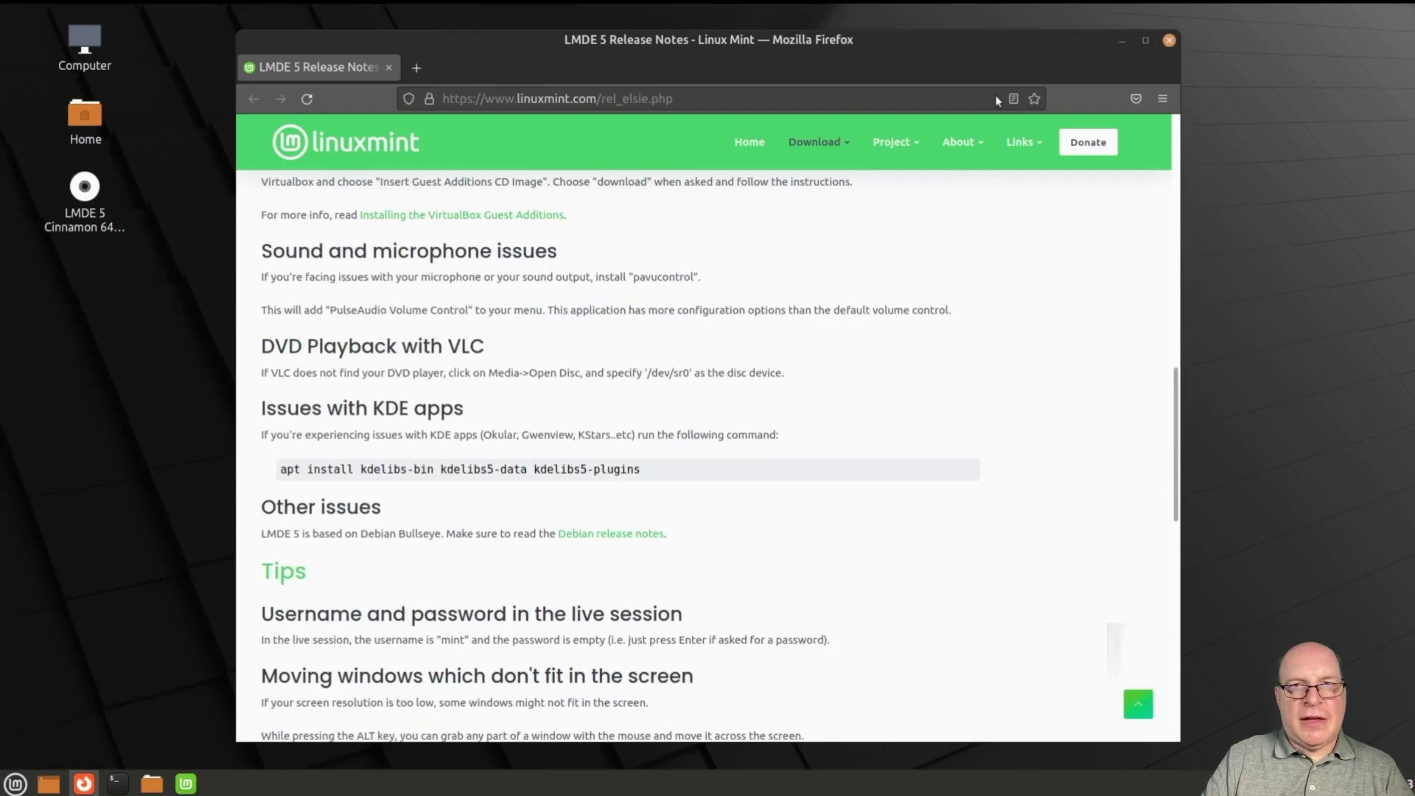
{"action": "left_click", "coordinate": [1170, 42]}
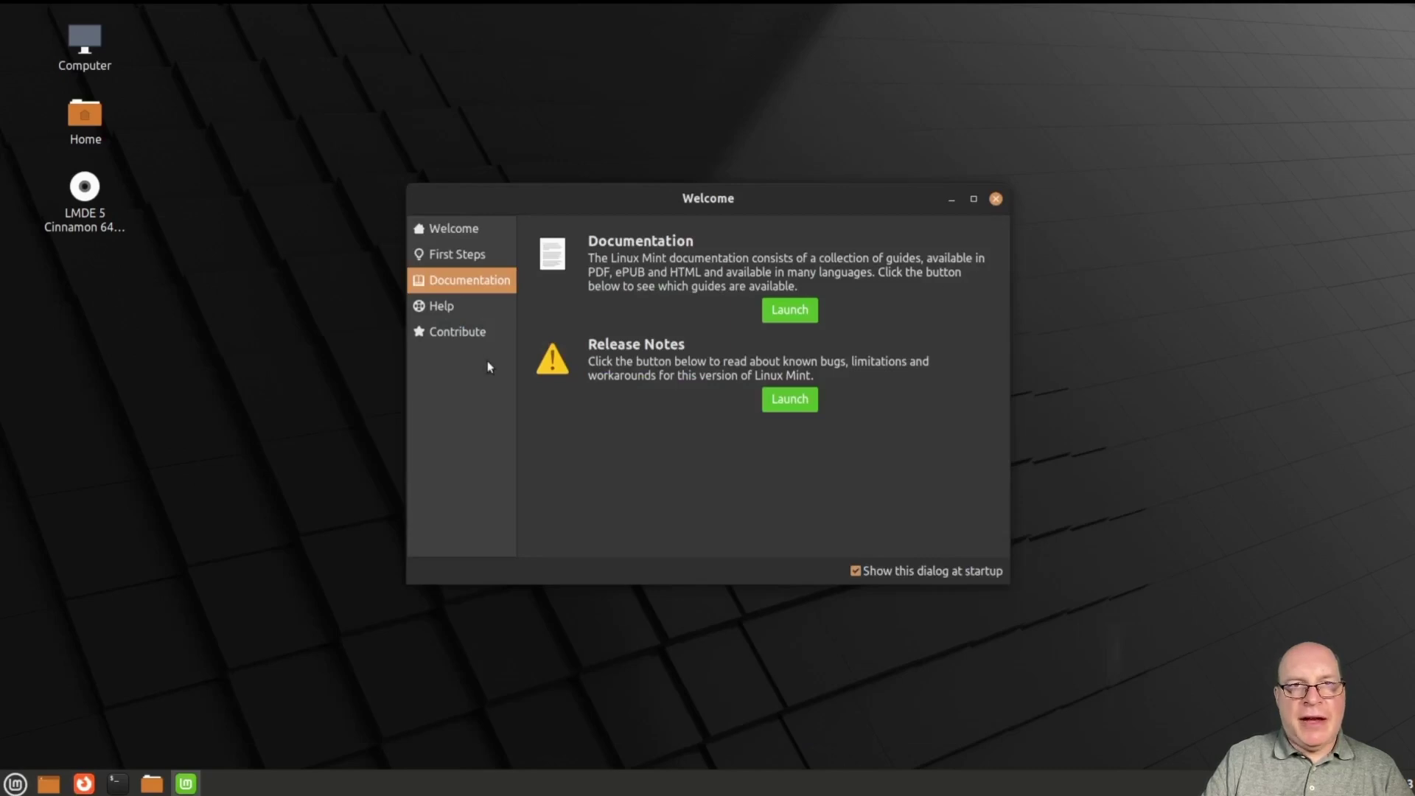
Step: Open the Linux Mint Forums from the Help section, enlarge the page to 120%, and look through the support boards
{"action": "left_click", "coordinate": [440, 310]}
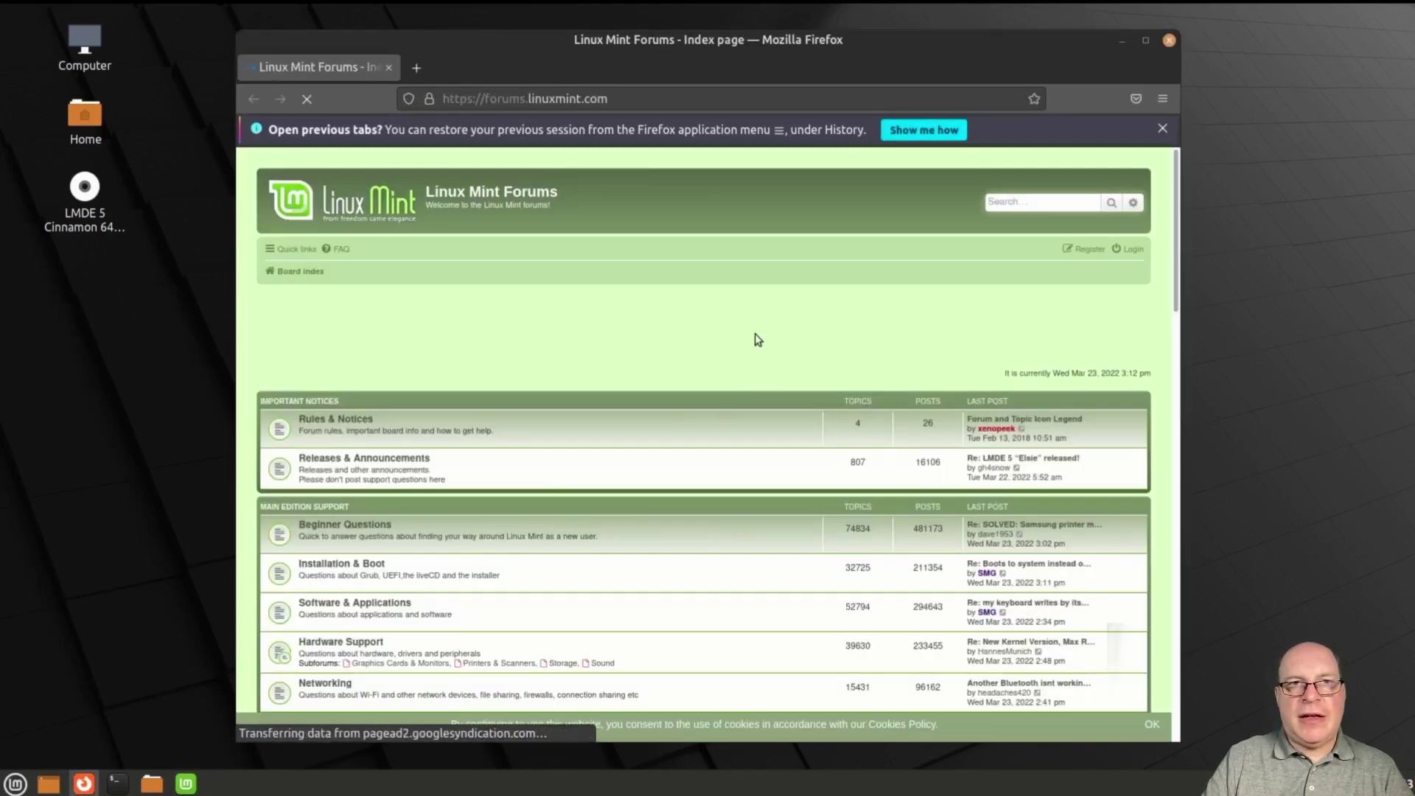
{"action": "left_click", "coordinate": [1162, 128]}
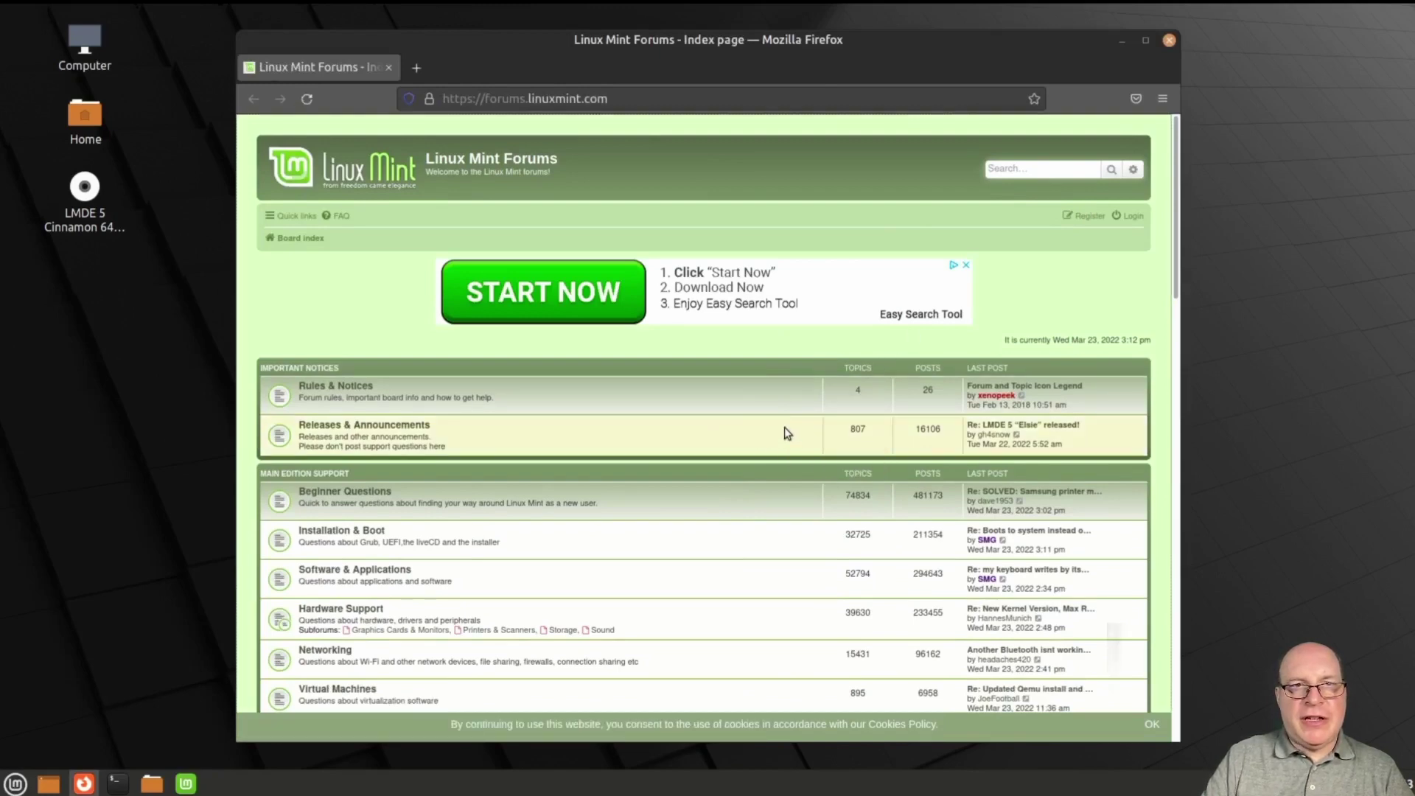
{"action": "key", "text": "ctrl+plus"}
{"action": "key", "text": "ctrl+plus"}
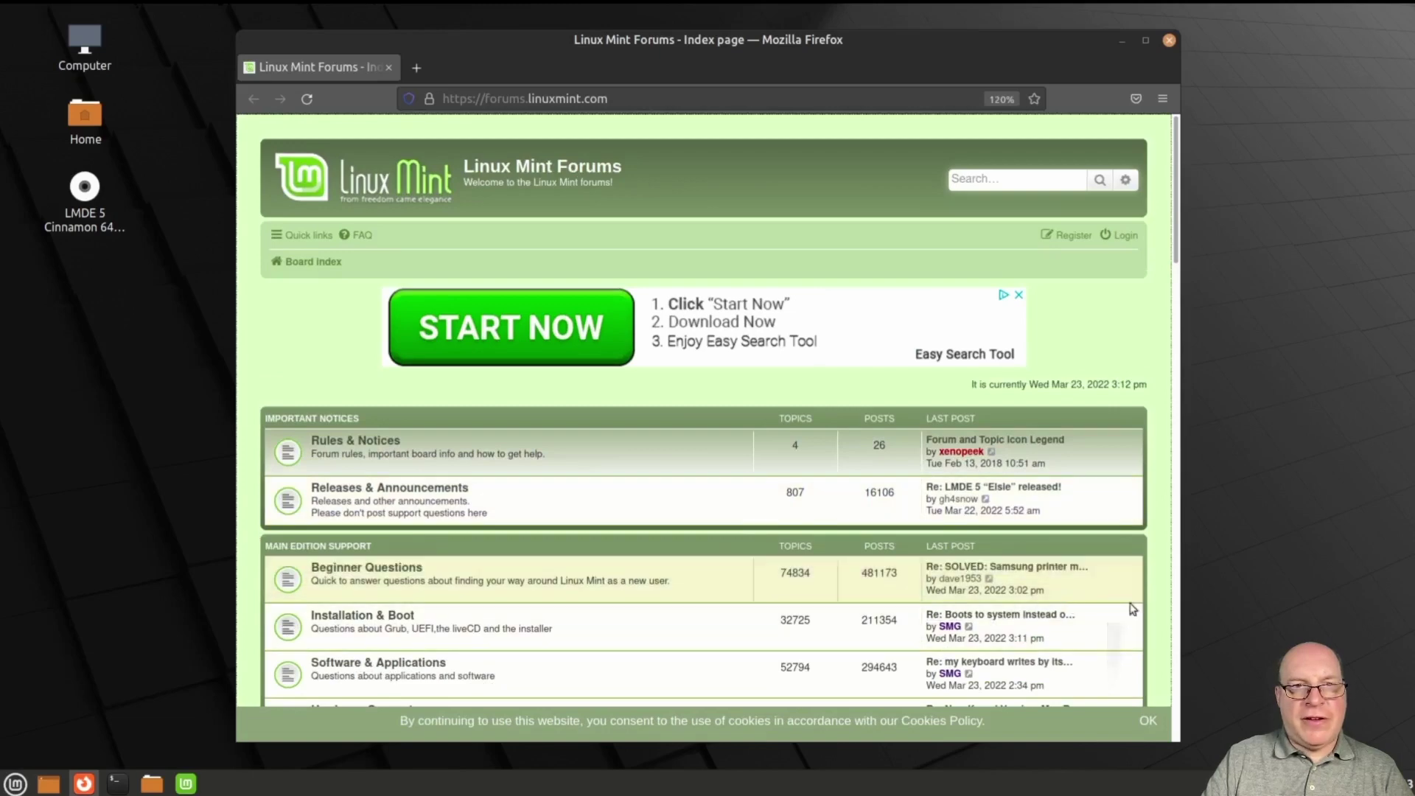
{"action": "scroll", "coordinate": [1158, 609], "scroll_direction": "down", "scroll_amount": 2}
{"action": "scroll", "coordinate": [1158, 609], "scroll_direction": "down", "scroll_amount": 3}
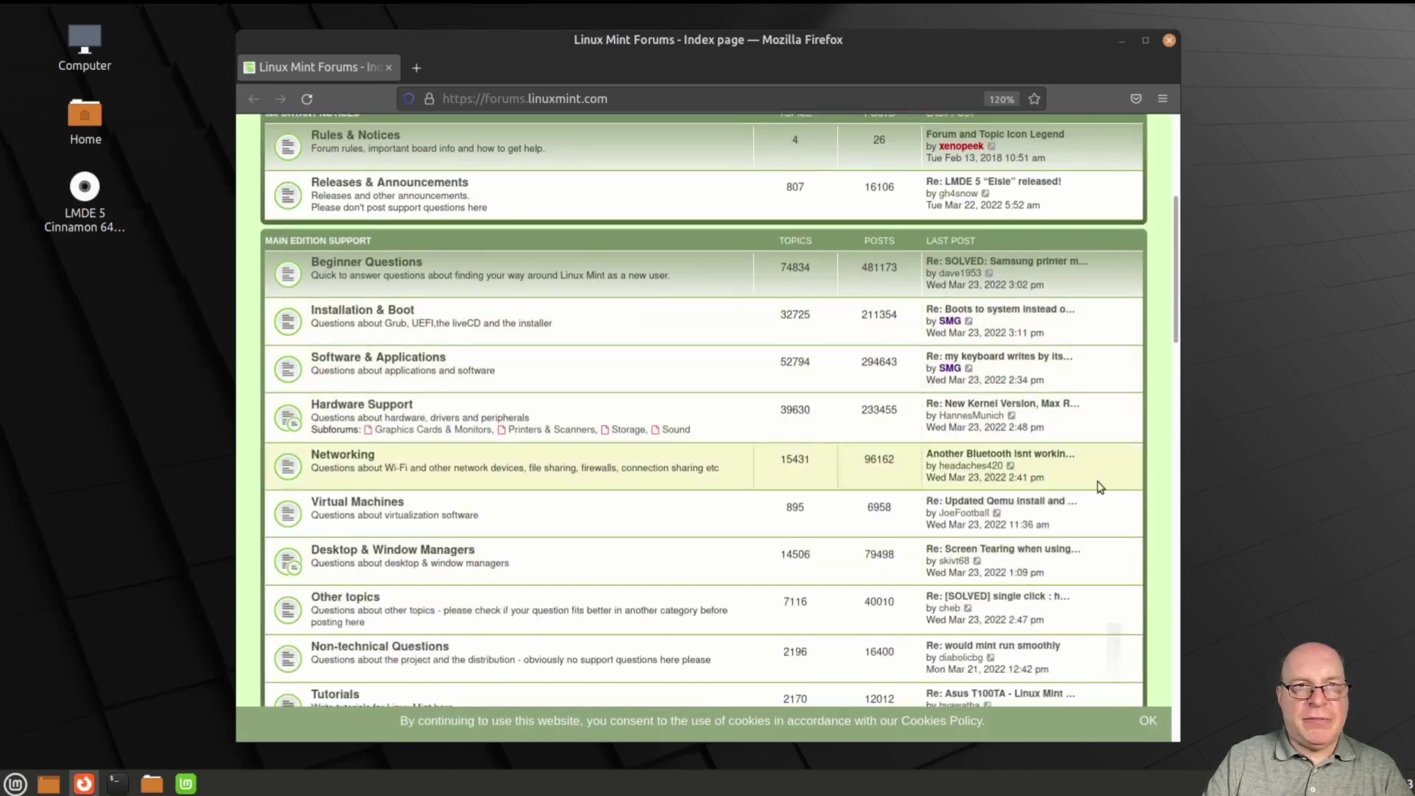
{"action": "scroll", "coordinate": [1156, 507], "scroll_direction": "down", "scroll_amount": 1}
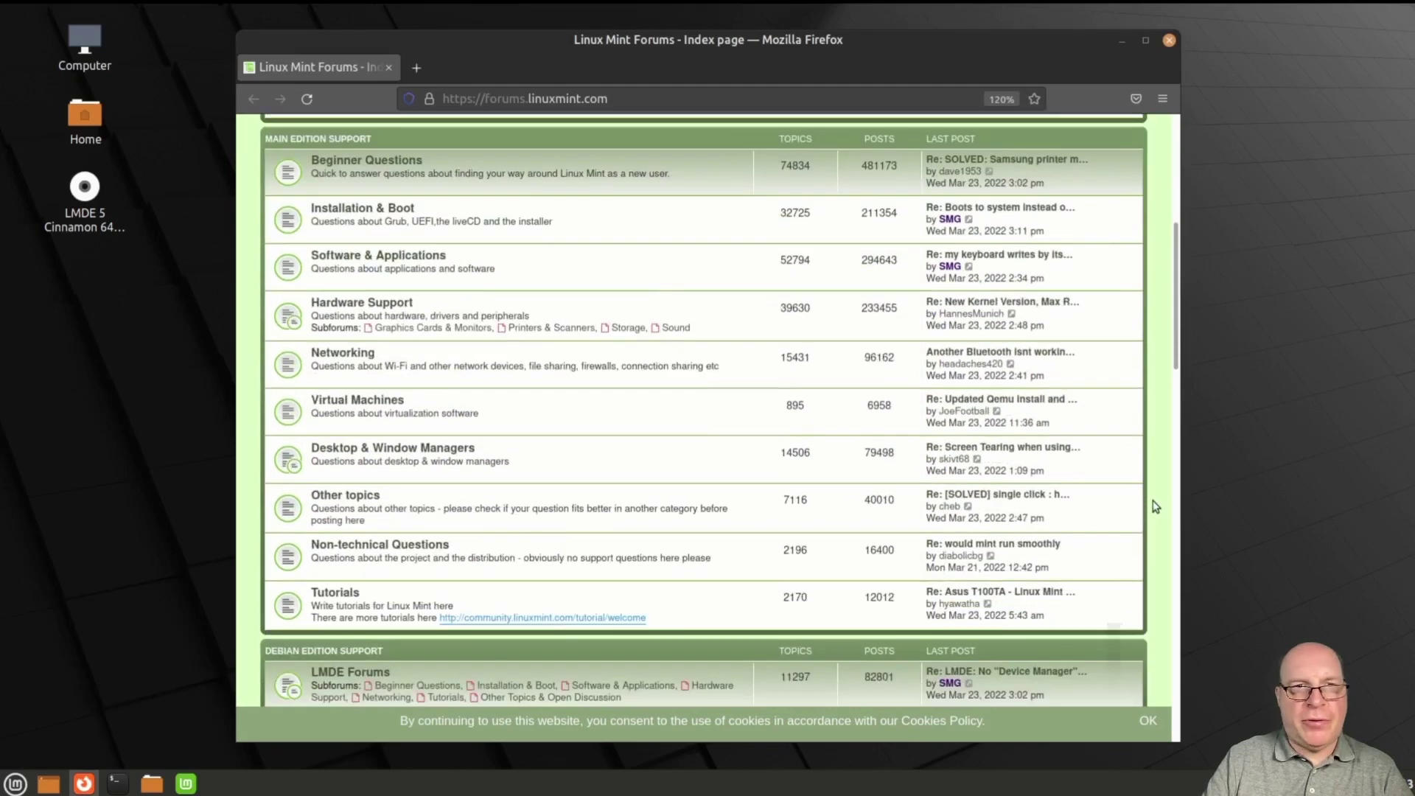
Step: Look through the remaining forum boards, including LMDE, Interests, Customization and Chat, return to the page's beginning and close the browser
{"action": "scroll", "coordinate": [1156, 507], "scroll_direction": "down", "scroll_amount": 4}
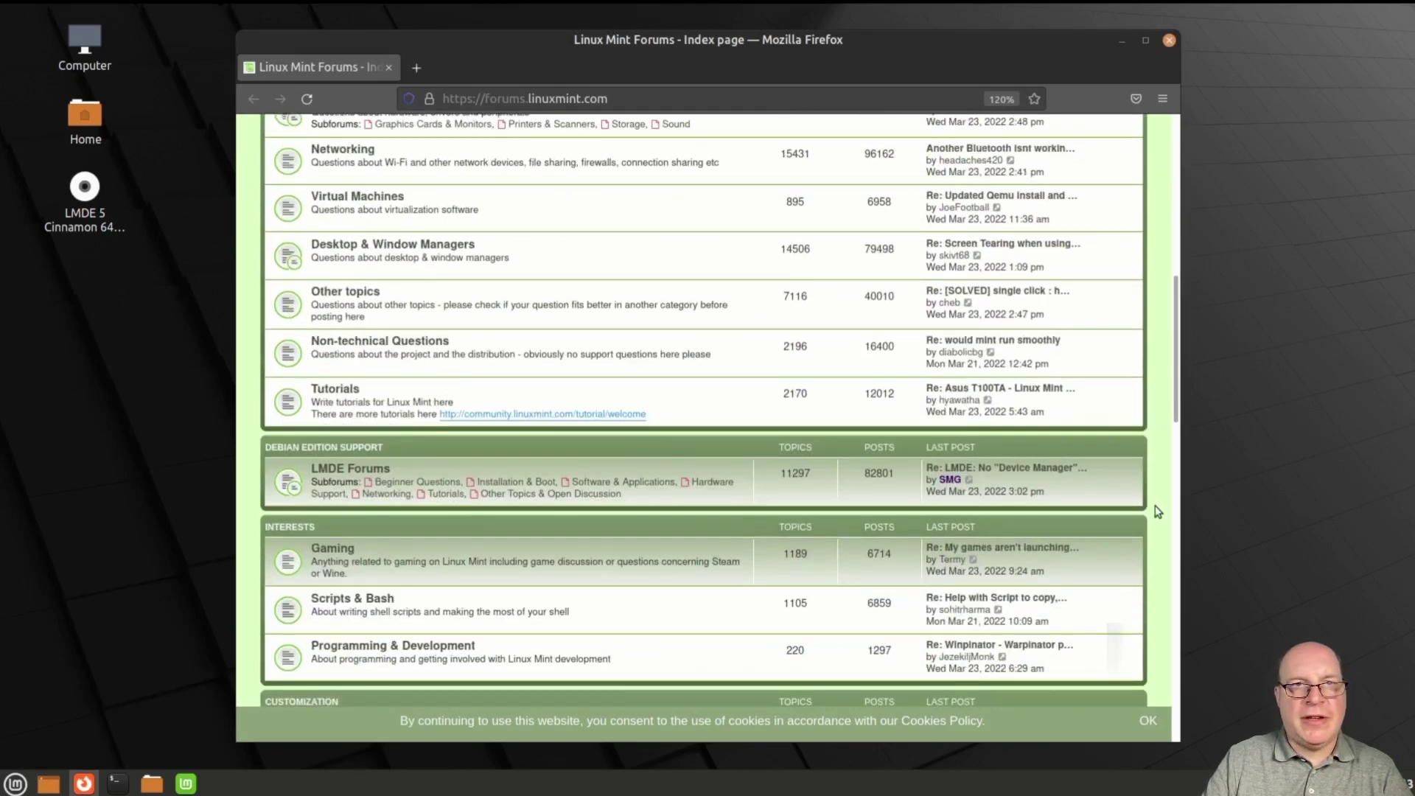
{"action": "scroll", "coordinate": [1158, 512], "scroll_direction": "down", "scroll_amount": 2}
{"action": "scroll", "coordinate": [1158, 514], "scroll_direction": "down", "scroll_amount": 3}
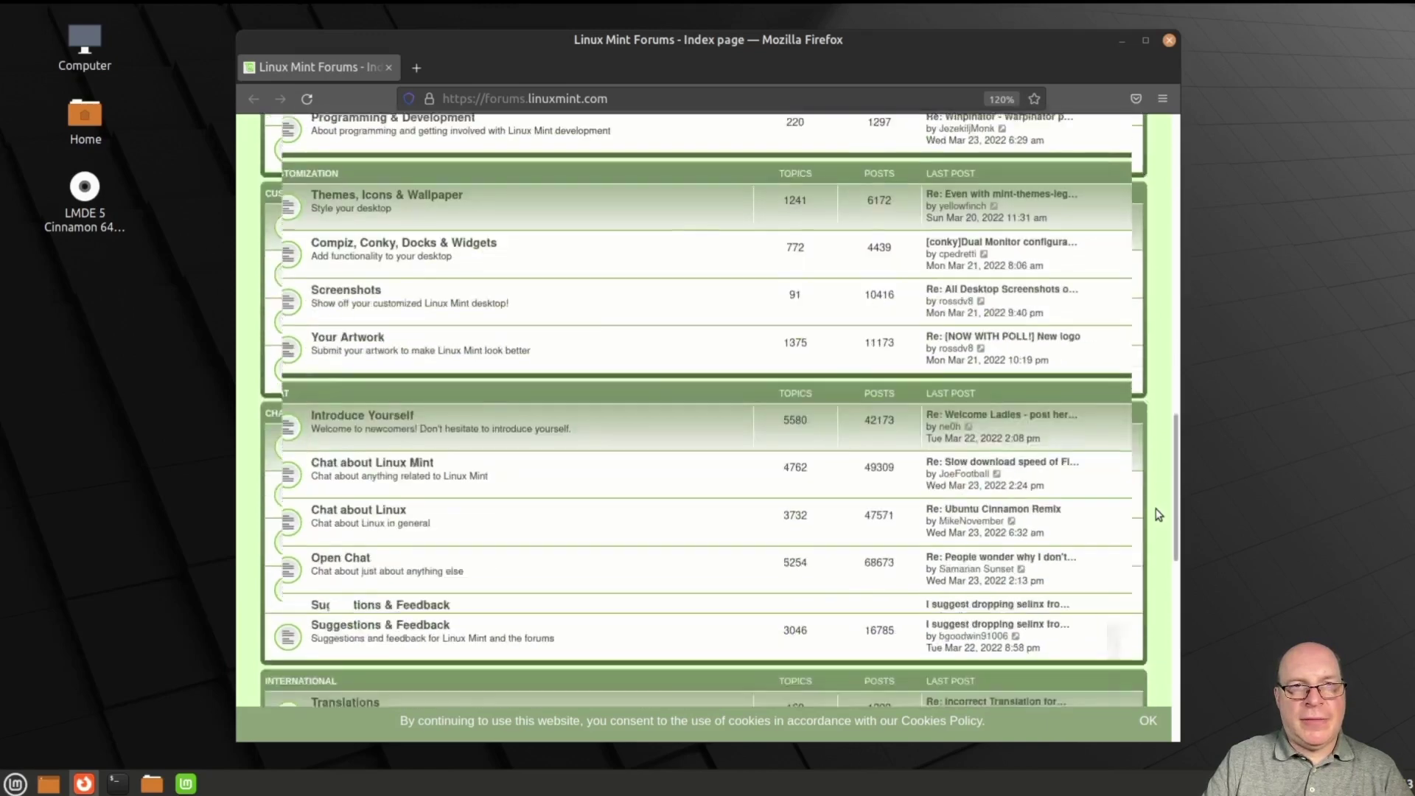
{"action": "scroll", "coordinate": [1161, 514], "scroll_direction": "up", "scroll_amount": 8}
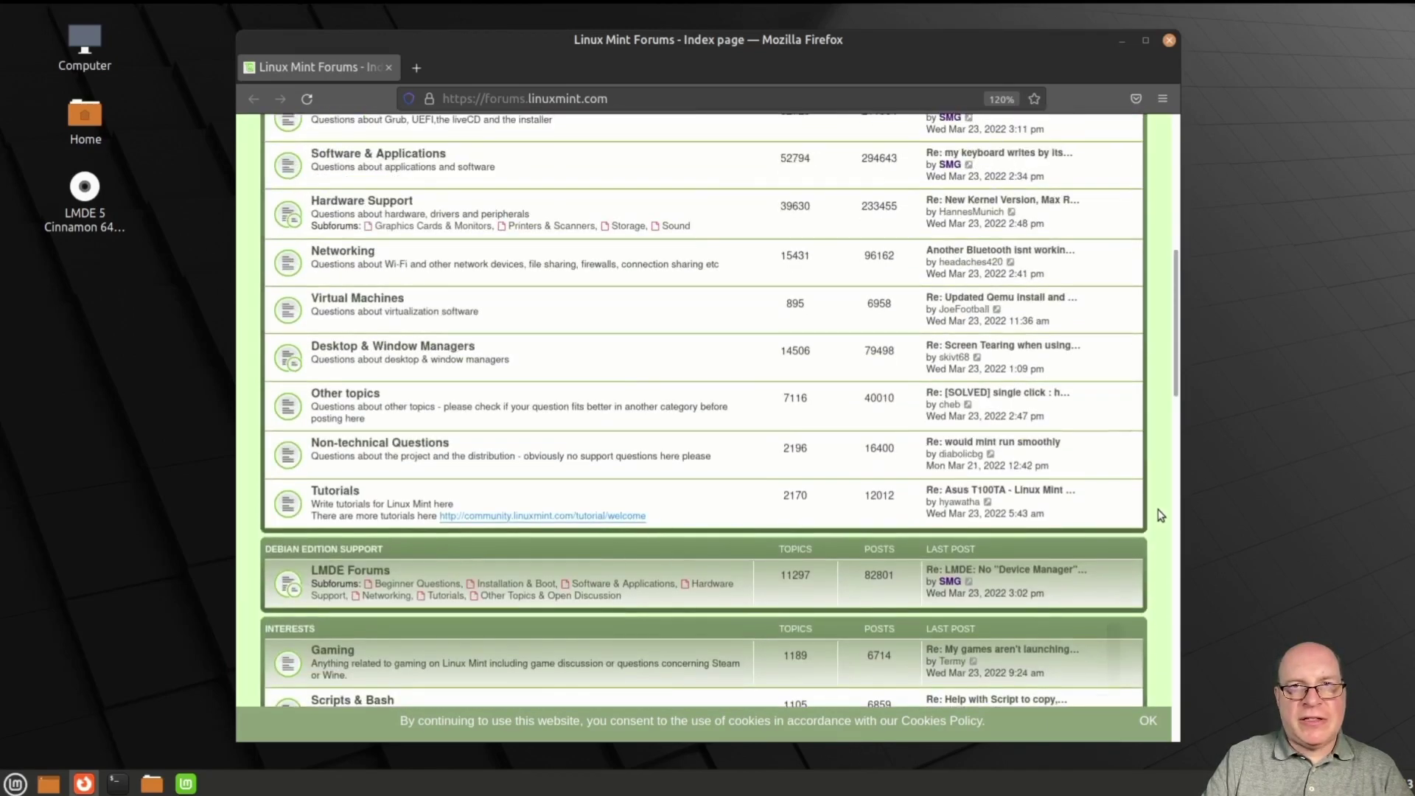
{"action": "scroll", "coordinate": [1161, 513], "scroll_direction": "up", "scroll_amount": 5}
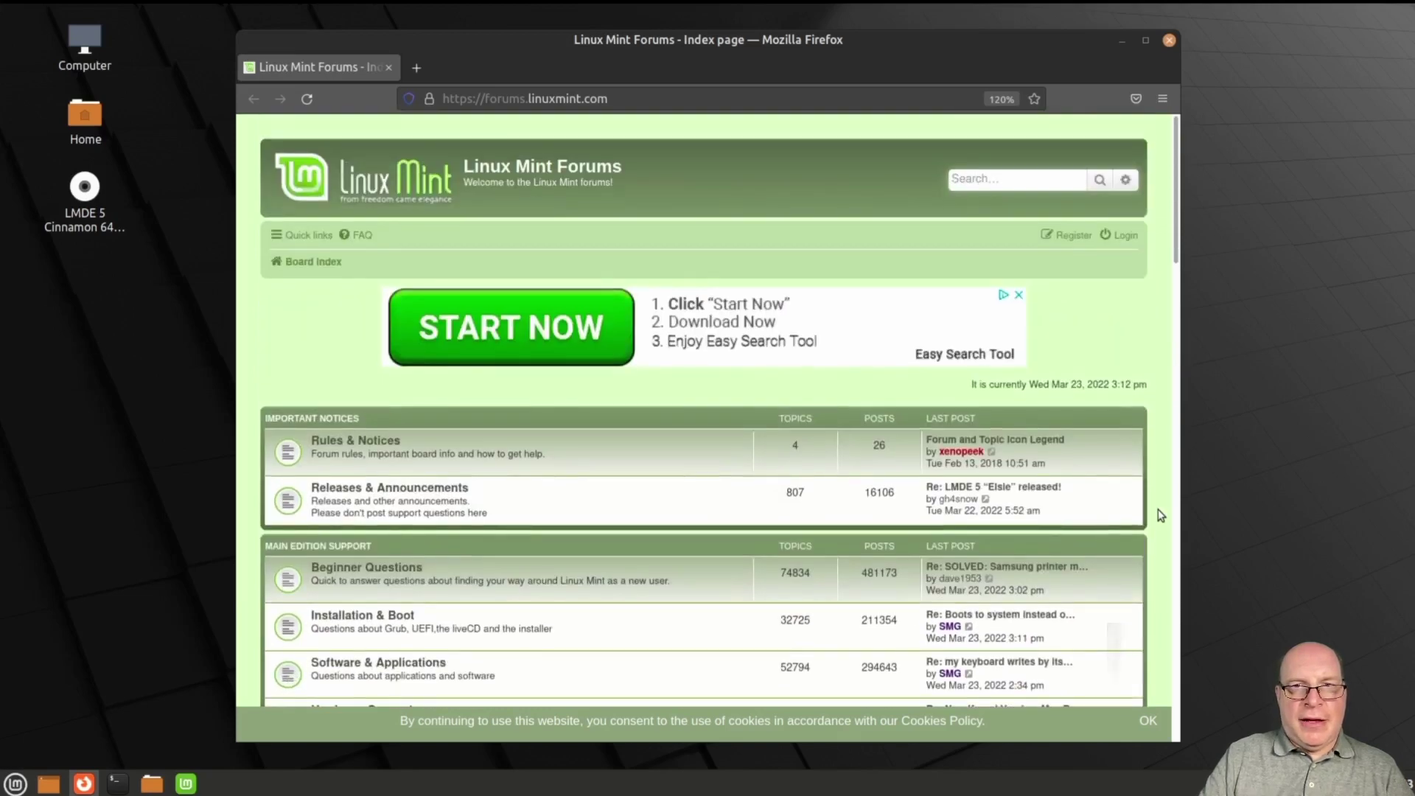
{"action": "left_click", "coordinate": [1170, 40]}
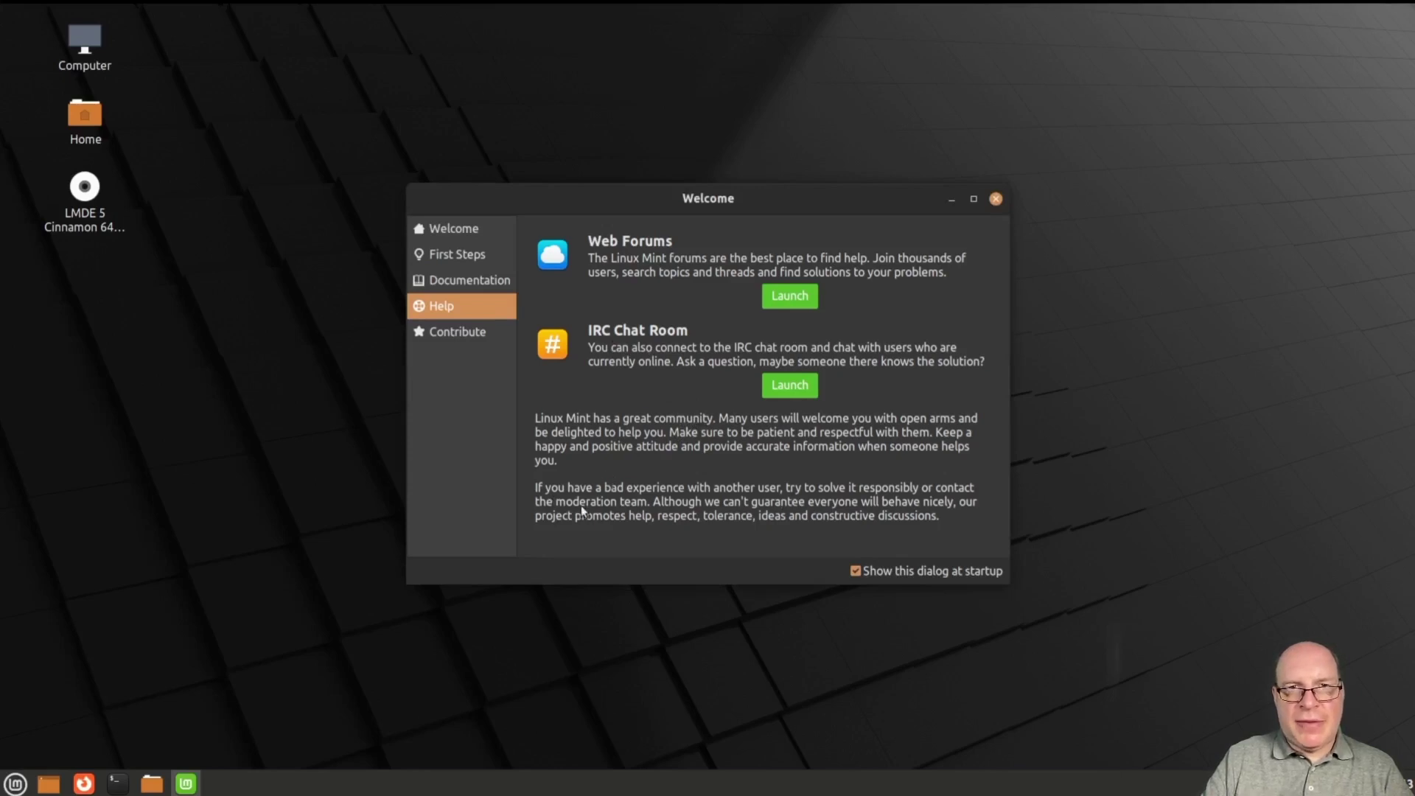
Step: Open the Get Involved page from the Contribute section, enlarge it to 120%, and read the Financial help options
{"action": "left_click", "coordinate": [460, 334]}
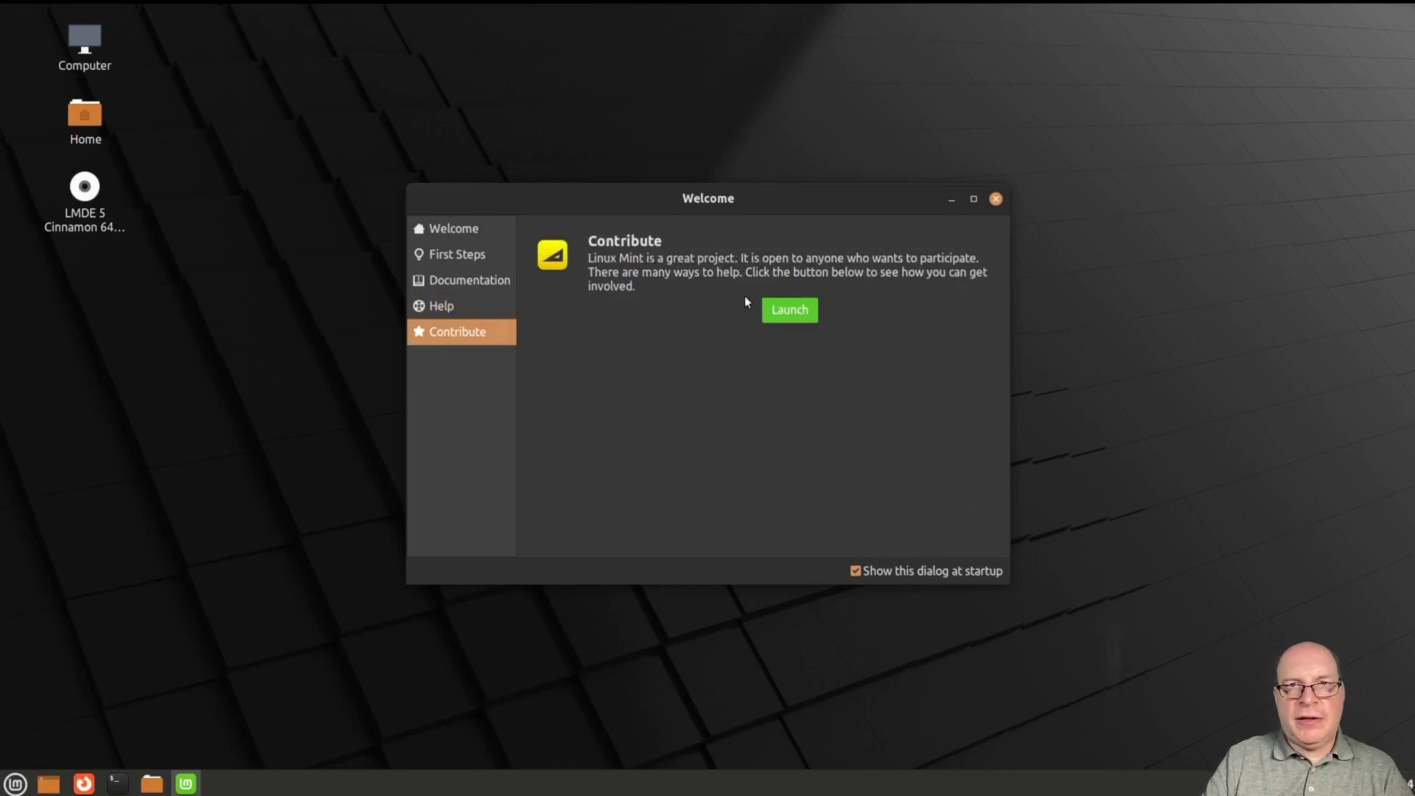
{"action": "left_click", "coordinate": [790, 312]}
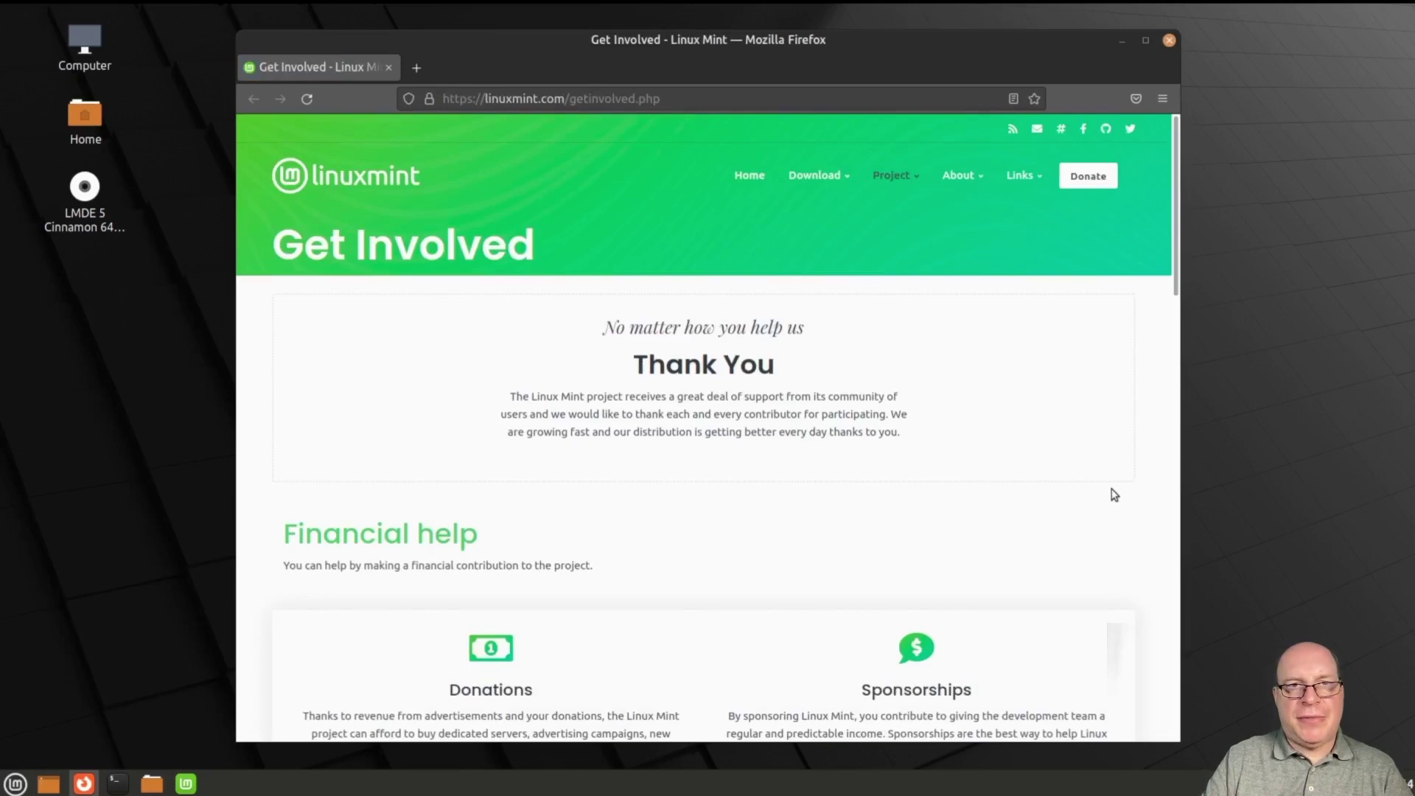
{"action": "key", "text": "ctrl+plus"}
{"action": "key", "text": "ctrl+plus"}
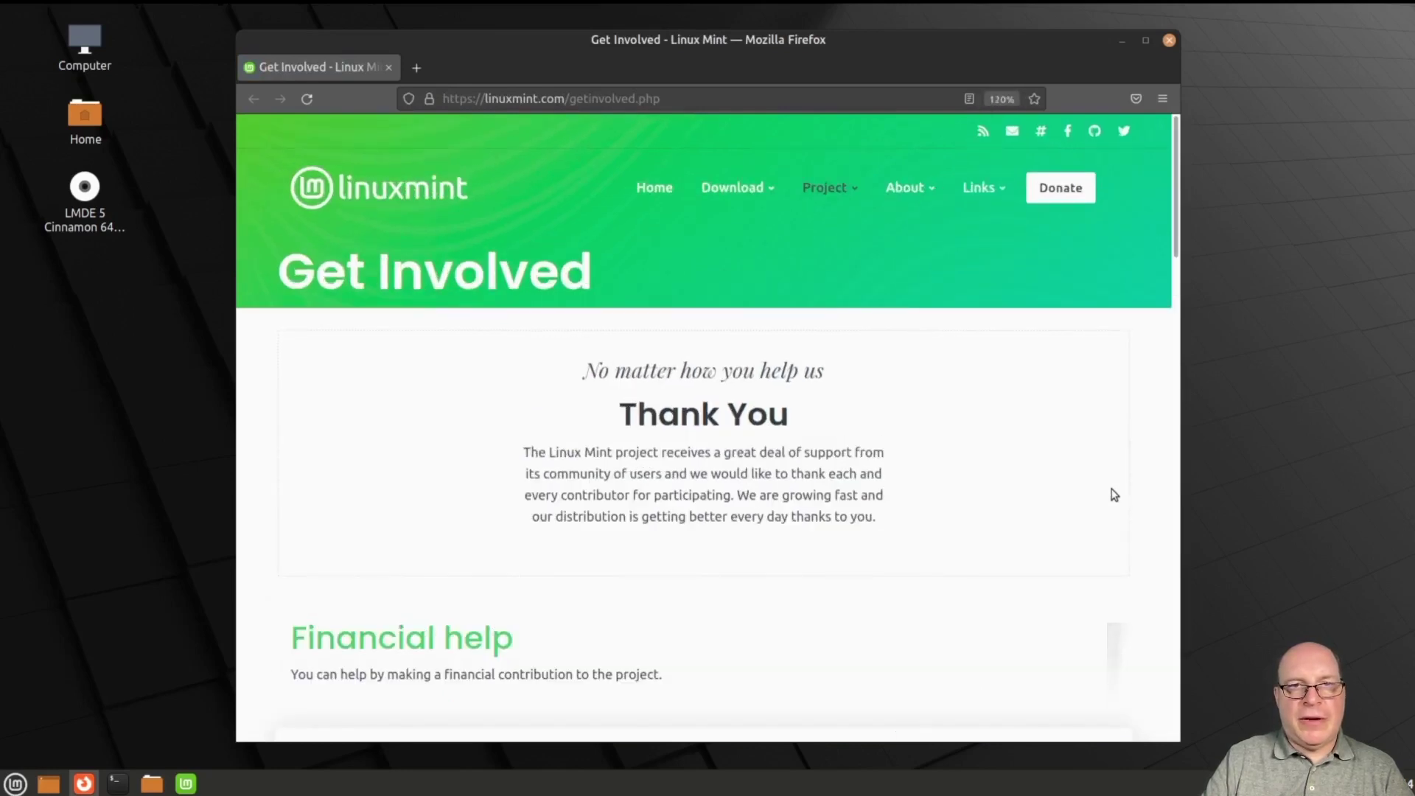
{"action": "scroll", "coordinate": [1110, 496], "scroll_direction": "down", "scroll_amount": 5}
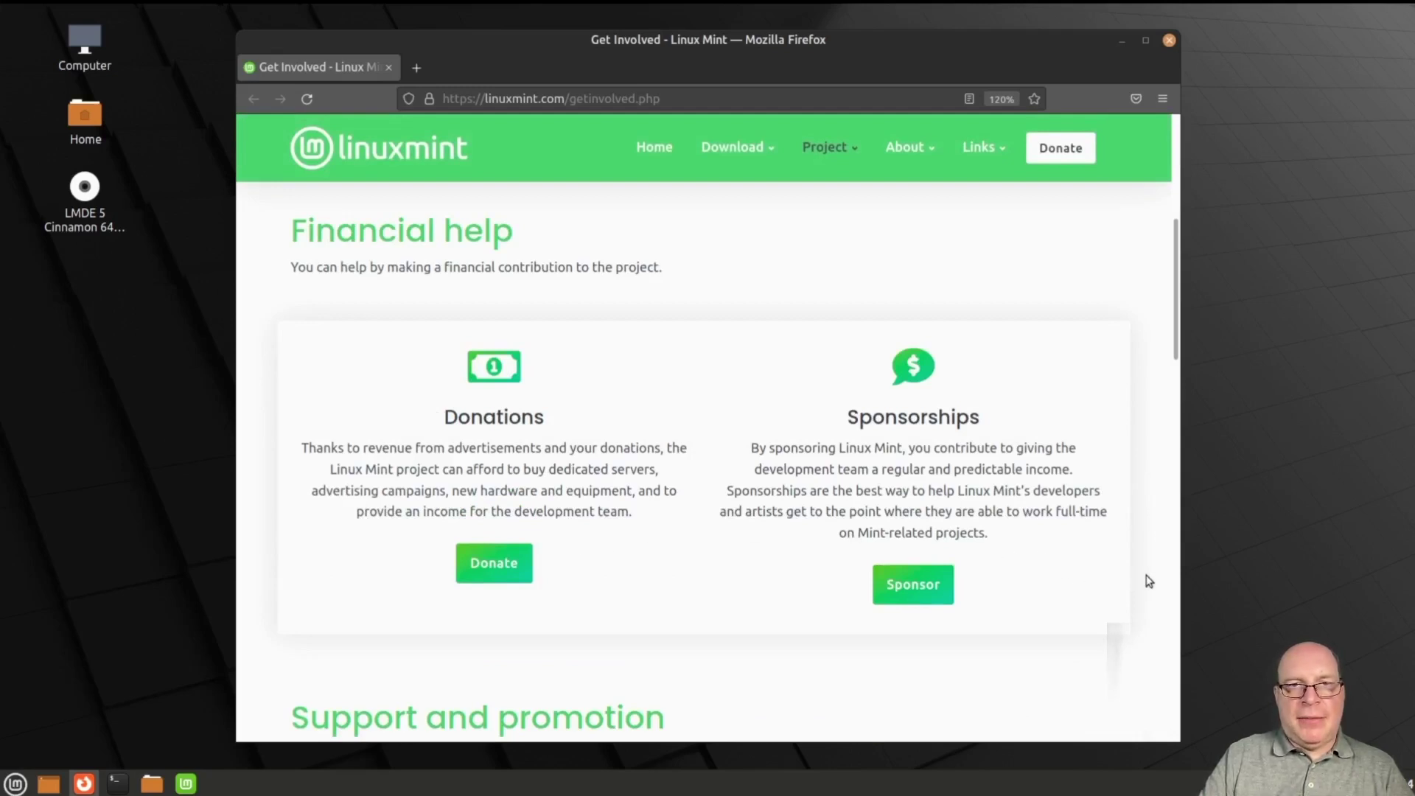
{"action": "scroll", "coordinate": [1148, 581], "scroll_direction": "down", "scroll_amount": 5}
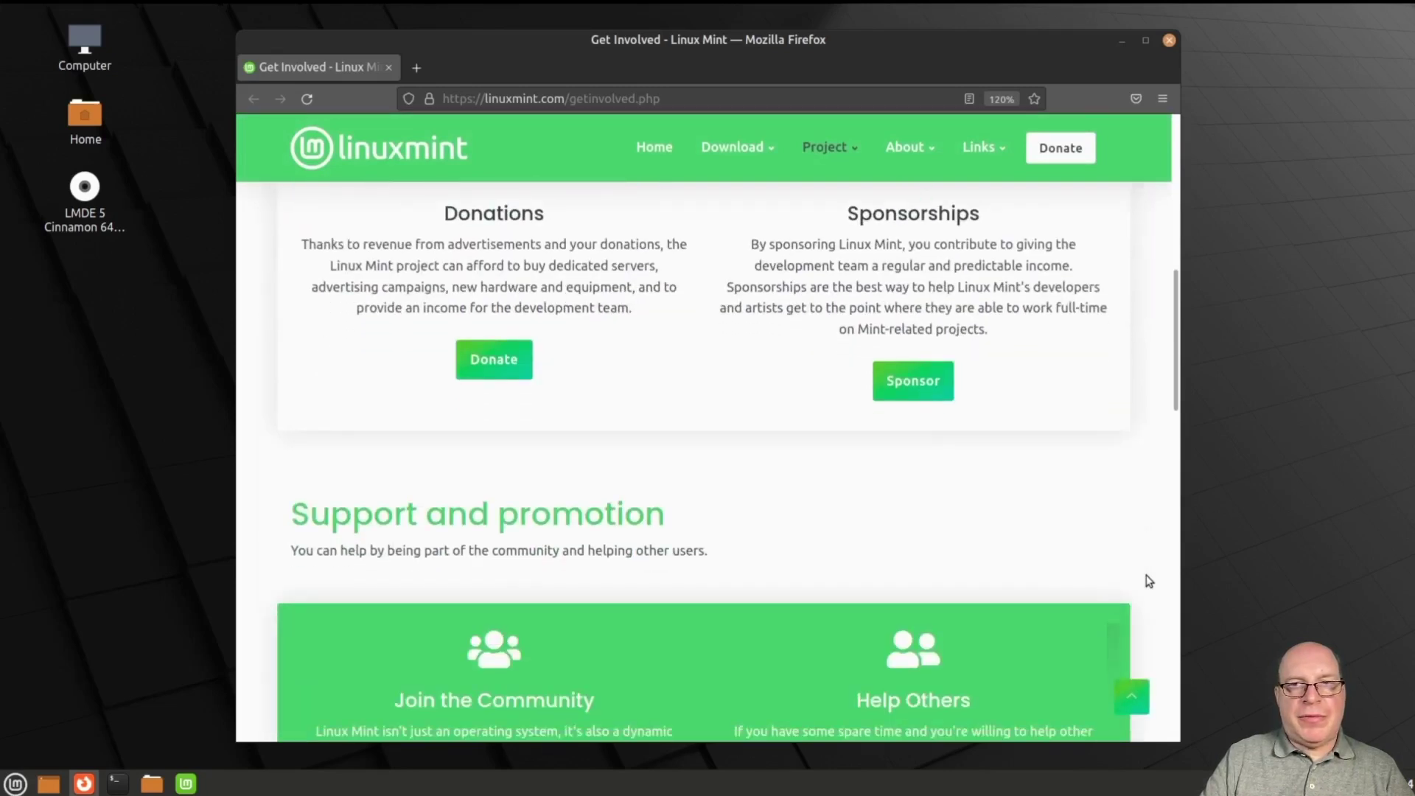
Step: Read the Support and promotion and Project contributions sections to the page's end, and close the browser and the Welcome window
{"action": "scroll", "coordinate": [1148, 581], "scroll_direction": "down", "scroll_amount": 5}
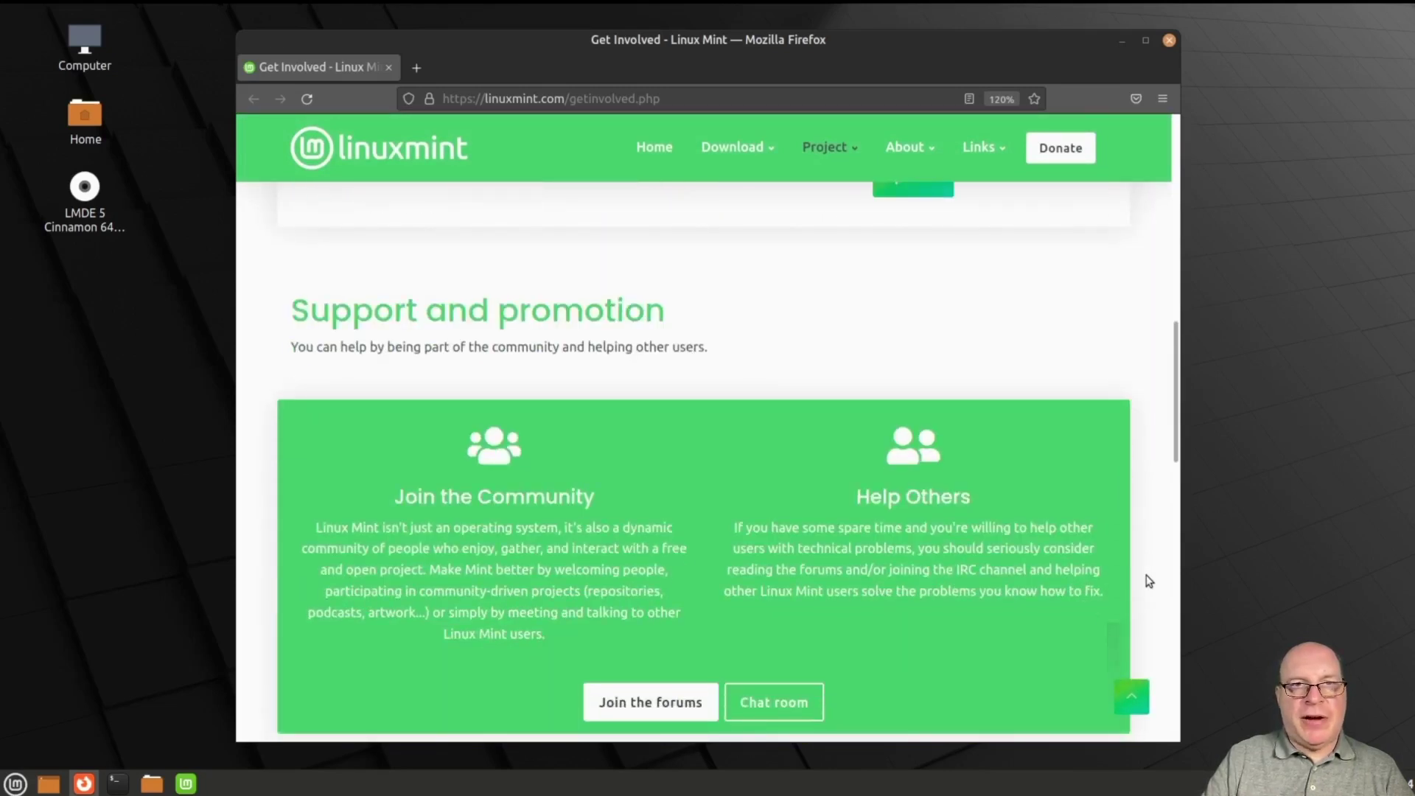
{"action": "scroll", "coordinate": [1147, 581], "scroll_direction": "down", "scroll_amount": 5}
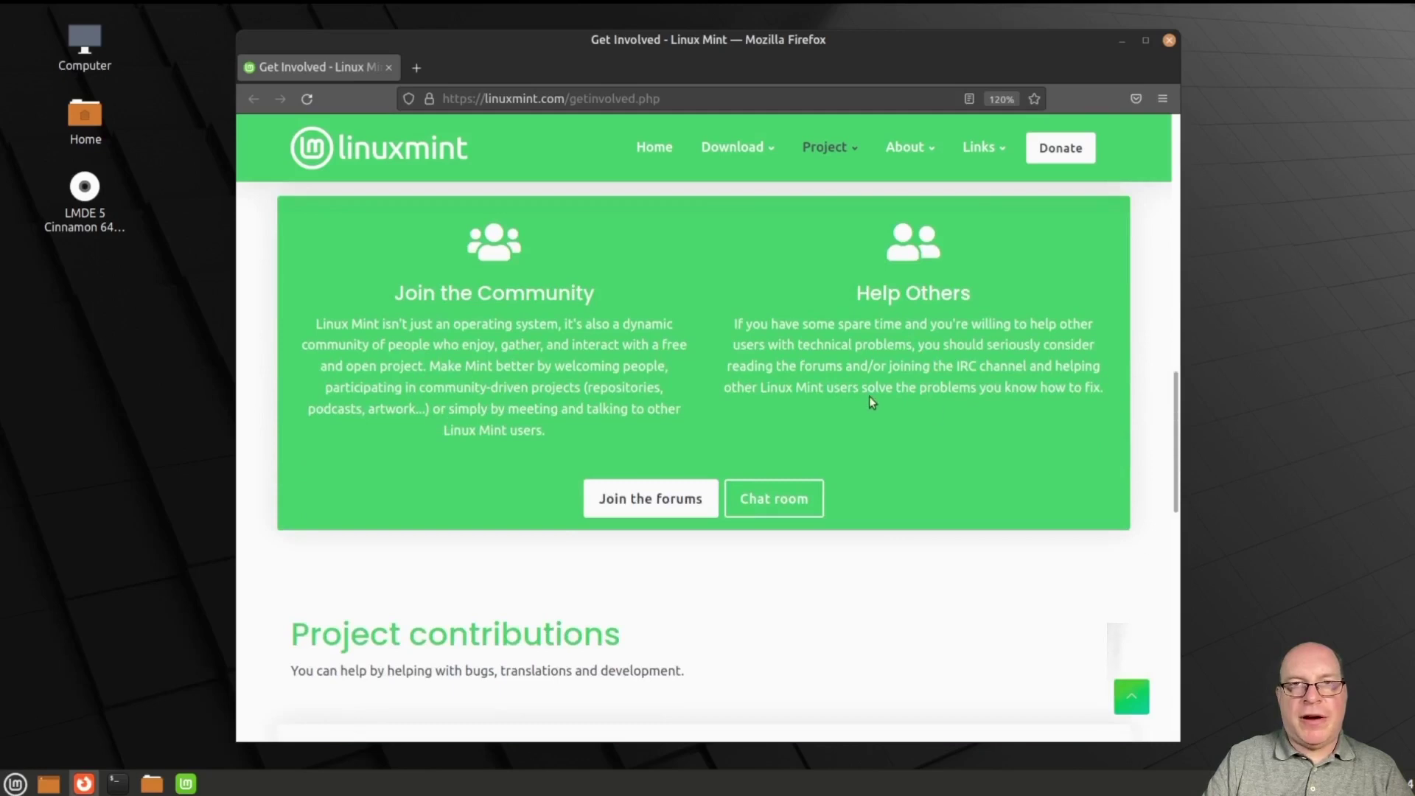
{"action": "scroll", "coordinate": [1028, 594], "scroll_direction": "down", "scroll_amount": 10}
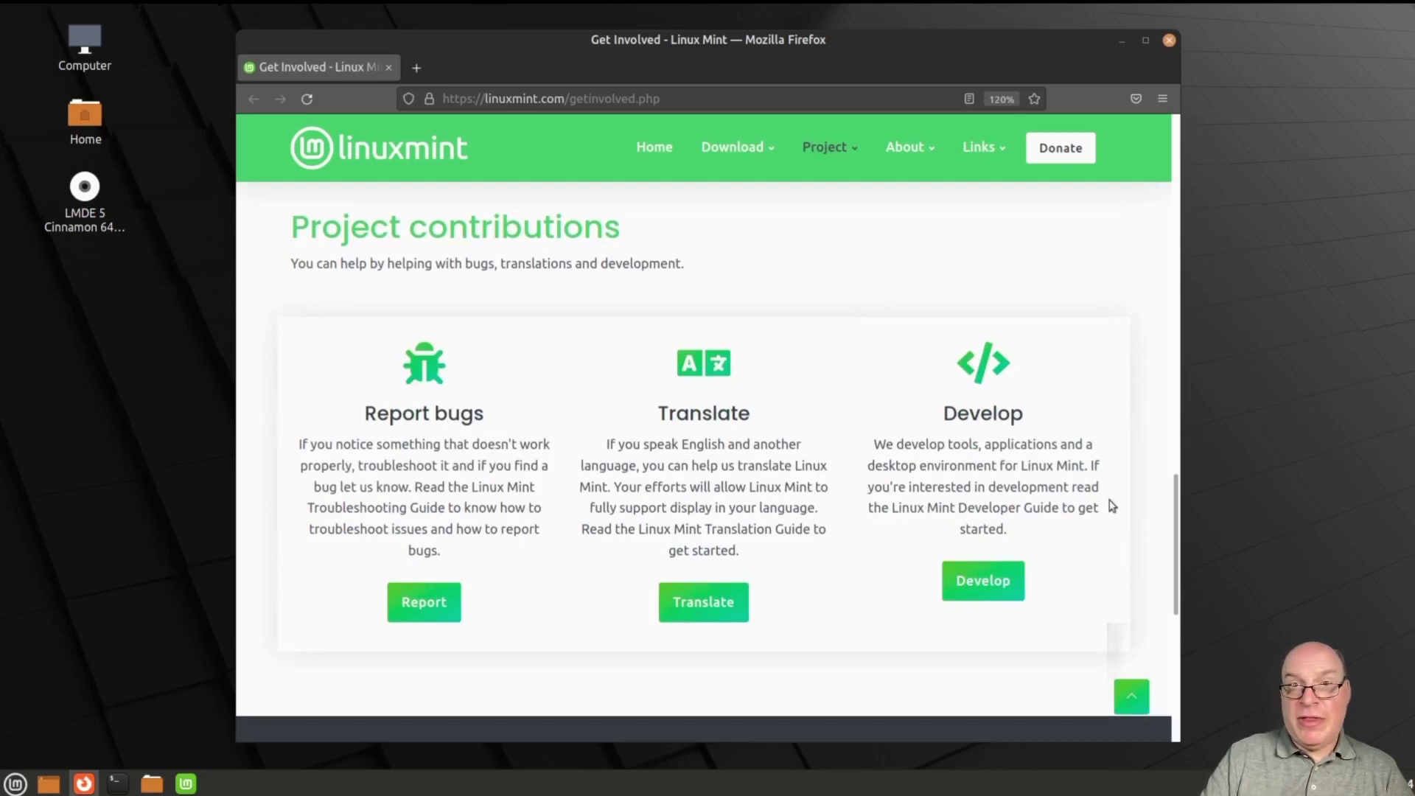
{"action": "scroll", "coordinate": [1134, 510], "scroll_direction": "down", "scroll_amount": 1}
{"action": "scroll", "coordinate": [1133, 510], "scroll_direction": "down", "scroll_amount": 6}
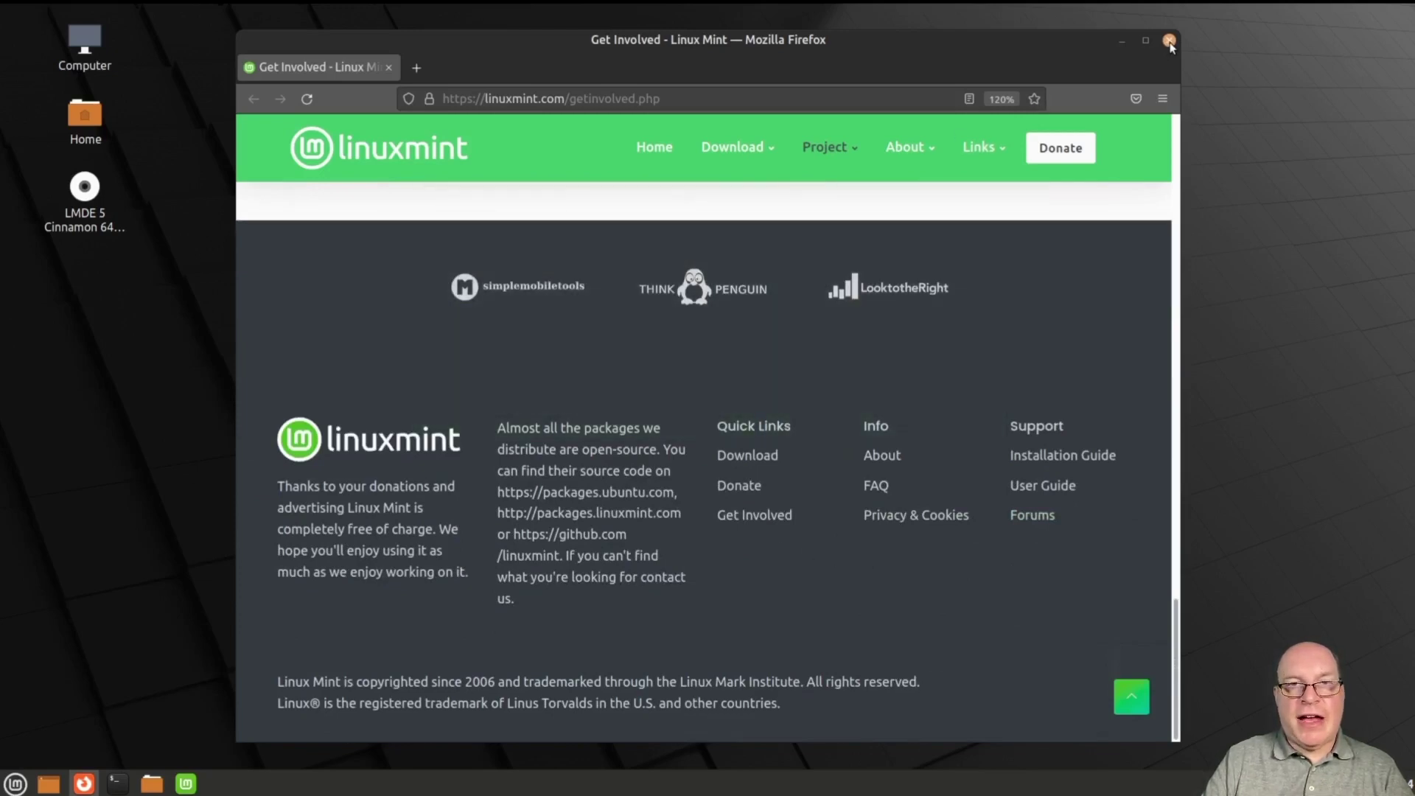
{"action": "left_click", "coordinate": [1170, 42]}
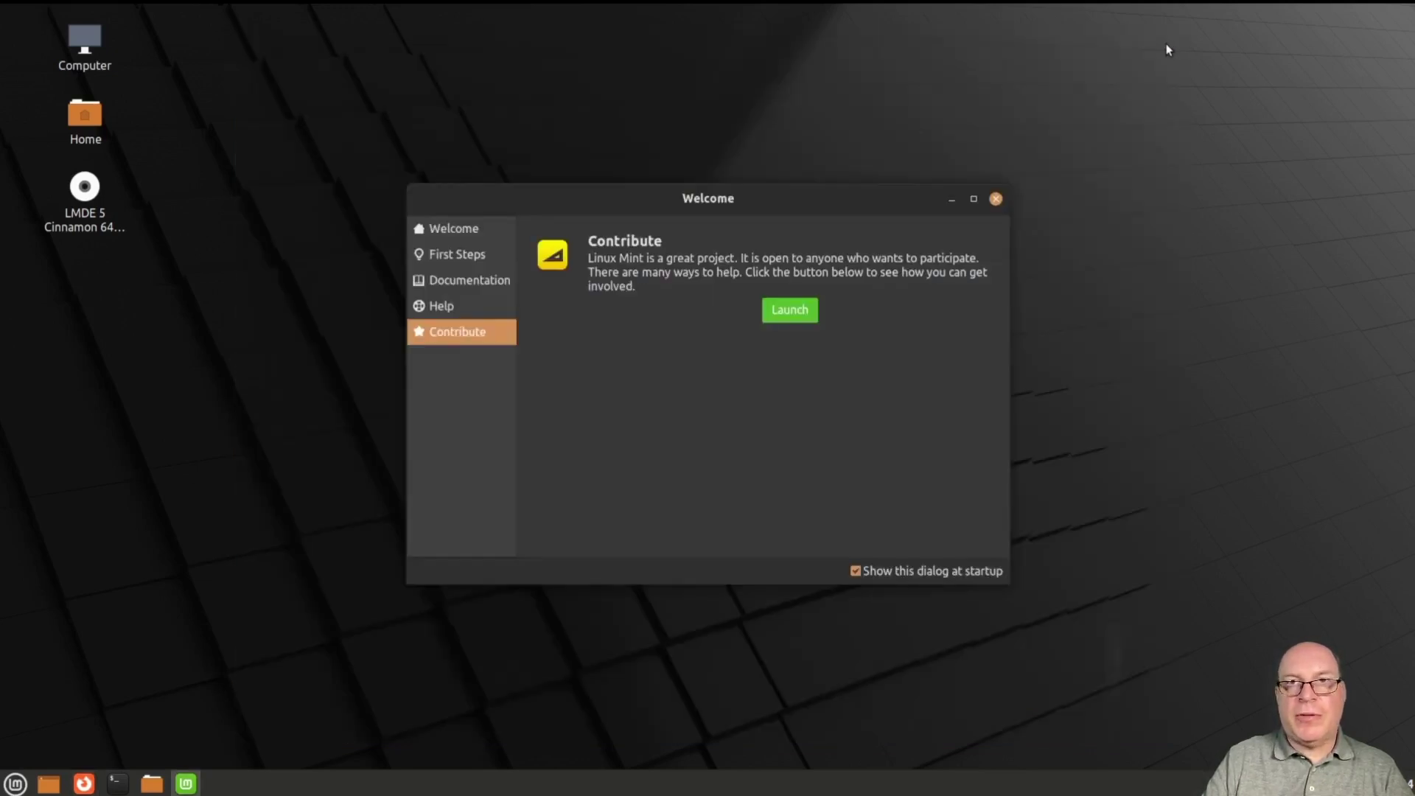
{"action": "left_click", "coordinate": [996, 200]}
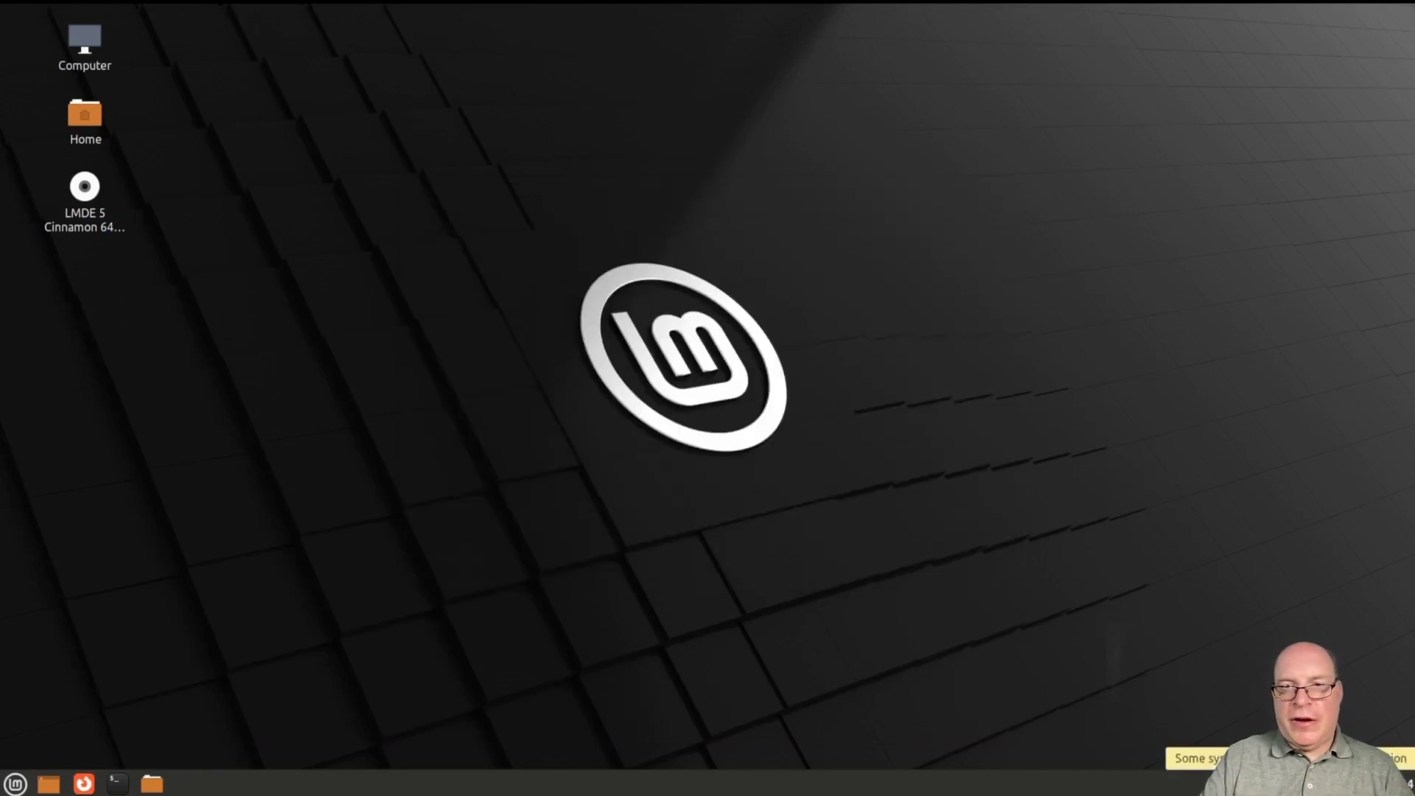
Step: Open System Reports and install the missing language packs, authenticating with the account password
{"action": "left_click", "coordinate": [1327, 783]}
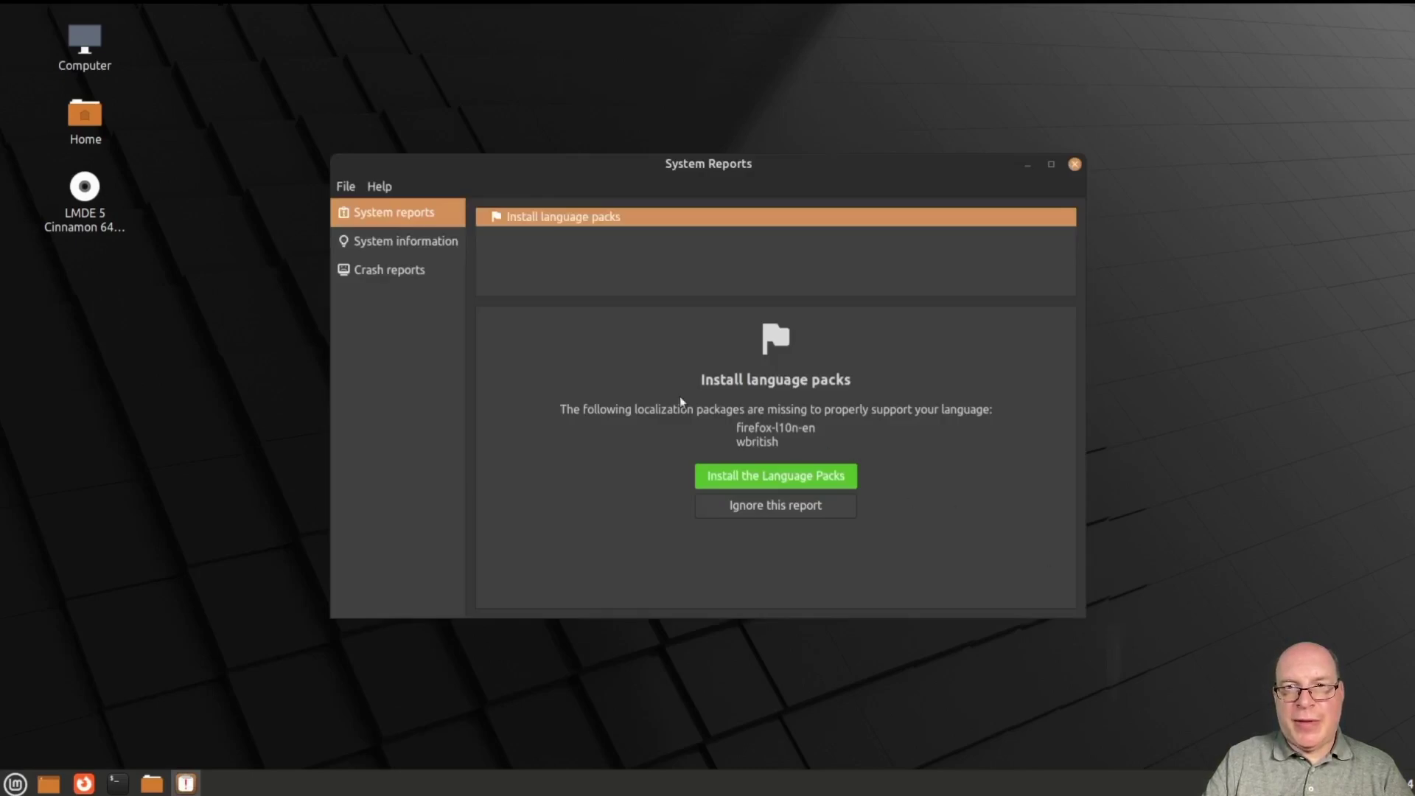
{"action": "left_click", "coordinate": [781, 476]}
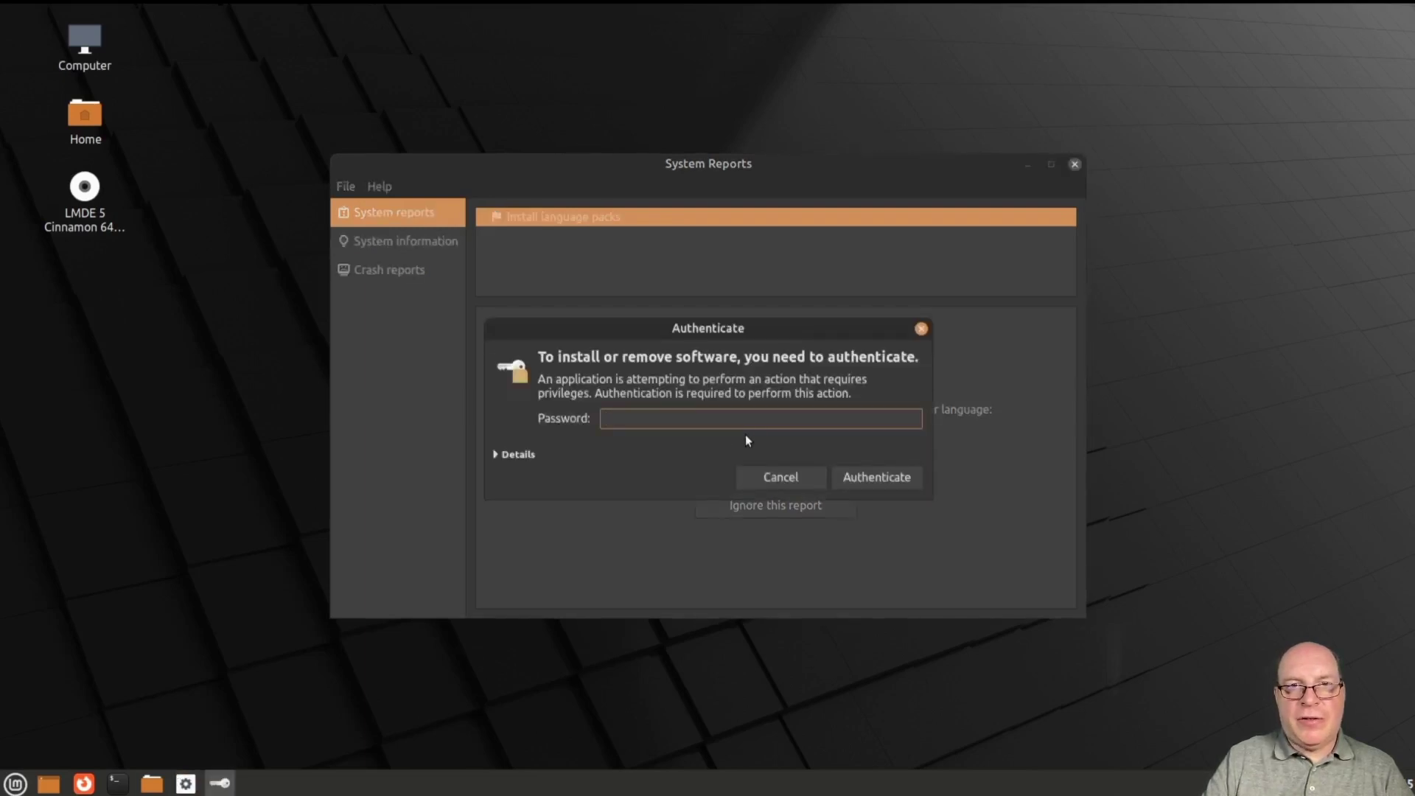
{"action": "type", "text": "********"}
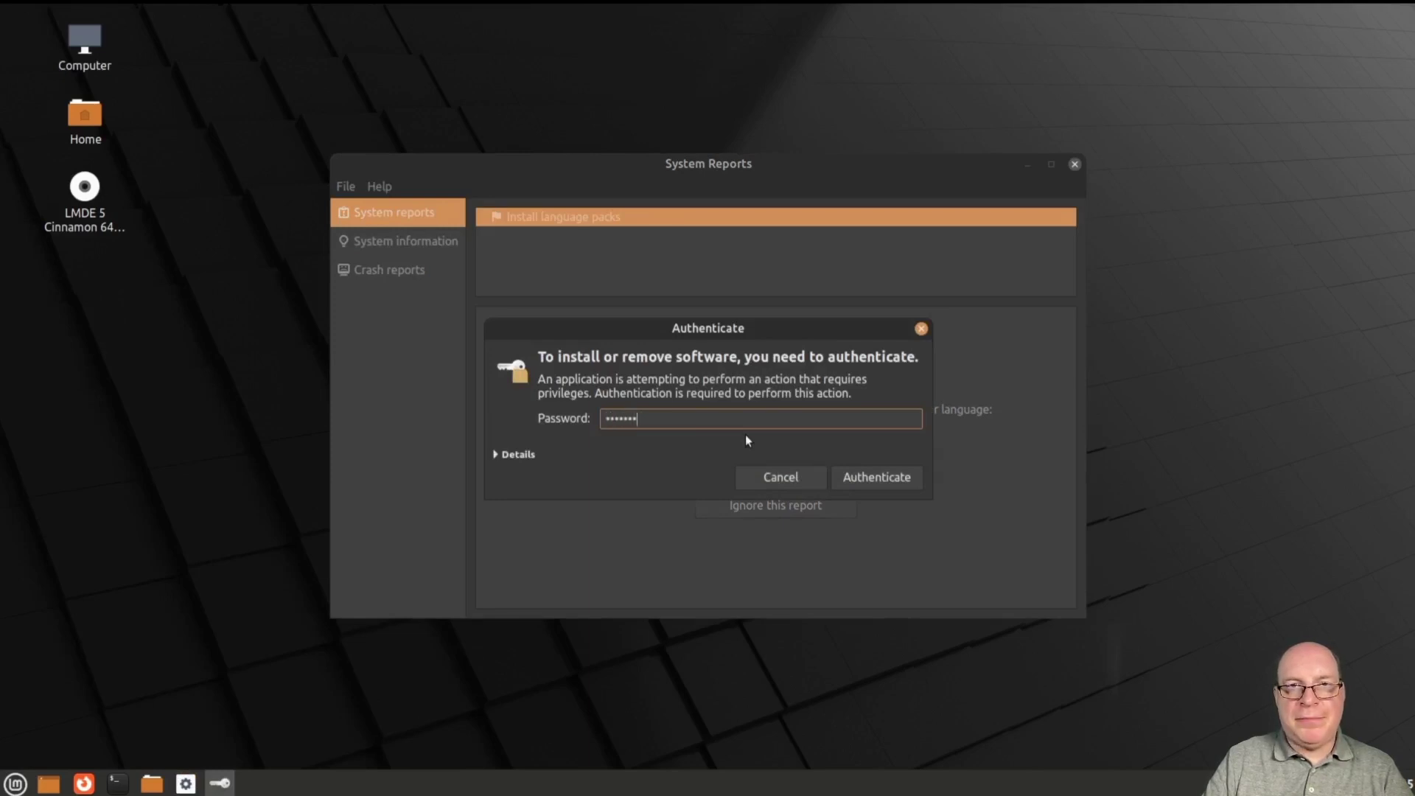
{"action": "key", "text": "Return"}
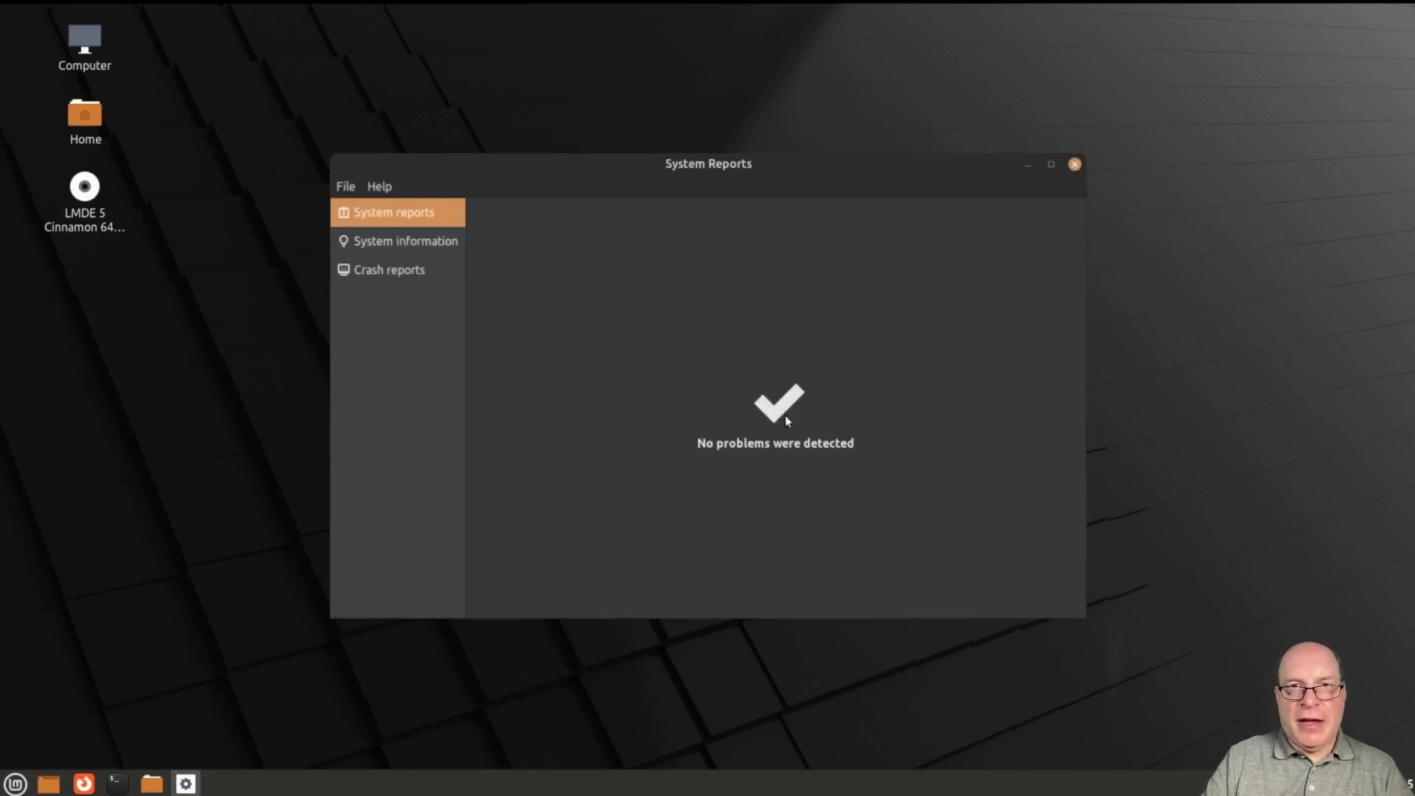
Step: Review the full System information report, from kernel and hardware to package repositories, and close System Reports
{"action": "left_click", "coordinate": [400, 243]}
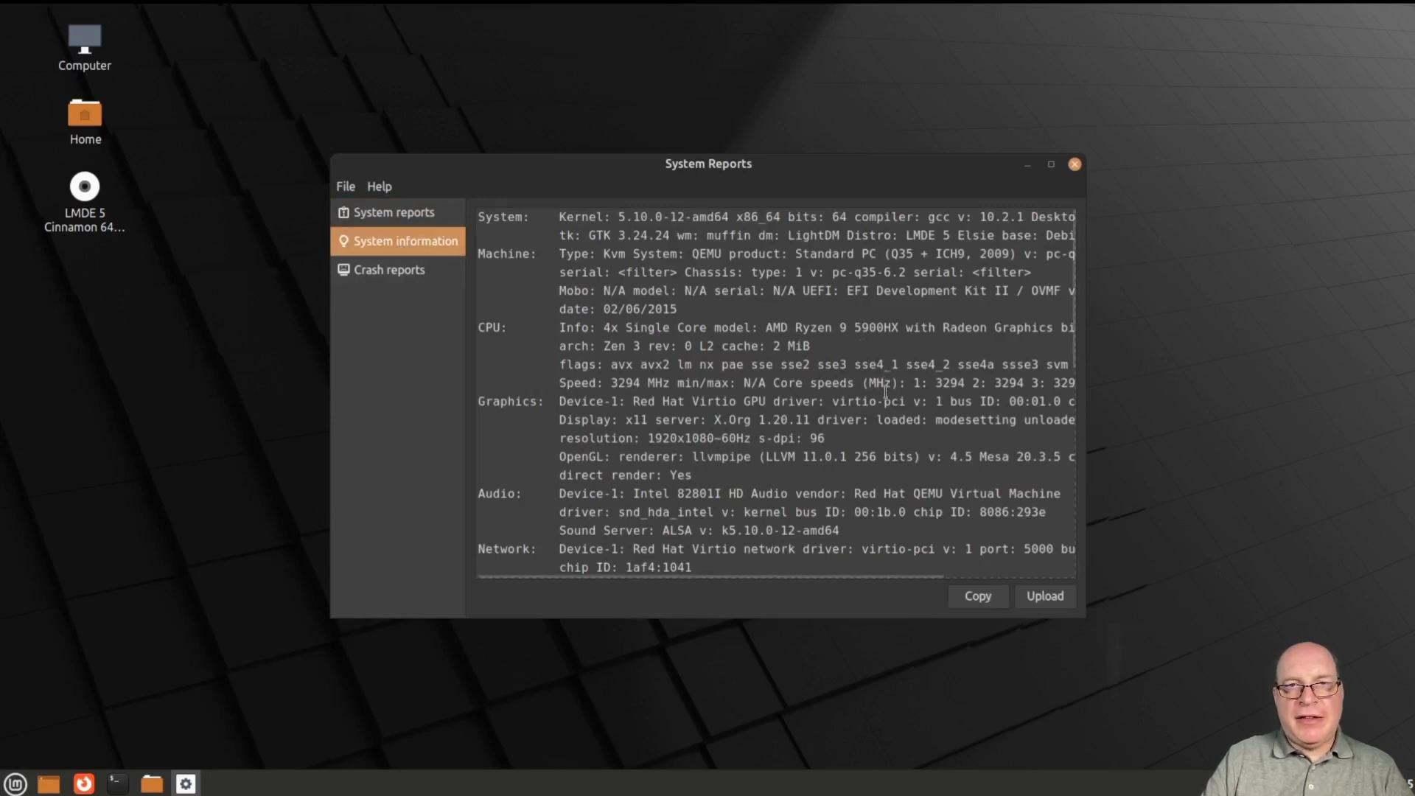
{"action": "scroll", "coordinate": [886, 379], "scroll_direction": "down", "scroll_amount": 3}
{"action": "scroll", "coordinate": [884, 403], "scroll_direction": "down", "scroll_amount": 7}
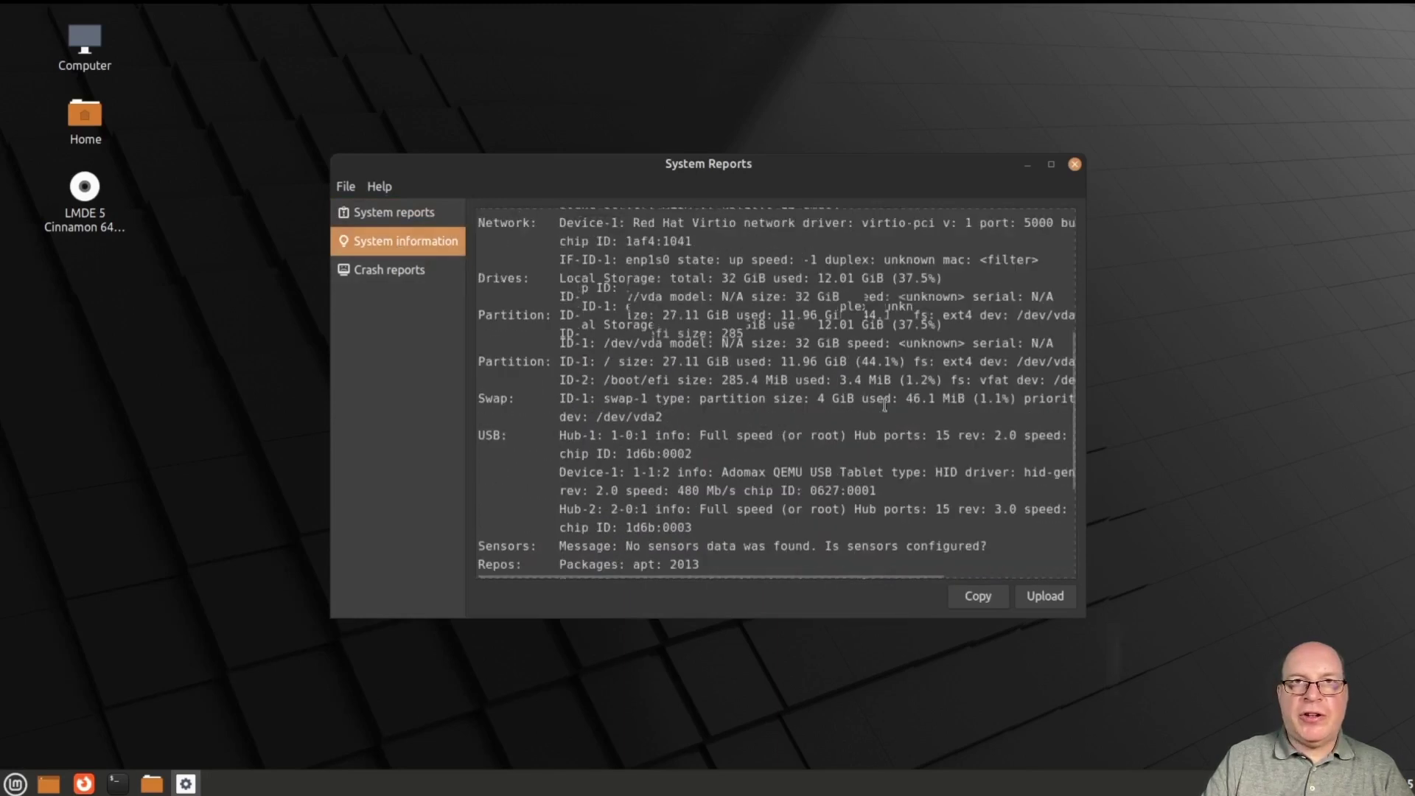
{"action": "scroll", "coordinate": [885, 404], "scroll_direction": "down", "scroll_amount": 1}
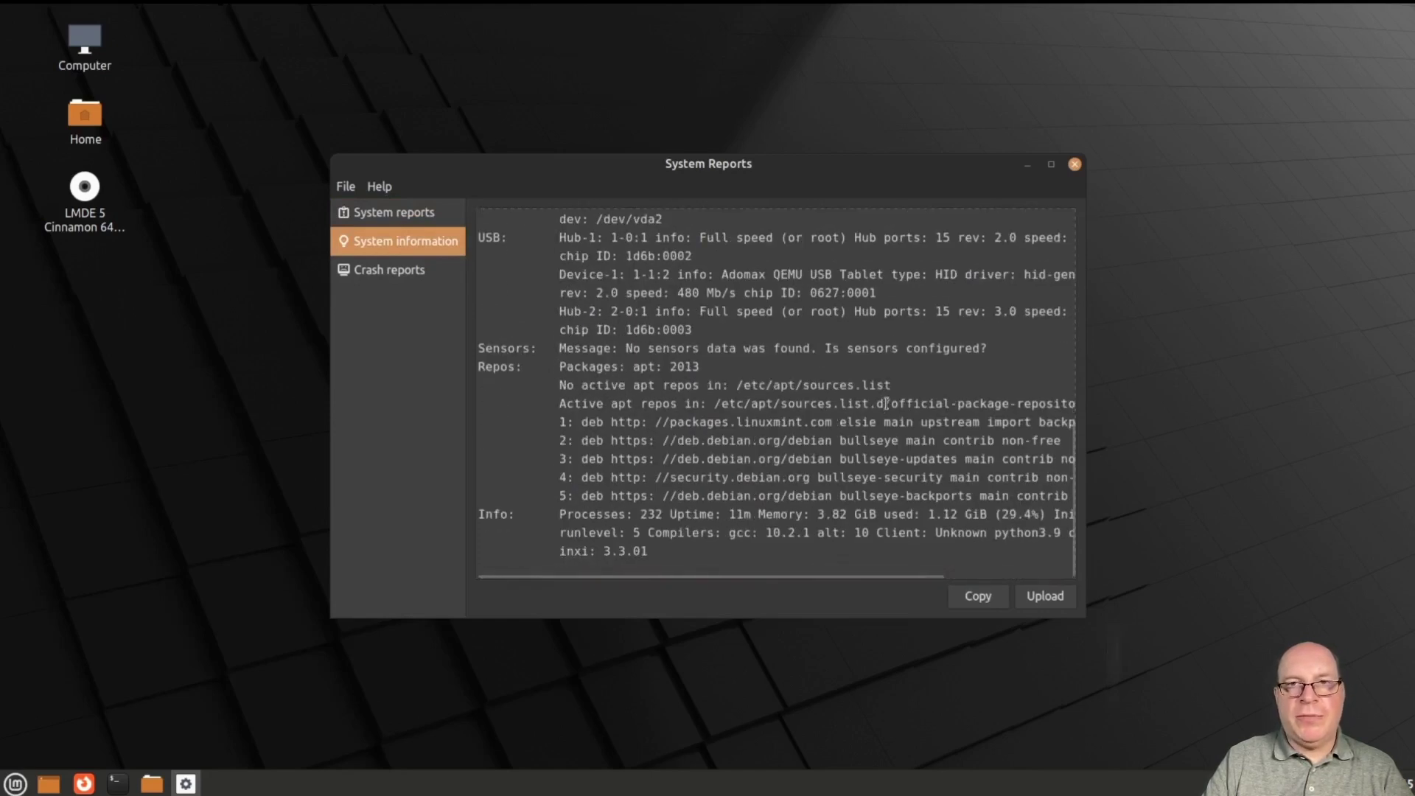
{"action": "scroll", "coordinate": [887, 404], "scroll_direction": "up", "scroll_amount": 12}
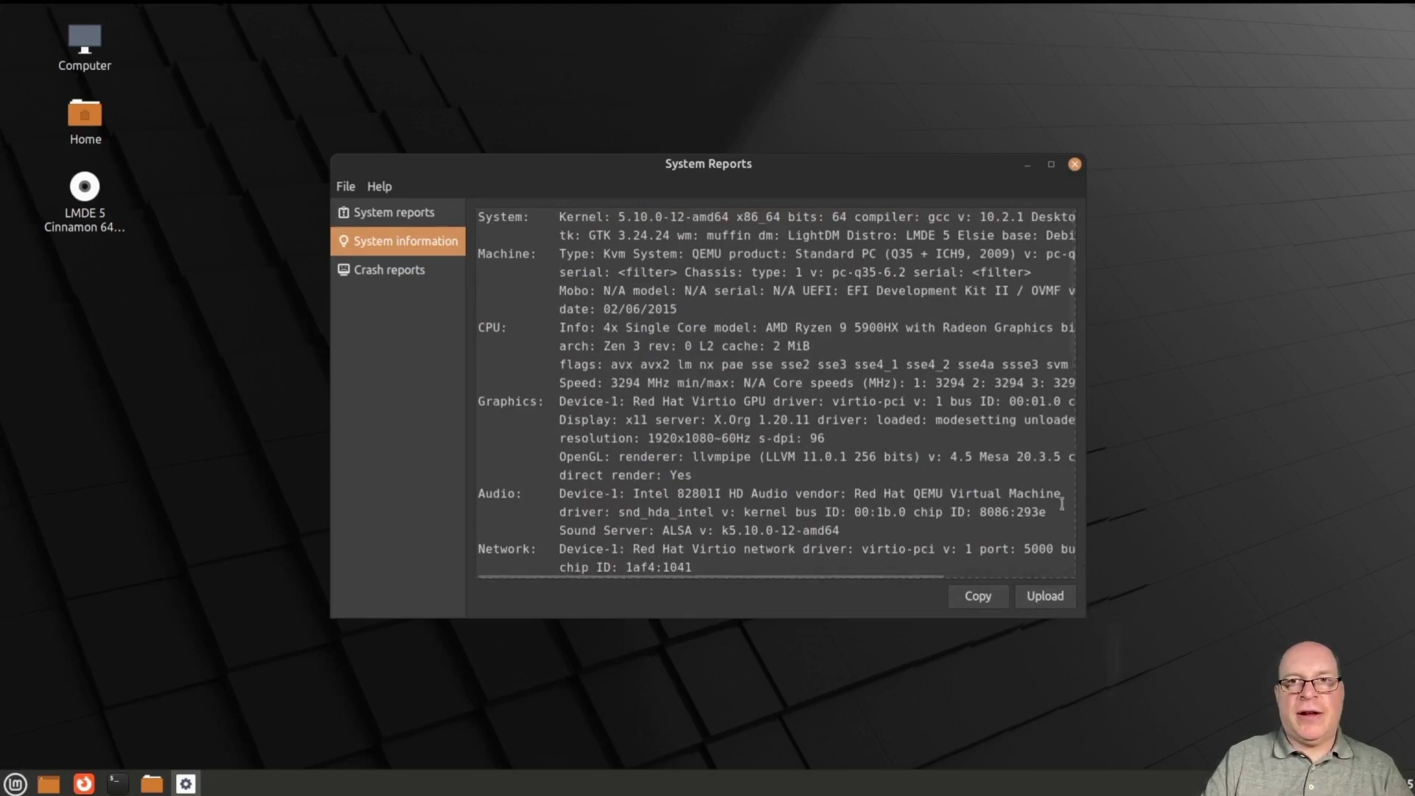
{"action": "left_click", "coordinate": [1076, 165]}
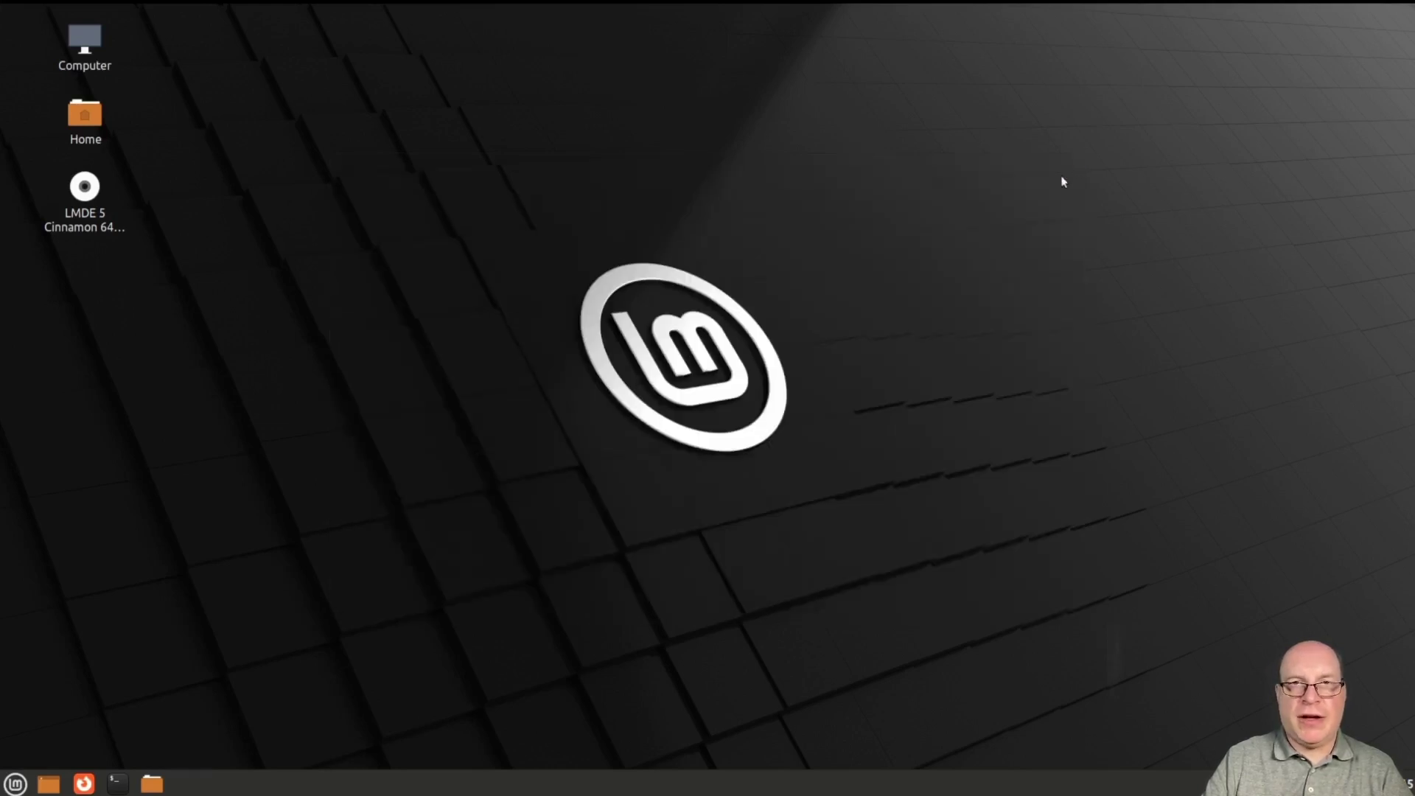
Step: Open a terminal, enlarge its text by two zoom levels and maximize the window
{"action": "left_click", "coordinate": [118, 781]}
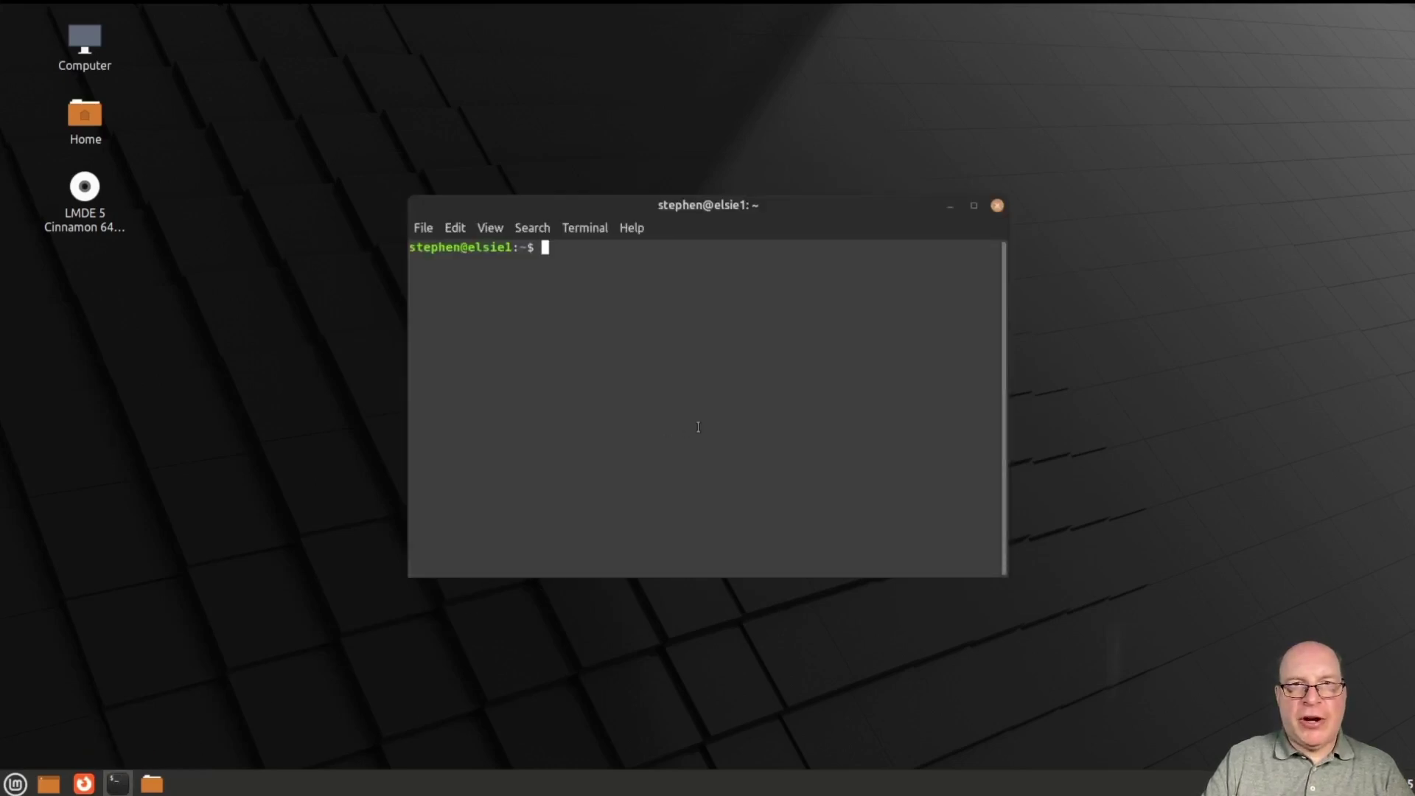
{"action": "key", "text": "ctrl+plus"}
{"action": "key", "text": "ctrl+plus"}
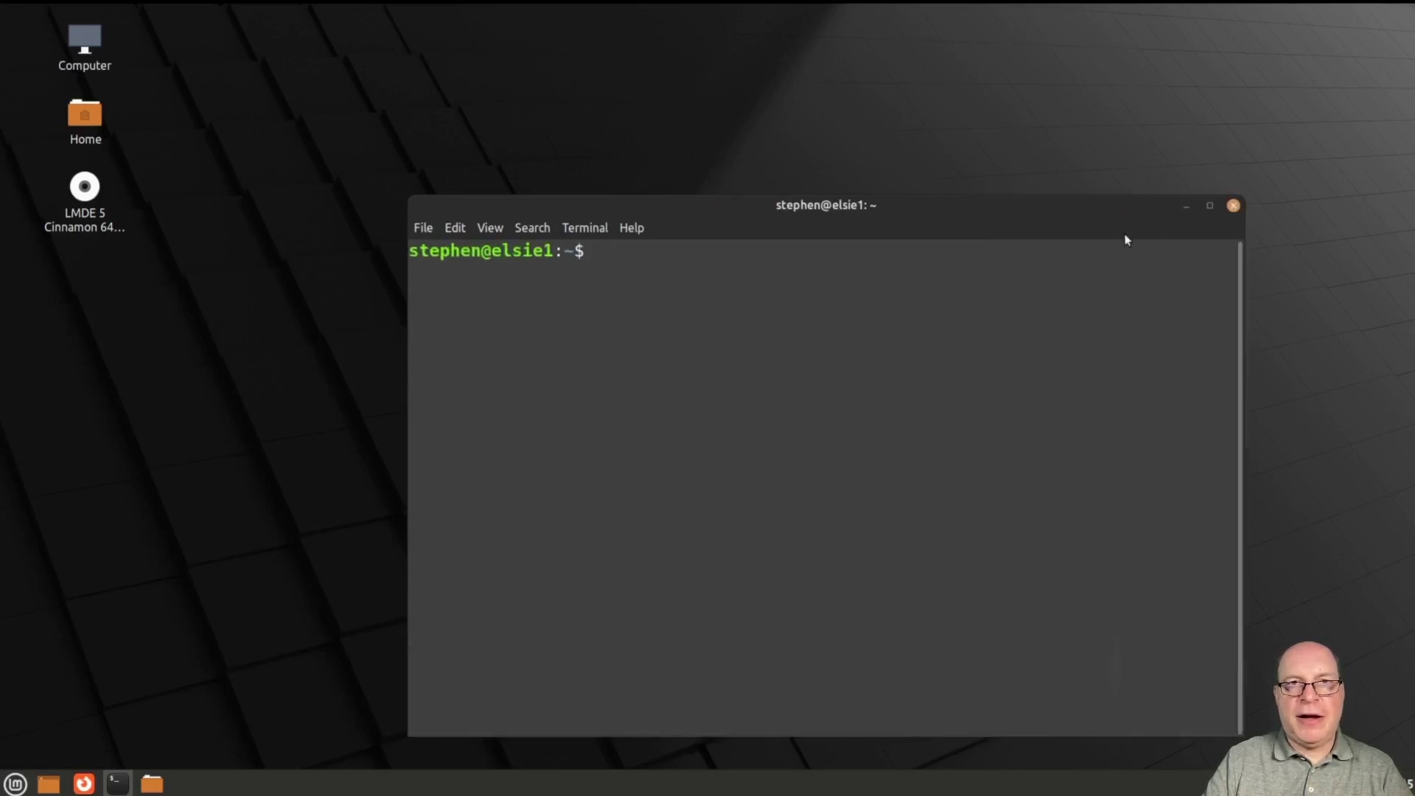
{"action": "left_click", "coordinate": [1208, 206]}
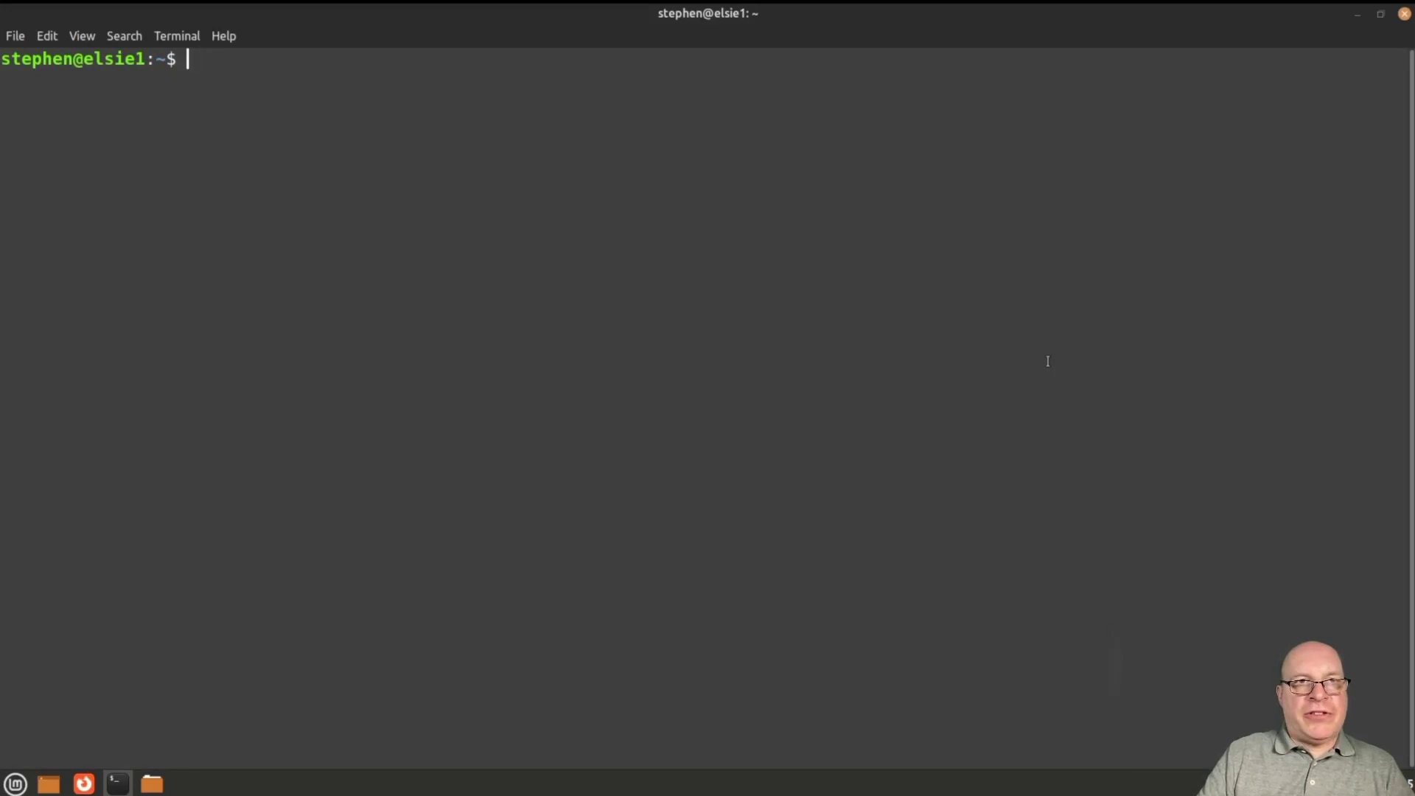
Step: Refresh the package lists with sudo apt update, authenticating with the account password
{"action": "type", "text": "sudo "}
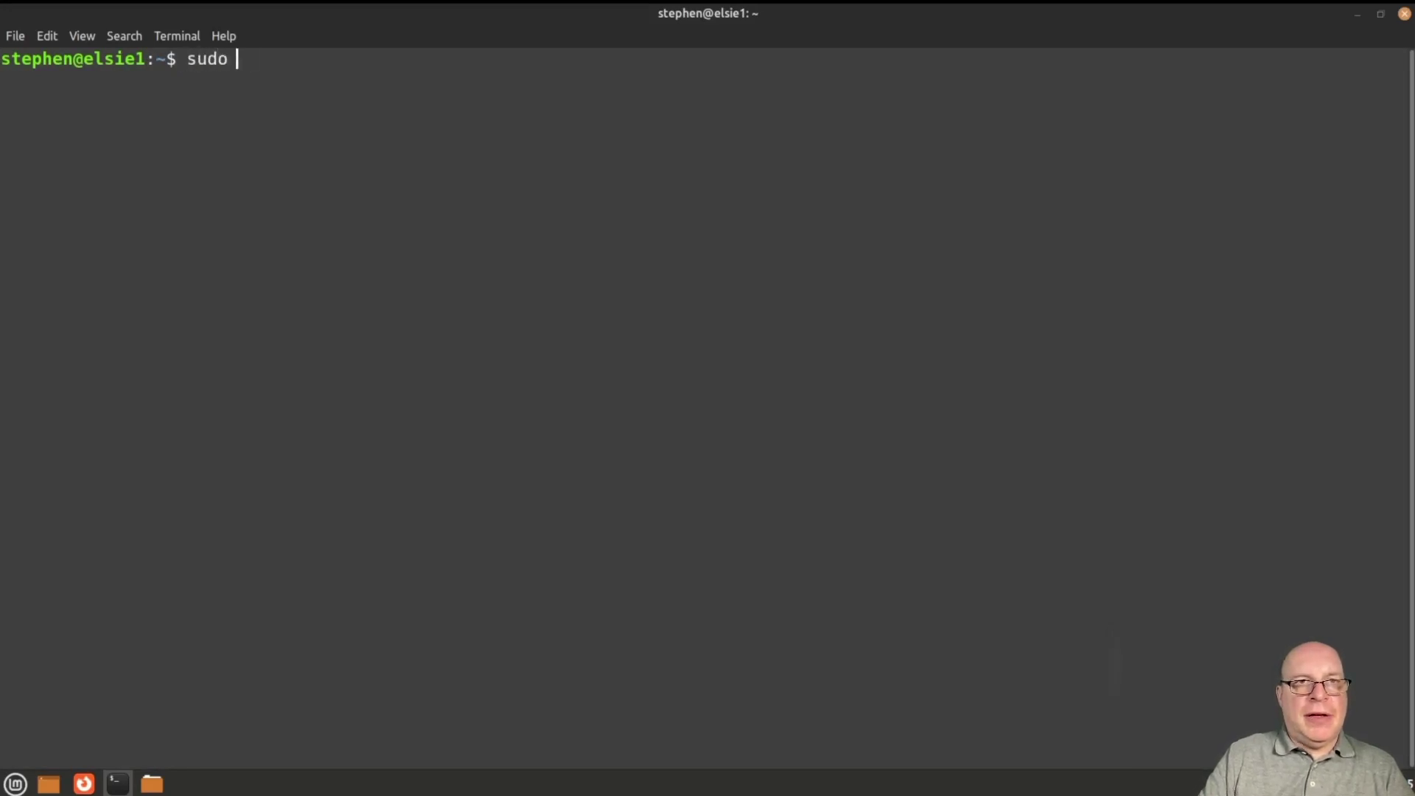
{"action": "type", "text": "apt update"}
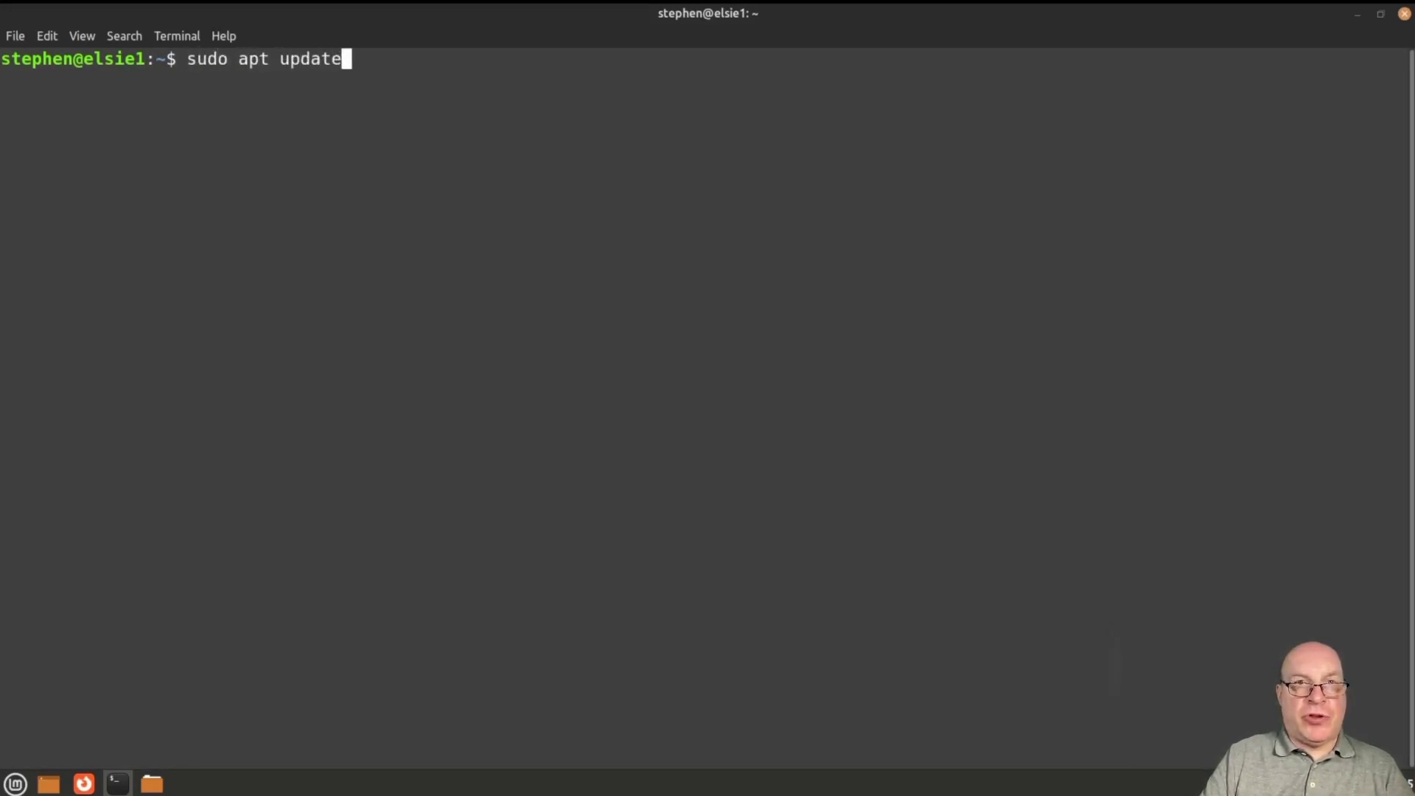
{"action": "key", "text": "Return"}
{"action": "type", "text": "*****"}
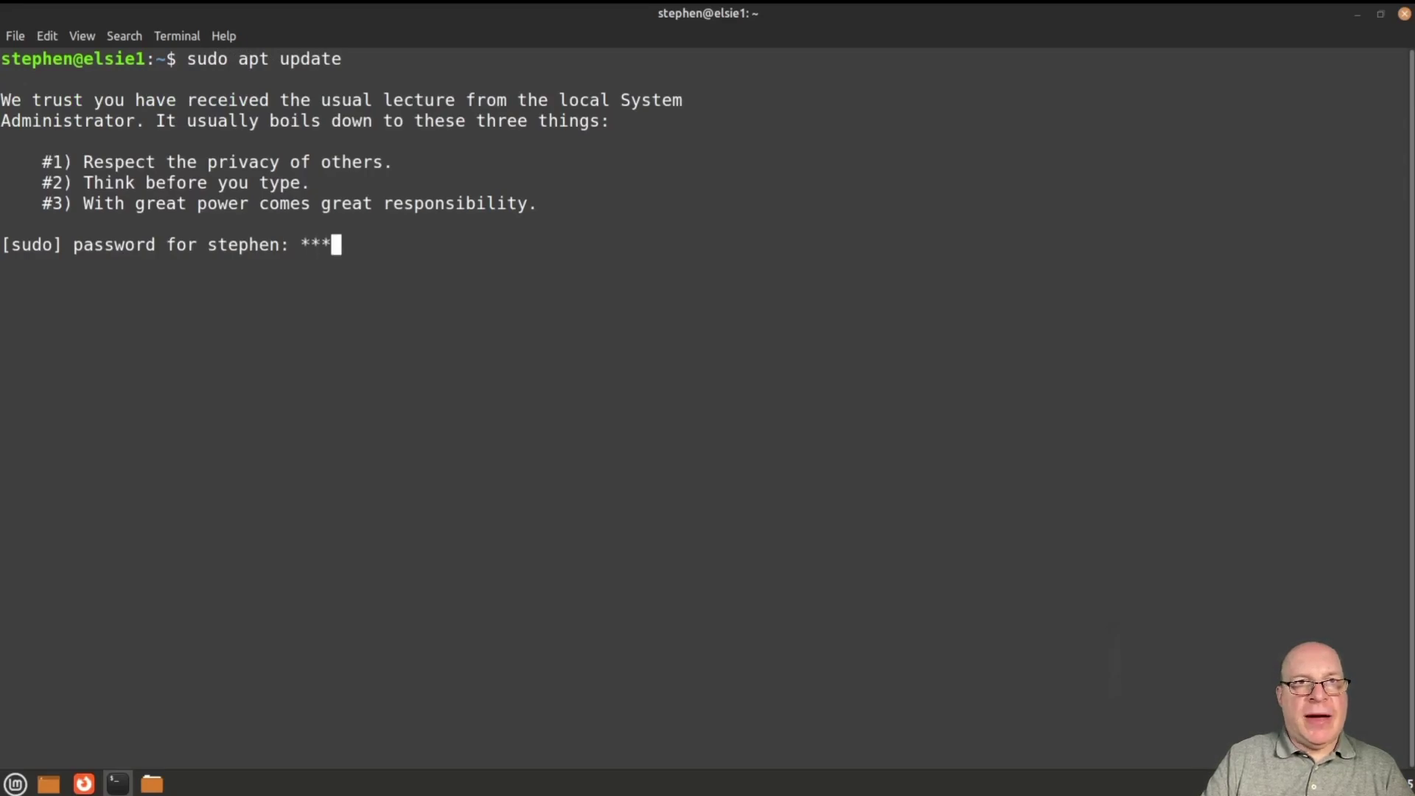
{"action": "type", "text": "**"}
{"action": "key", "text": "Return"}
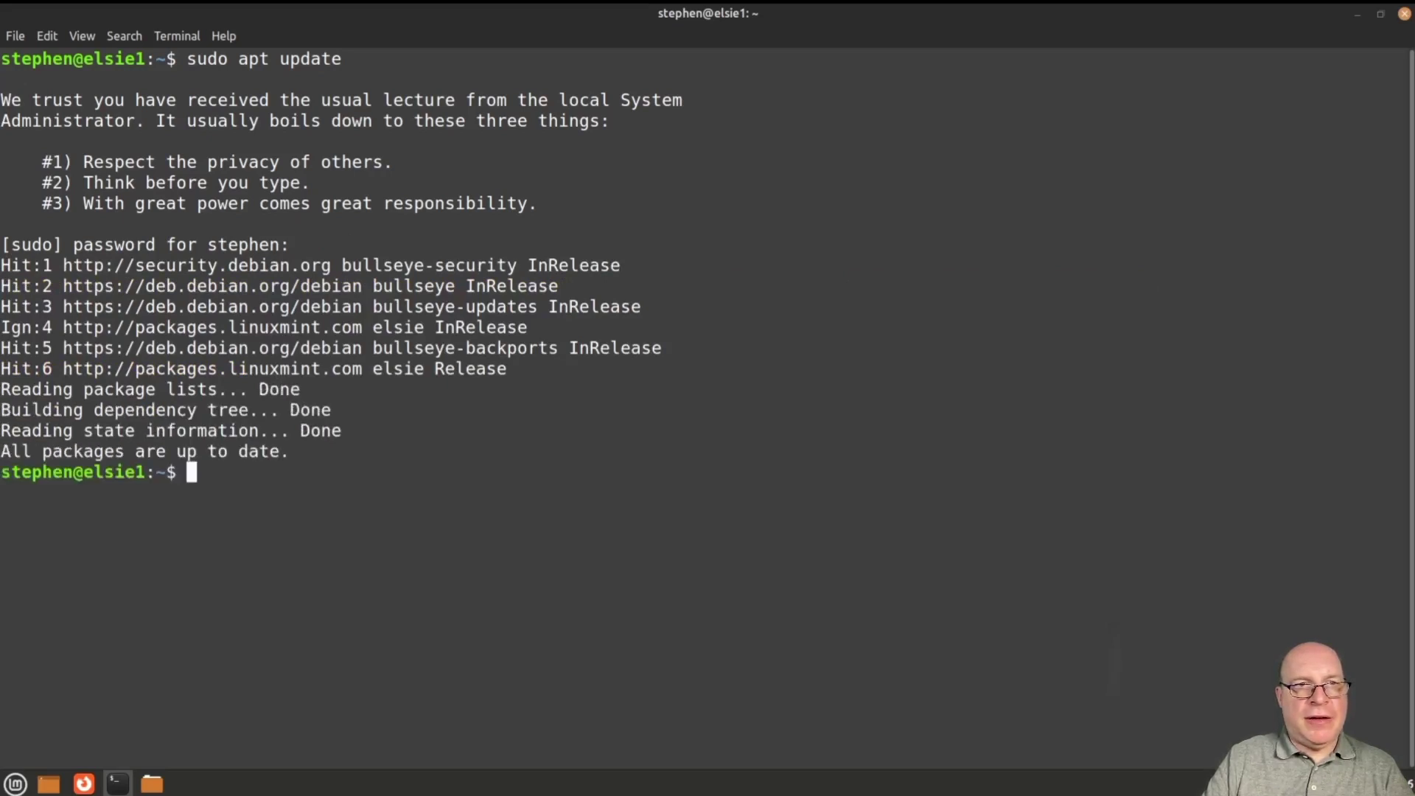
Step: Remove unneeded packages with sudo apt autoremove, and clear the terminal screen
{"action": "type", "text": "su"}
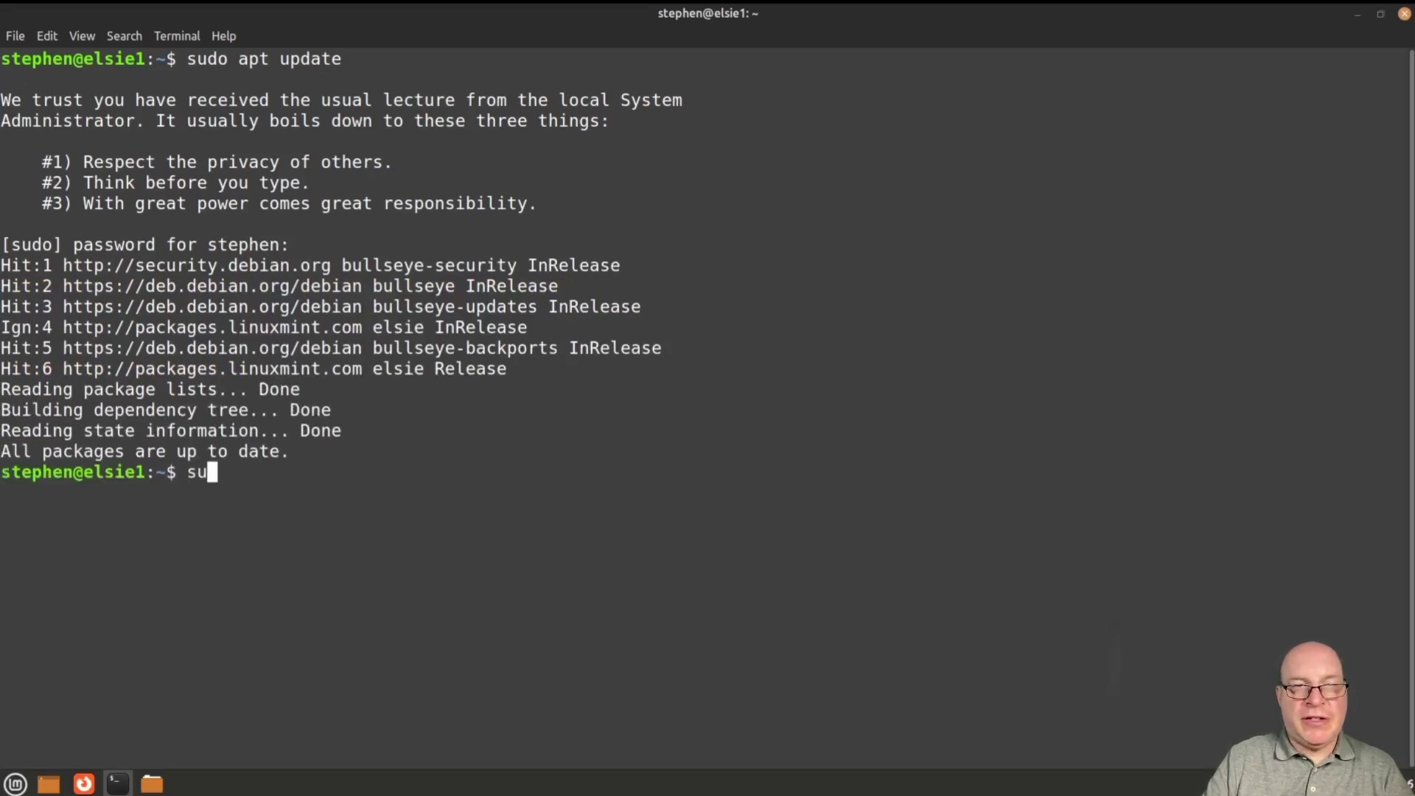
{"action": "type", "text": "do ap"}
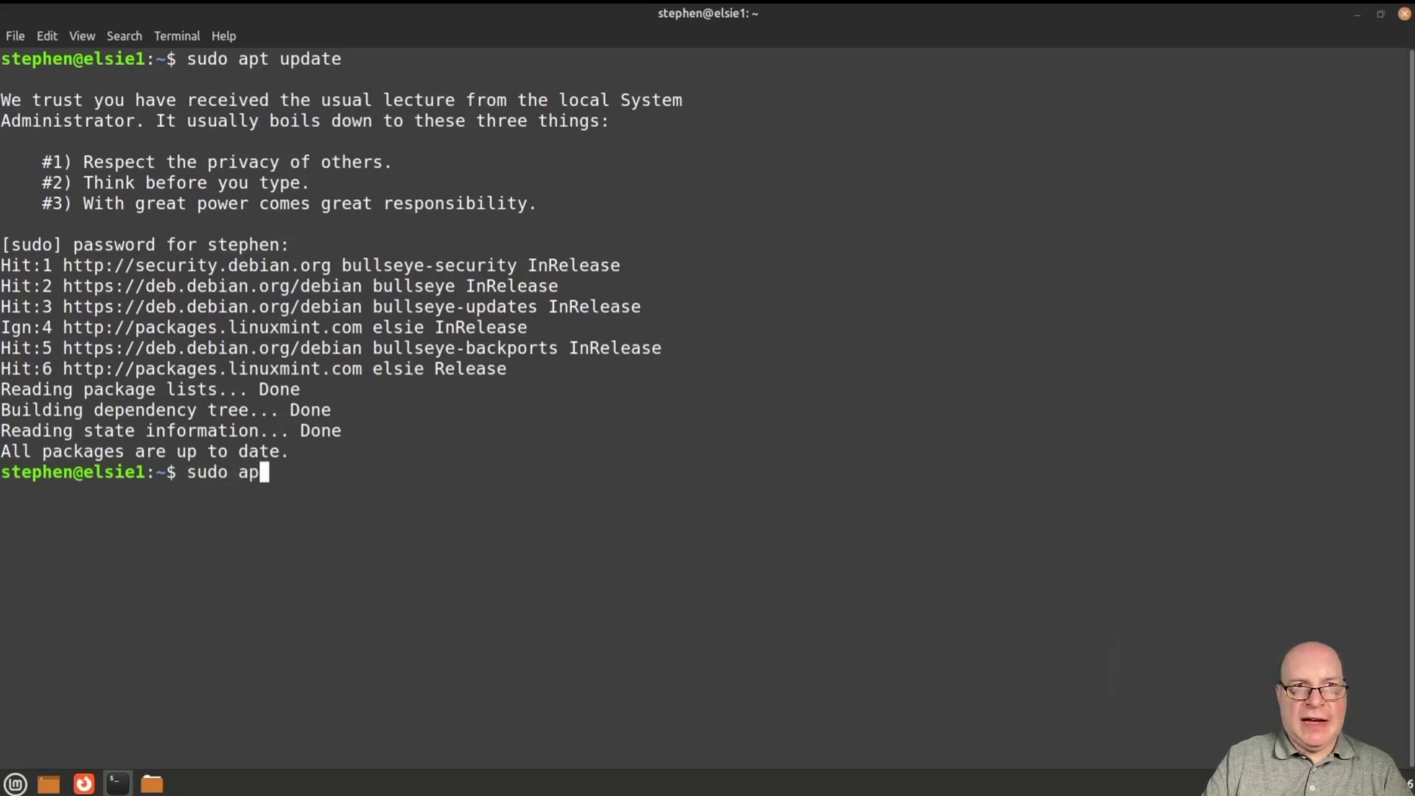
{"action": "type", "text": "t autor"}
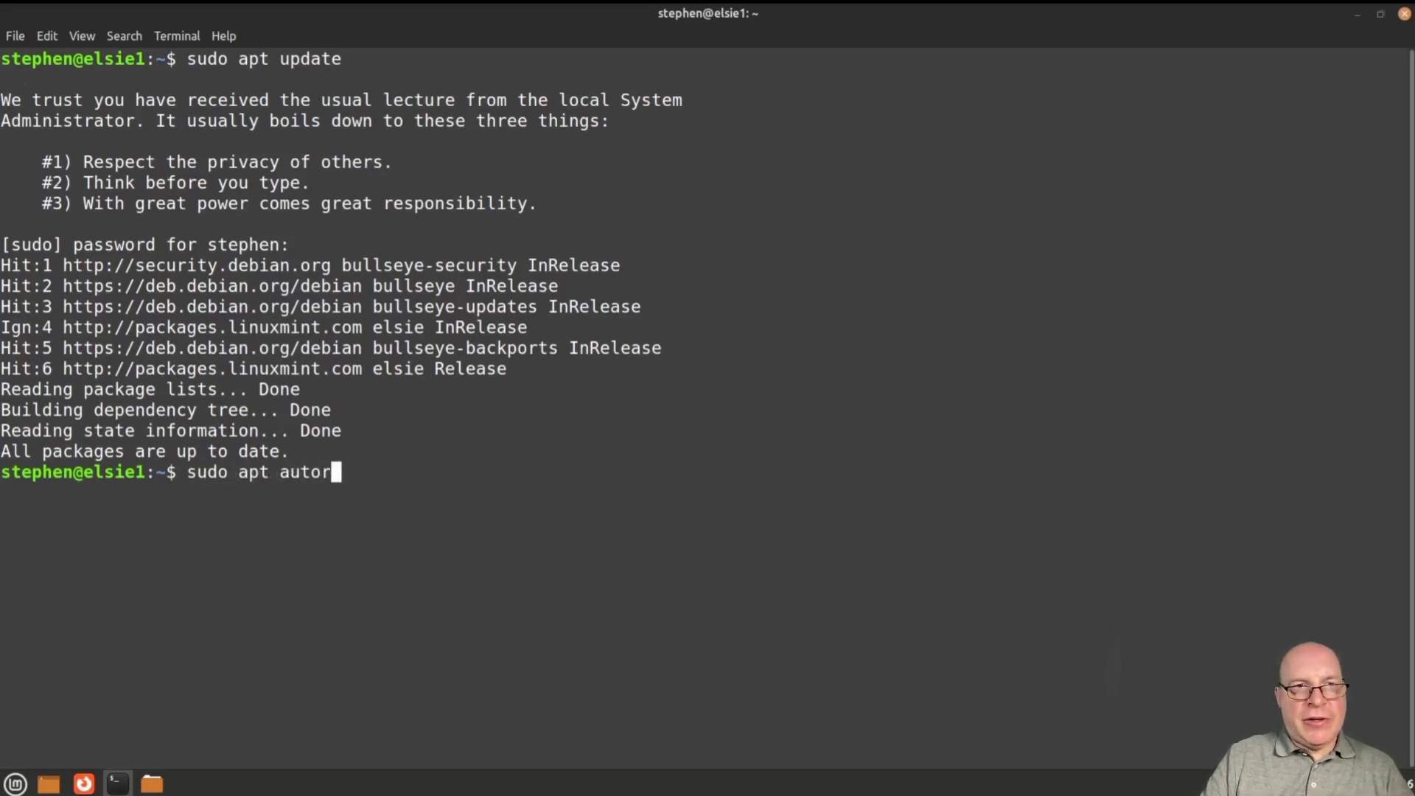
{"action": "type", "text": "emove"}
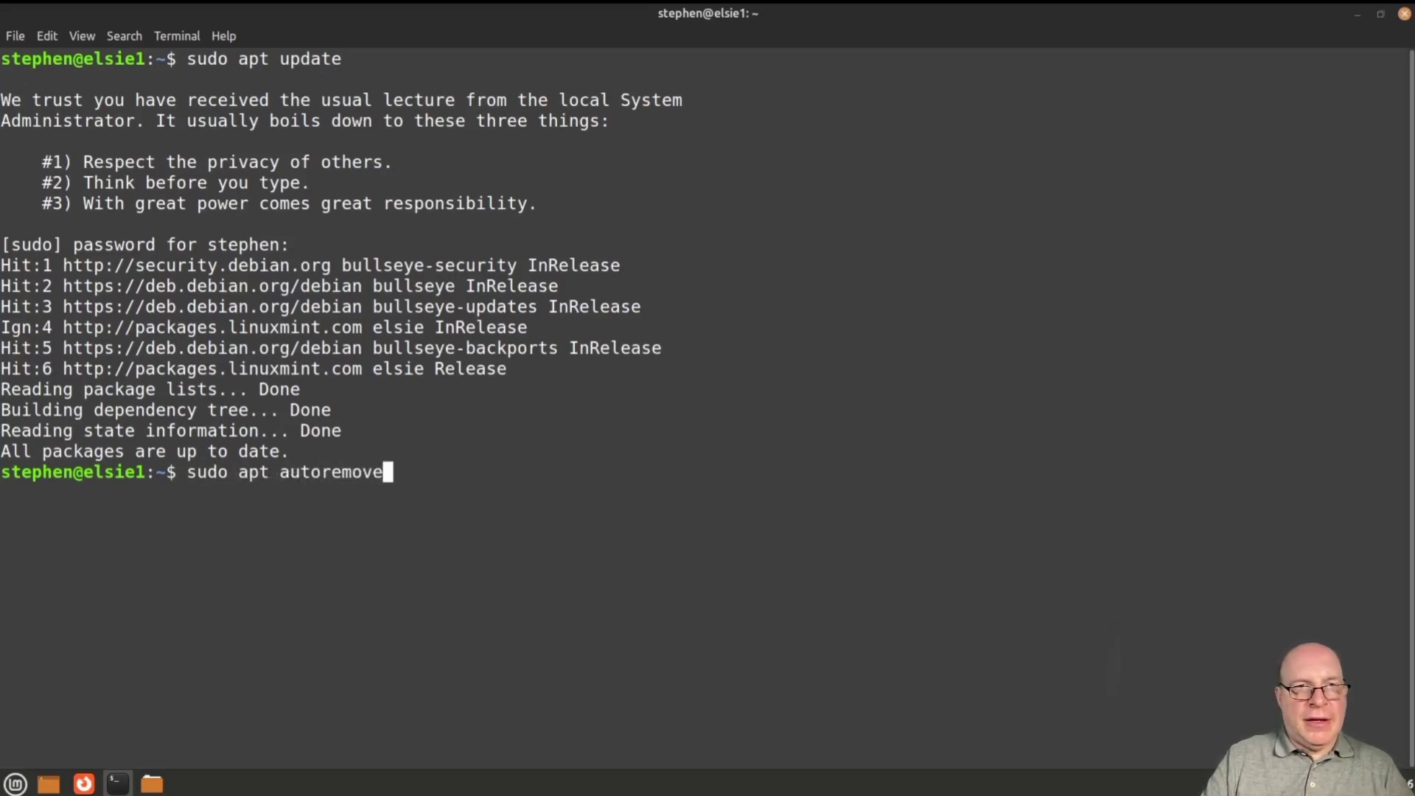
{"action": "key", "text": "Return"}
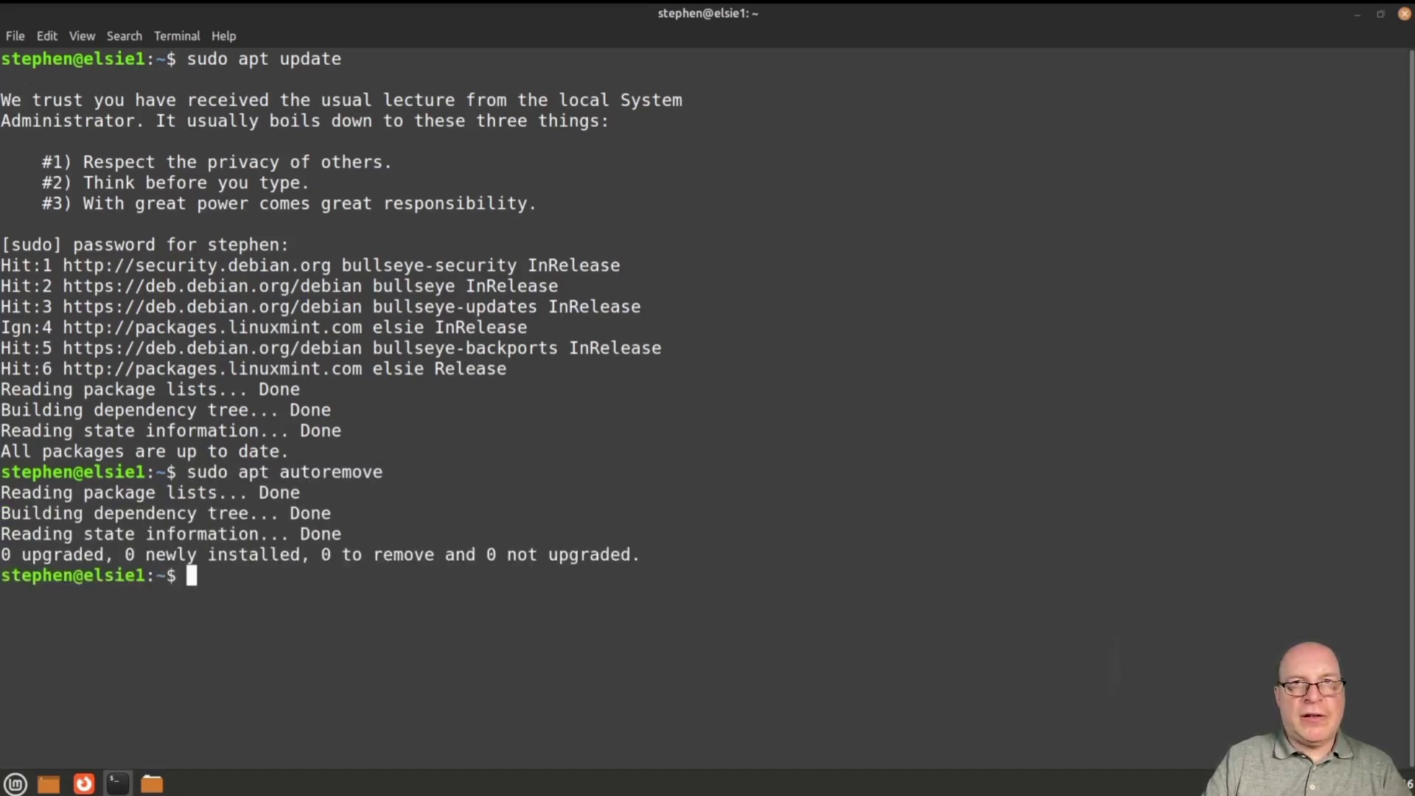
{"action": "key", "text": "ctrl+l"}
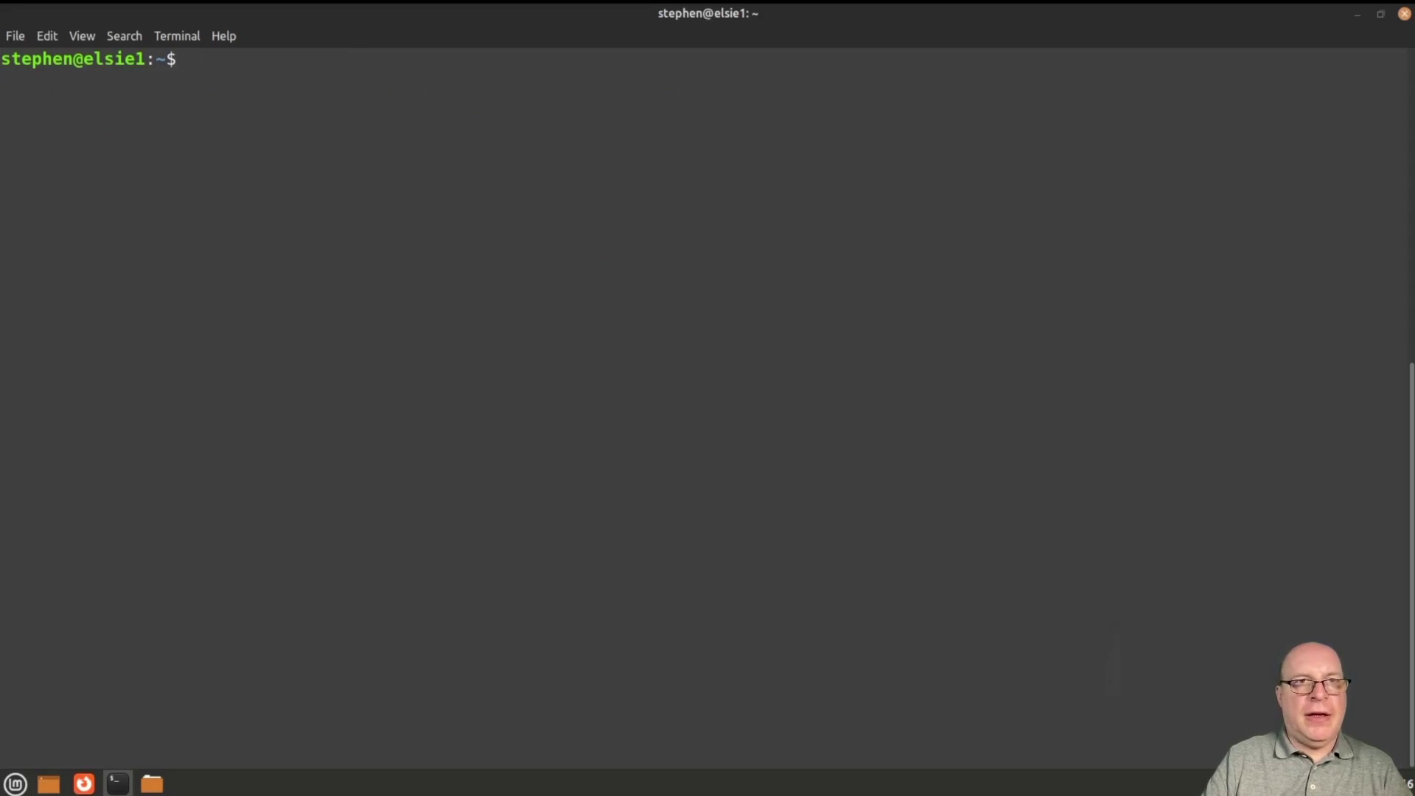
Step: Run neofetch, check the kernel version, Cinnamon version and memory usage, and clear the terminal screen
{"action": "type", "text": "neofetch"}
{"action": "key", "text": "Return"}
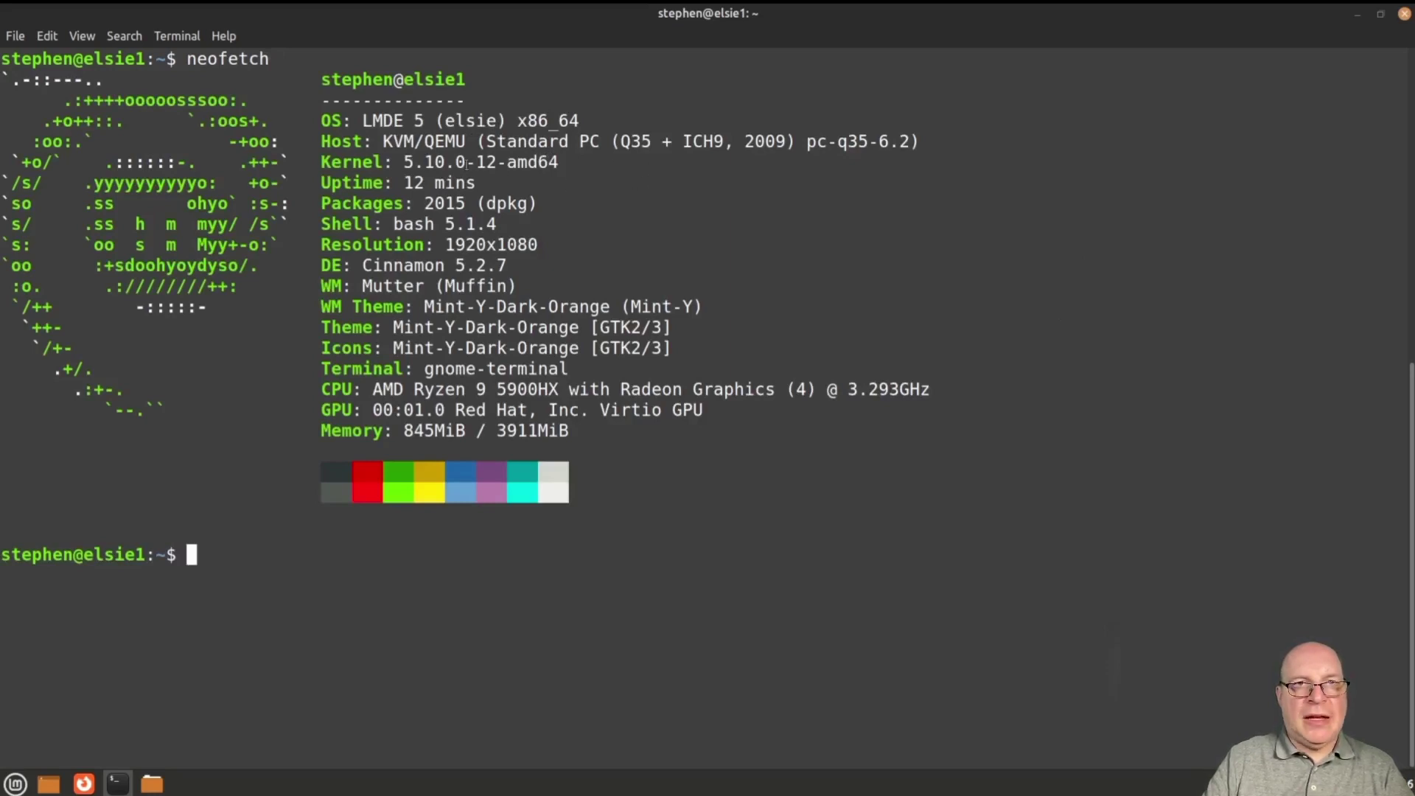
{"action": "left_click_drag", "start_coordinate": [404, 162], "coordinate": [505, 160]}
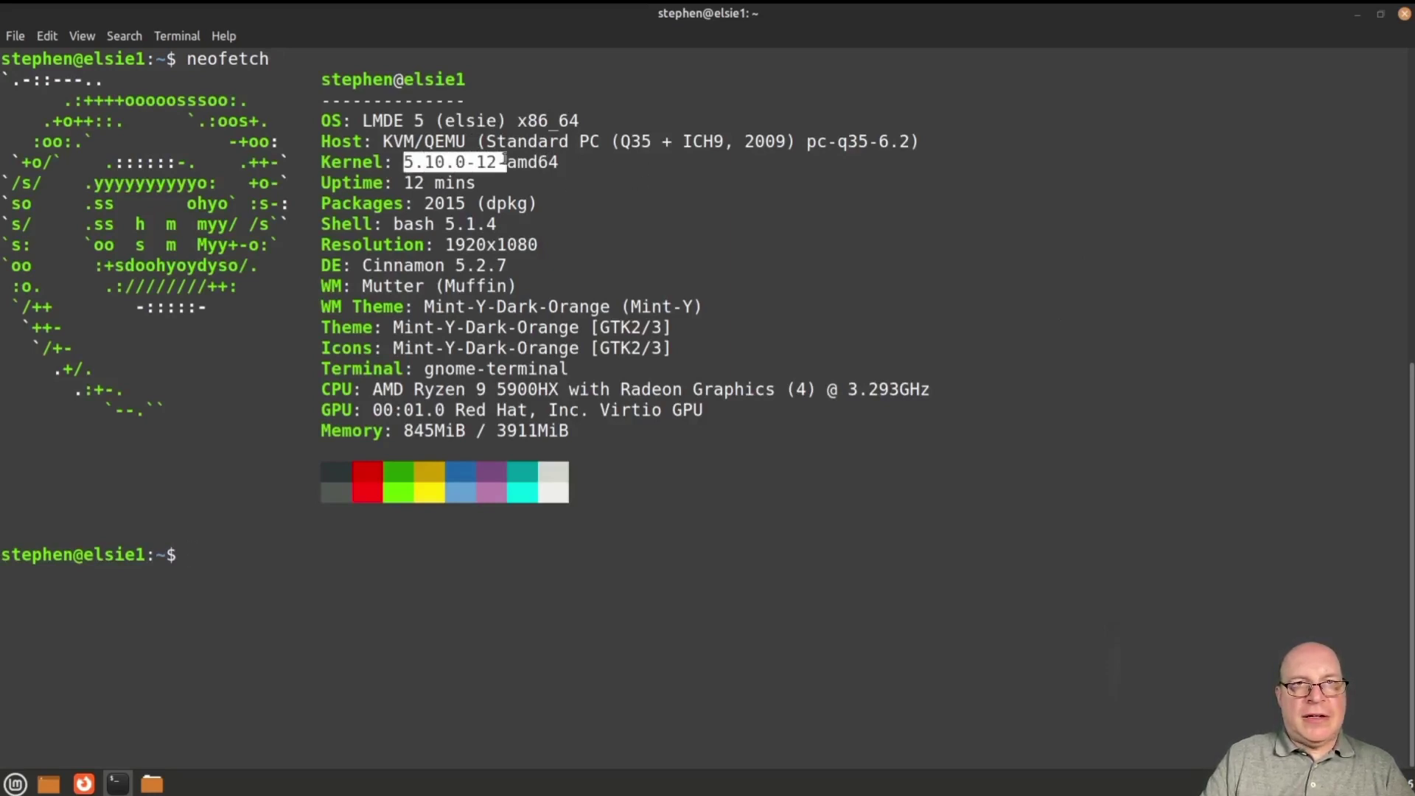
{"action": "left_click", "coordinate": [717, 227]}
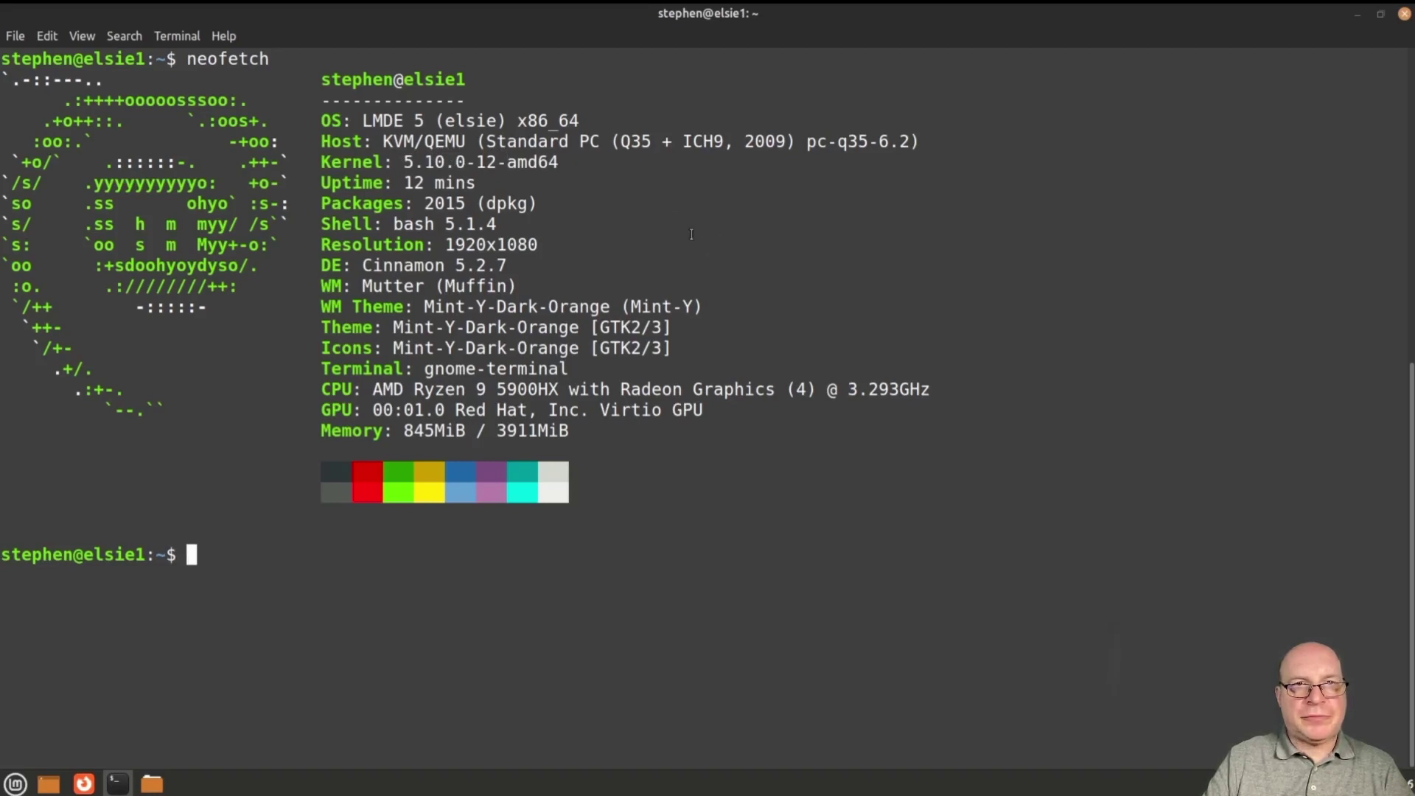
{"action": "double_click", "coordinate": [476, 265]}
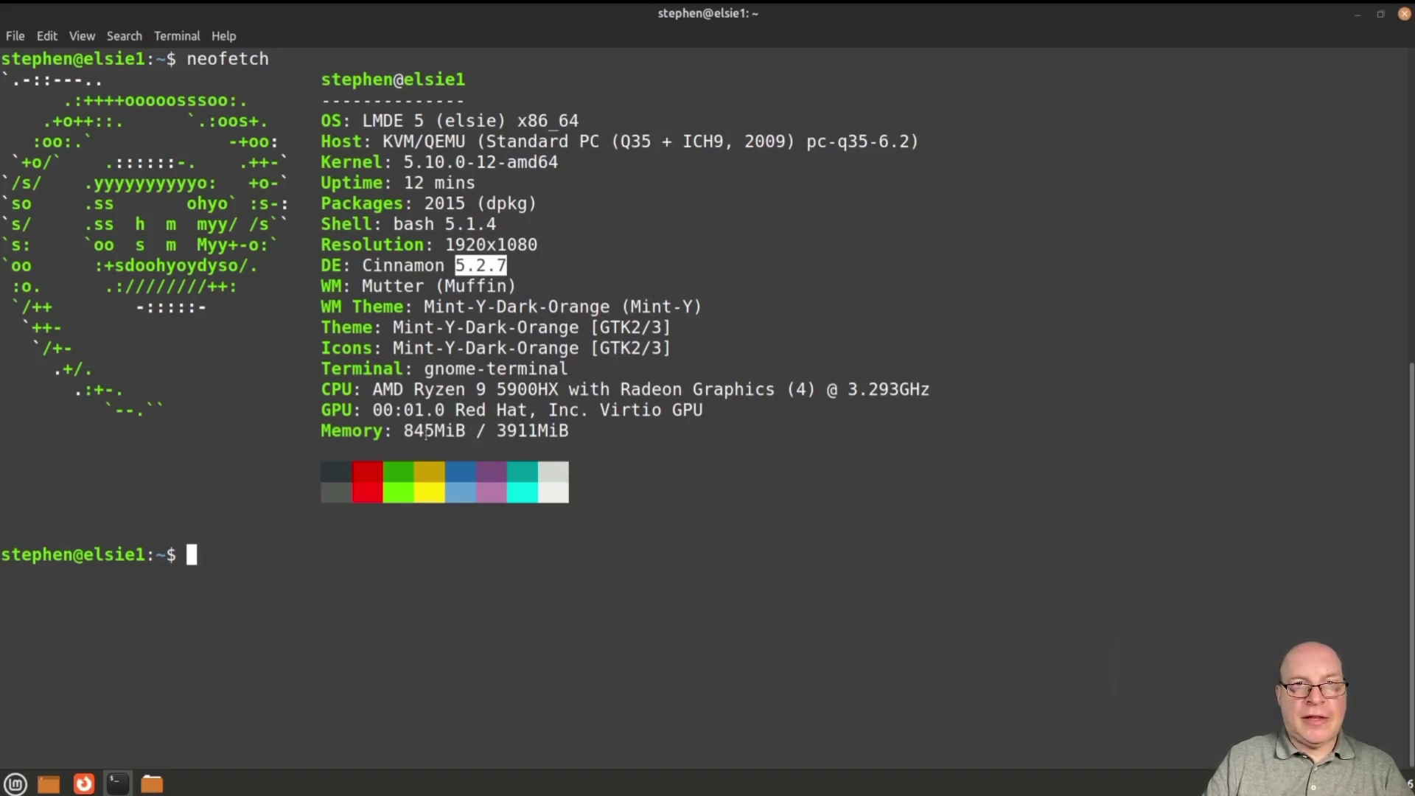
{"action": "double_click", "coordinate": [422, 430]}
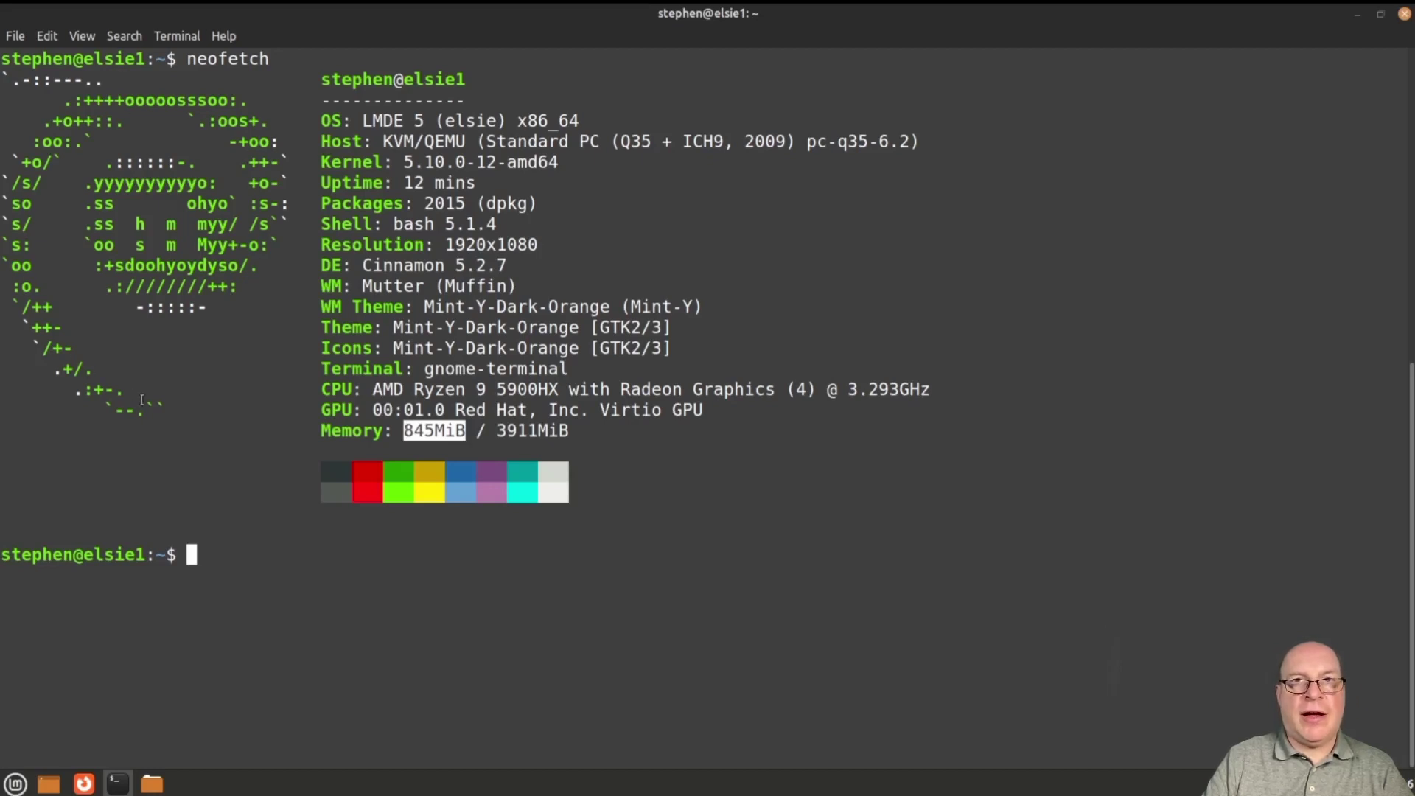
{"action": "left_click", "coordinate": [301, 566]}
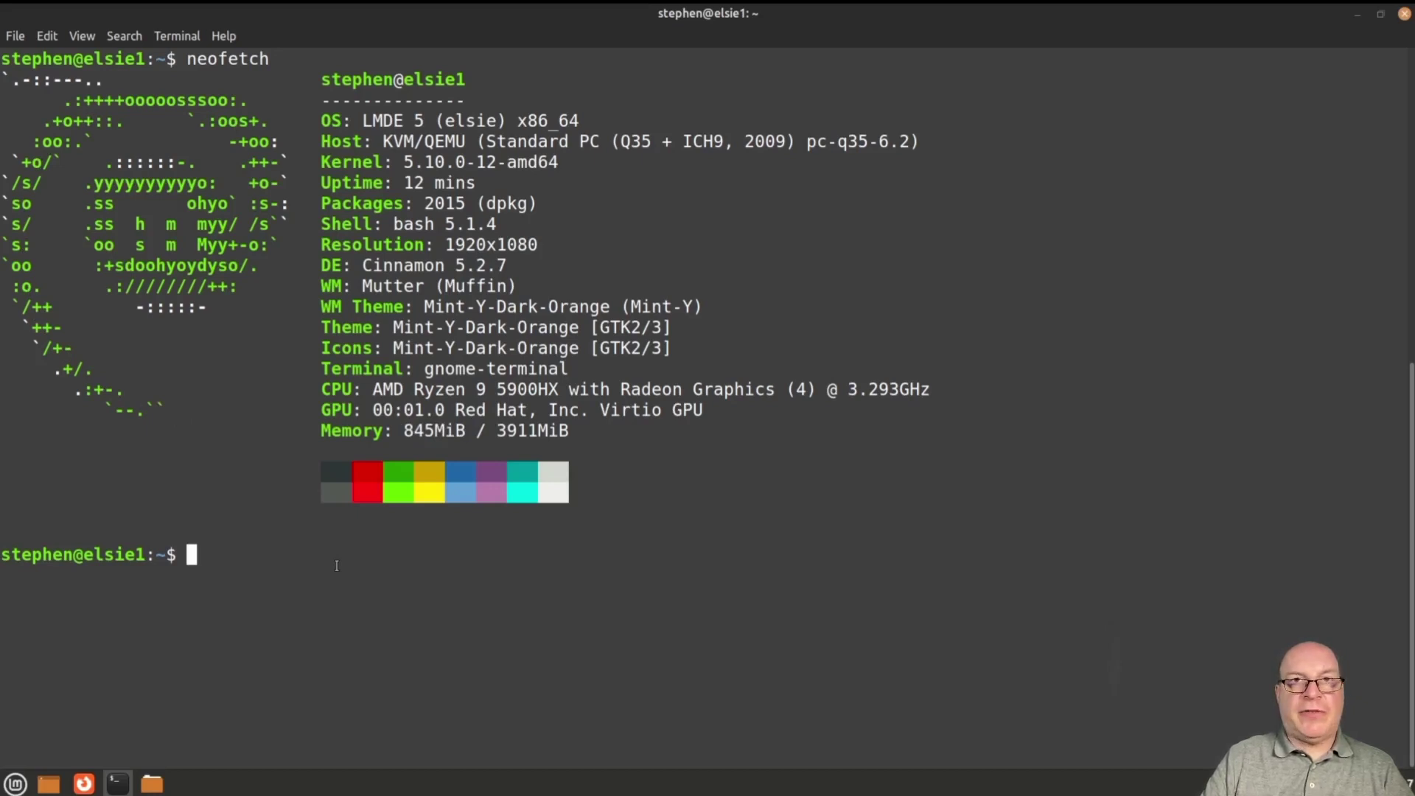
{"action": "key", "text": "ctrl+l"}
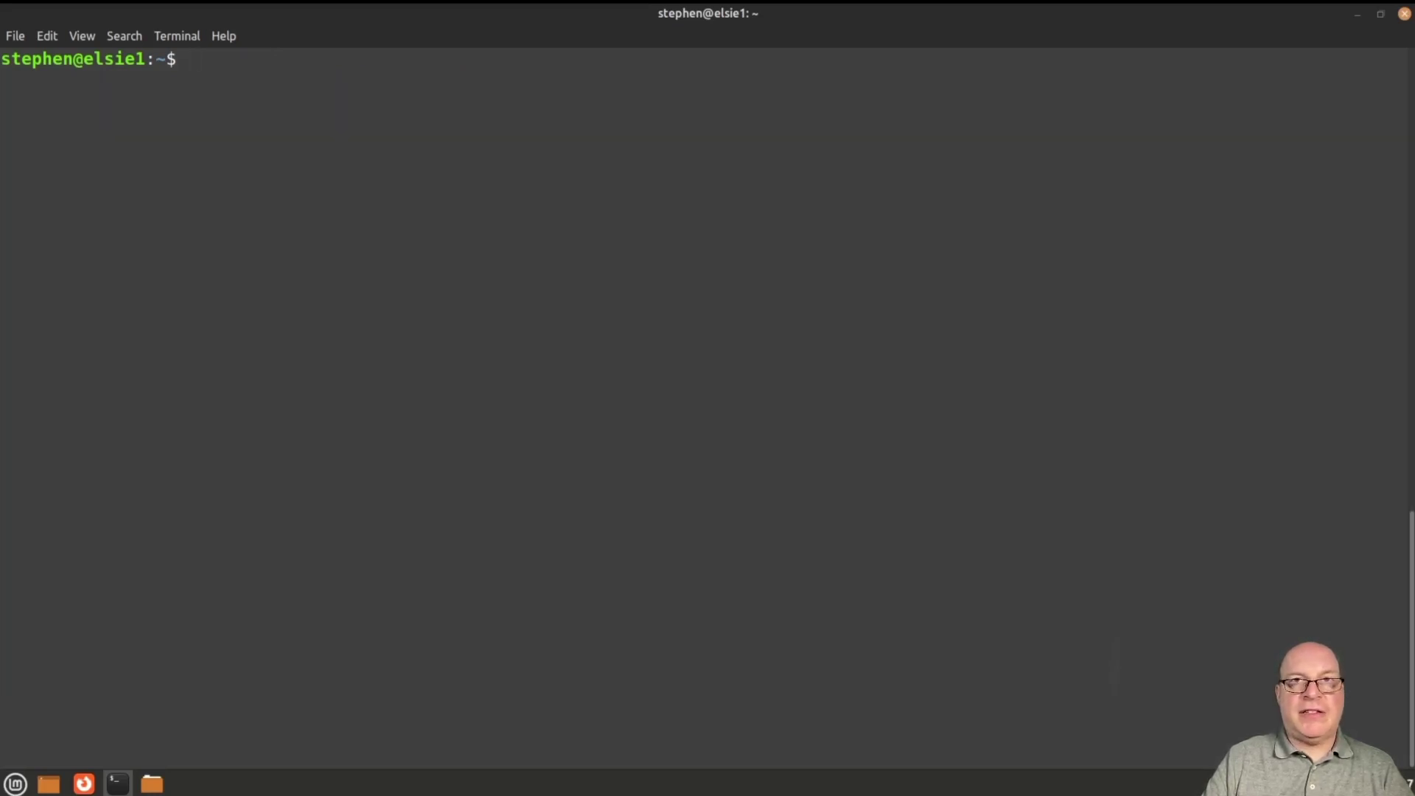
Step: List disk usage with df -k and check the space used on the root filesystem
{"action": "type", "text": "df -k"}
{"action": "key", "text": "Return"}
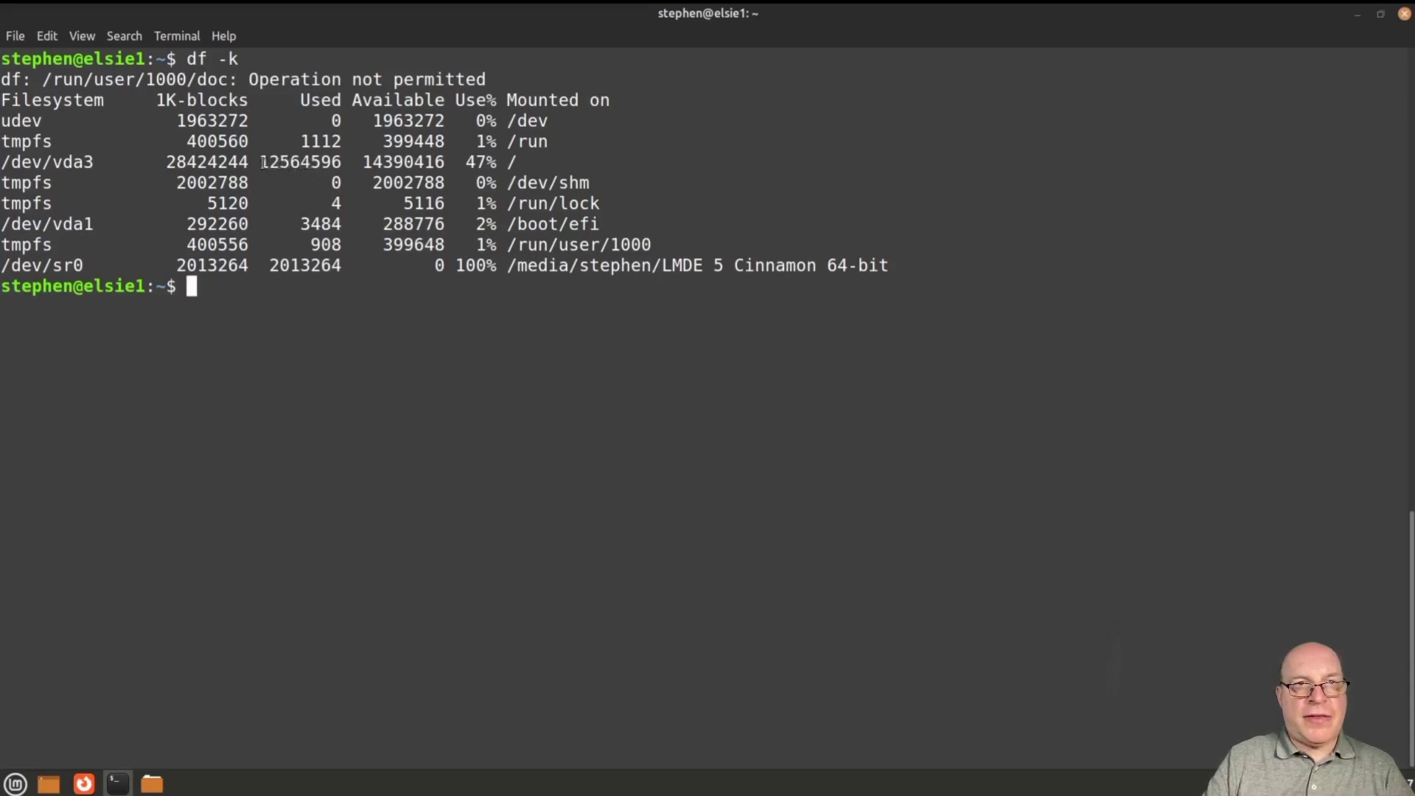
{"action": "left_click_drag", "start_coordinate": [263, 162], "coordinate": [275, 162]}
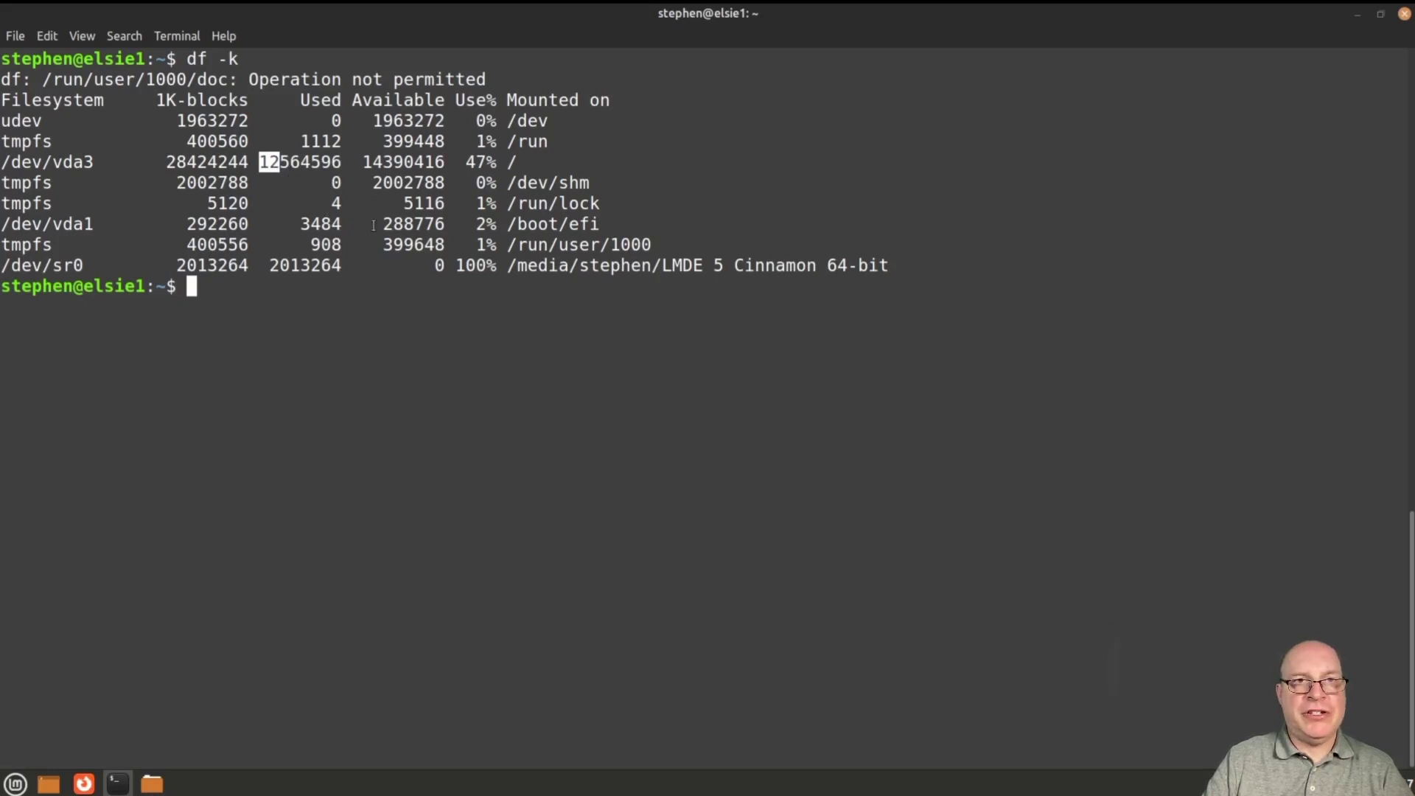
{"action": "left_click", "coordinate": [411, 314]}
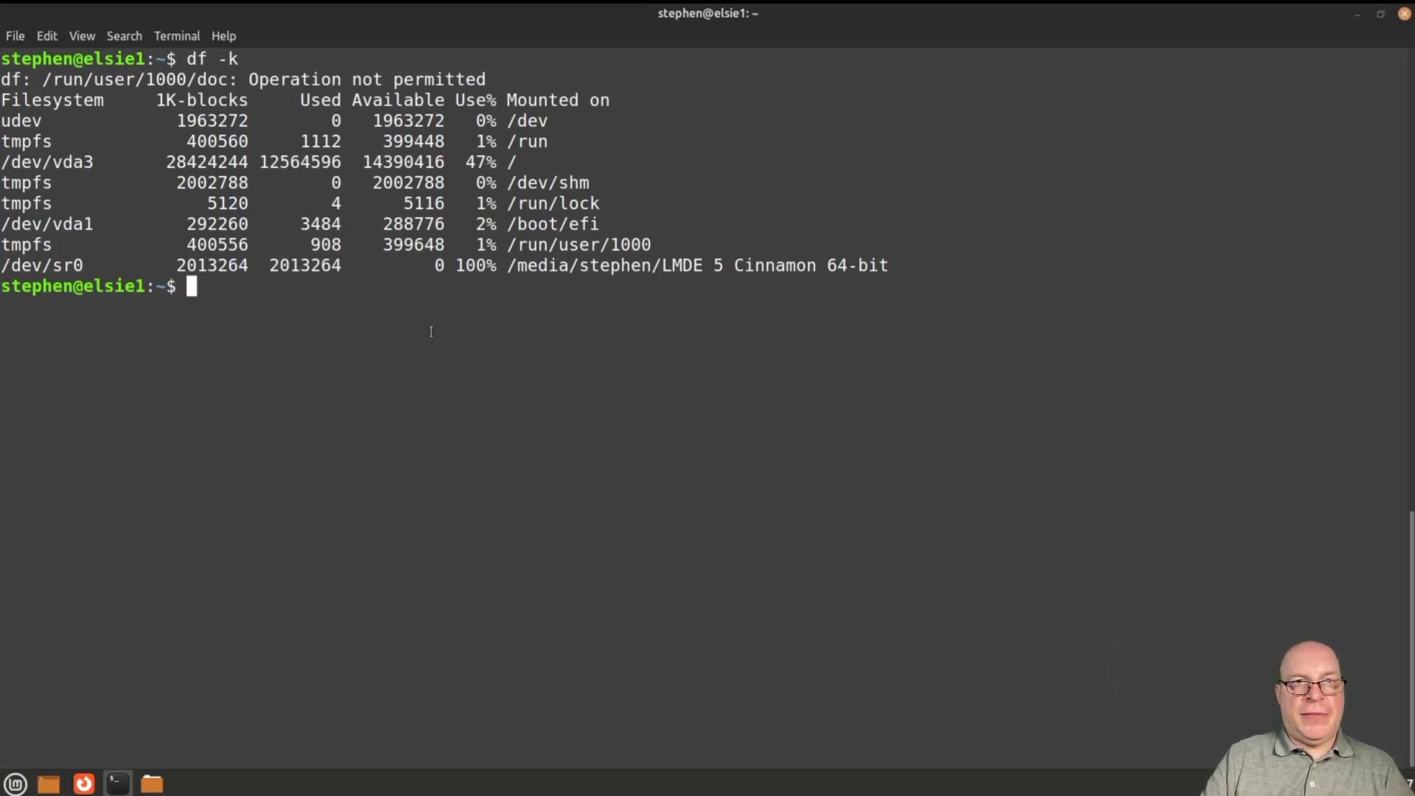
Step: Display /etc/fstab with cat and examine the root filesystem type and the swap entry
{"action": "type", "text": "cat"}
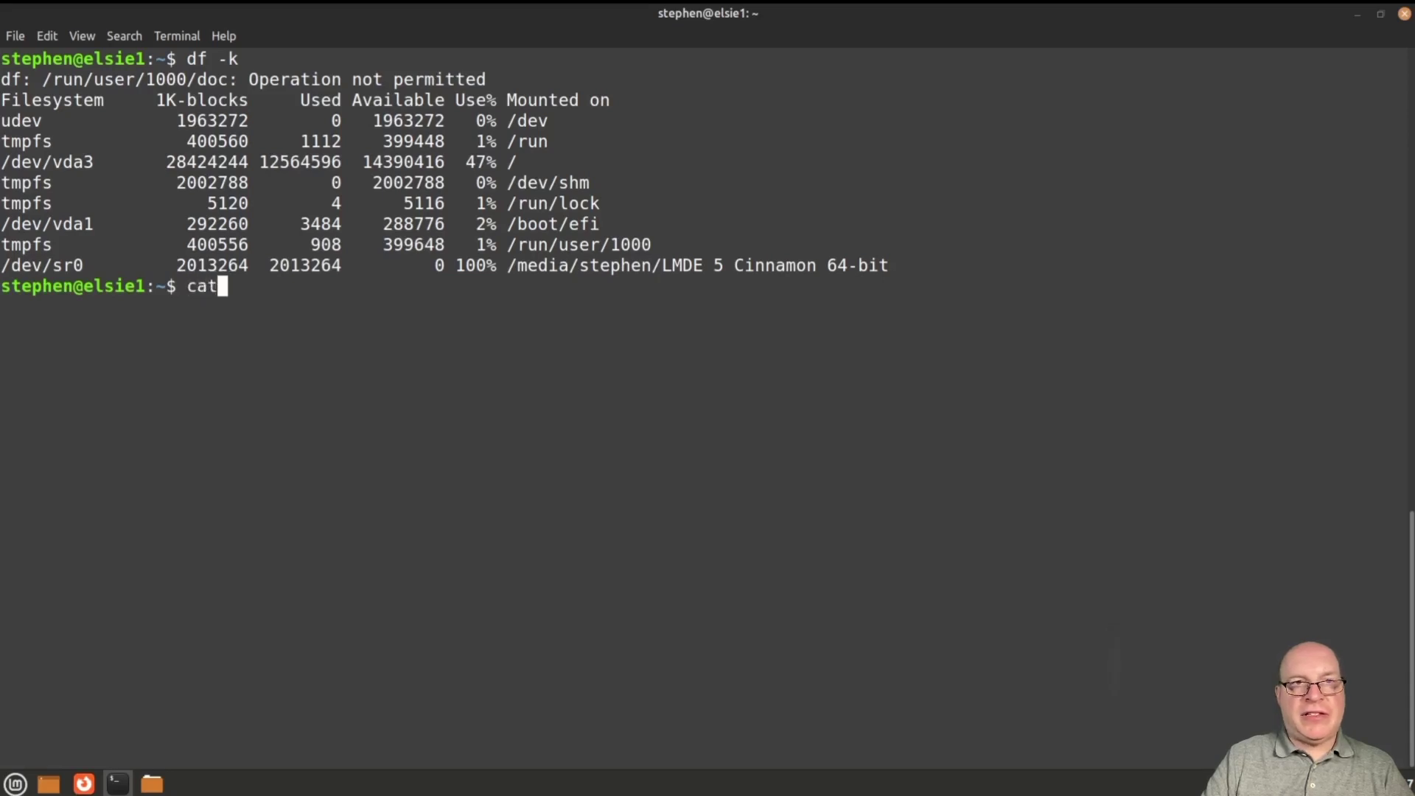
{"action": "type", "text": " /etc/fstab"}
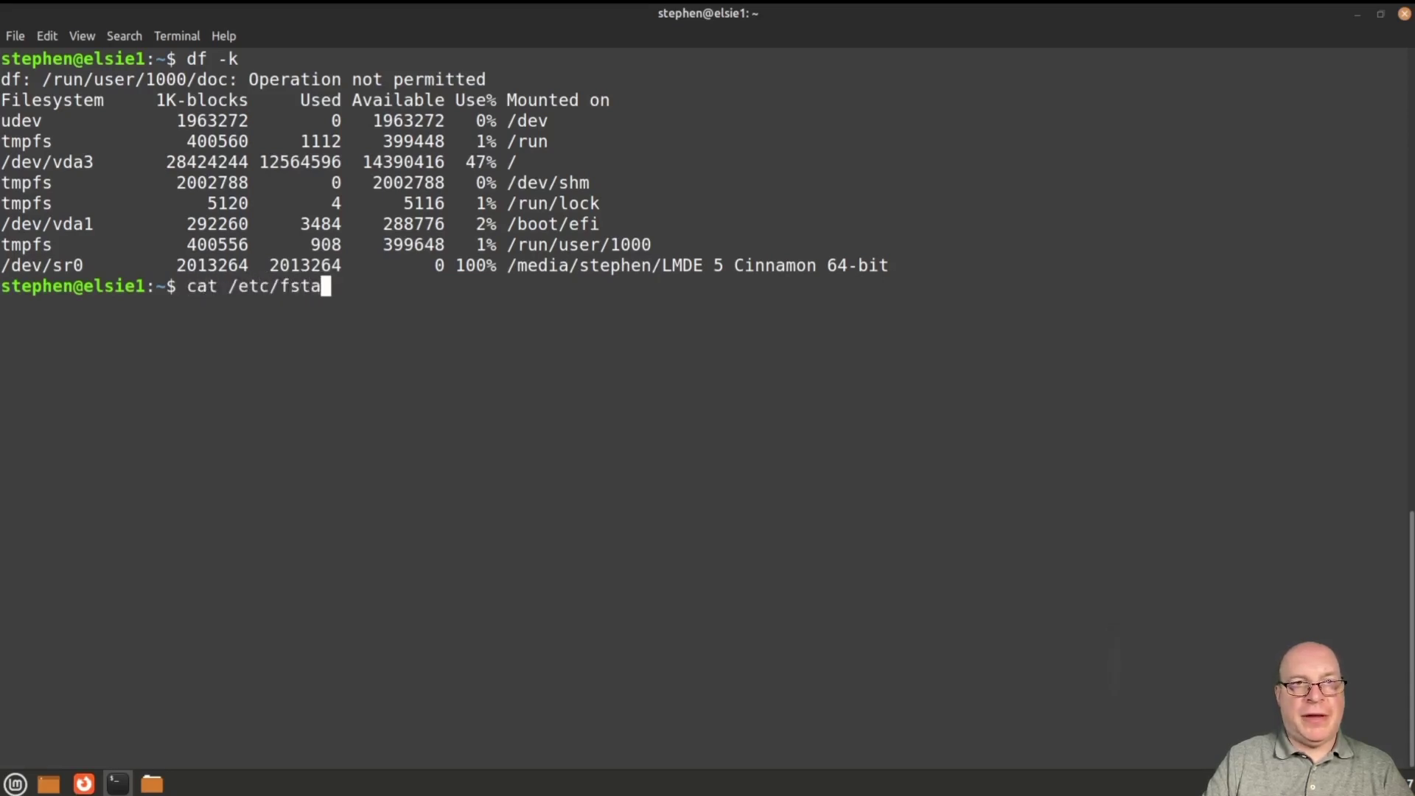
{"action": "key", "text": "Return"}
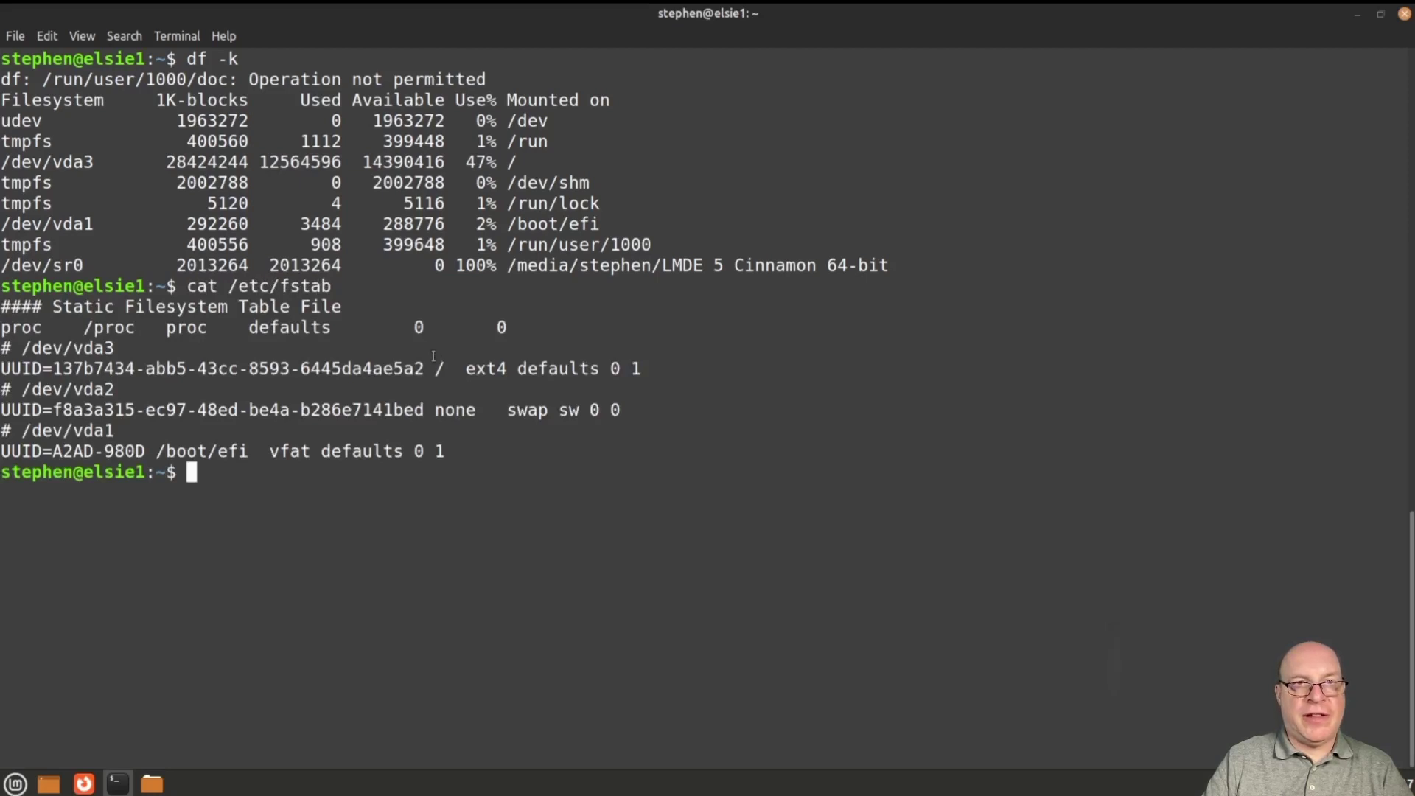
{"action": "left_click_drag", "start_coordinate": [436, 369], "coordinate": [508, 369]}
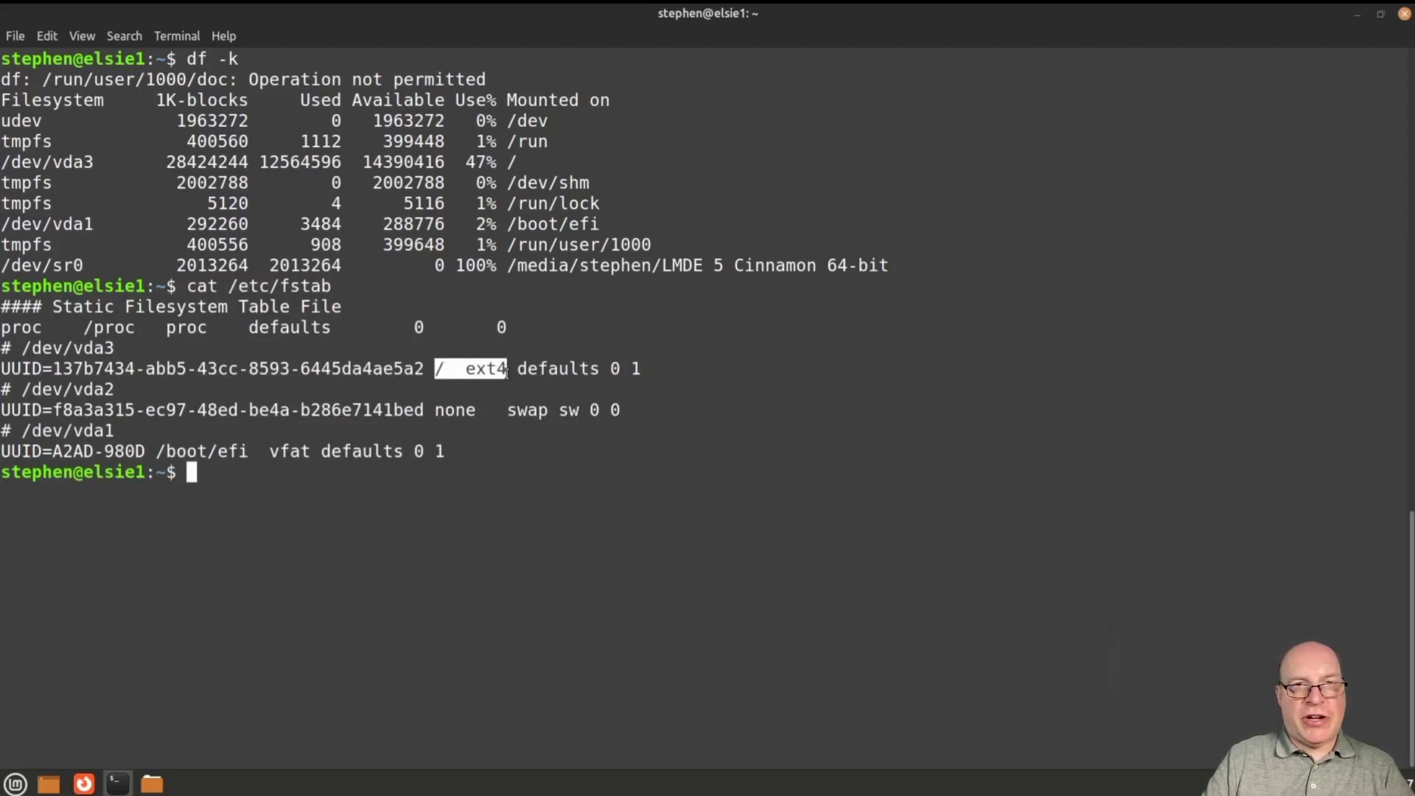
{"action": "double_click", "coordinate": [523, 411]}
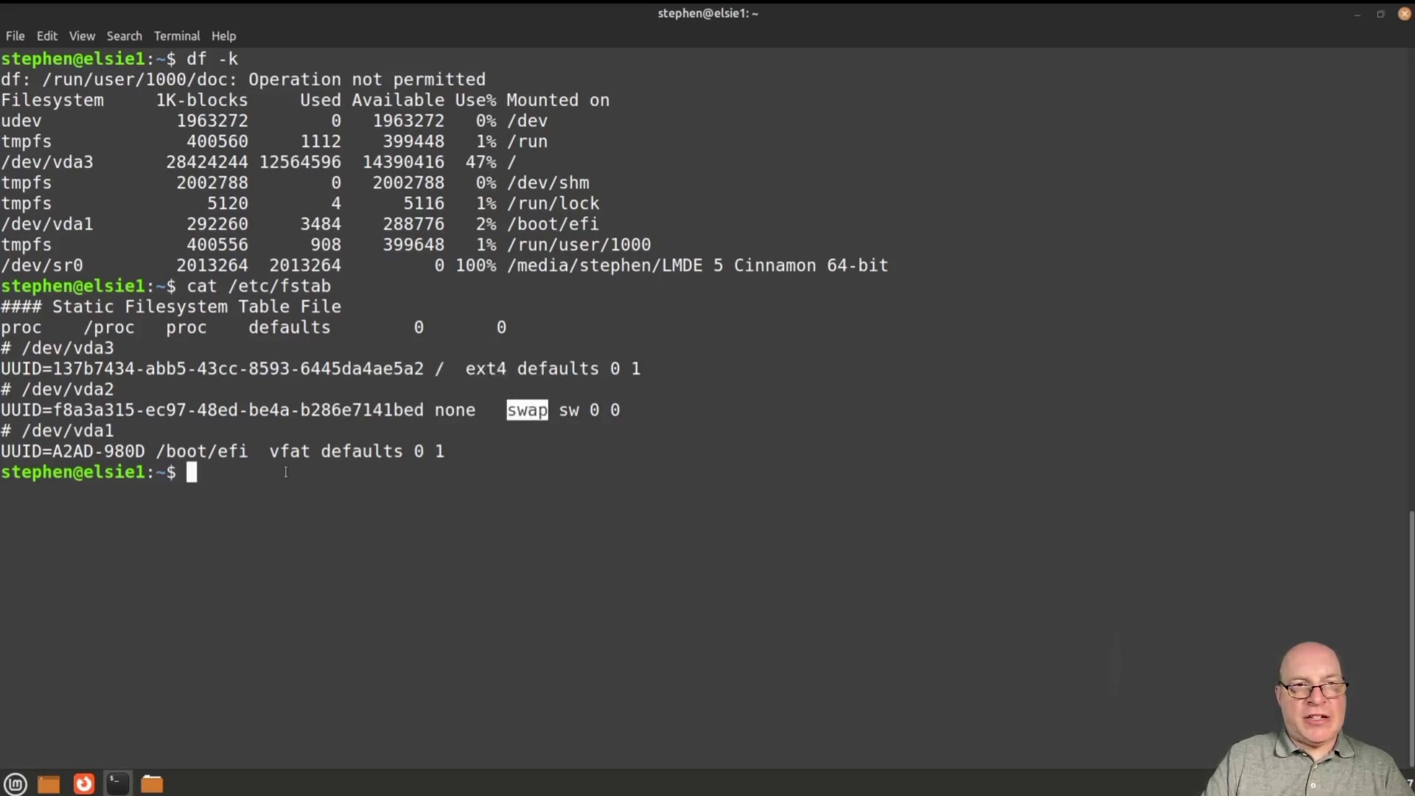
{"action": "left_click", "coordinate": [595, 480]}
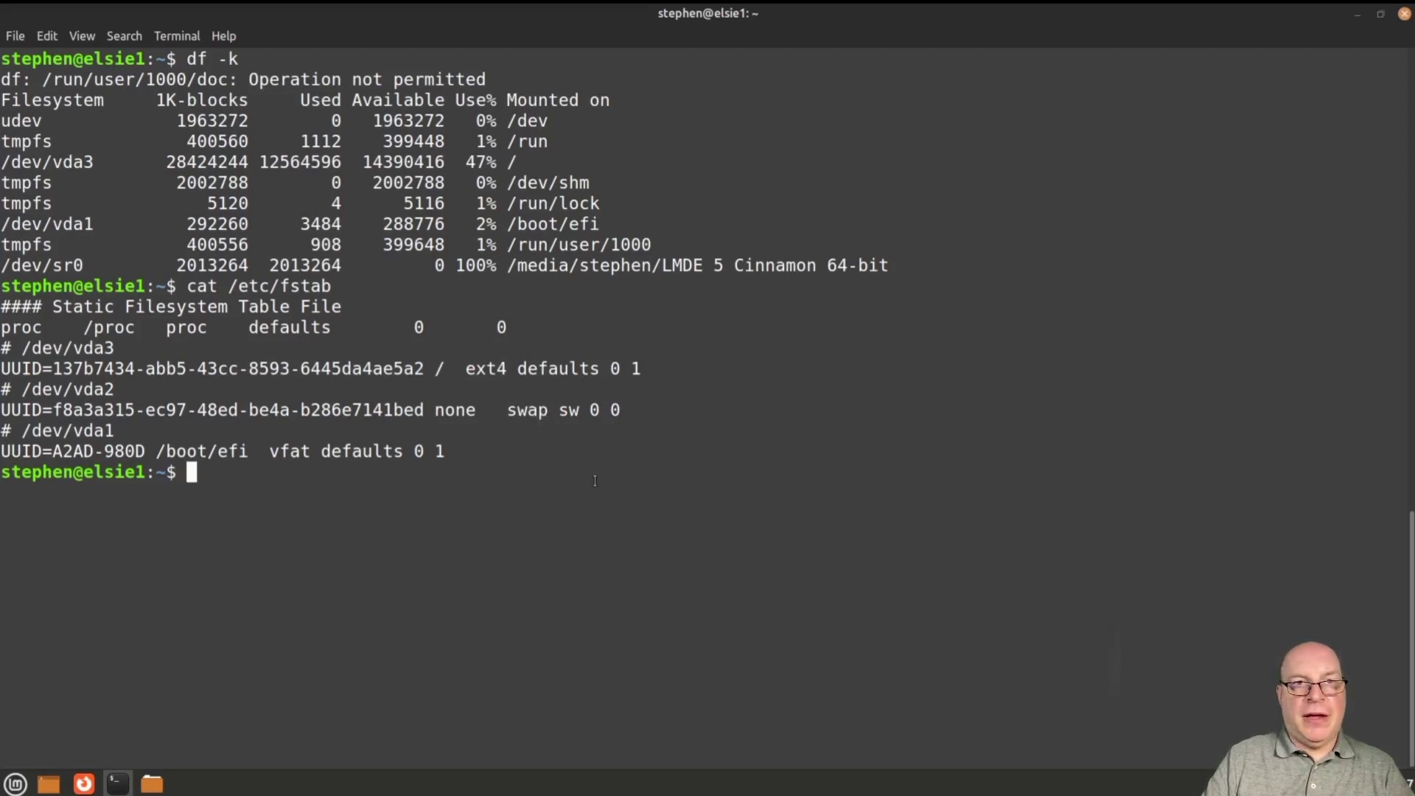
Step: Show memory and swap usage with free -h and check the amount of used memory
{"action": "type", "text": "free -h"}
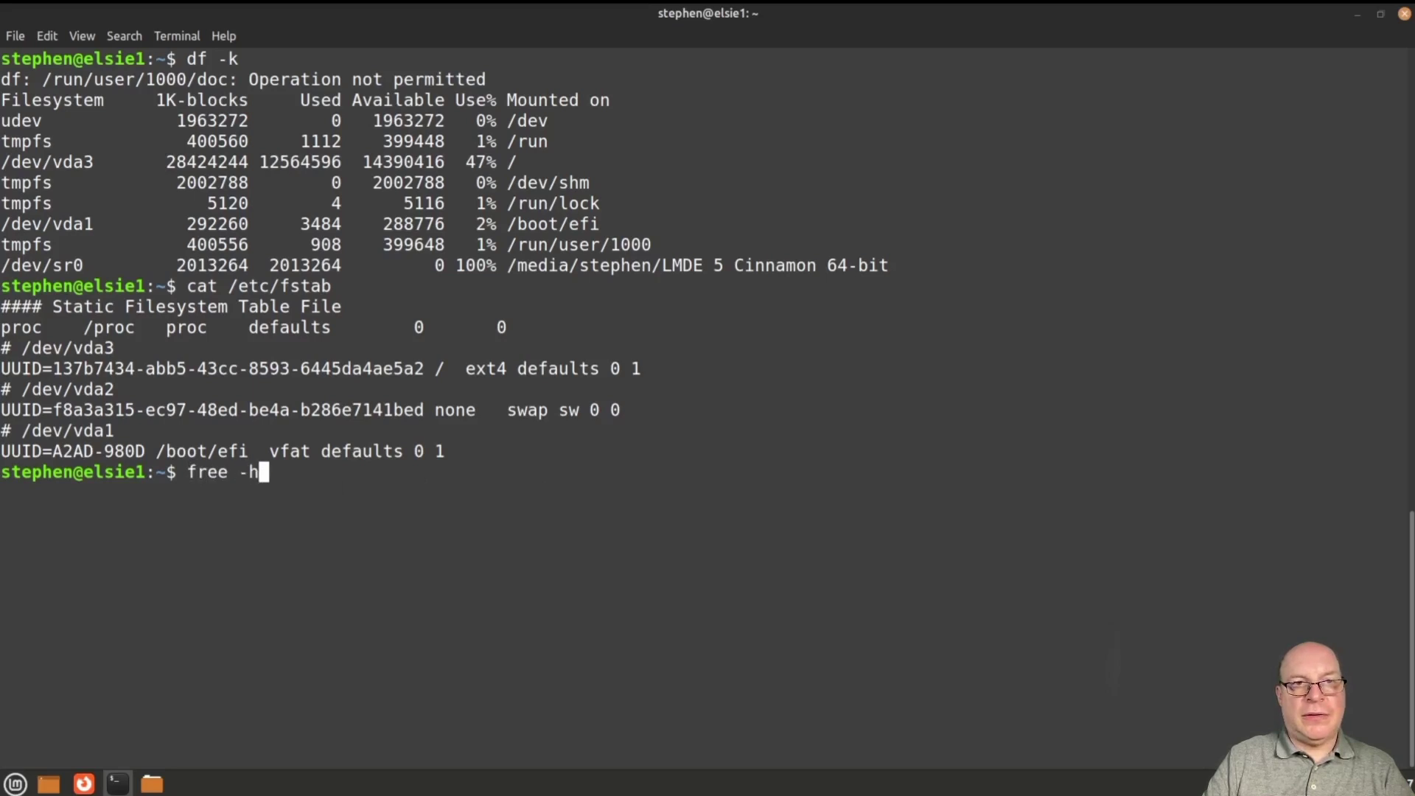
{"action": "key", "text": "Return"}
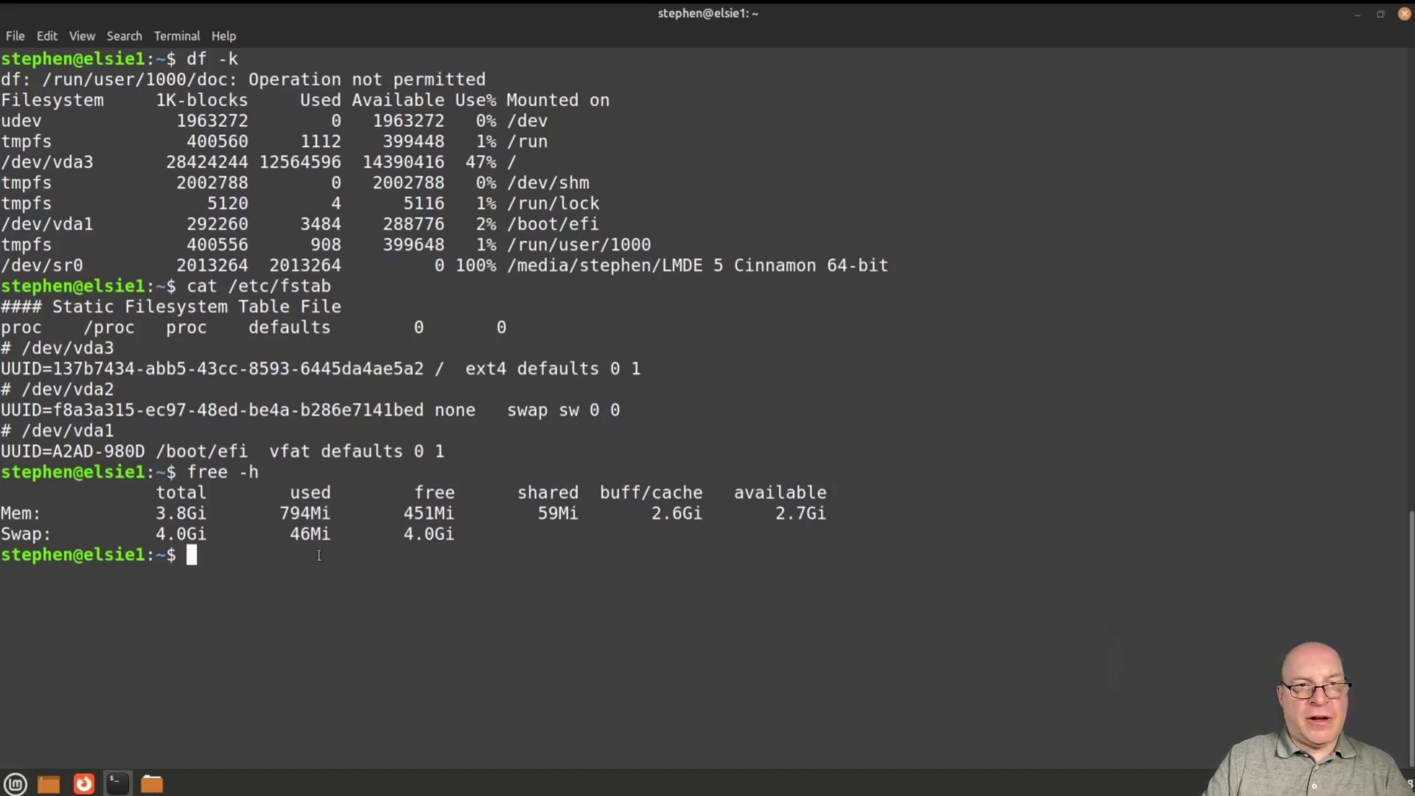
{"action": "double_click", "coordinate": [295, 516]}
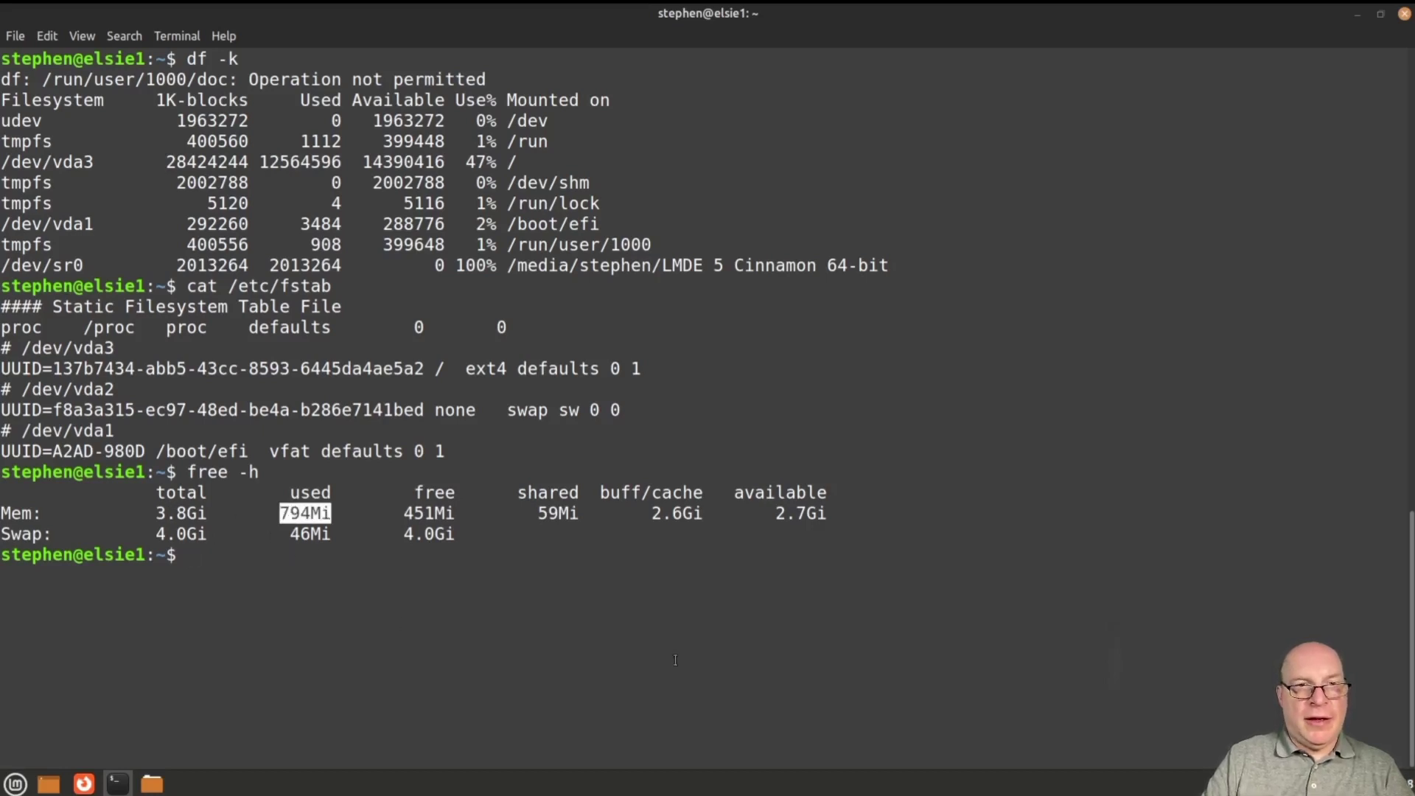
{"action": "left_click", "coordinate": [557, 559]}
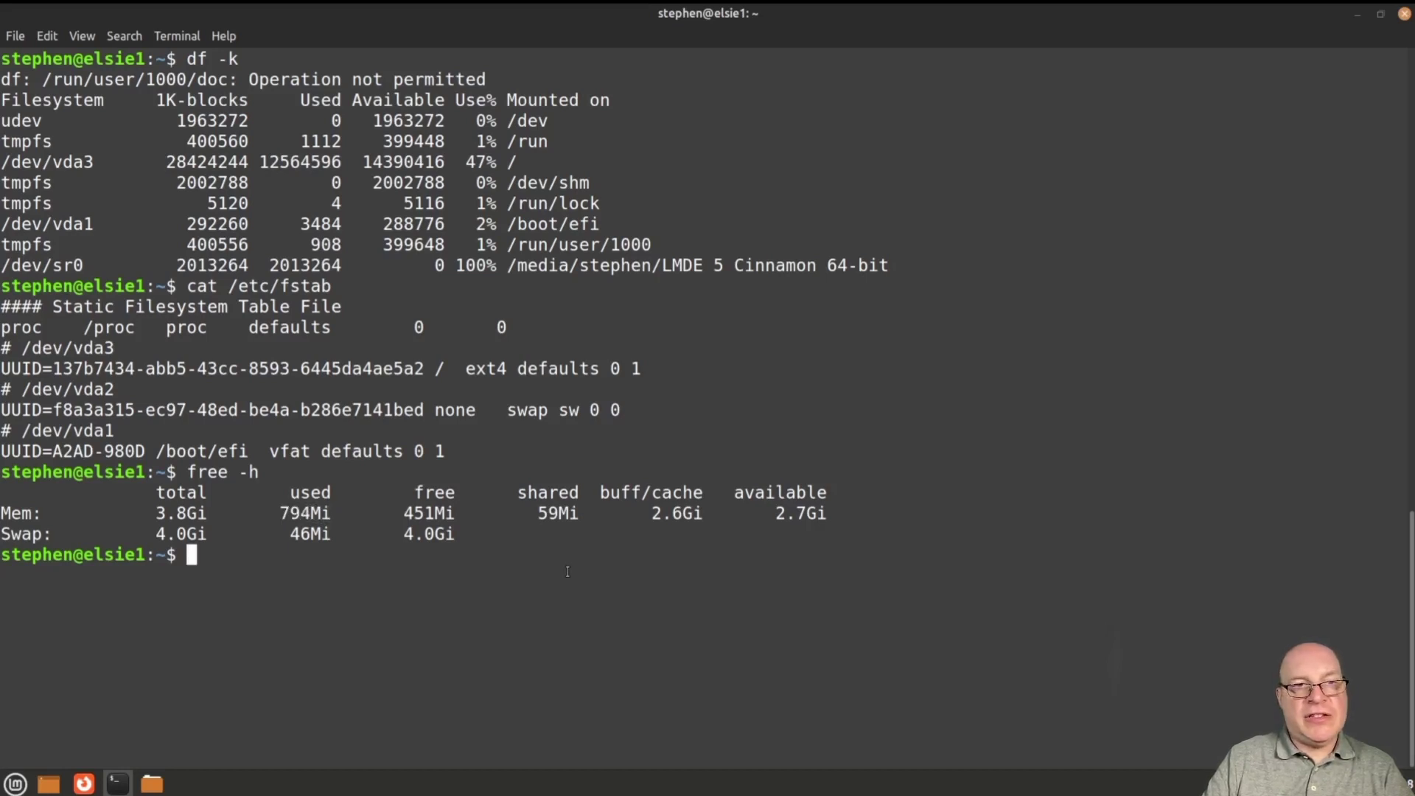
Step: Run uname -a, check the Debian kernel version and its build date, and close the terminal
{"action": "type", "text": "uname -a"}
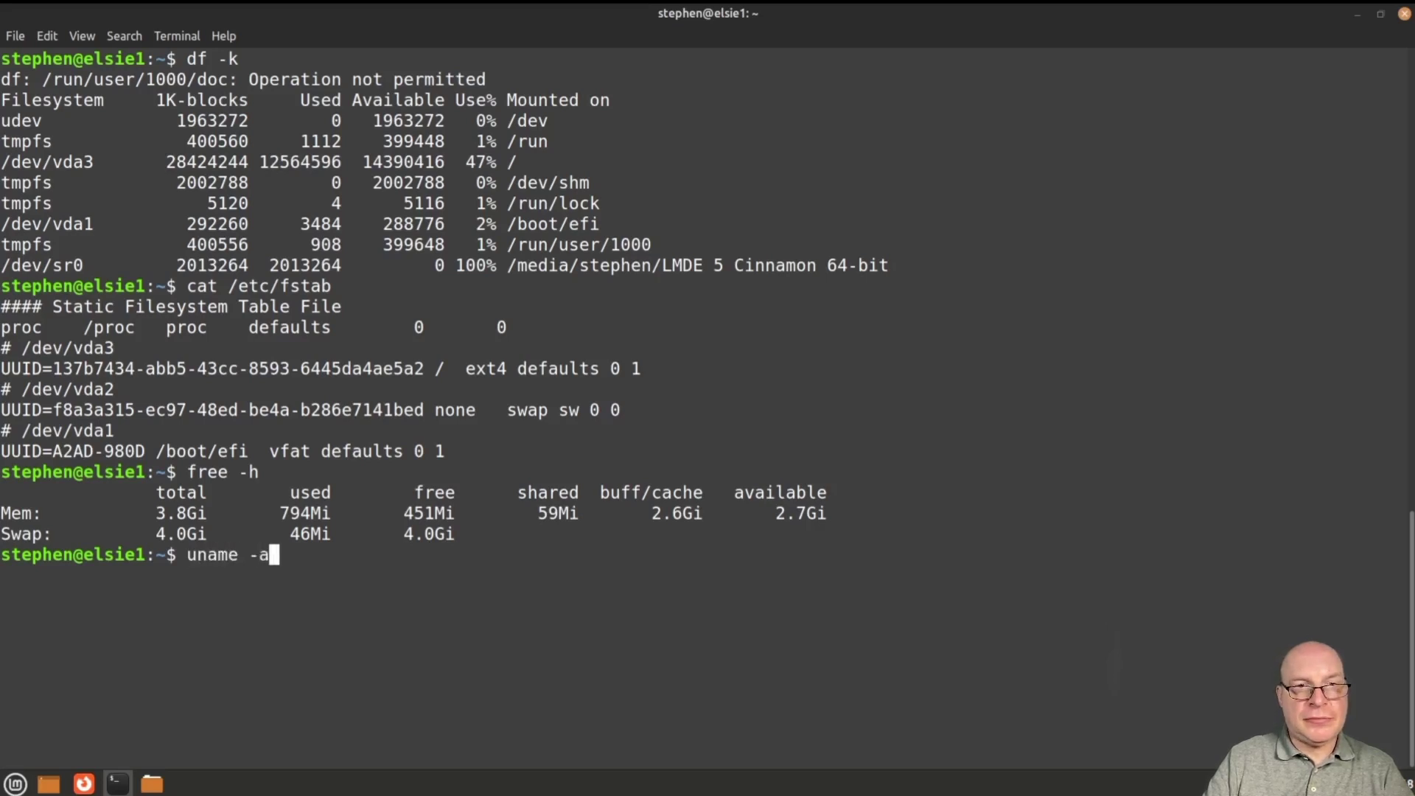
{"action": "key", "text": "Return"}
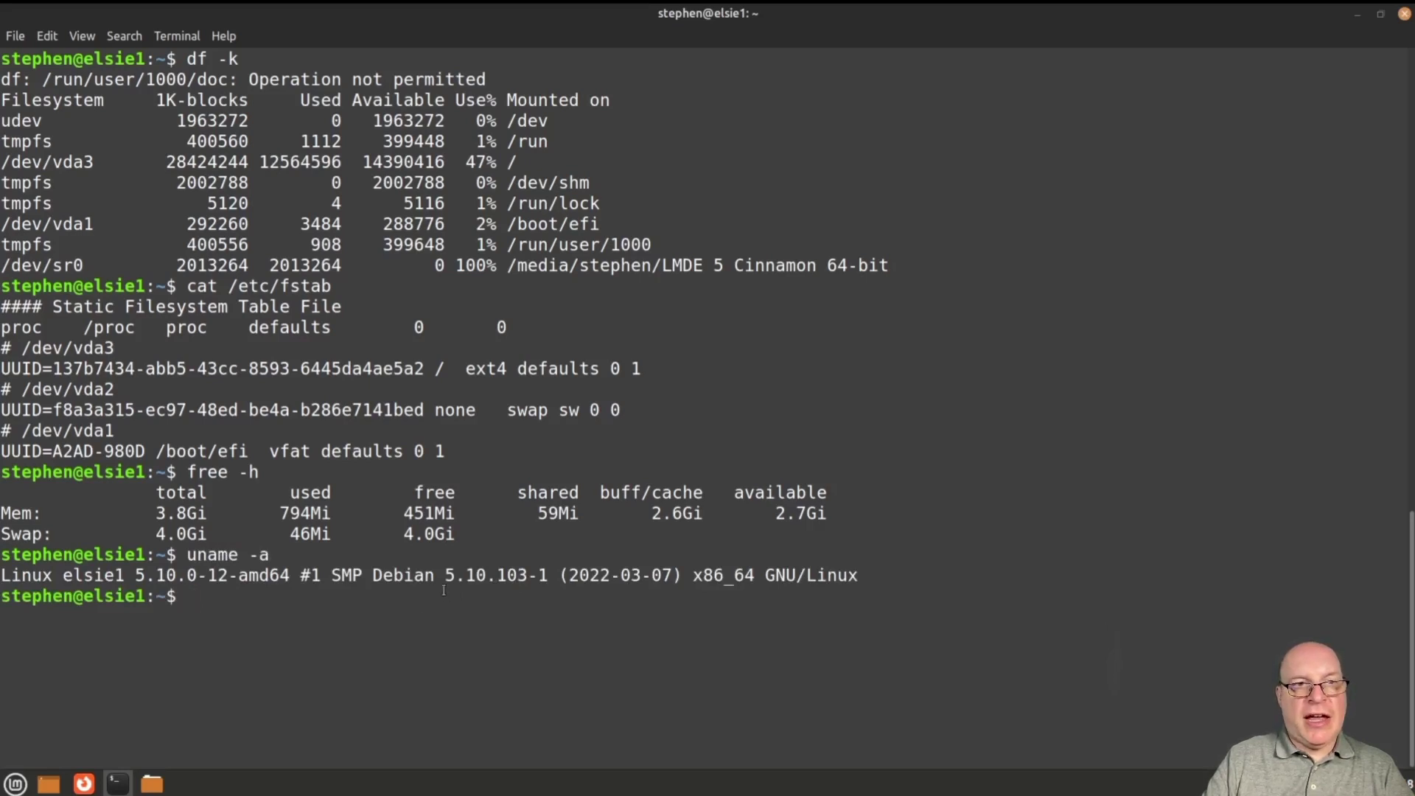
{"action": "left_click_drag", "start_coordinate": [373, 575], "coordinate": [547, 581]}
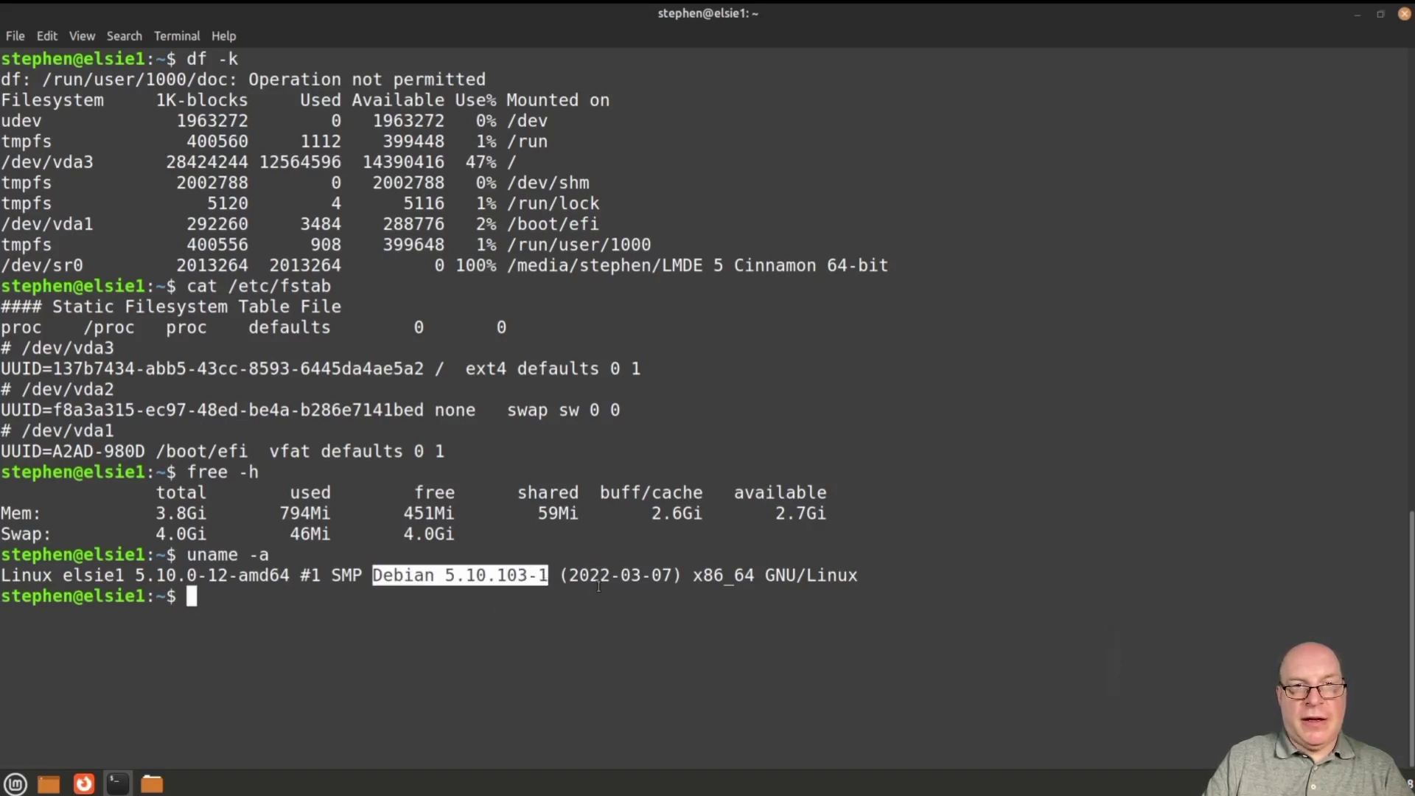
{"action": "left_click_drag", "start_coordinate": [570, 577], "coordinate": [672, 578]}
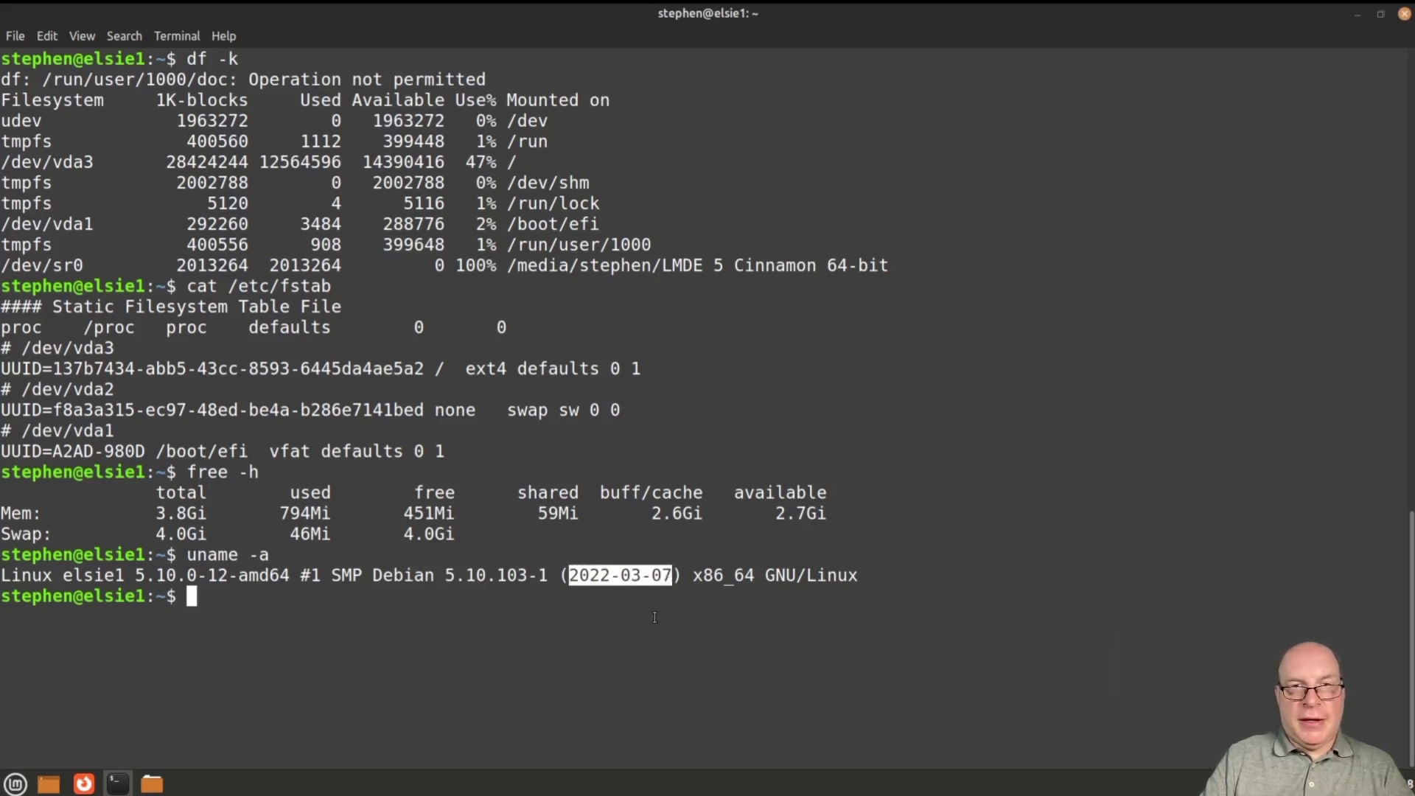
{"action": "left_click", "coordinate": [623, 616]}
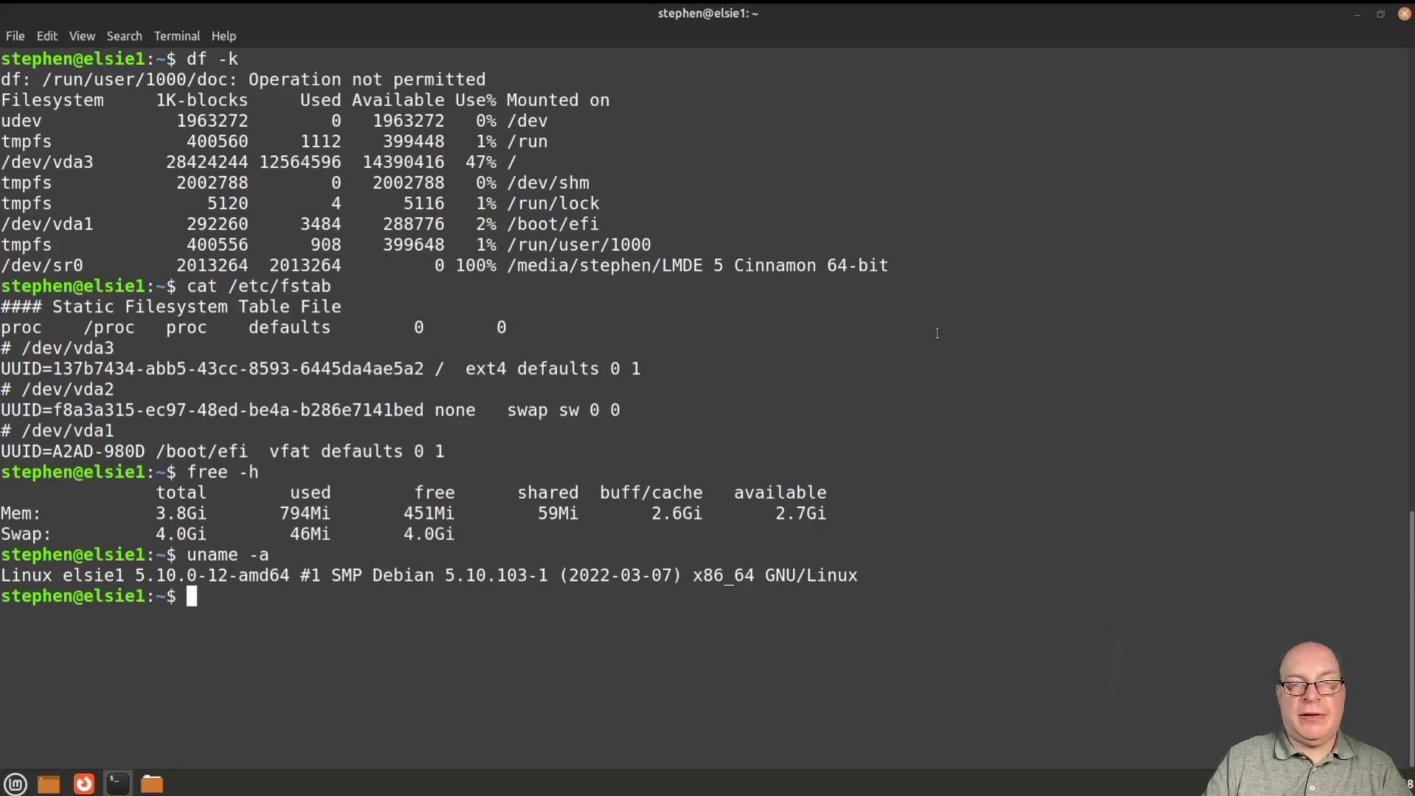
{"action": "left_click", "coordinate": [1405, 17]}
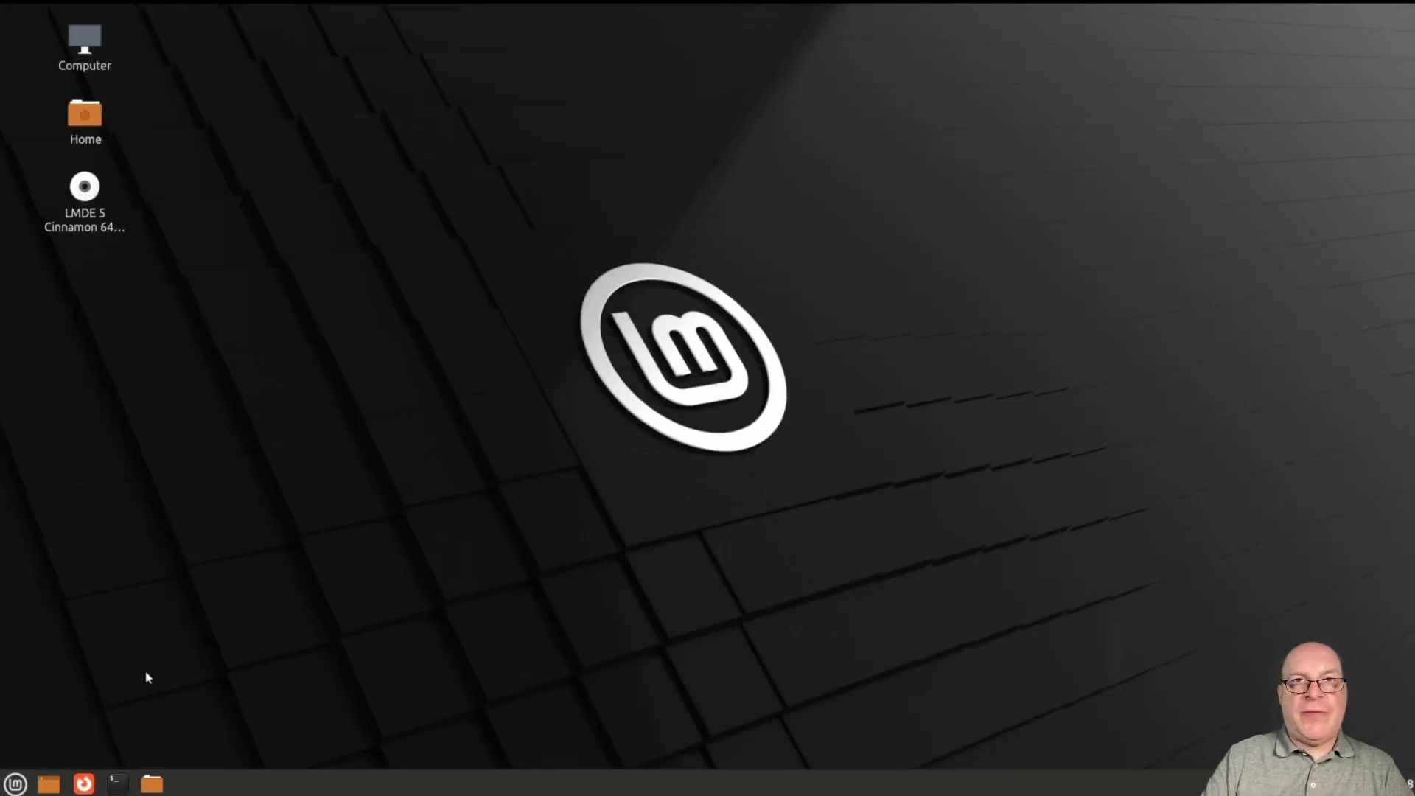
Step: Browse the full list of preinstalled Accessories applications in the Mint application launcher
{"action": "left_click", "coordinate": [14, 786]}
{"action": "mouse_move", "coordinate": [131, 449]}
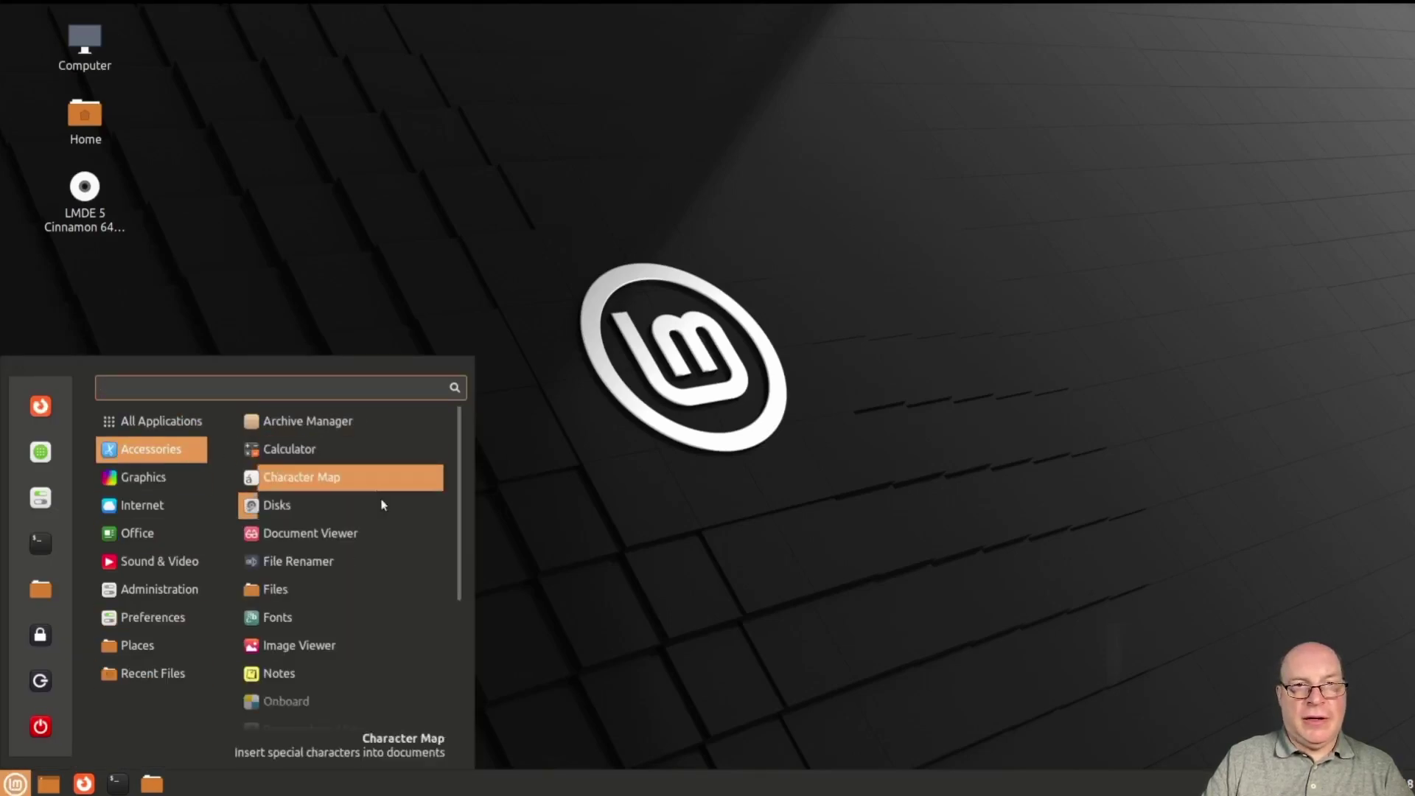
{"action": "scroll", "coordinate": [418, 583], "scroll_direction": "down", "scroll_amount": 3}
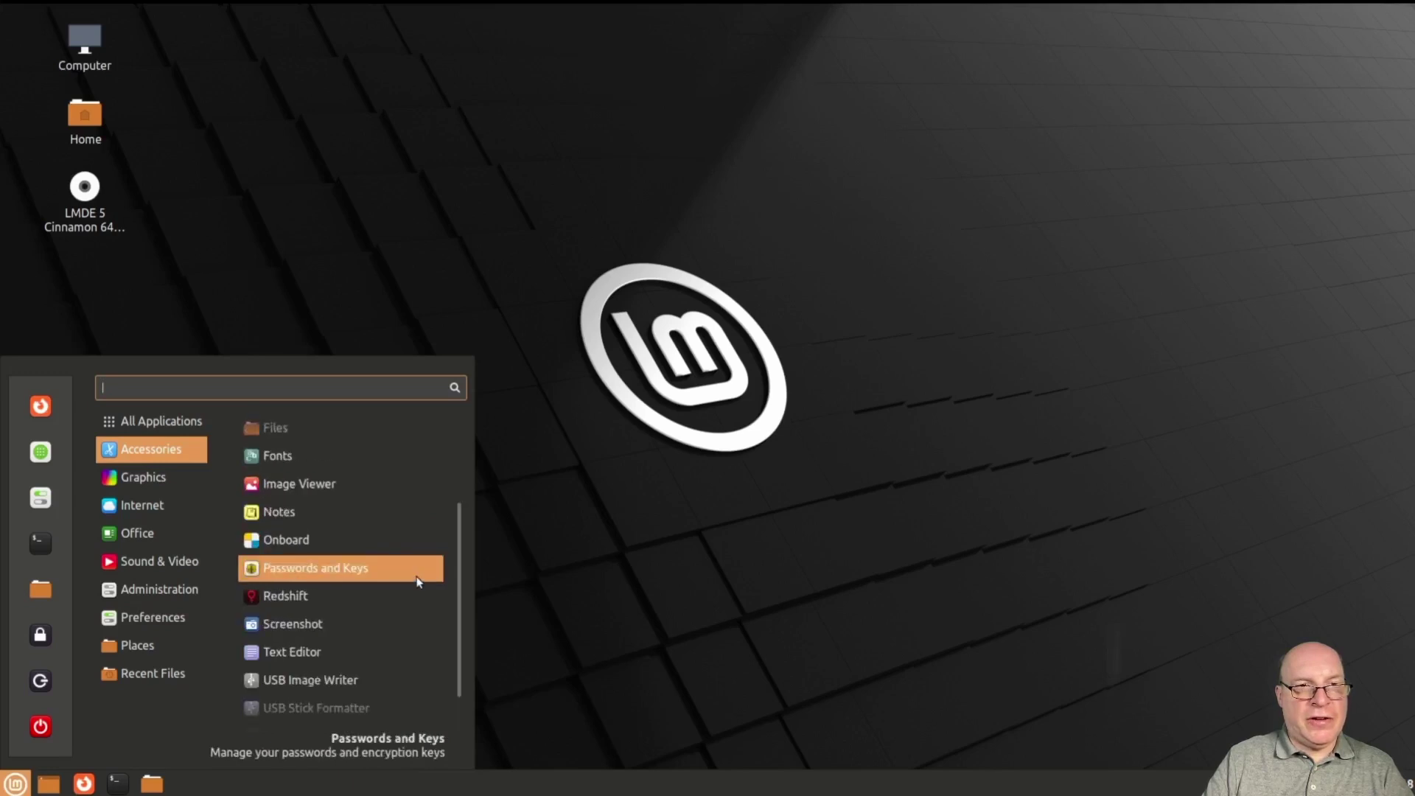
{"action": "scroll", "coordinate": [417, 583], "scroll_direction": "down", "scroll_amount": 1}
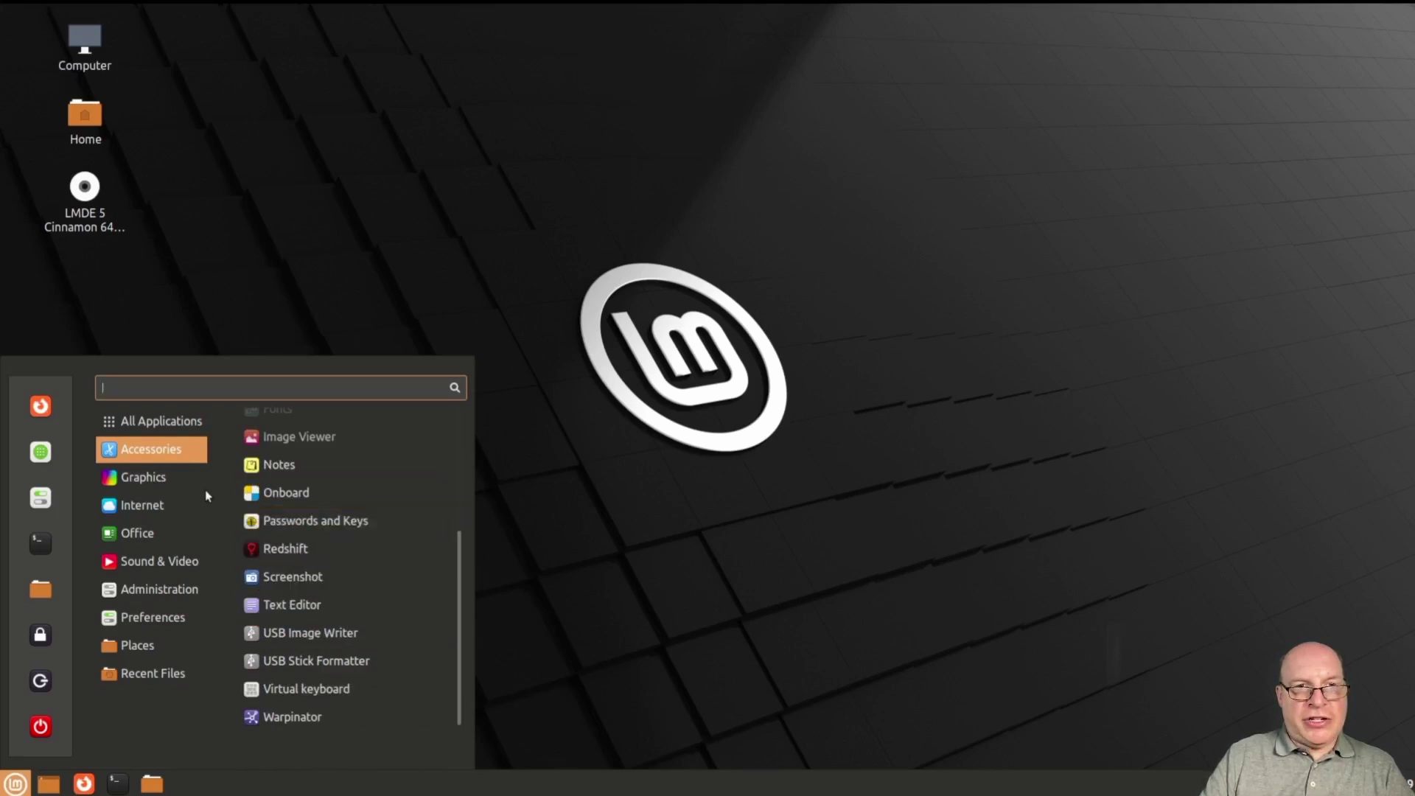
Step: Launch Firefox Web Browser, check its version in the About Mozilla Firefox information, and close the browser
{"action": "mouse_move", "coordinate": [162, 480]}
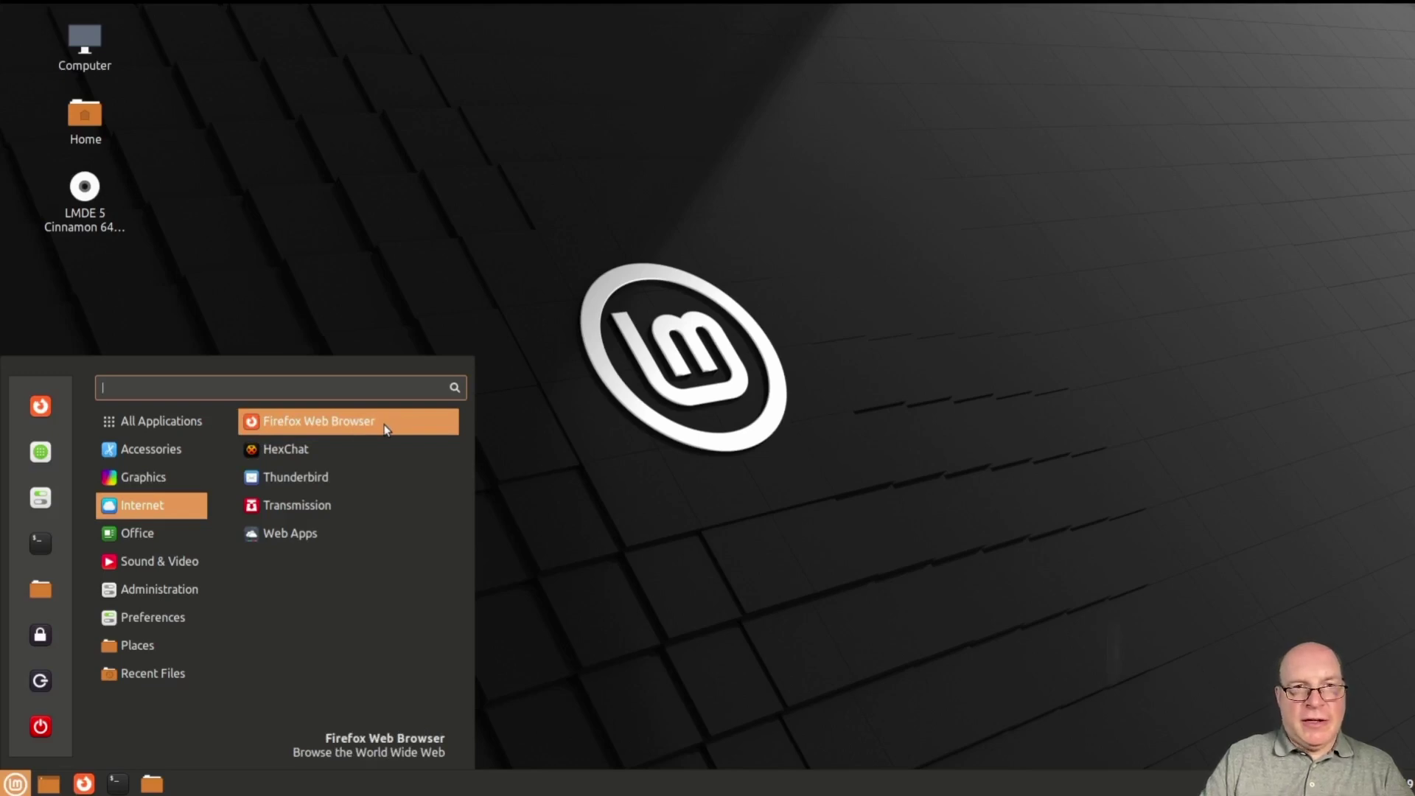
{"action": "left_click", "coordinate": [383, 426]}
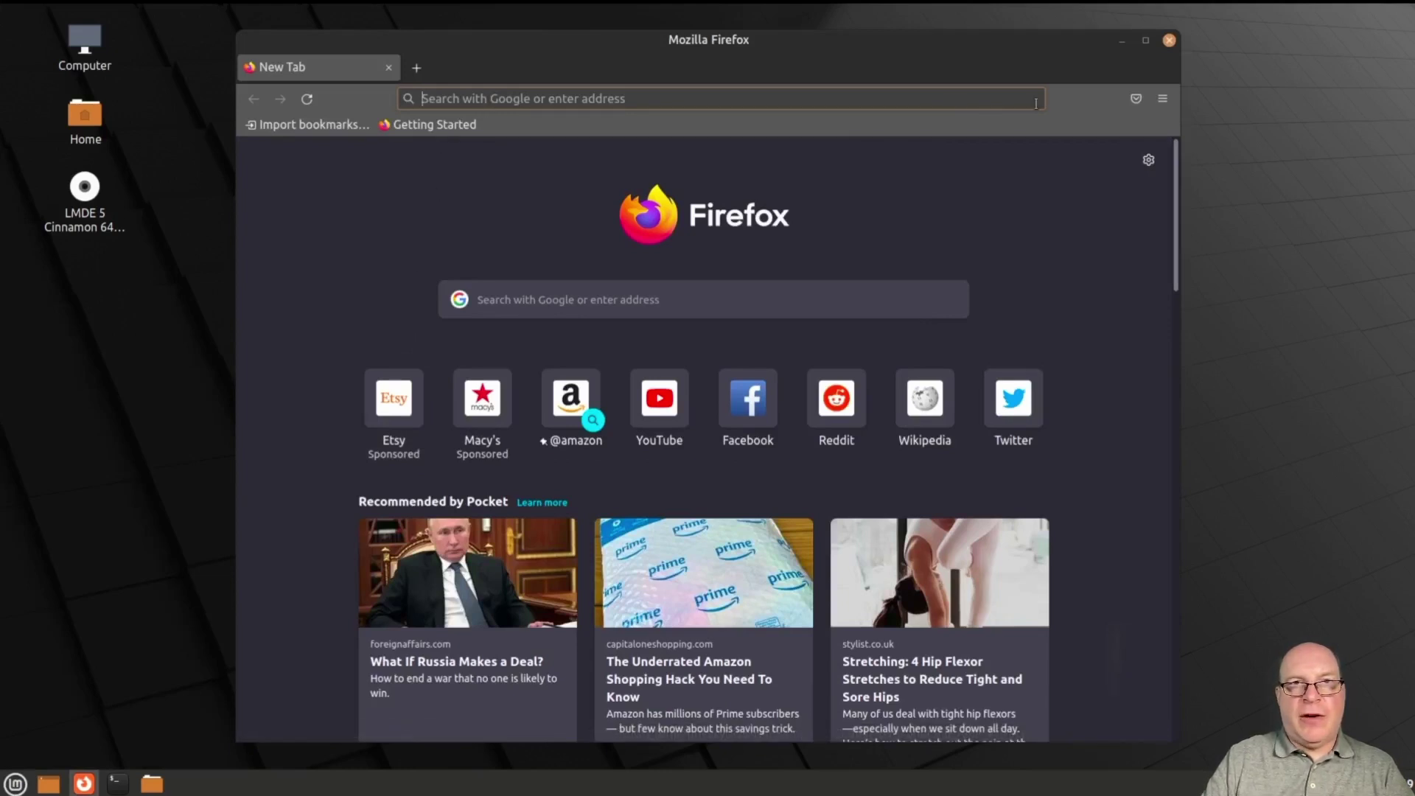
{"action": "left_click", "coordinate": [1163, 99]}
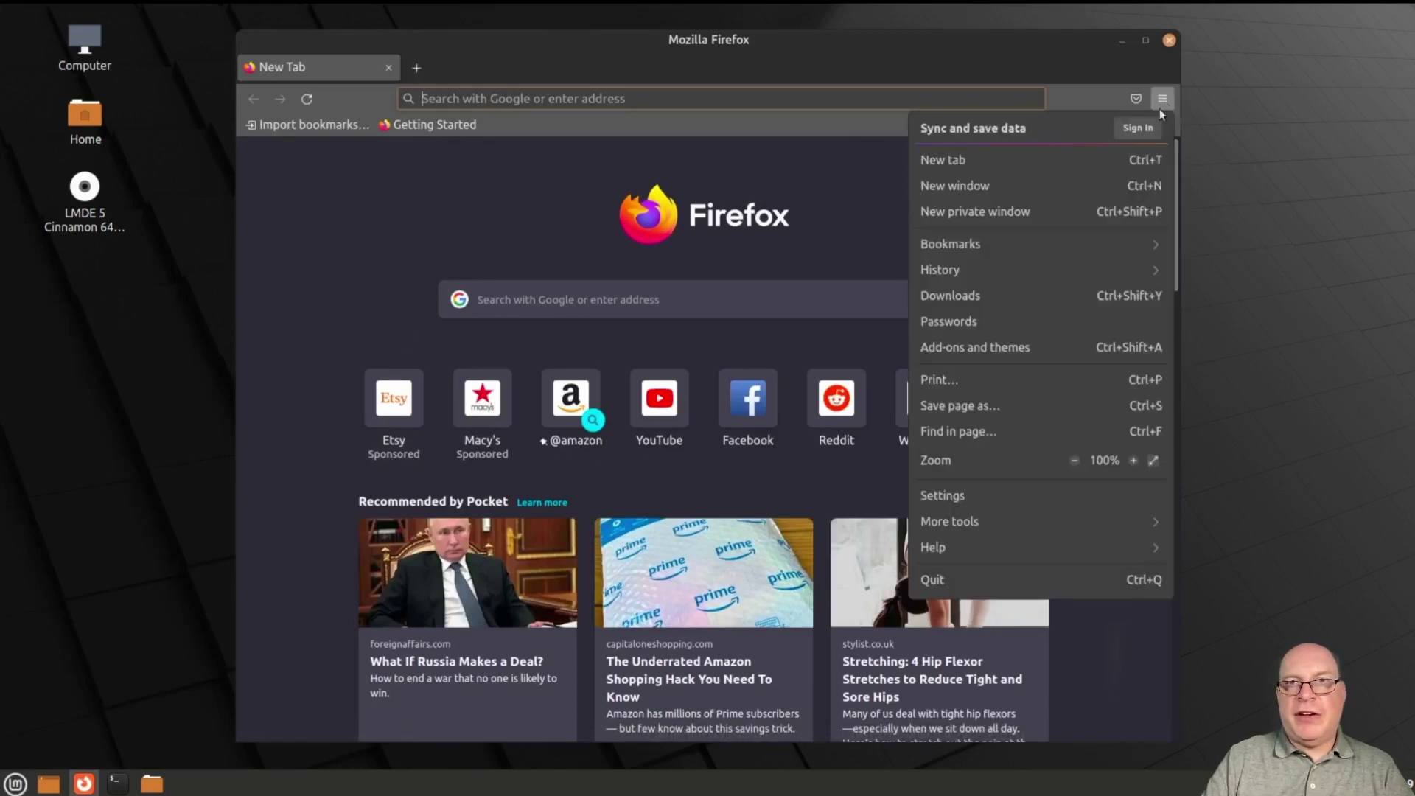
{"action": "left_click", "coordinate": [998, 547]}
{"action": "left_click", "coordinate": [970, 294]}
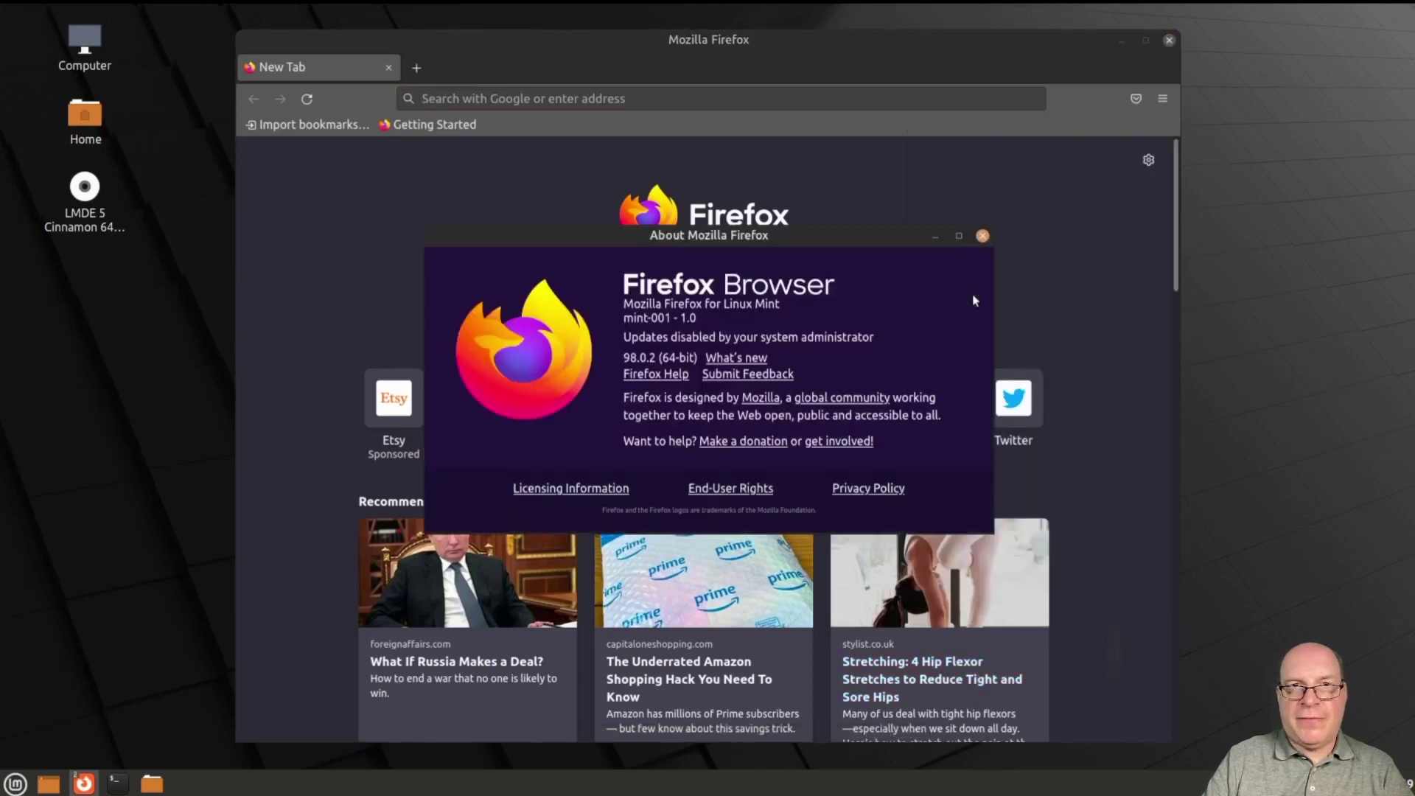
{"action": "left_click_drag", "start_coordinate": [624, 359], "coordinate": [657, 360]}
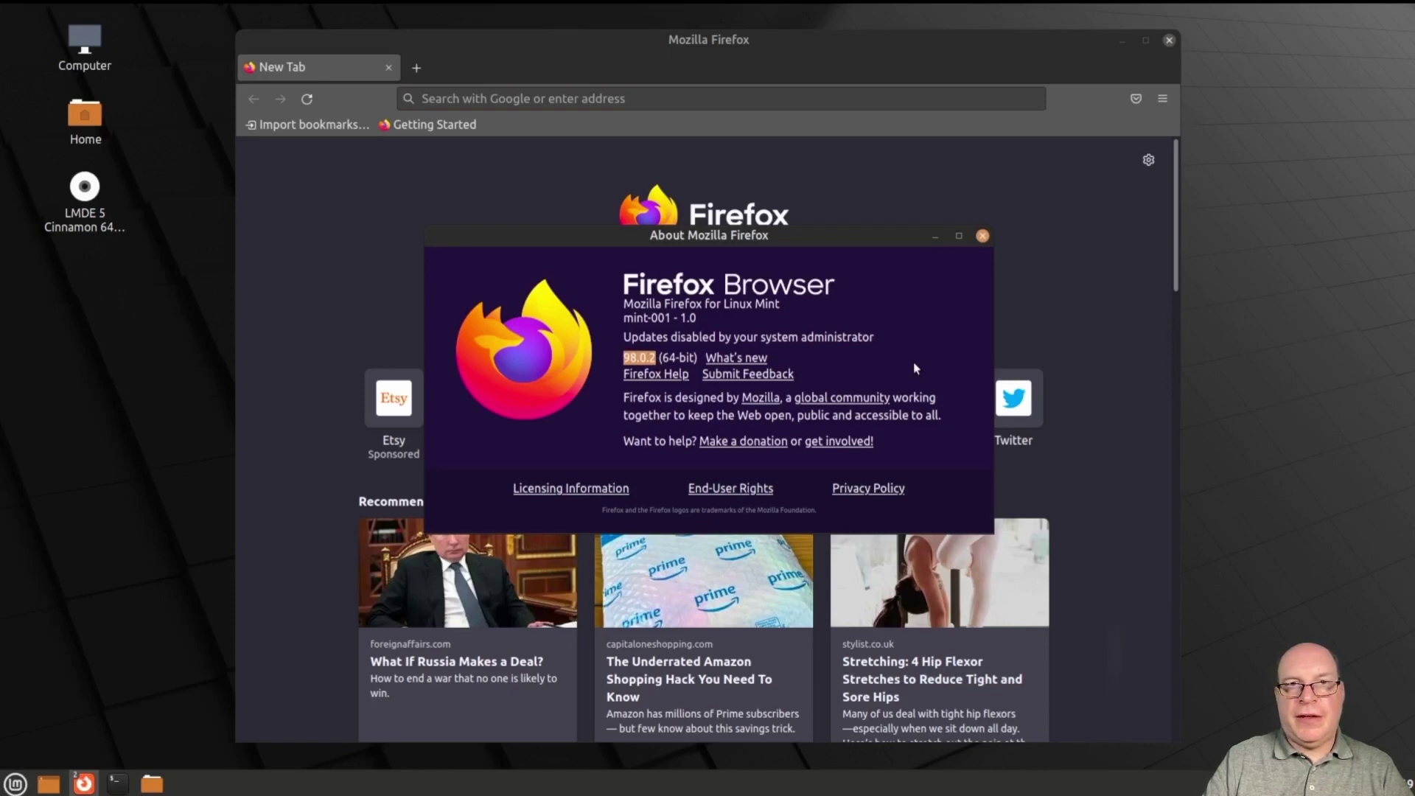
{"action": "left_click", "coordinate": [982, 237]}
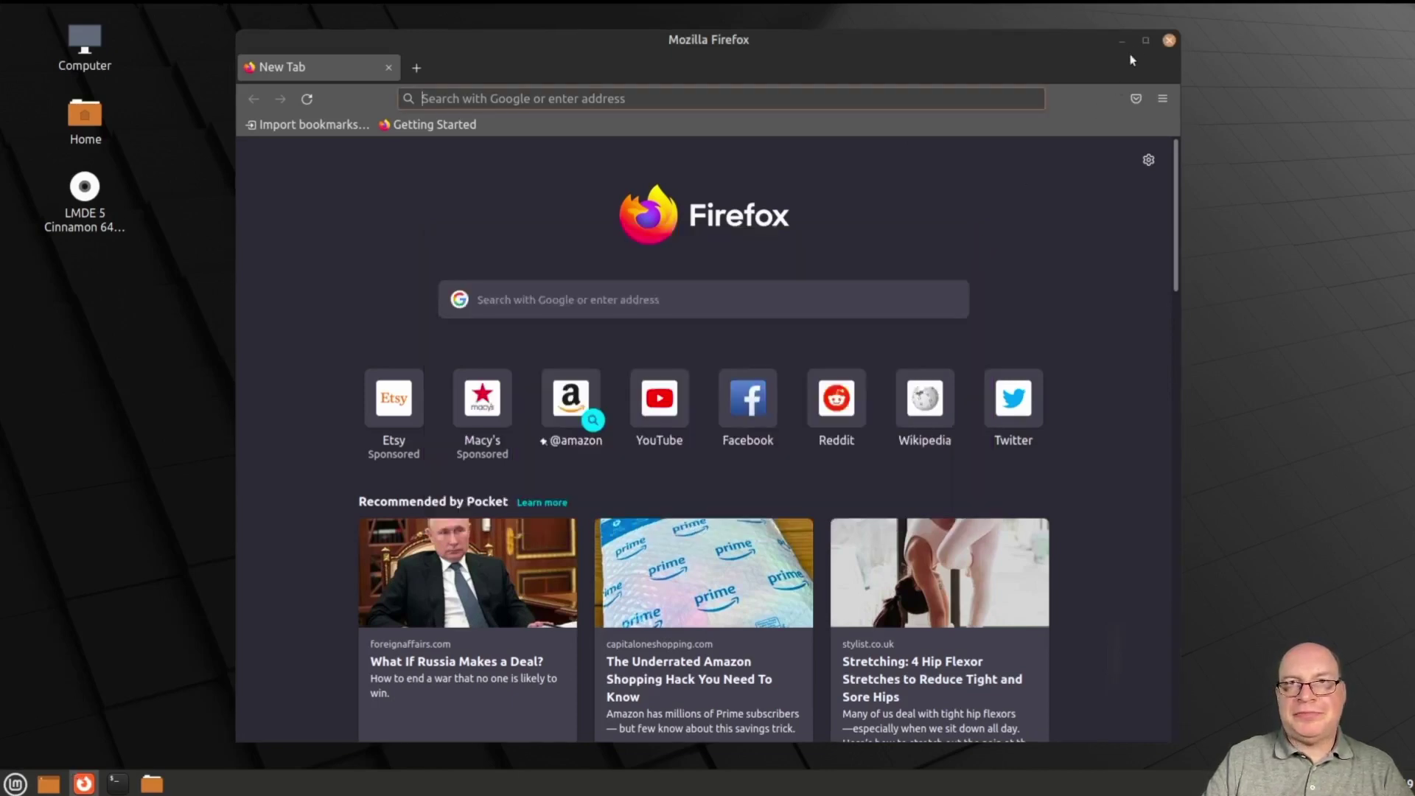
{"action": "left_click", "coordinate": [1169, 41]}
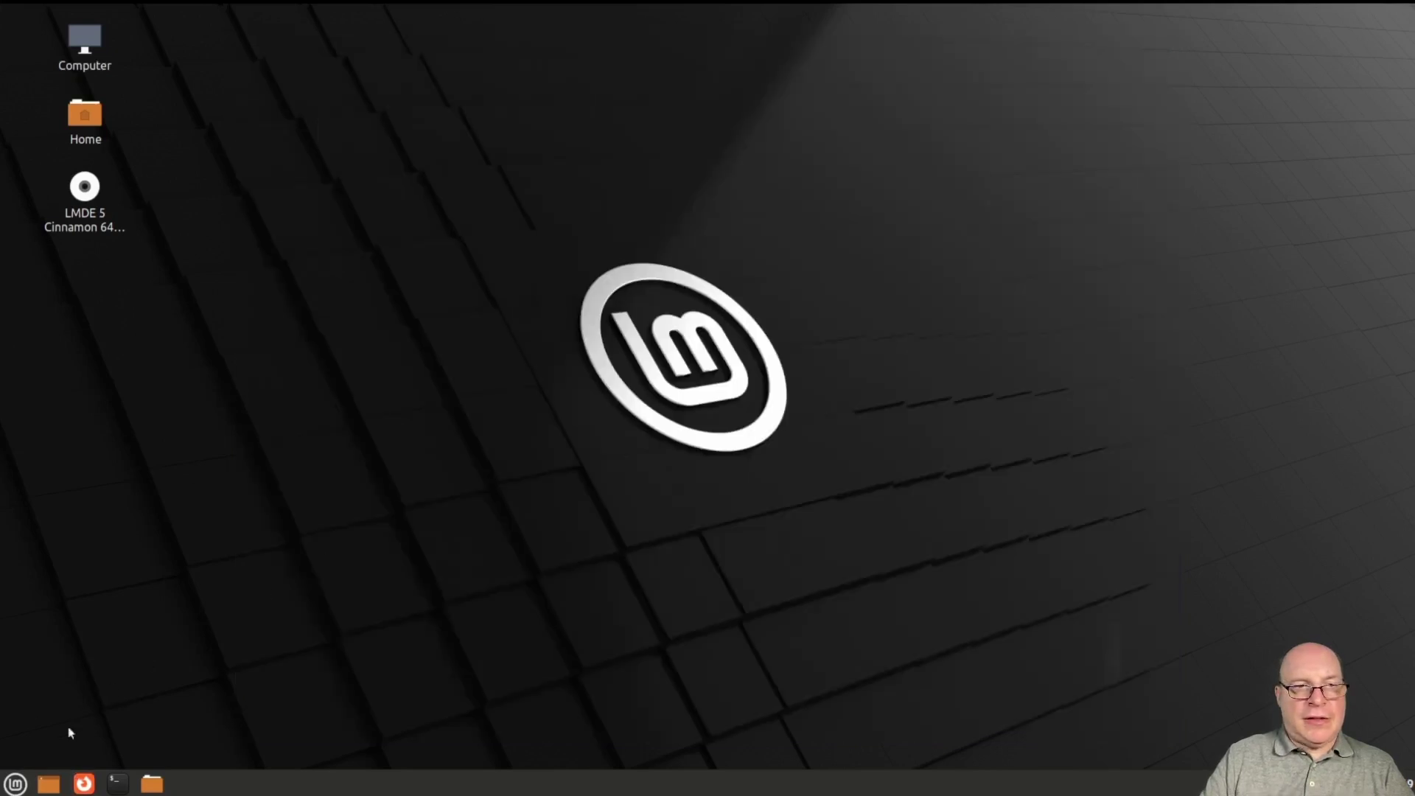
Step: Launch LibreOffice from the Office applications, check its version information in About LibreOffice, and close it
{"action": "left_click", "coordinate": [16, 783]}
{"action": "mouse_move", "coordinate": [148, 534]}
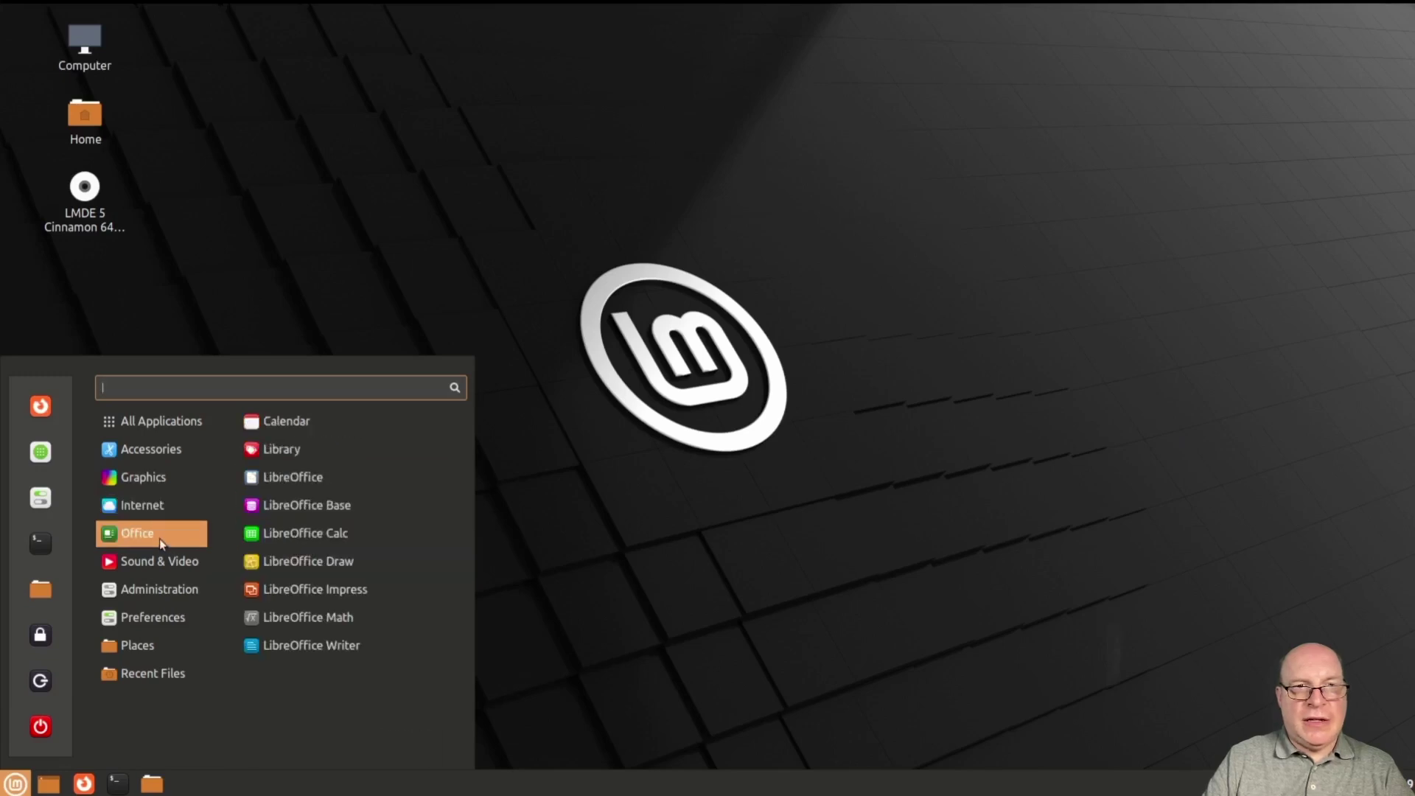
{"action": "left_click", "coordinate": [351, 485]}
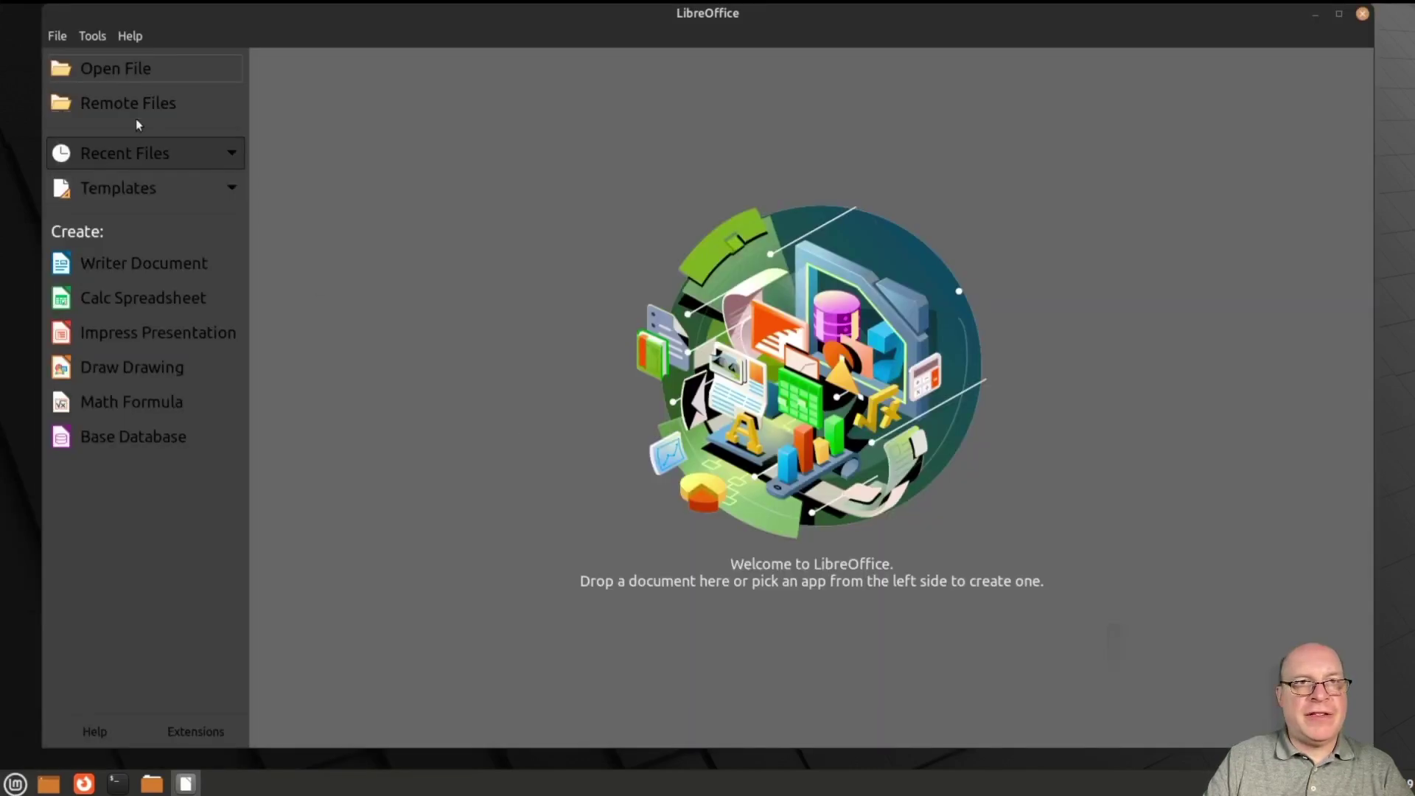
{"action": "left_click", "coordinate": [129, 37]}
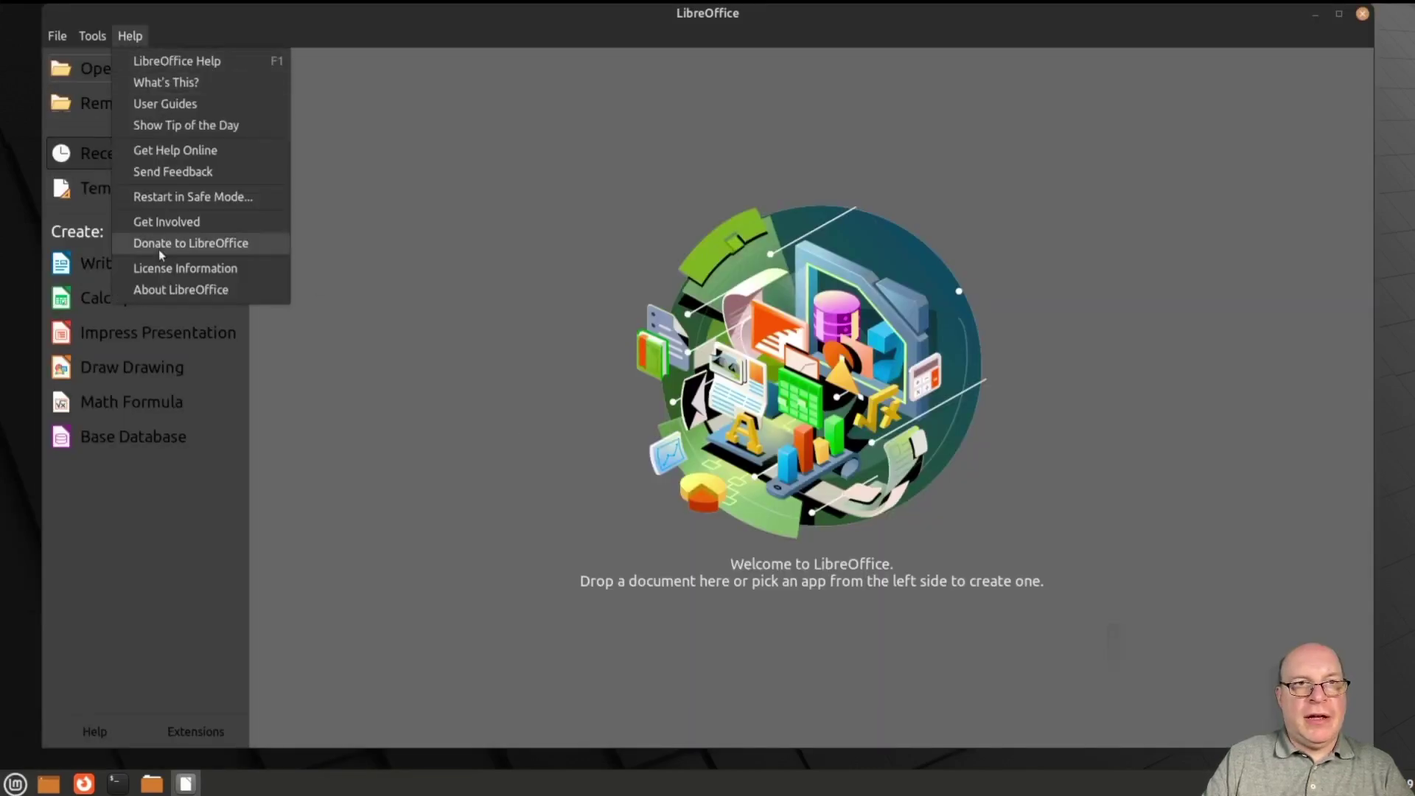
{"action": "left_click", "coordinate": [180, 289]}
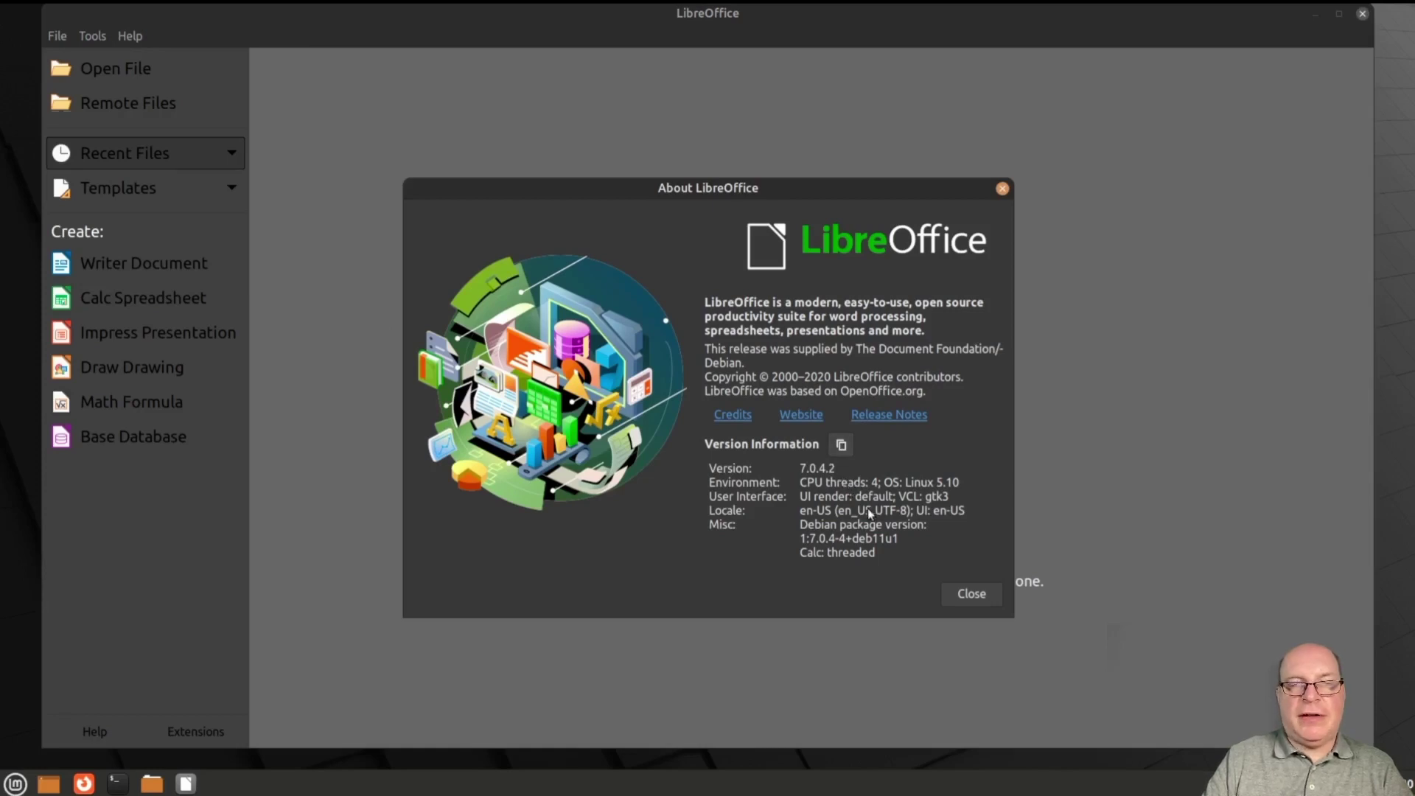
{"action": "left_click", "coordinate": [958, 593]}
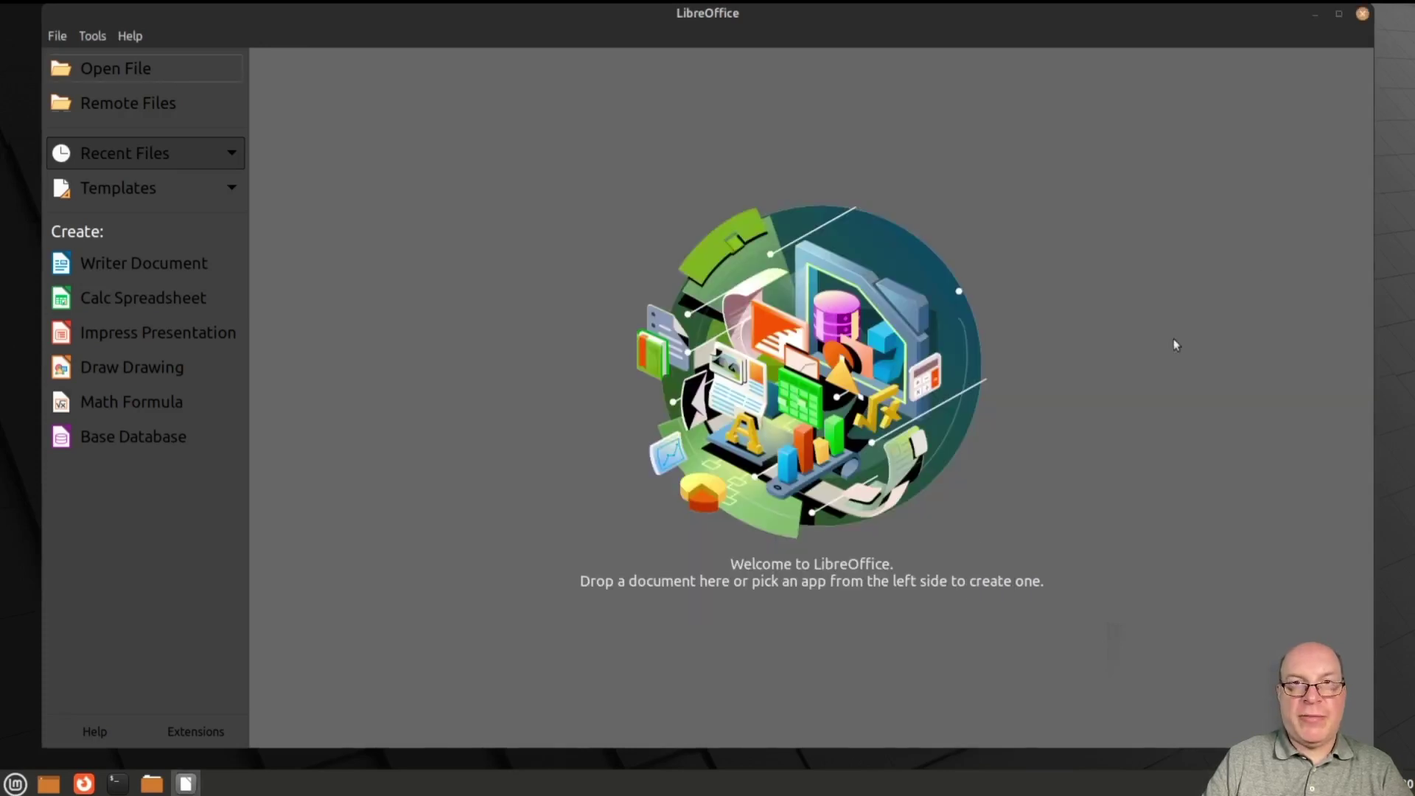
{"action": "left_click", "coordinate": [1362, 14]}
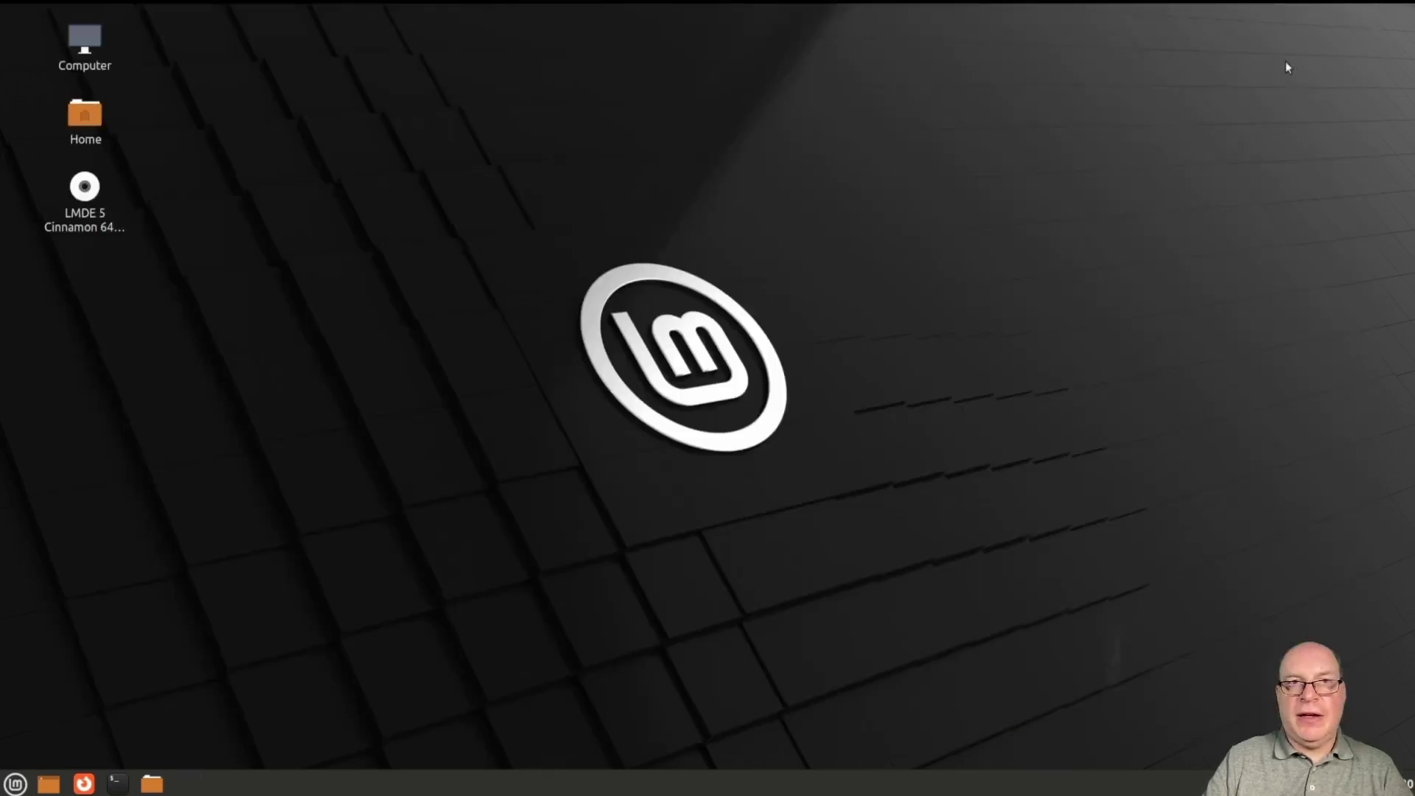
Step: Open Backup Tool, examine the destination choices for a personal data backup, and close it without backing up
{"action": "left_click", "coordinate": [13, 784]}
{"action": "mouse_move", "coordinate": [140, 568]}
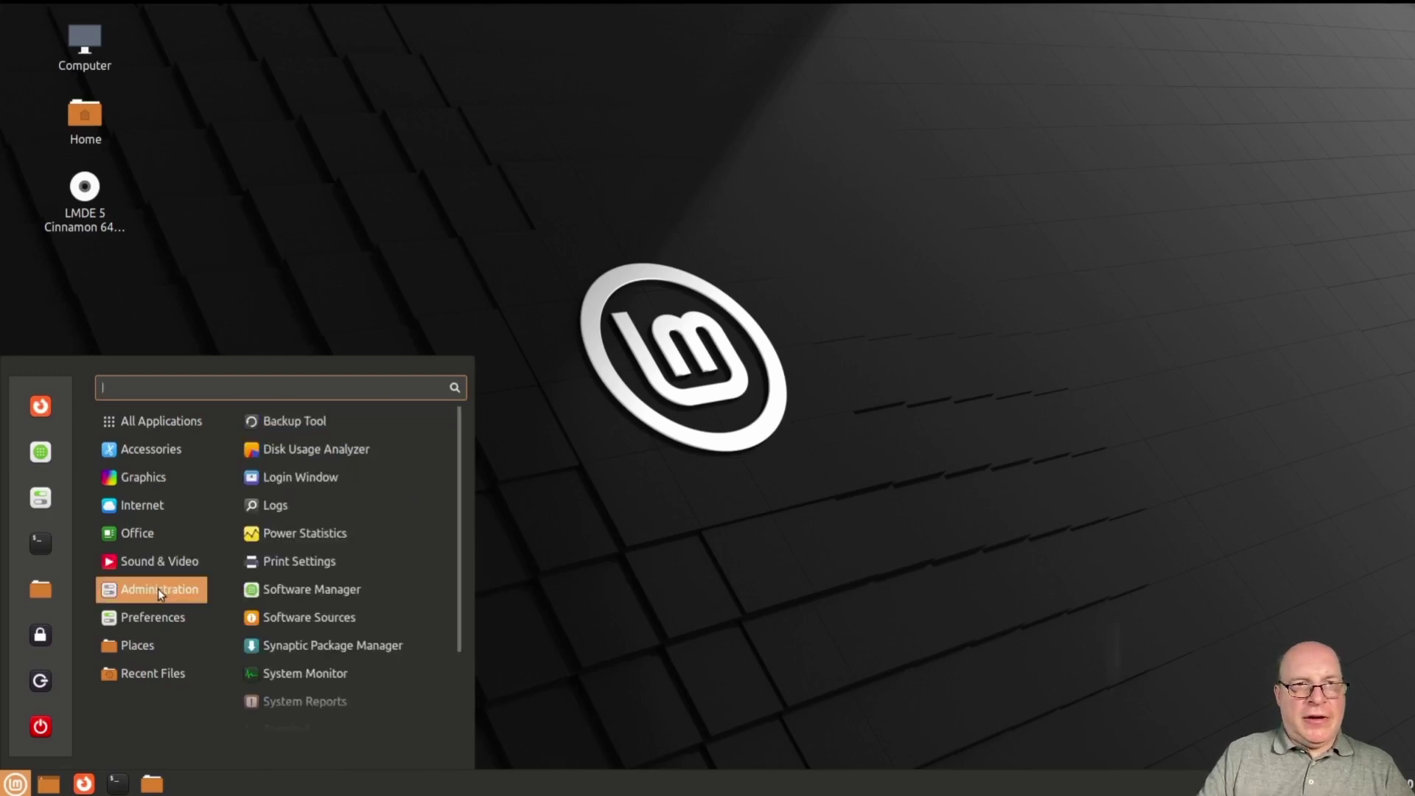
{"action": "left_click", "coordinate": [387, 434]}
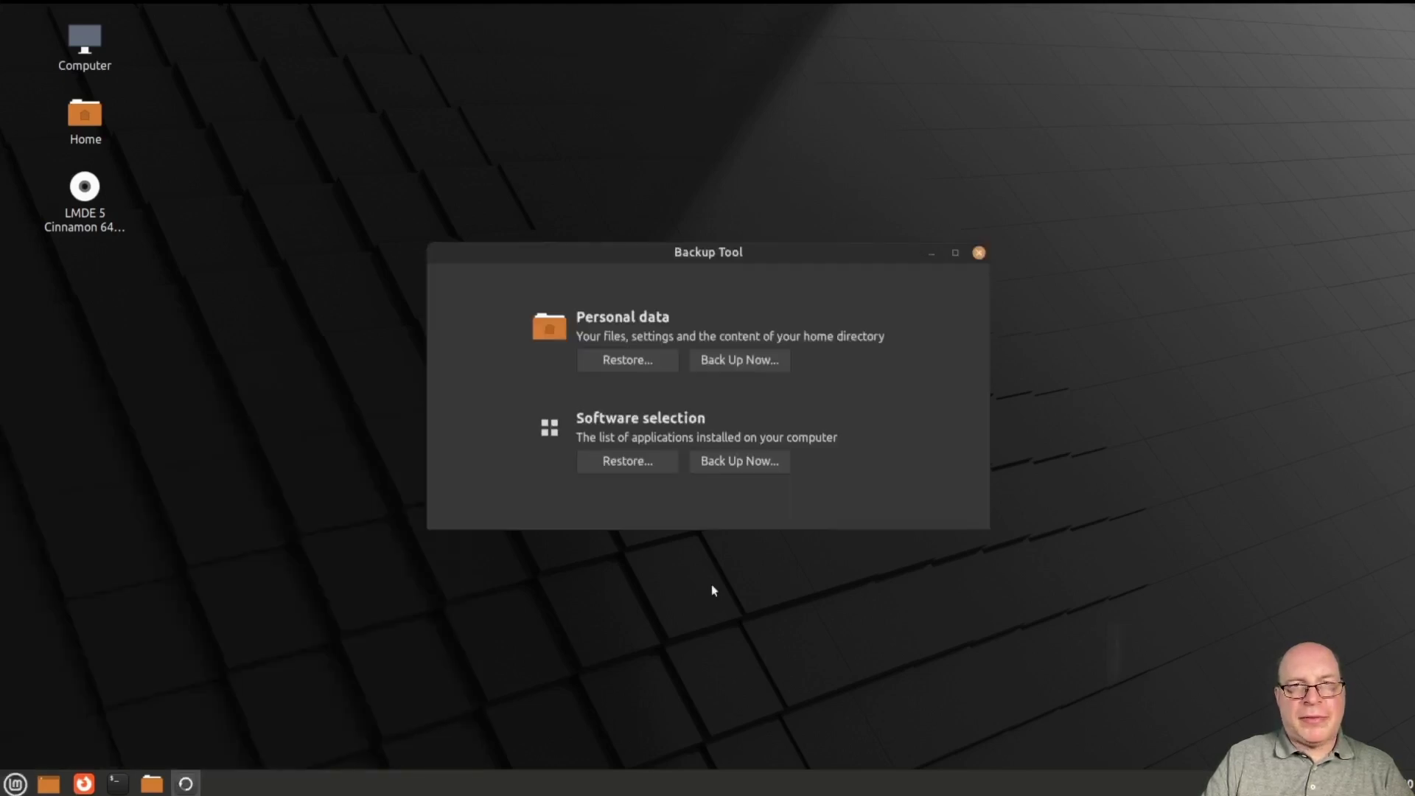
{"action": "left_click", "coordinate": [745, 360]}
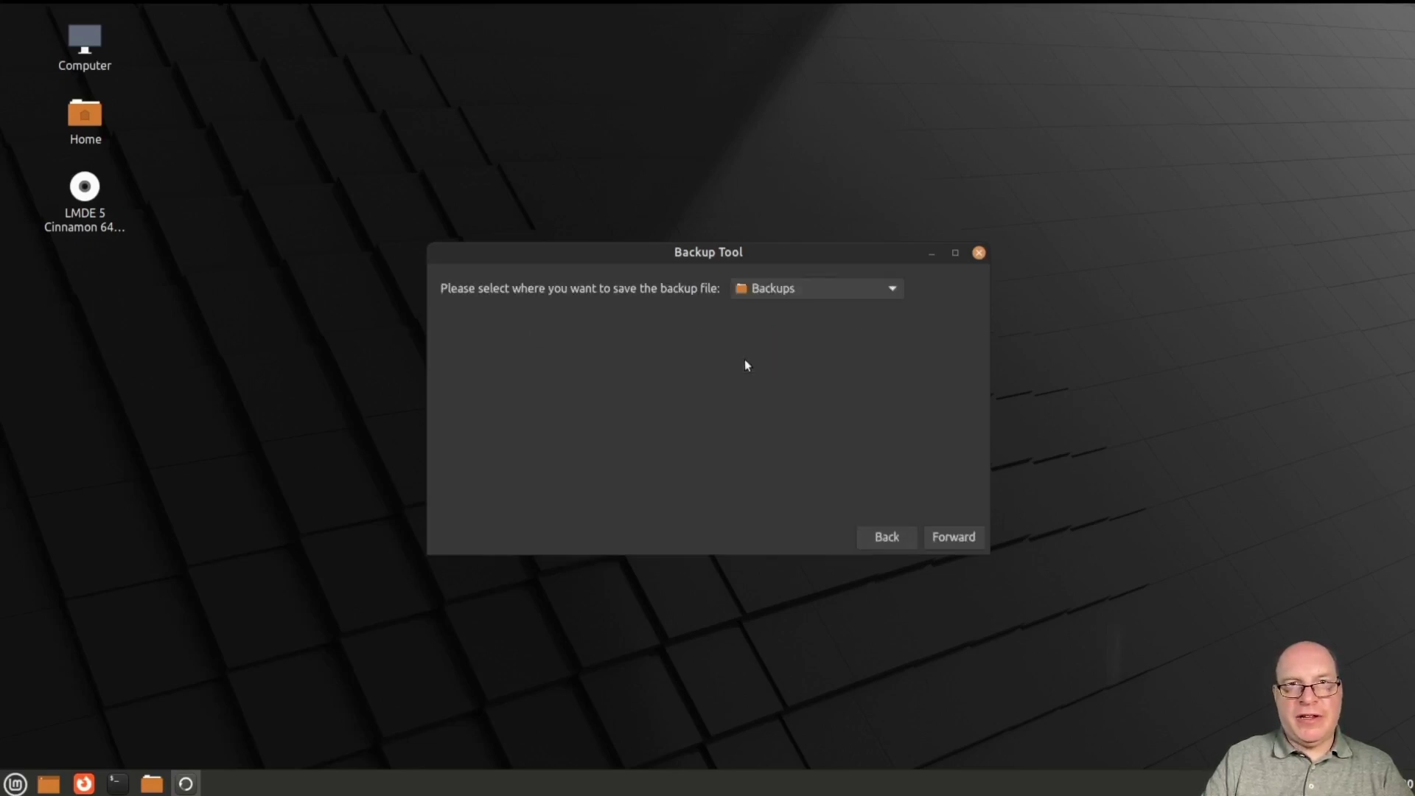
{"action": "left_click", "coordinate": [895, 288]}
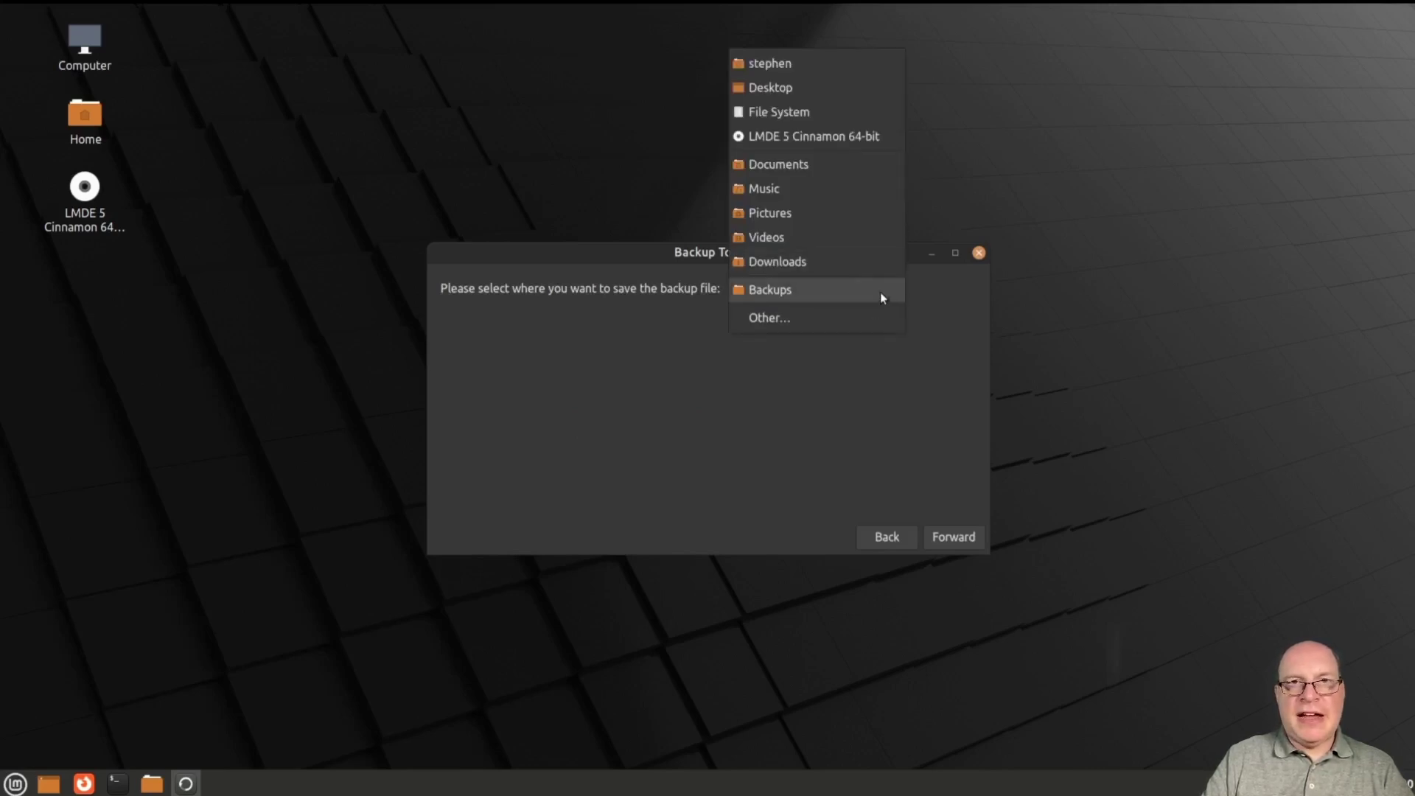
{"action": "left_click", "coordinate": [930, 382]}
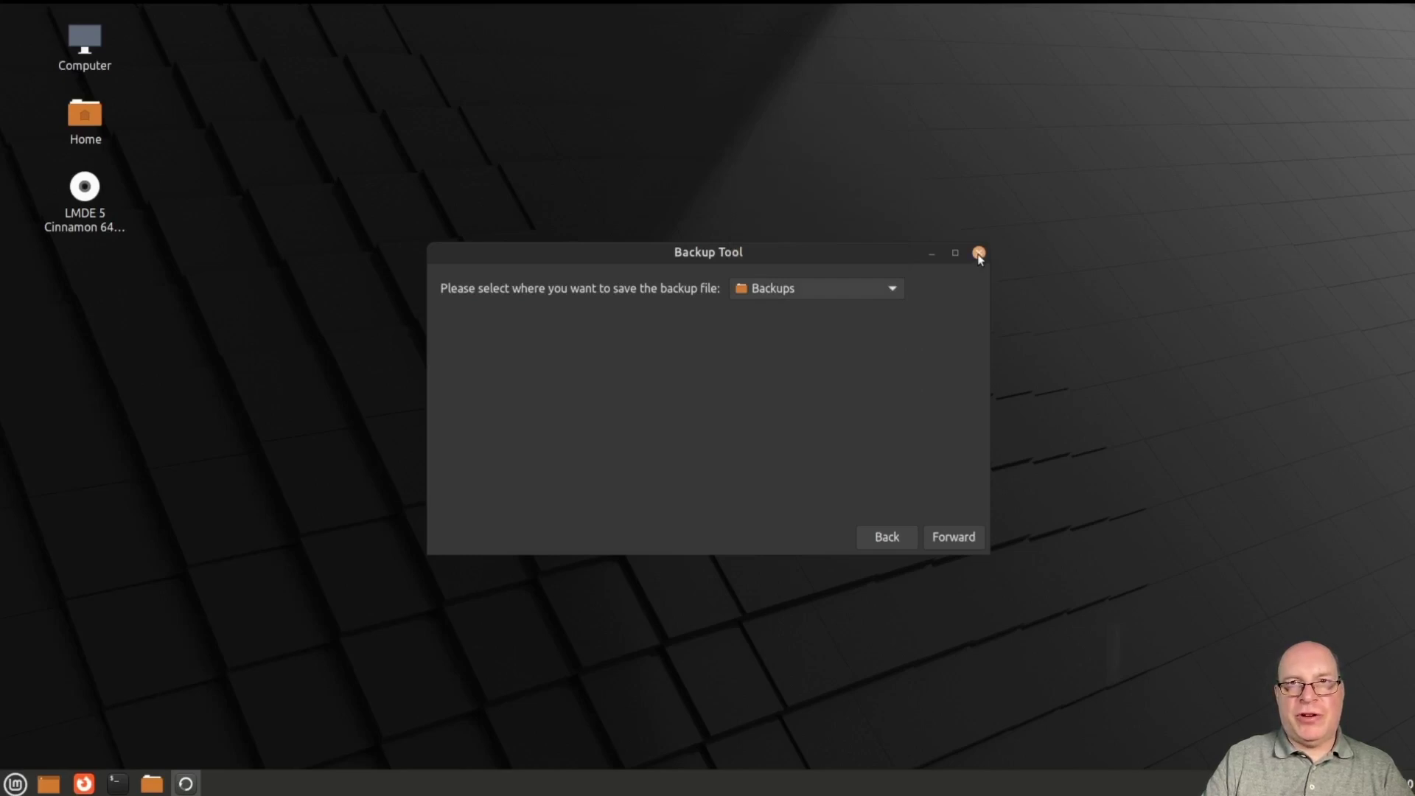
{"action": "left_click", "coordinate": [877, 535]}
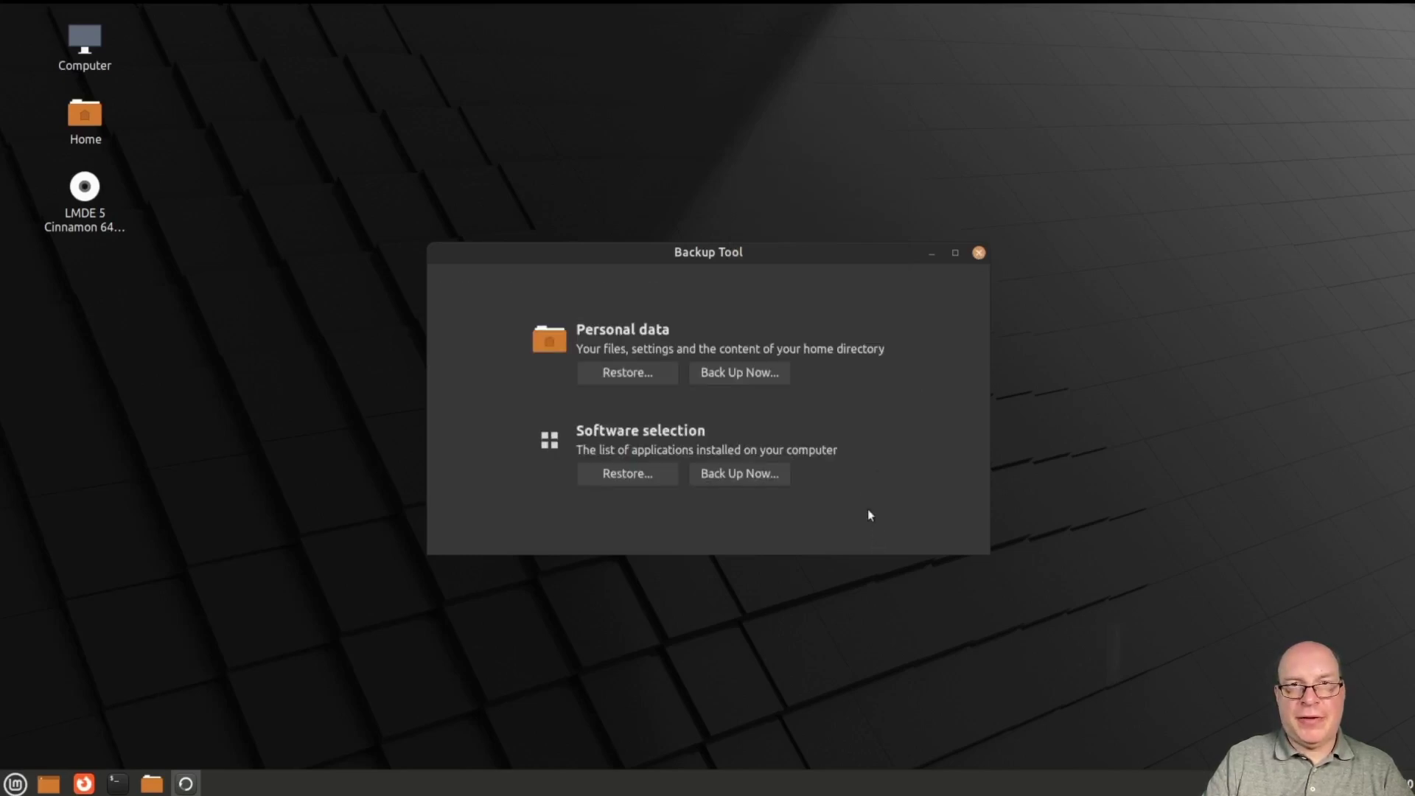
{"action": "left_click", "coordinate": [979, 253]}
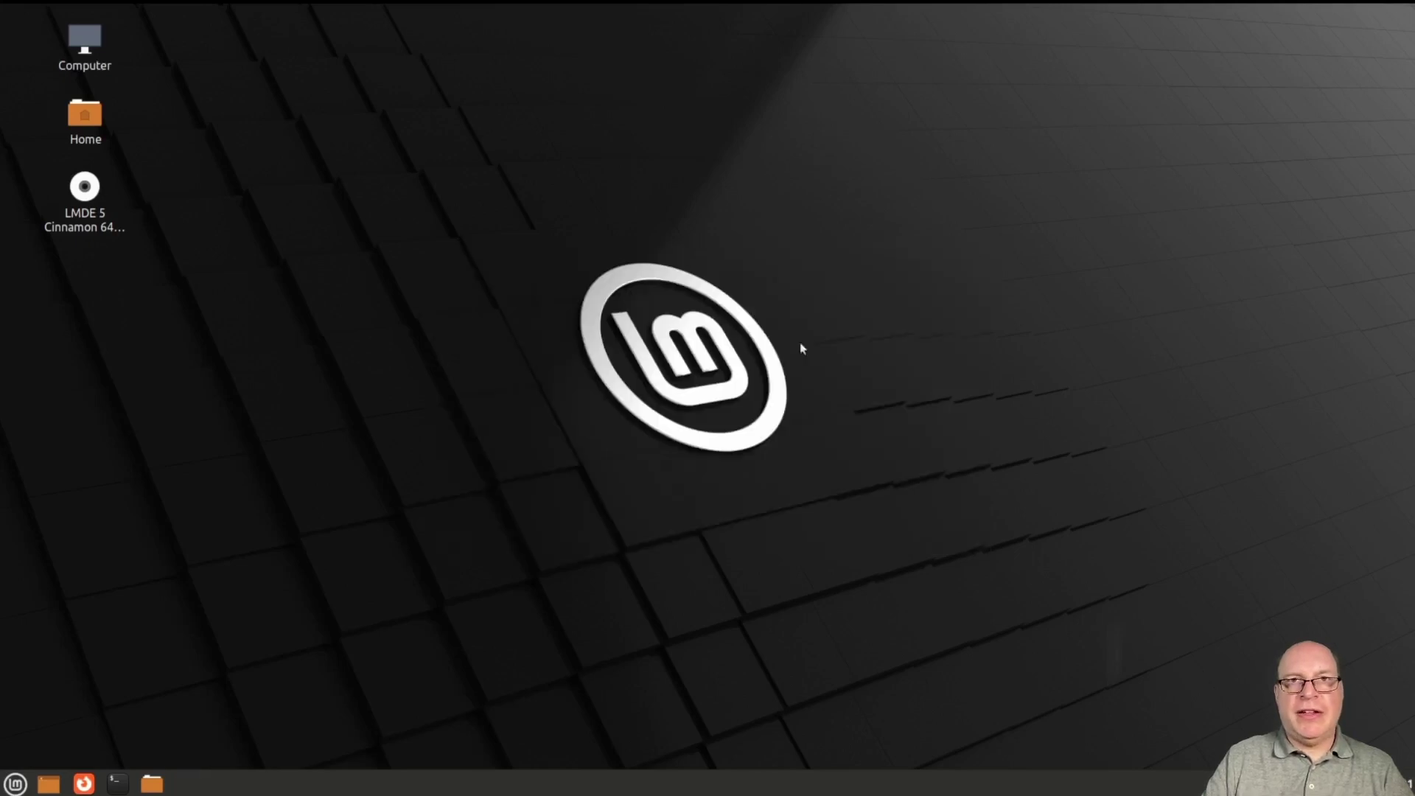
Step: Launch Synaptic Package Manager from the Administration applications, authenticate with the account password and dismiss the Quick Introduction
{"action": "left_click", "coordinate": [16, 783]}
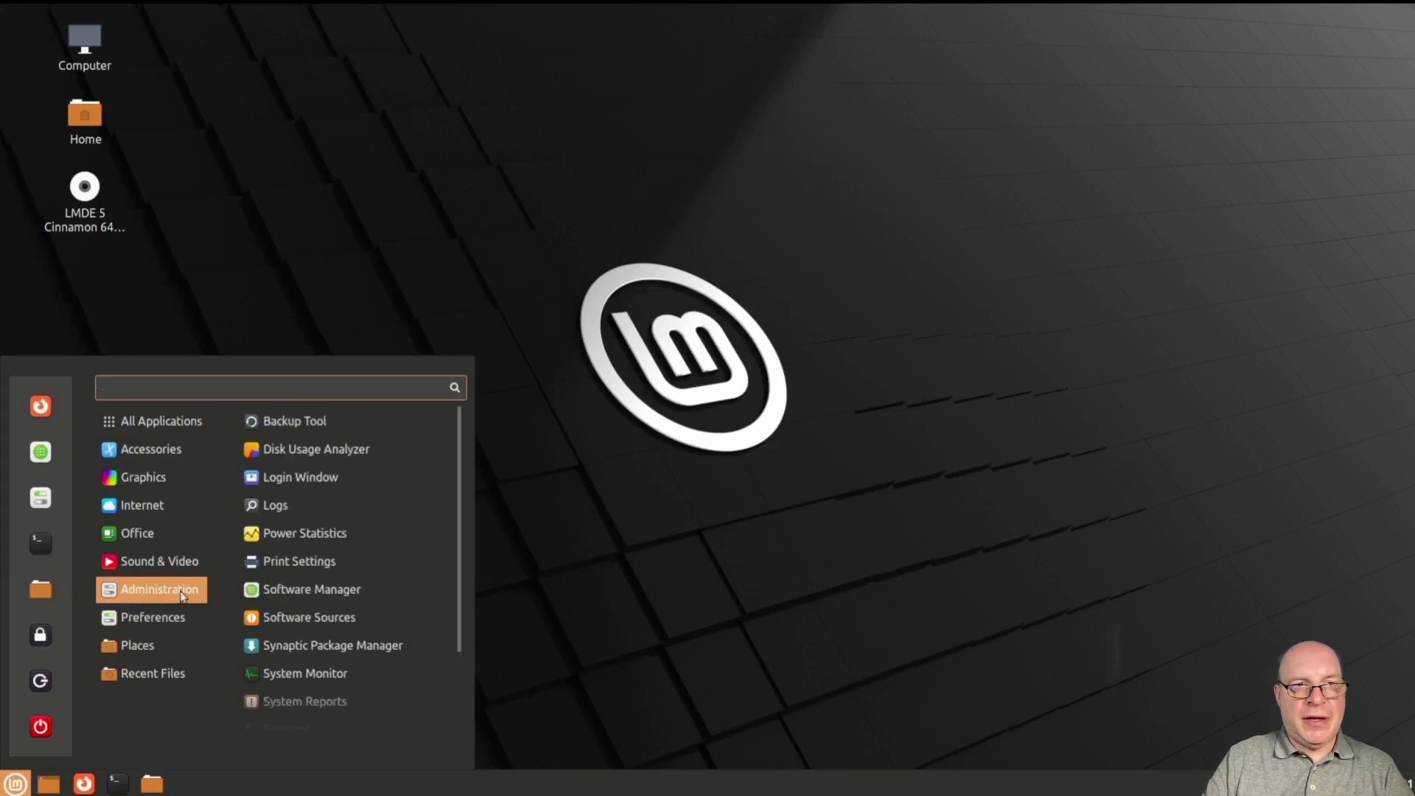
{"action": "right_click", "coordinate": [300, 433]}
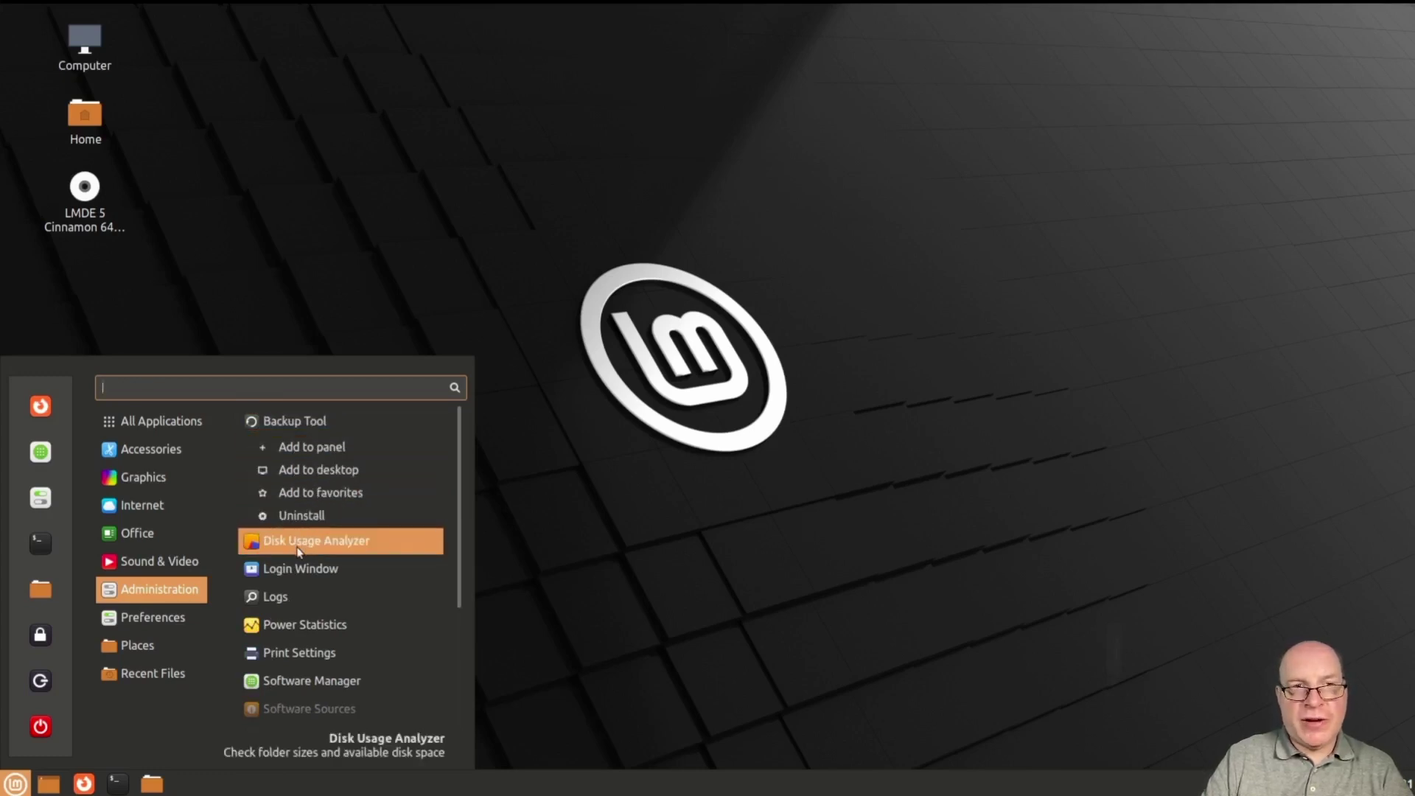
{"action": "scroll", "coordinate": [325, 574], "scroll_direction": "down", "scroll_amount": 3}
{"action": "scroll", "coordinate": [325, 577], "scroll_direction": "up", "scroll_amount": 2}
{"action": "scroll", "coordinate": [325, 575], "scroll_direction": "up", "scroll_amount": 2}
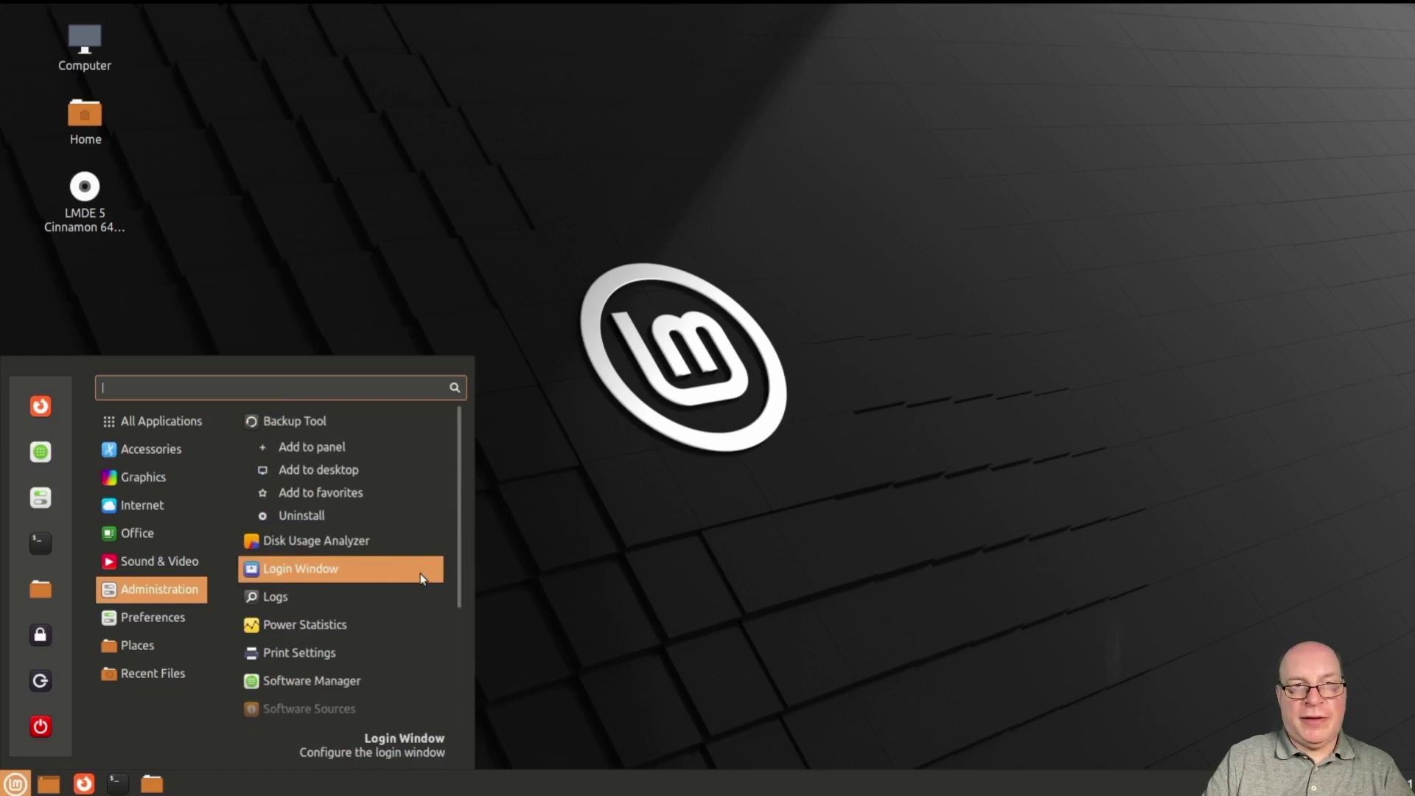
{"action": "scroll", "coordinate": [422, 578], "scroll_direction": "down", "scroll_amount": 1}
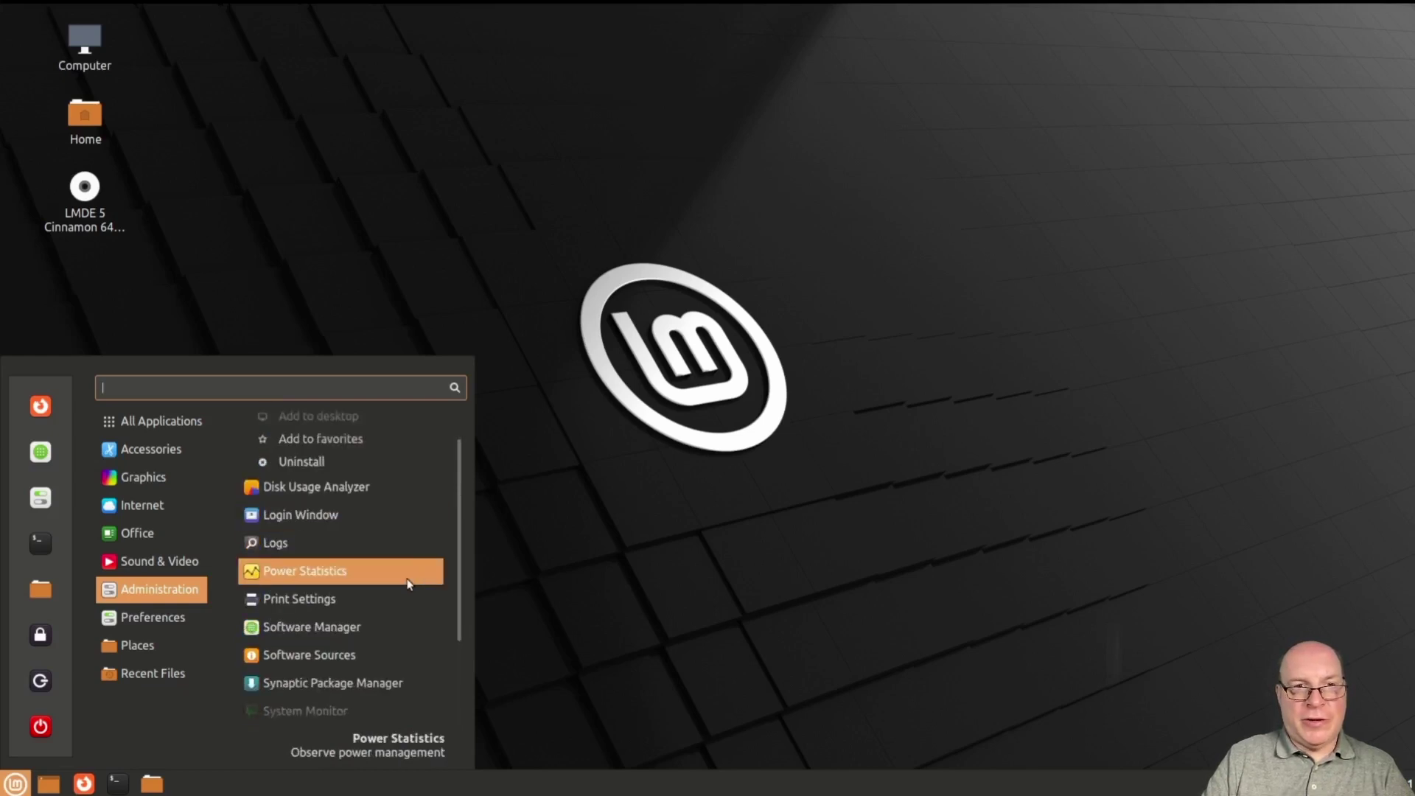
{"action": "scroll", "coordinate": [431, 625], "scroll_direction": "down", "scroll_amount": 1}
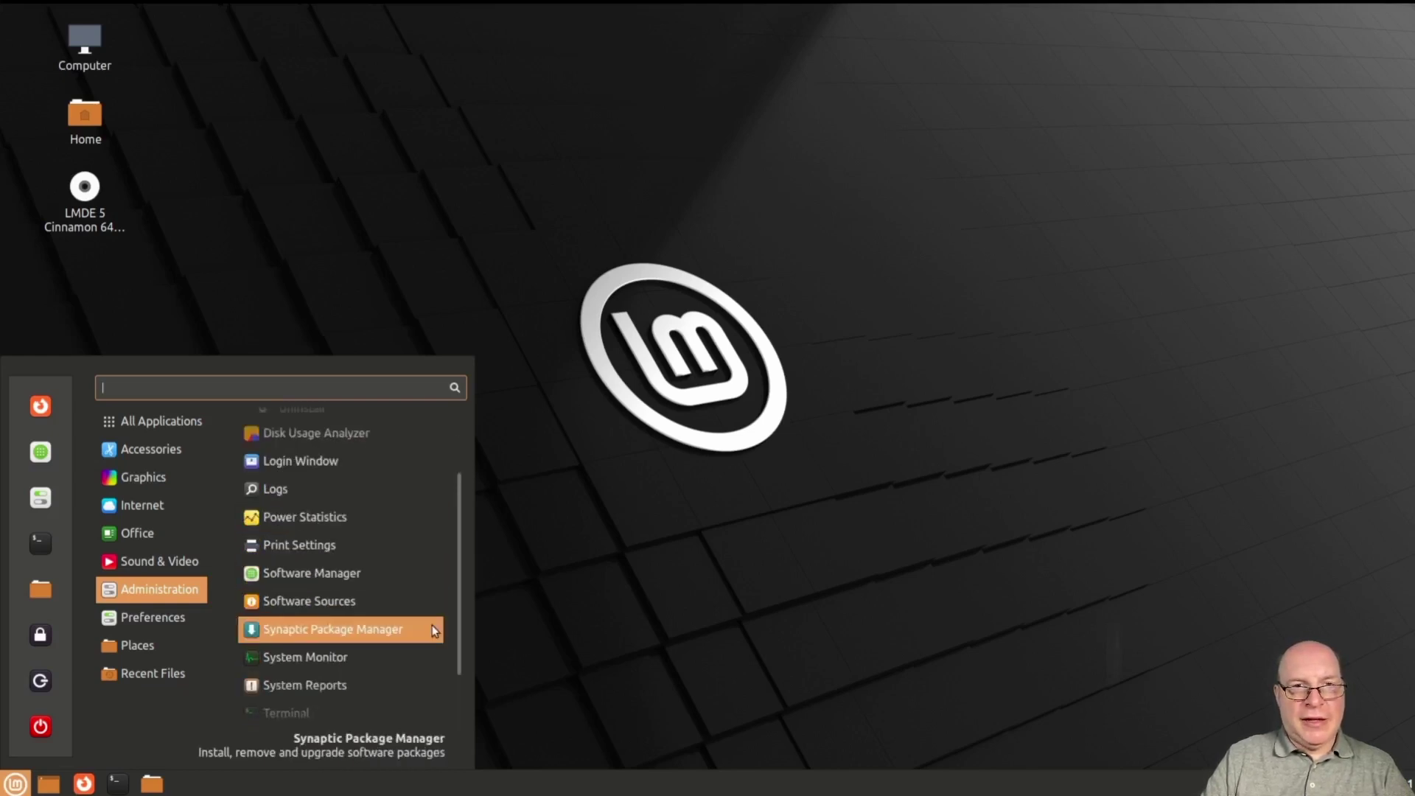
{"action": "left_click", "coordinate": [377, 635]}
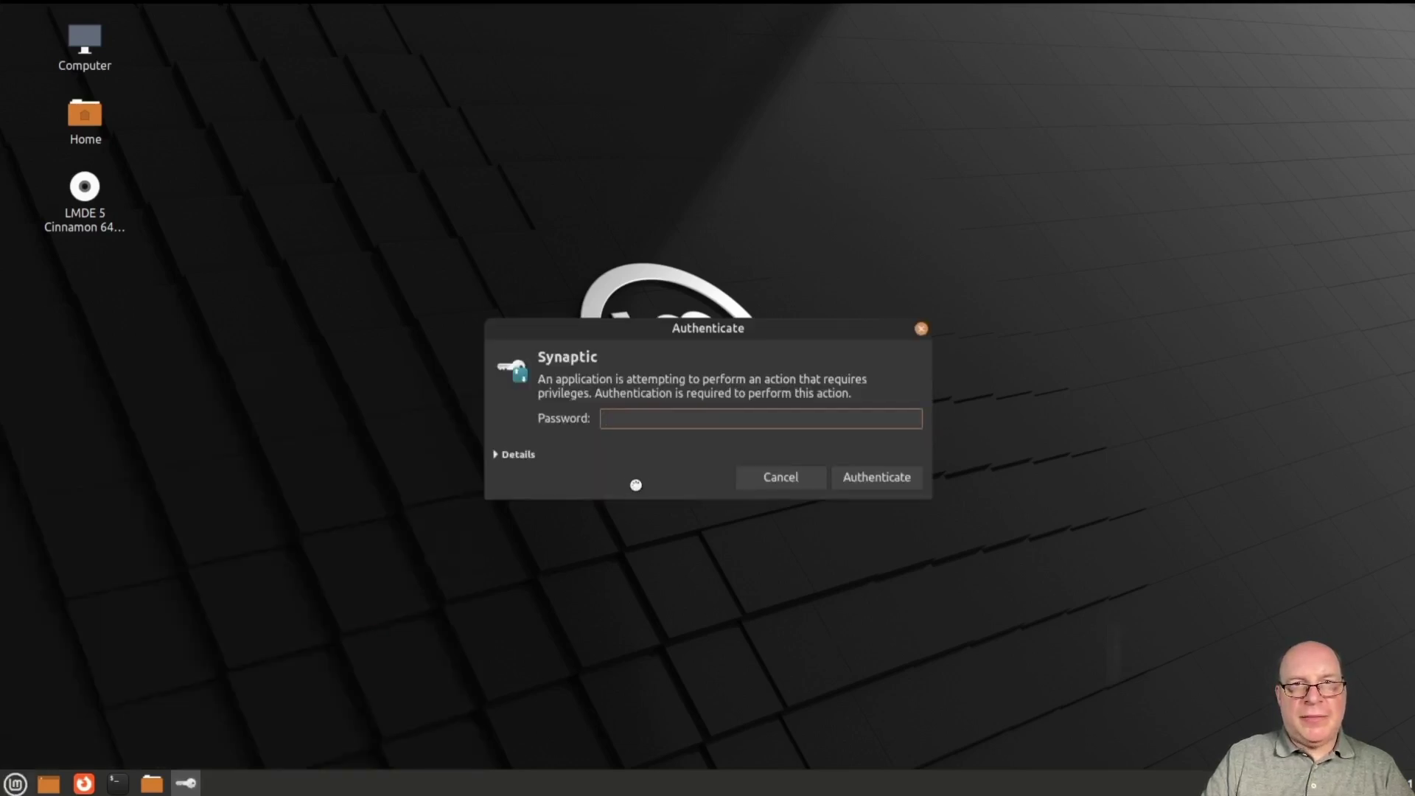
{"action": "type", "text": "•••••"}
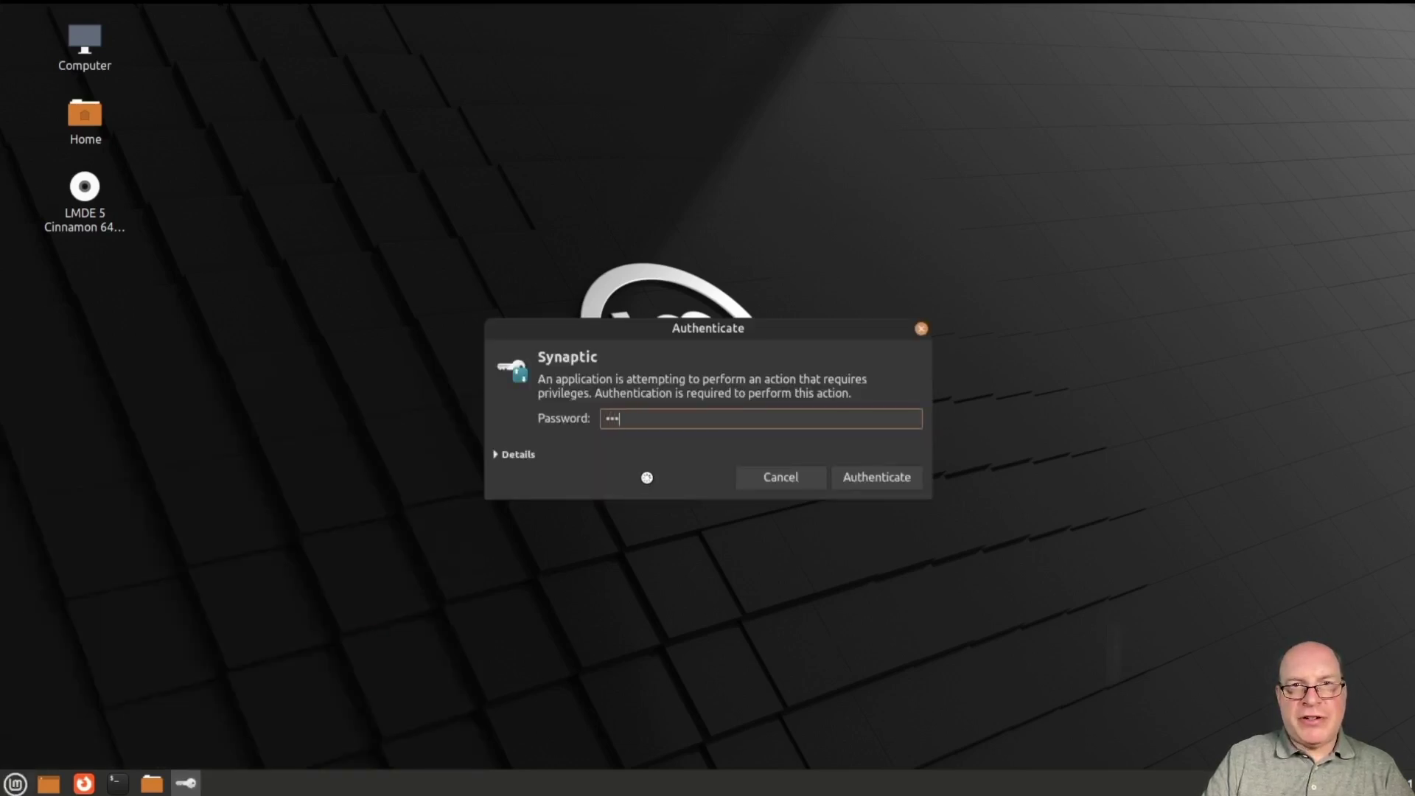
{"action": "type", "text": "••••"}
{"action": "key", "text": "Return"}
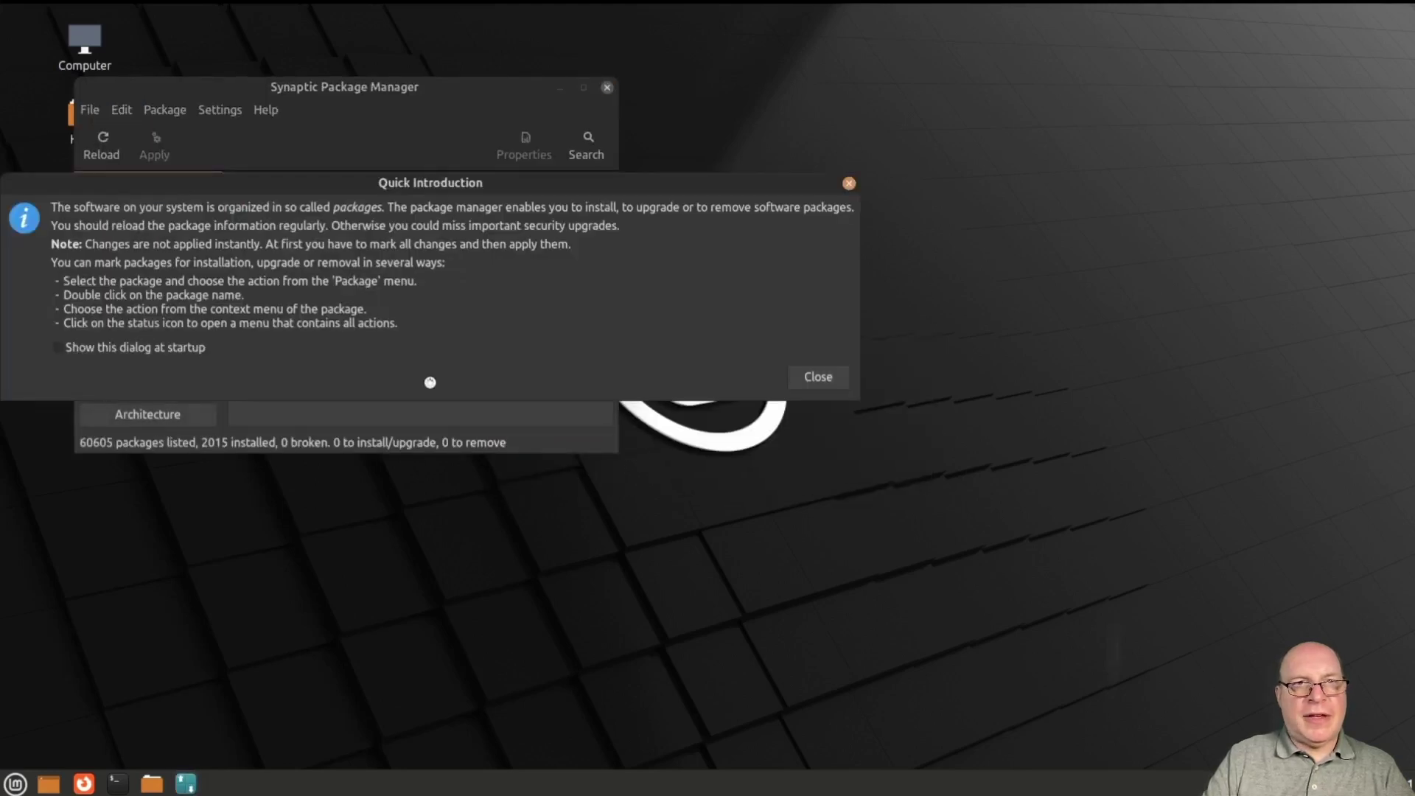
{"action": "left_click", "coordinate": [816, 377]}
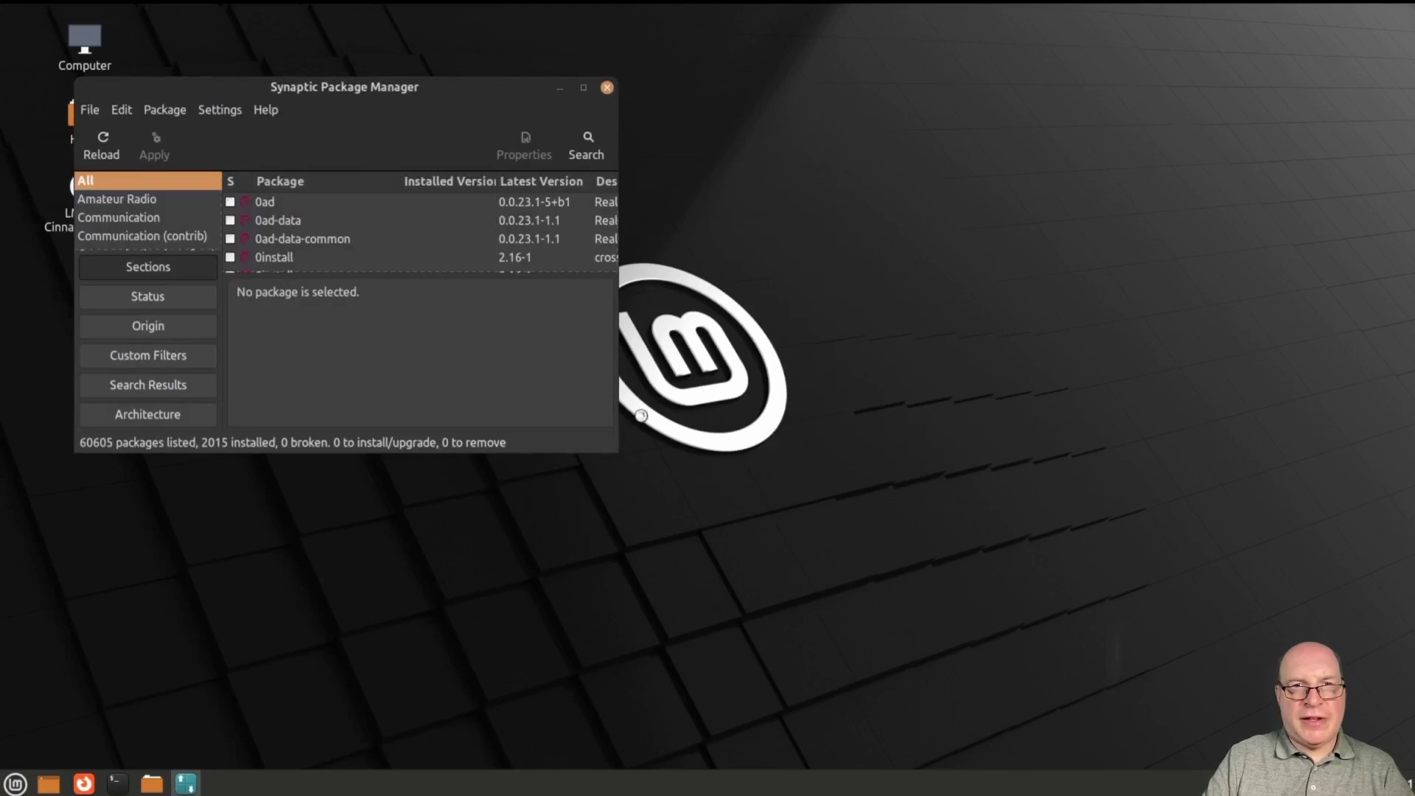
Step: Enlarge and reposition the Synaptic window to review the available and installed packages, and close it
{"action": "left_click_drag", "start_coordinate": [618, 448], "coordinate": [931, 635]}
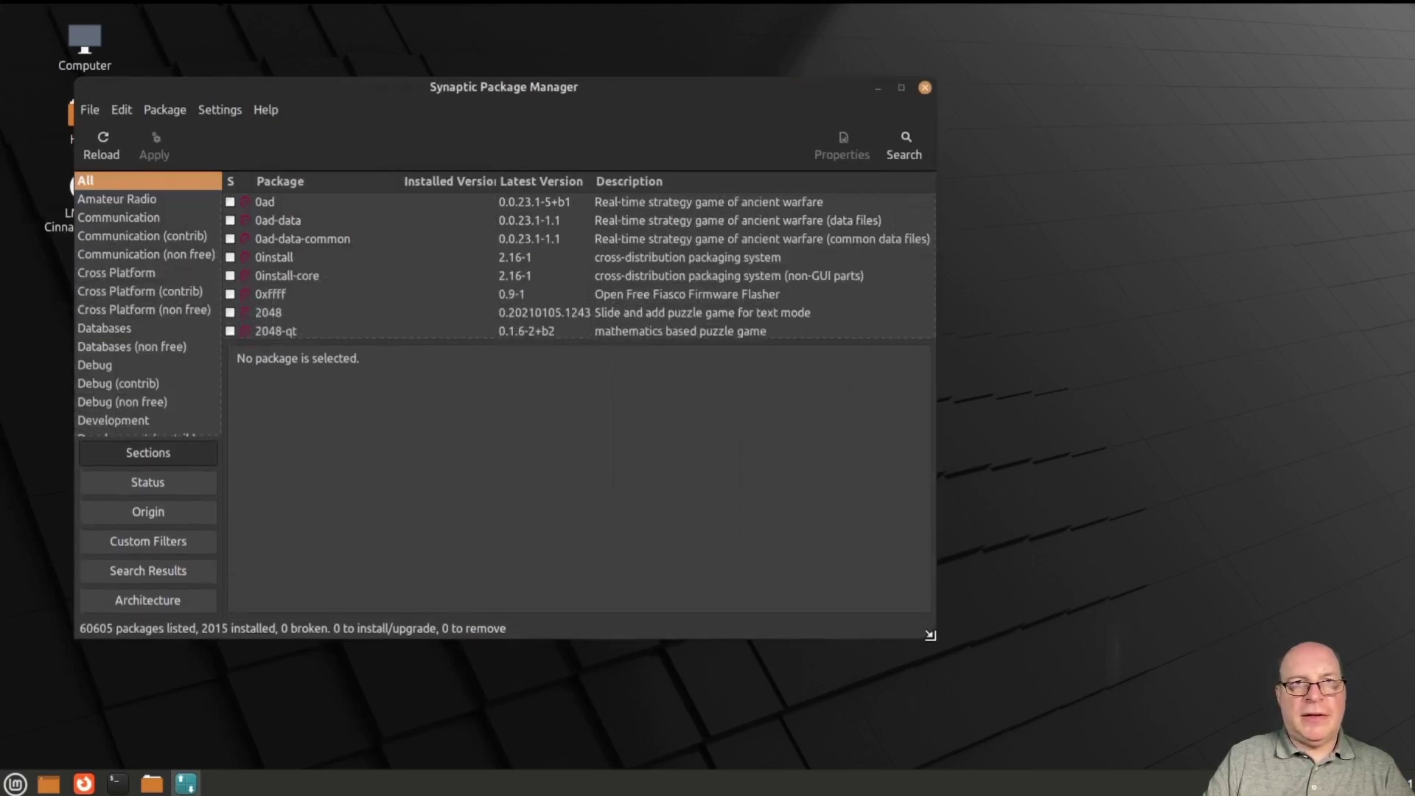
{"action": "left_click_drag", "start_coordinate": [517, 101], "coordinate": [693, 121]}
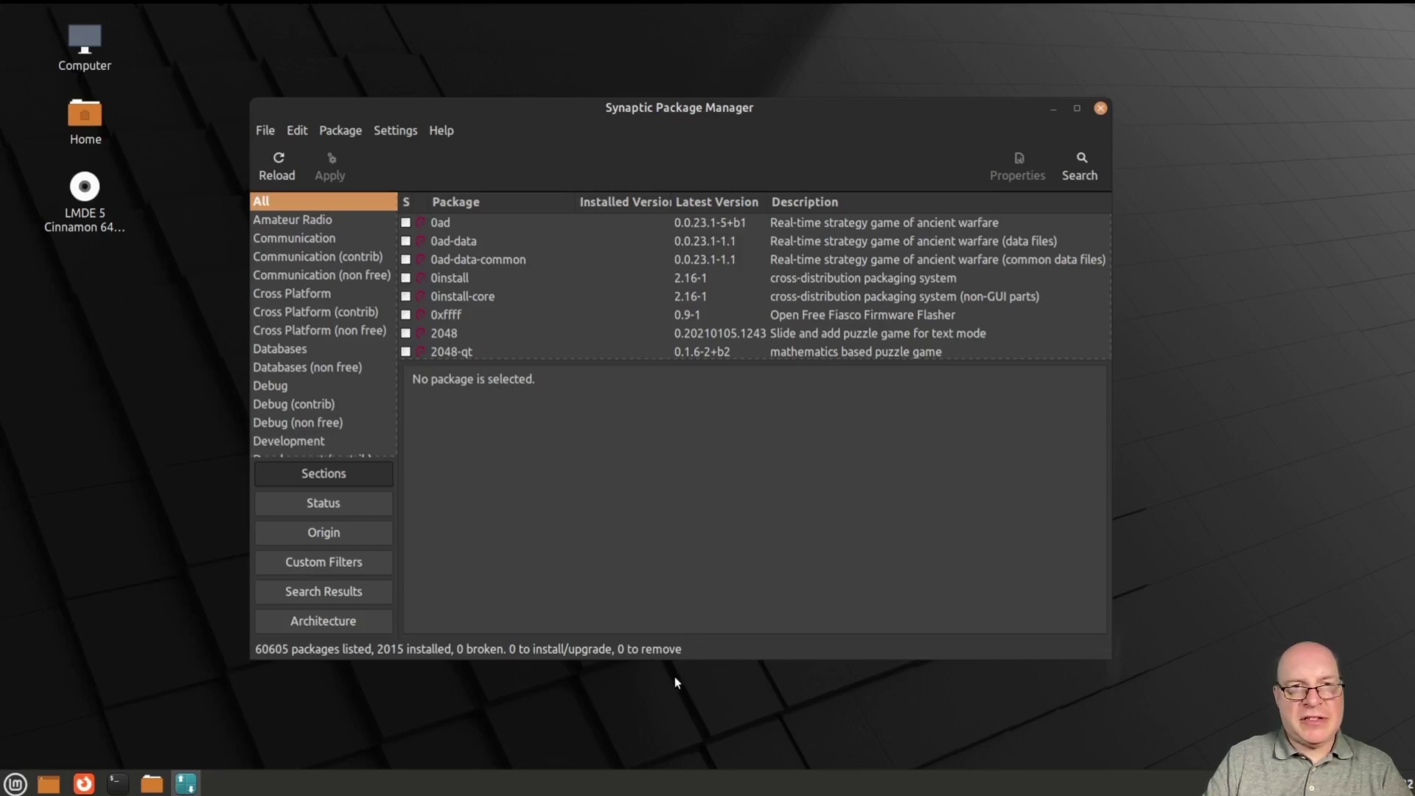
{"action": "left_click", "coordinate": [1101, 108]}
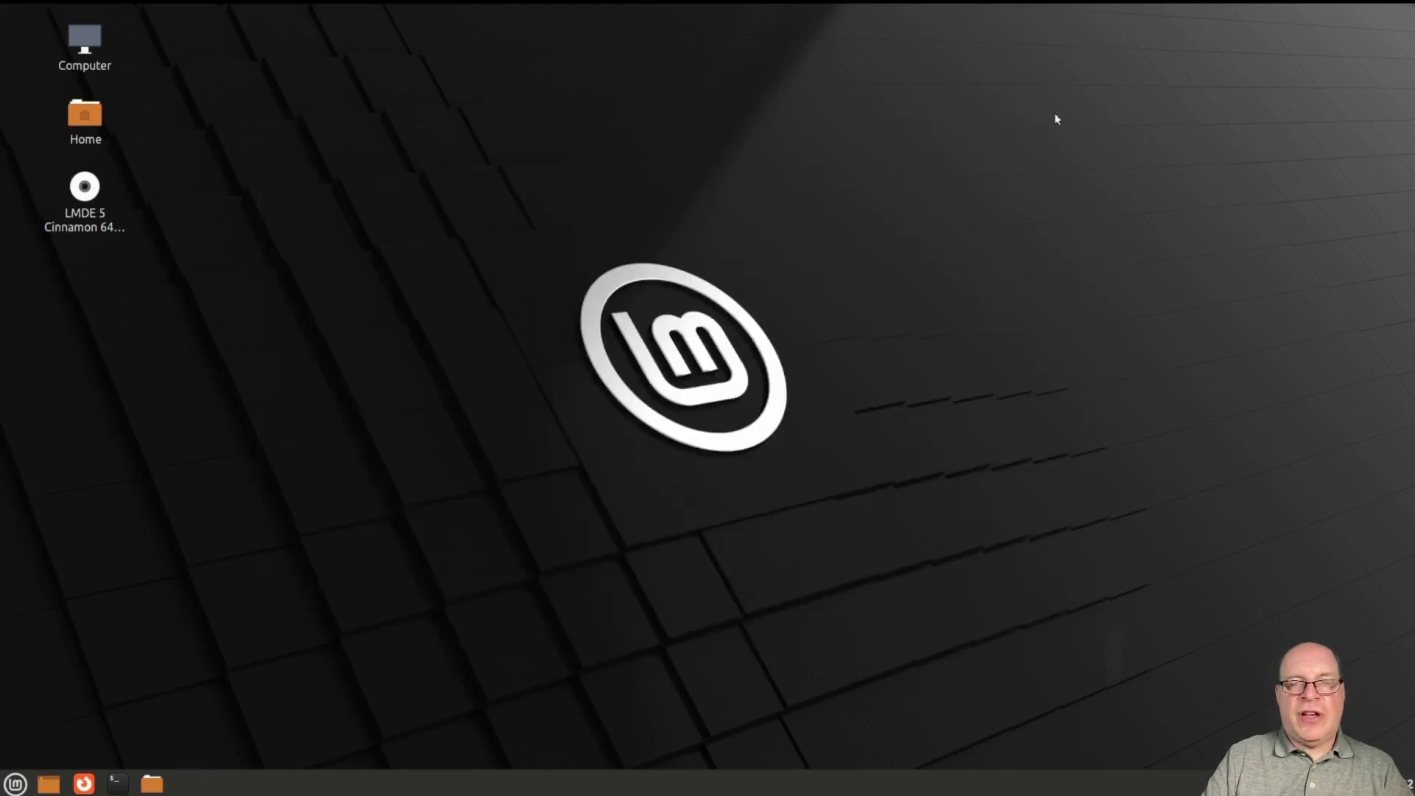
Step: Browse the Administration applications in the Mint application launcher down to Users and Groups
{"action": "left_click", "coordinate": [15, 786]}
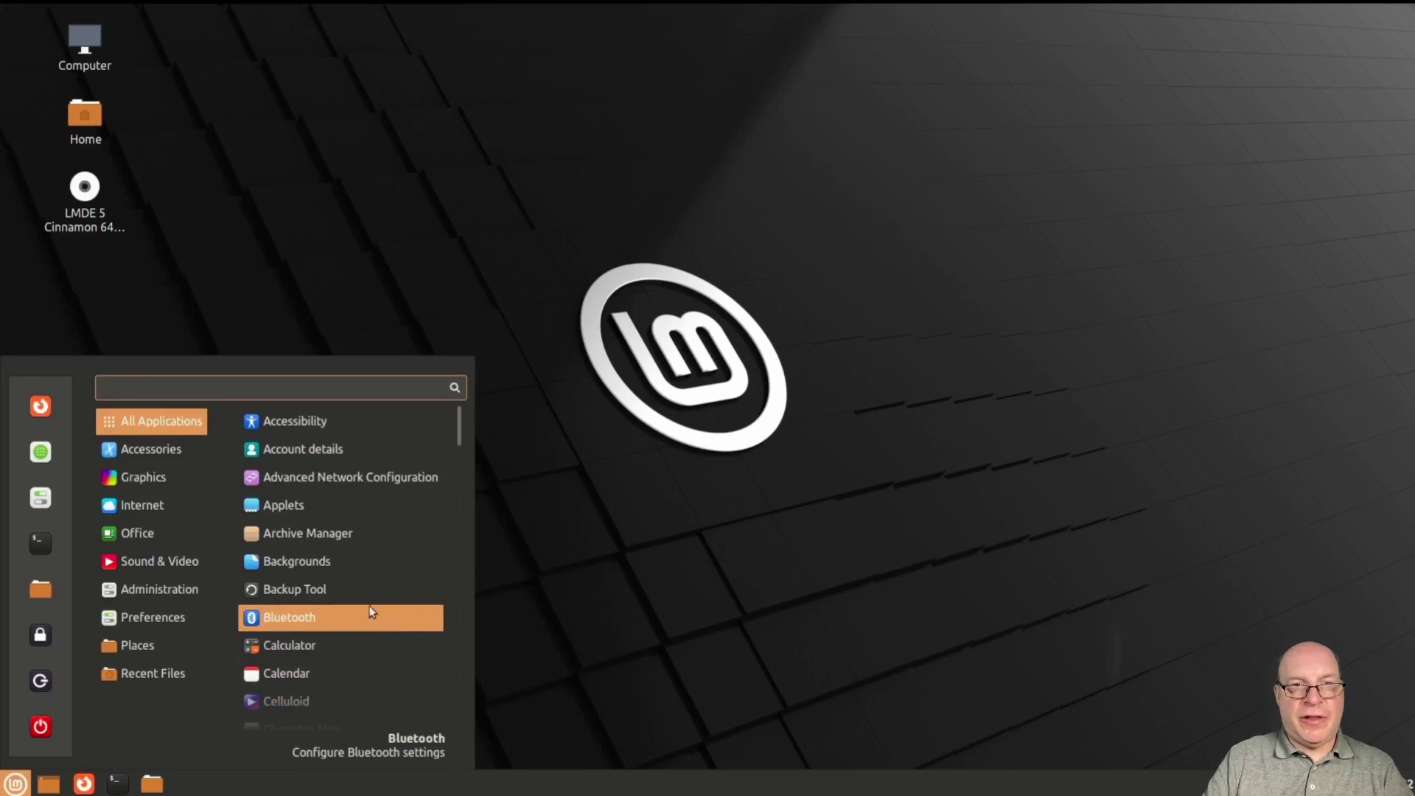
{"action": "mouse_move", "coordinate": [181, 593]}
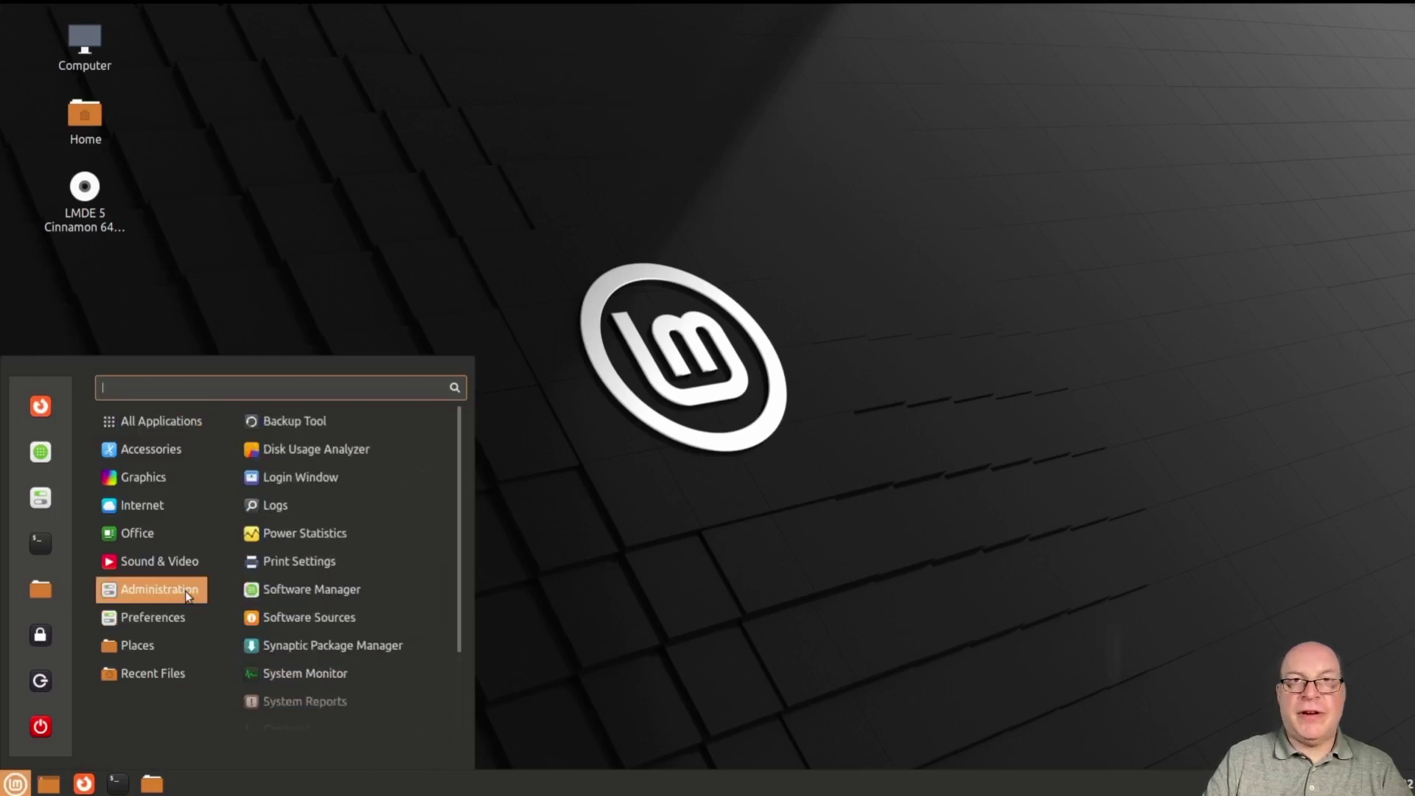
{"action": "scroll", "coordinate": [368, 617], "scroll_direction": "down", "scroll_amount": 2}
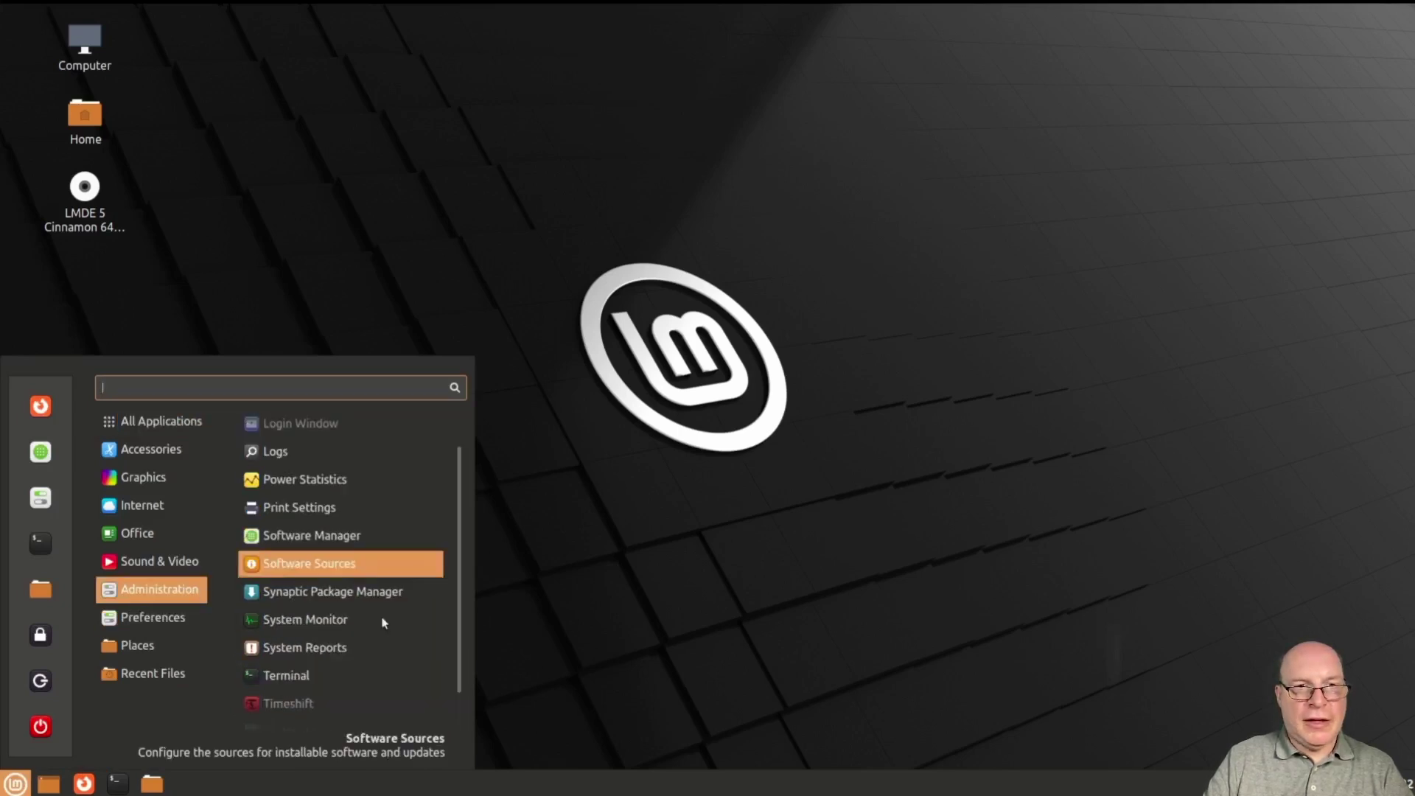
{"action": "scroll", "coordinate": [383, 619], "scroll_direction": "down", "scroll_amount": 1}
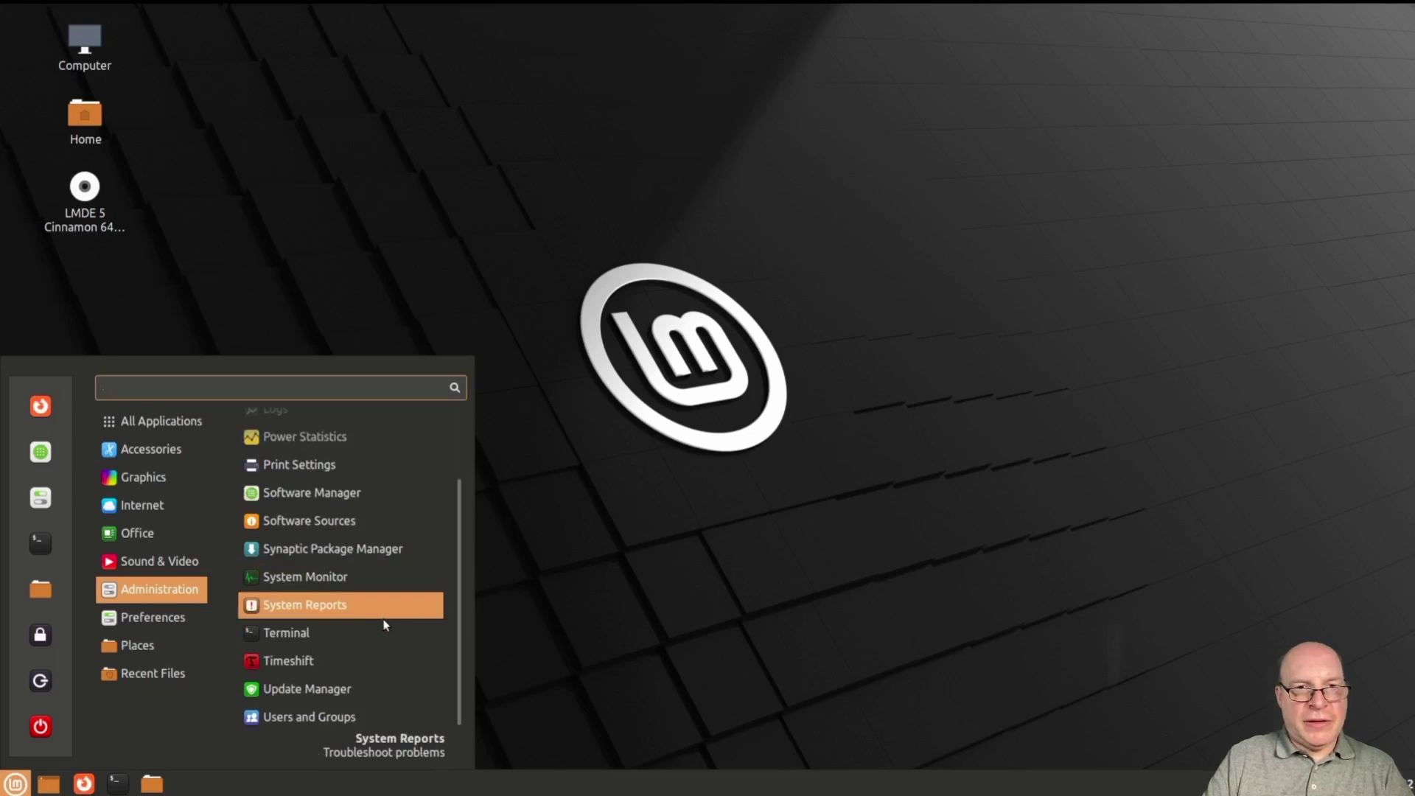